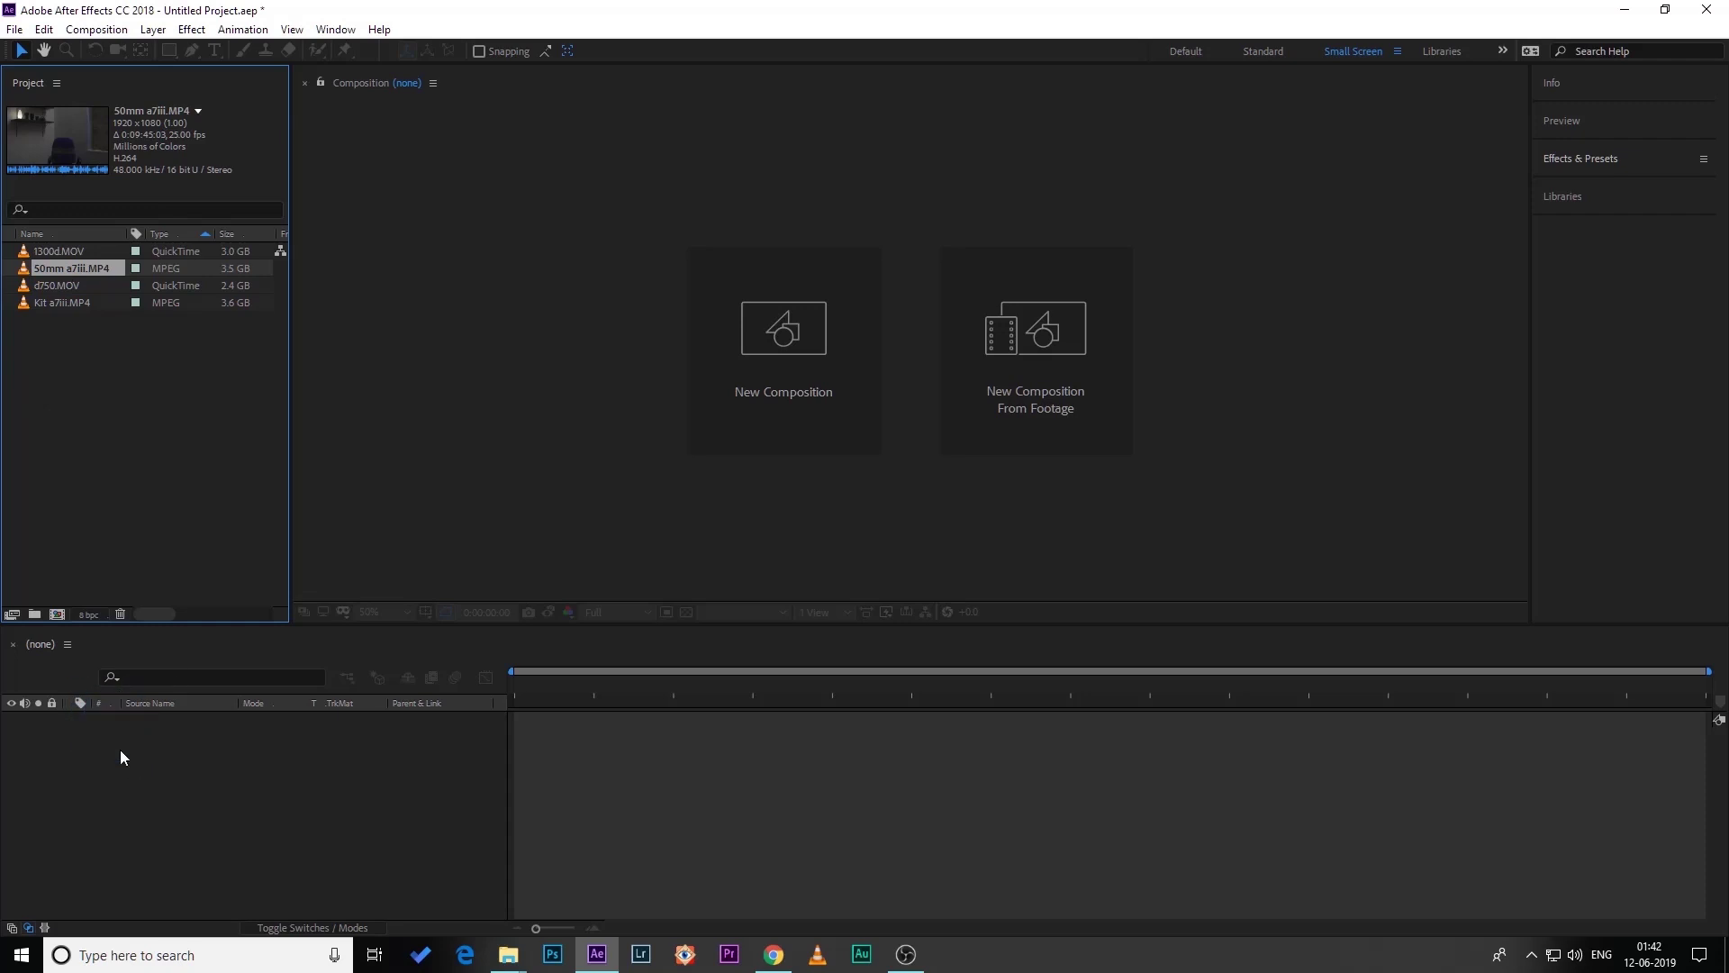
- Create a composition from 50mm a7iii.MP4 and add 1300d.MOV, d750.MOV and Kit a7iii.MP4 below it as layers
left_click_drag(73, 382, 72, 286)
left_click(63, 252, "ctrl")
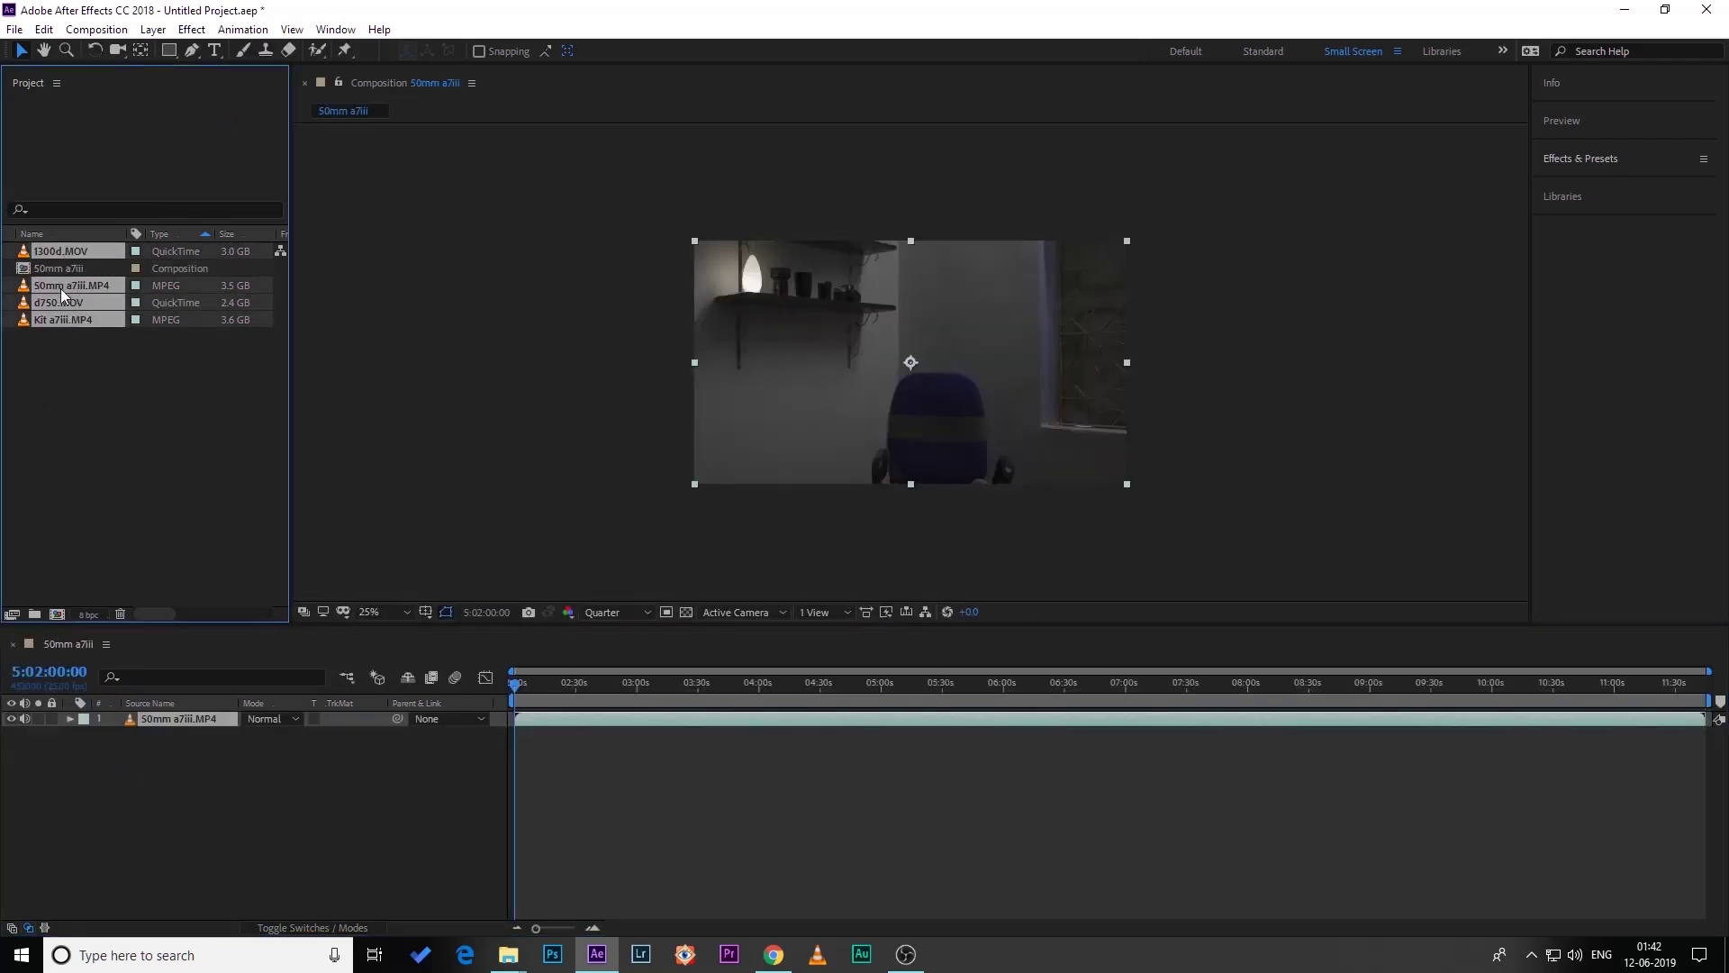
left_click(61, 288, "ctrl")
left_click_drag(65, 301, 132, 818)
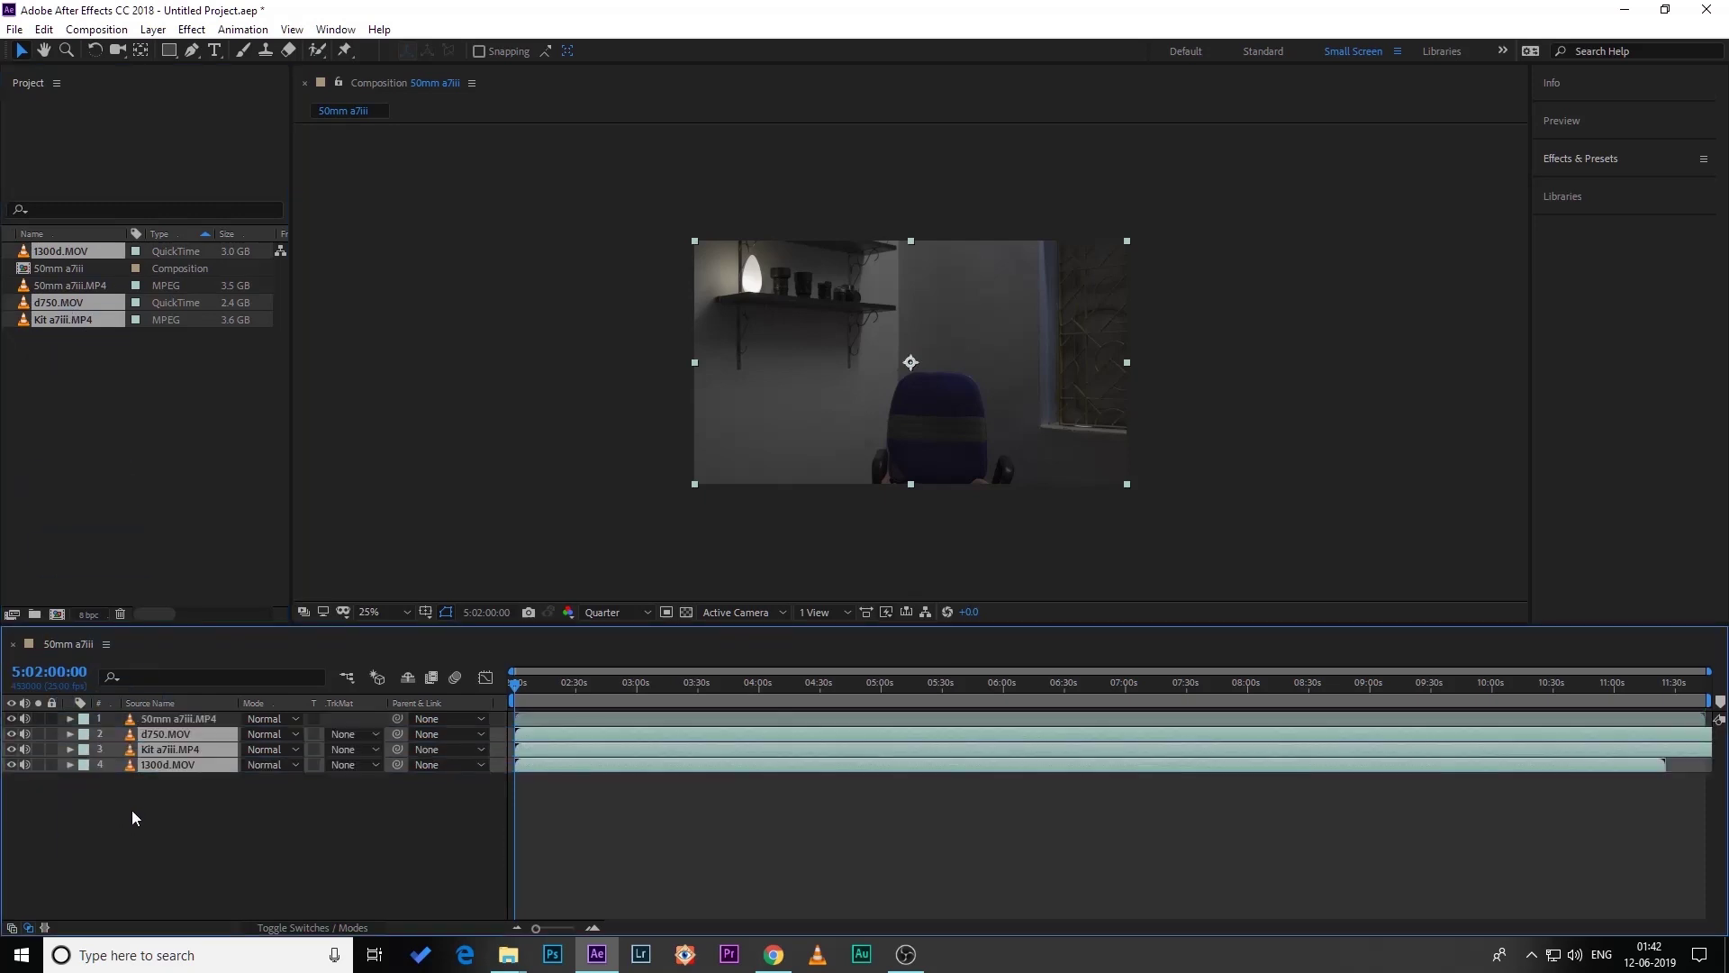
- Select only the 50mm a7iii.MP4 layer and narrow the project area to enlarge the composition preview
left_click(159, 779)
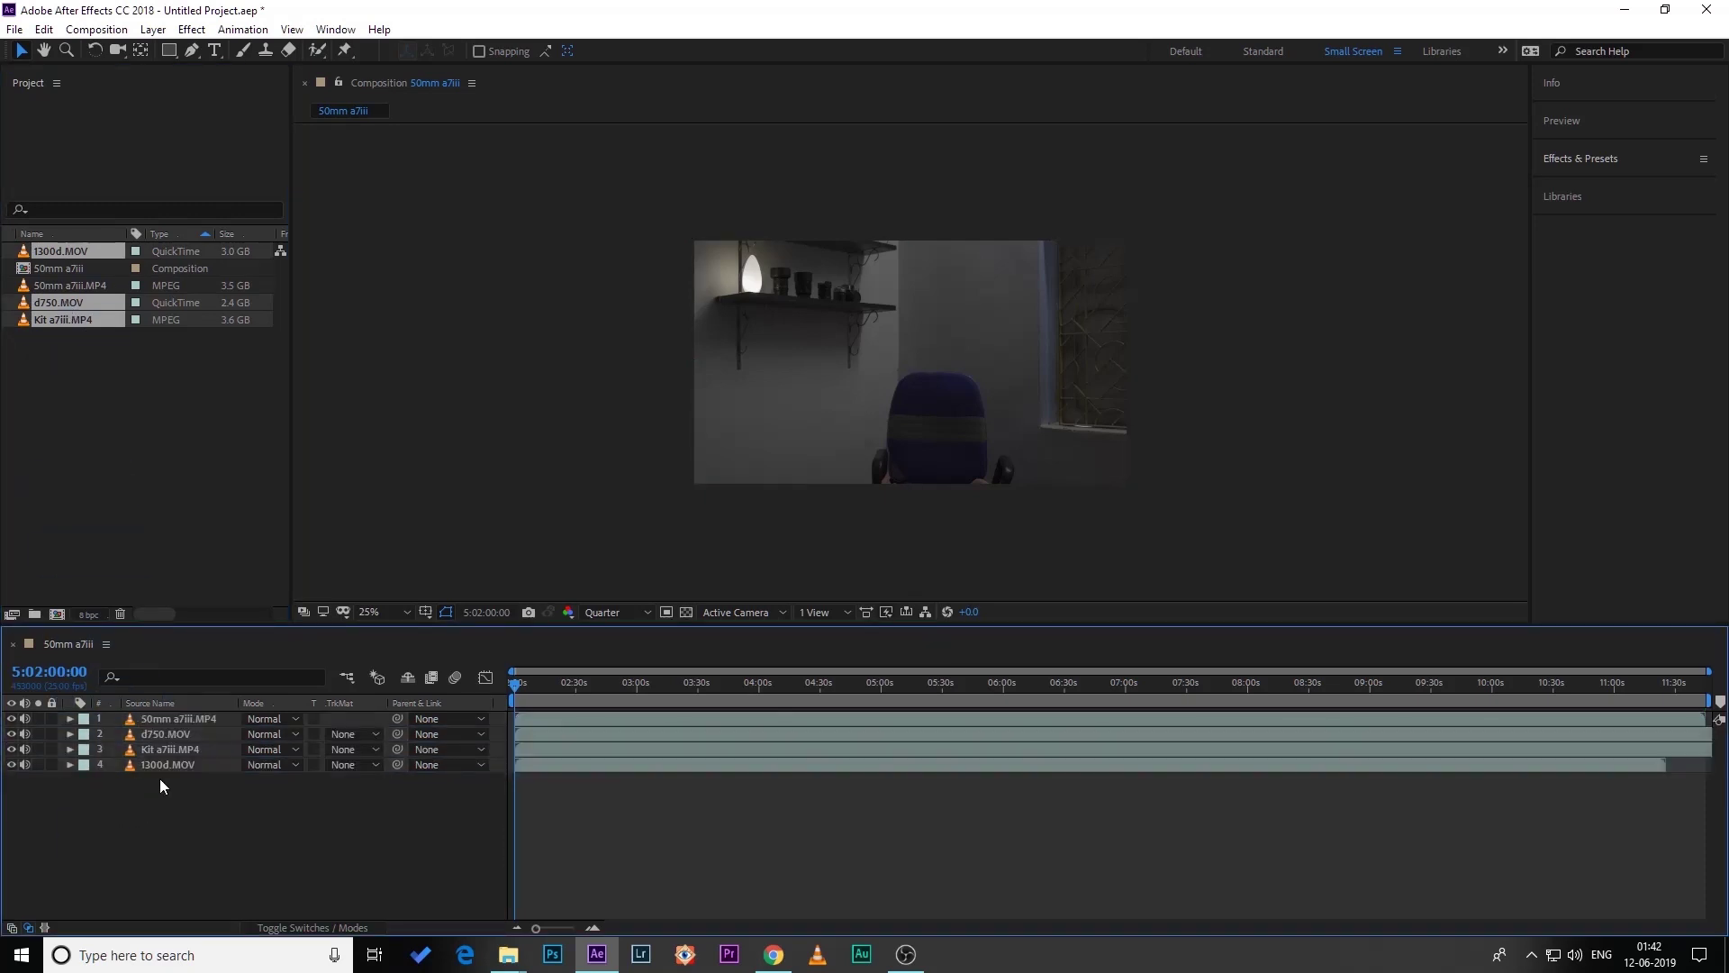
left_click(191, 721)
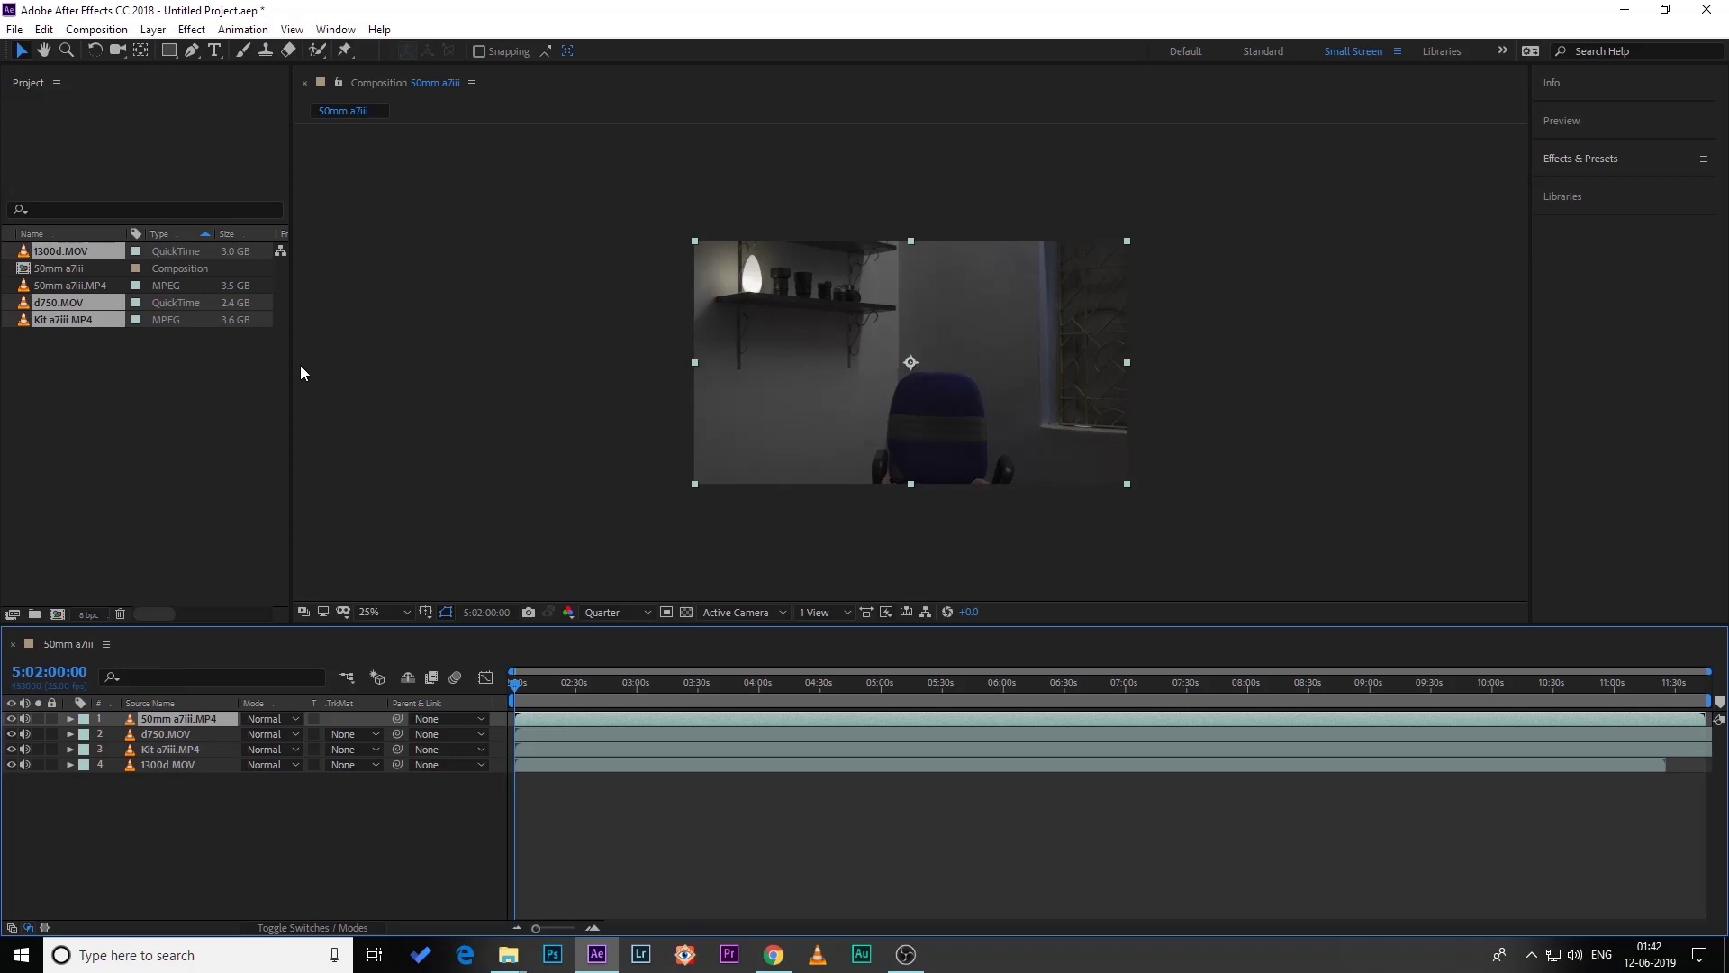
left_click_drag(292, 356, 436, 381)
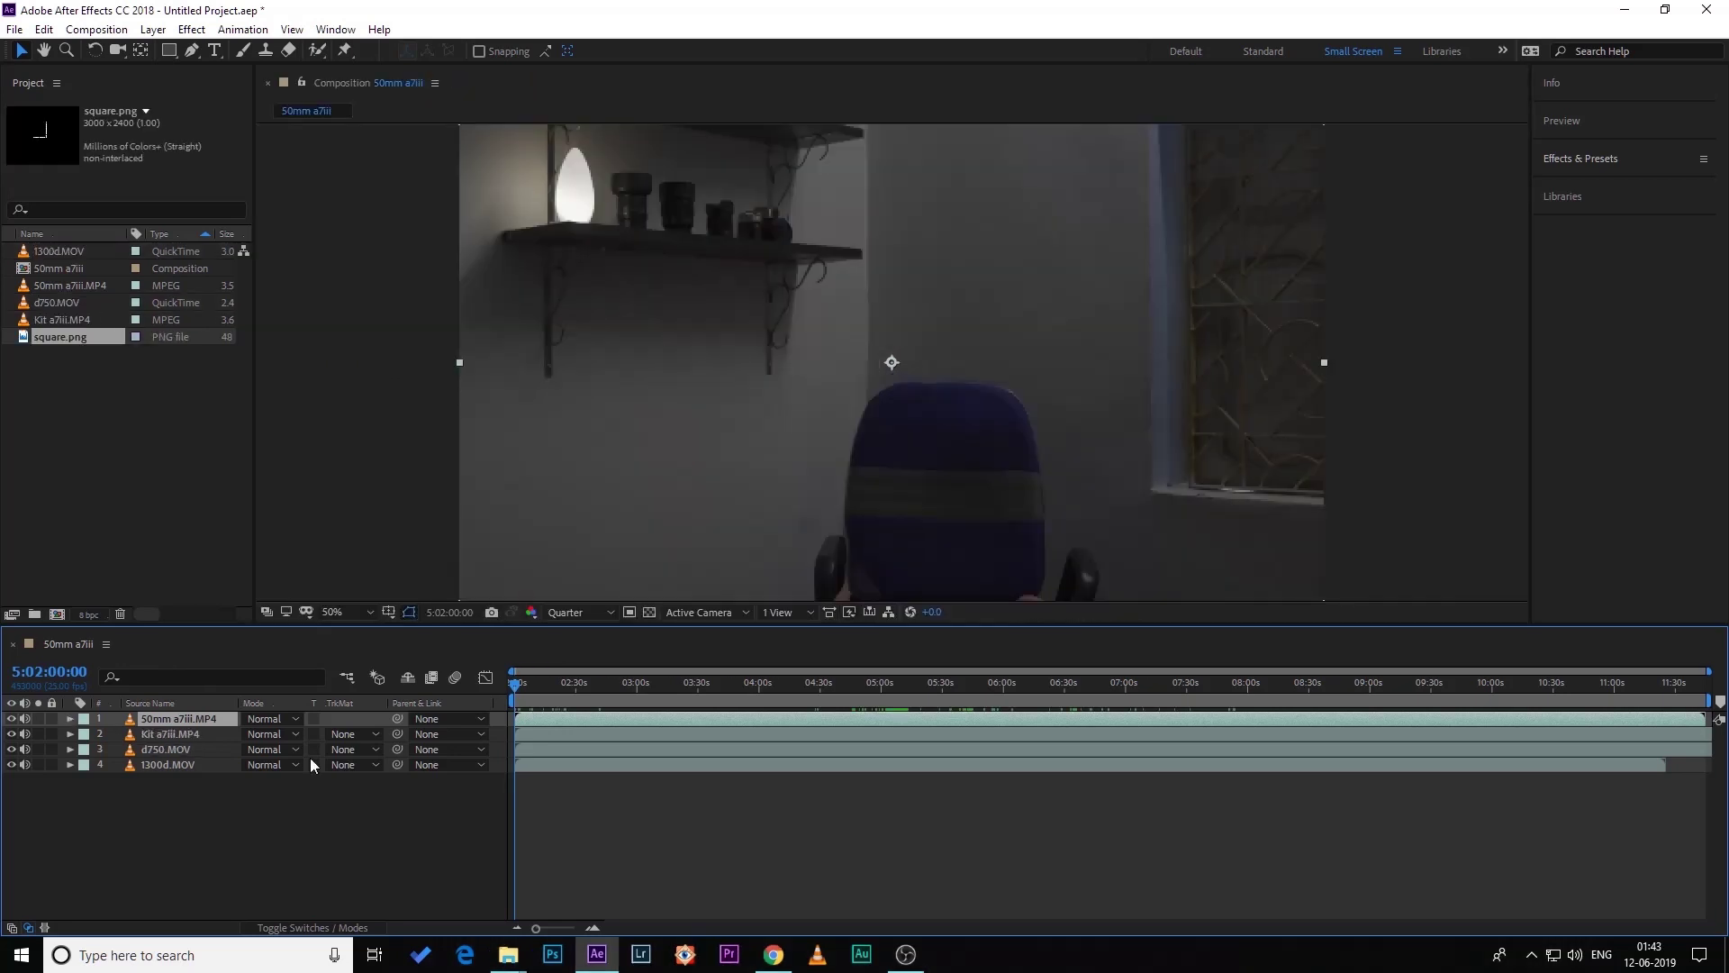
- Reveal the audio waveforms of the 50mm a7iii.MP4 and Kit a7iii.MP4 layers
left_click(70, 720)
left_click(101, 781)
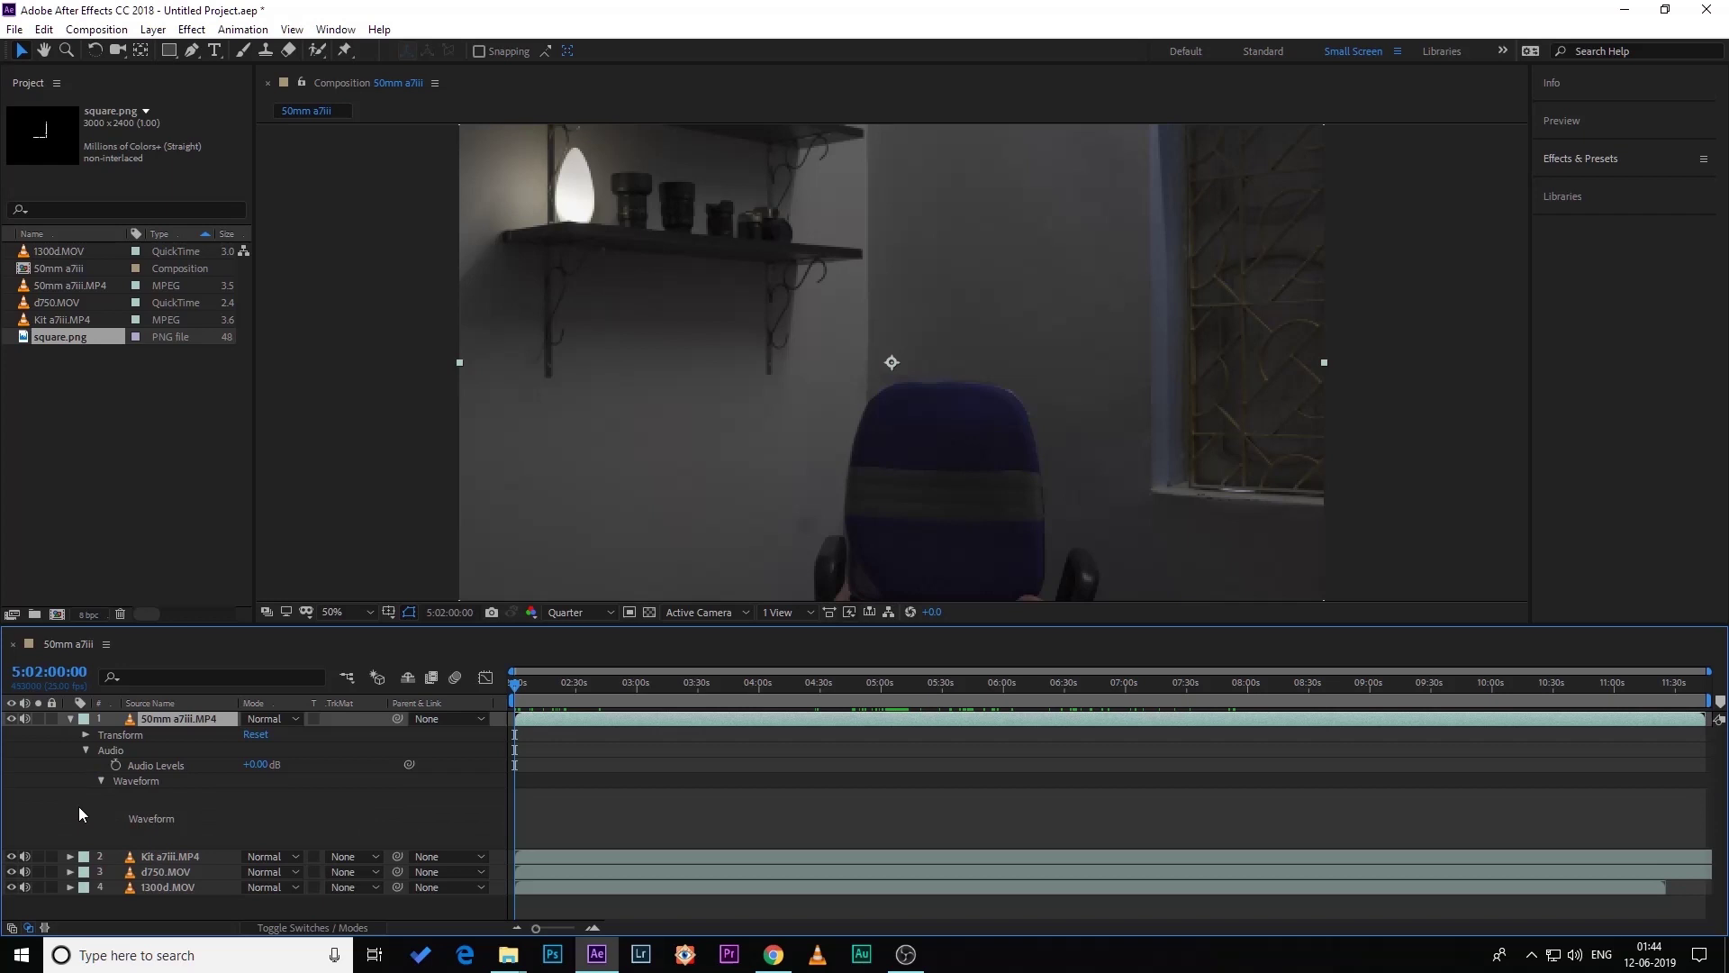
left_click(71, 857)
left_click(86, 888)
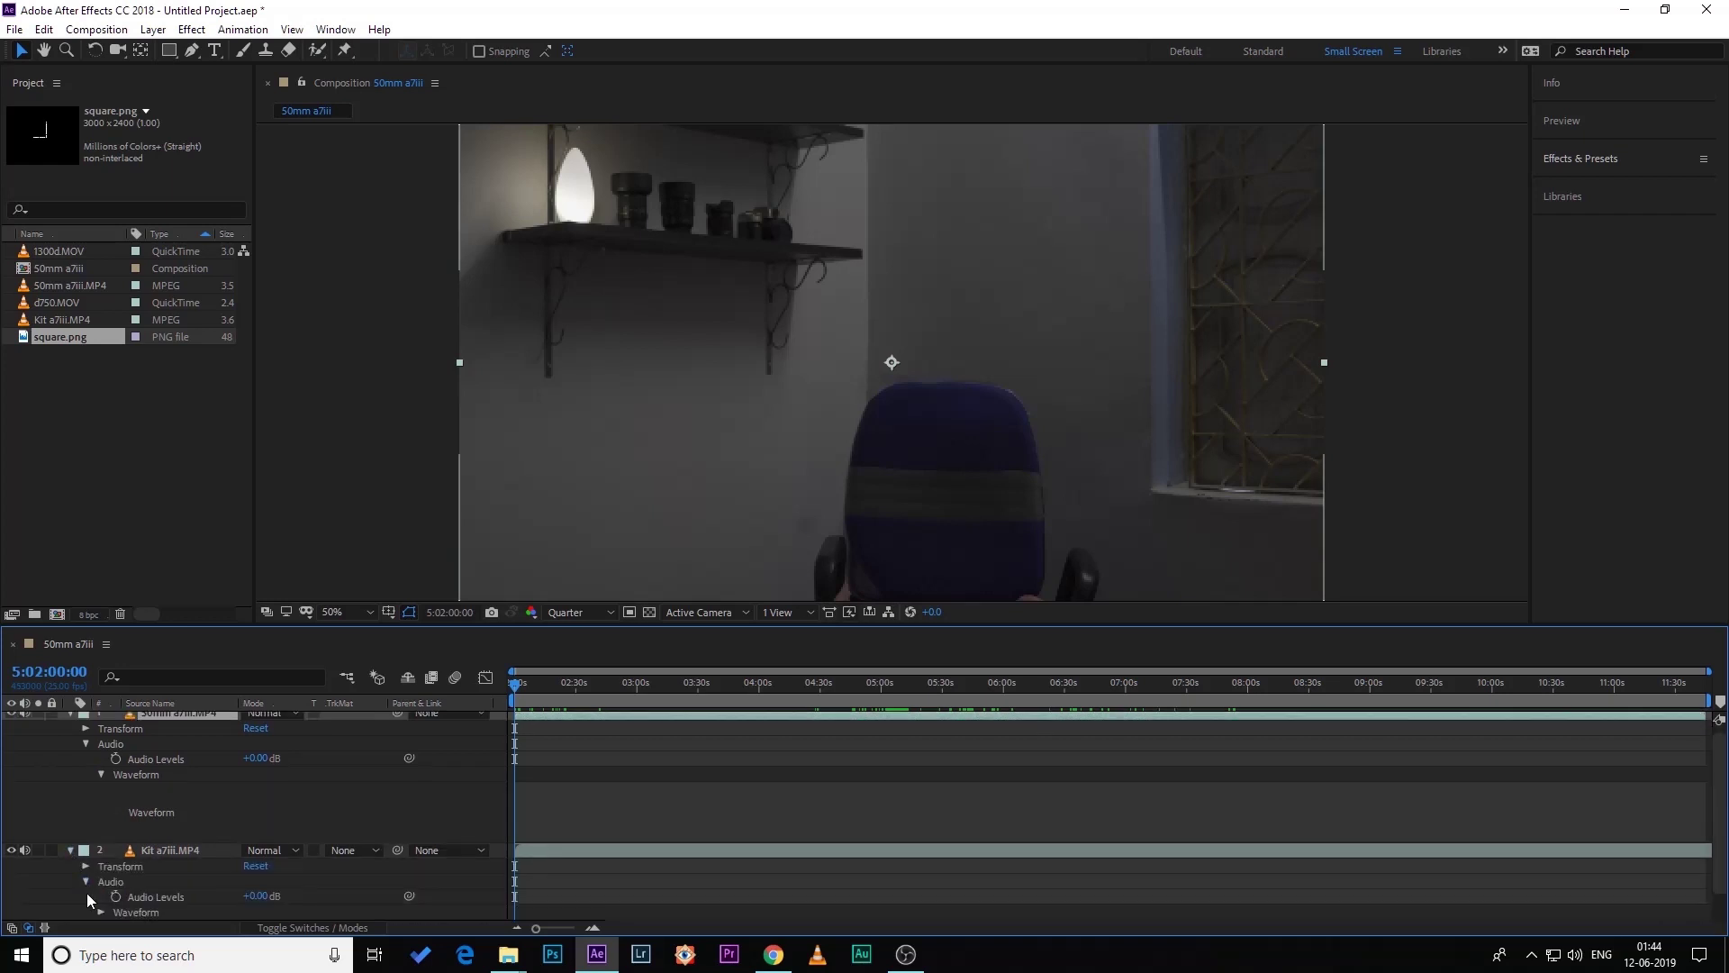
left_click(100, 913)
scroll(209, 811, "up", 1)
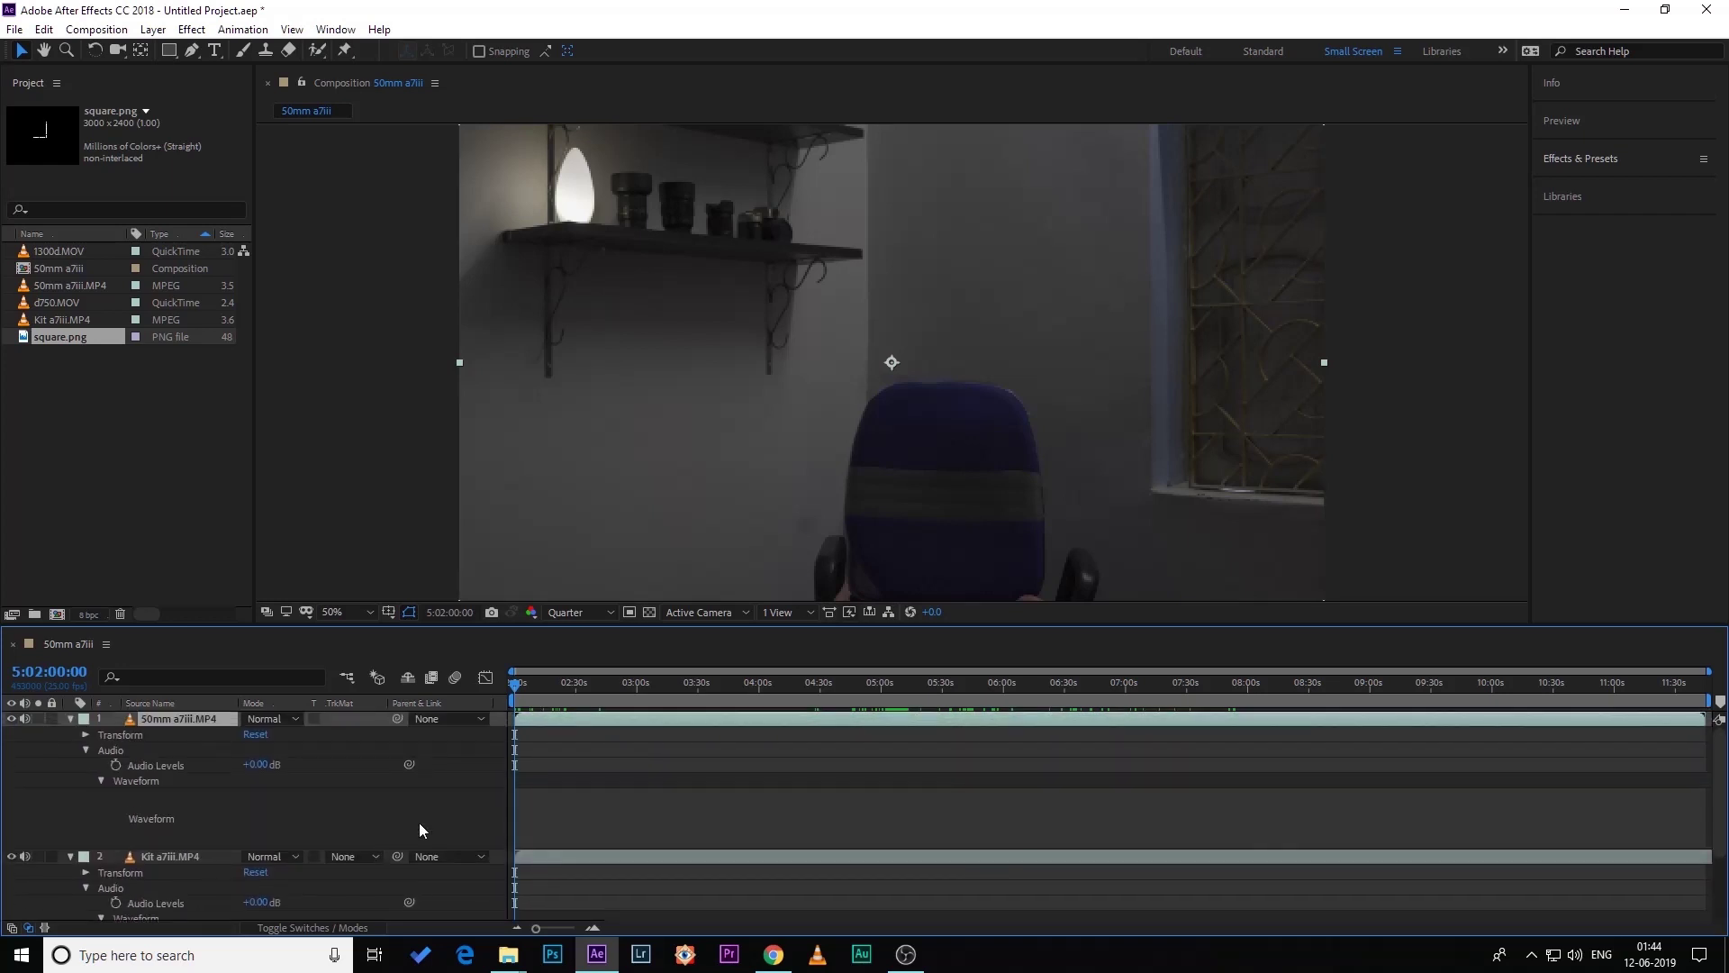
- Set the current time to 5:03:08:17 at the 50mm a7iii clap spike and roughly align the Kit a7iii.MP4 layer's matching spike
left_click_drag(501, 684, 1041, 733)
key("equal")
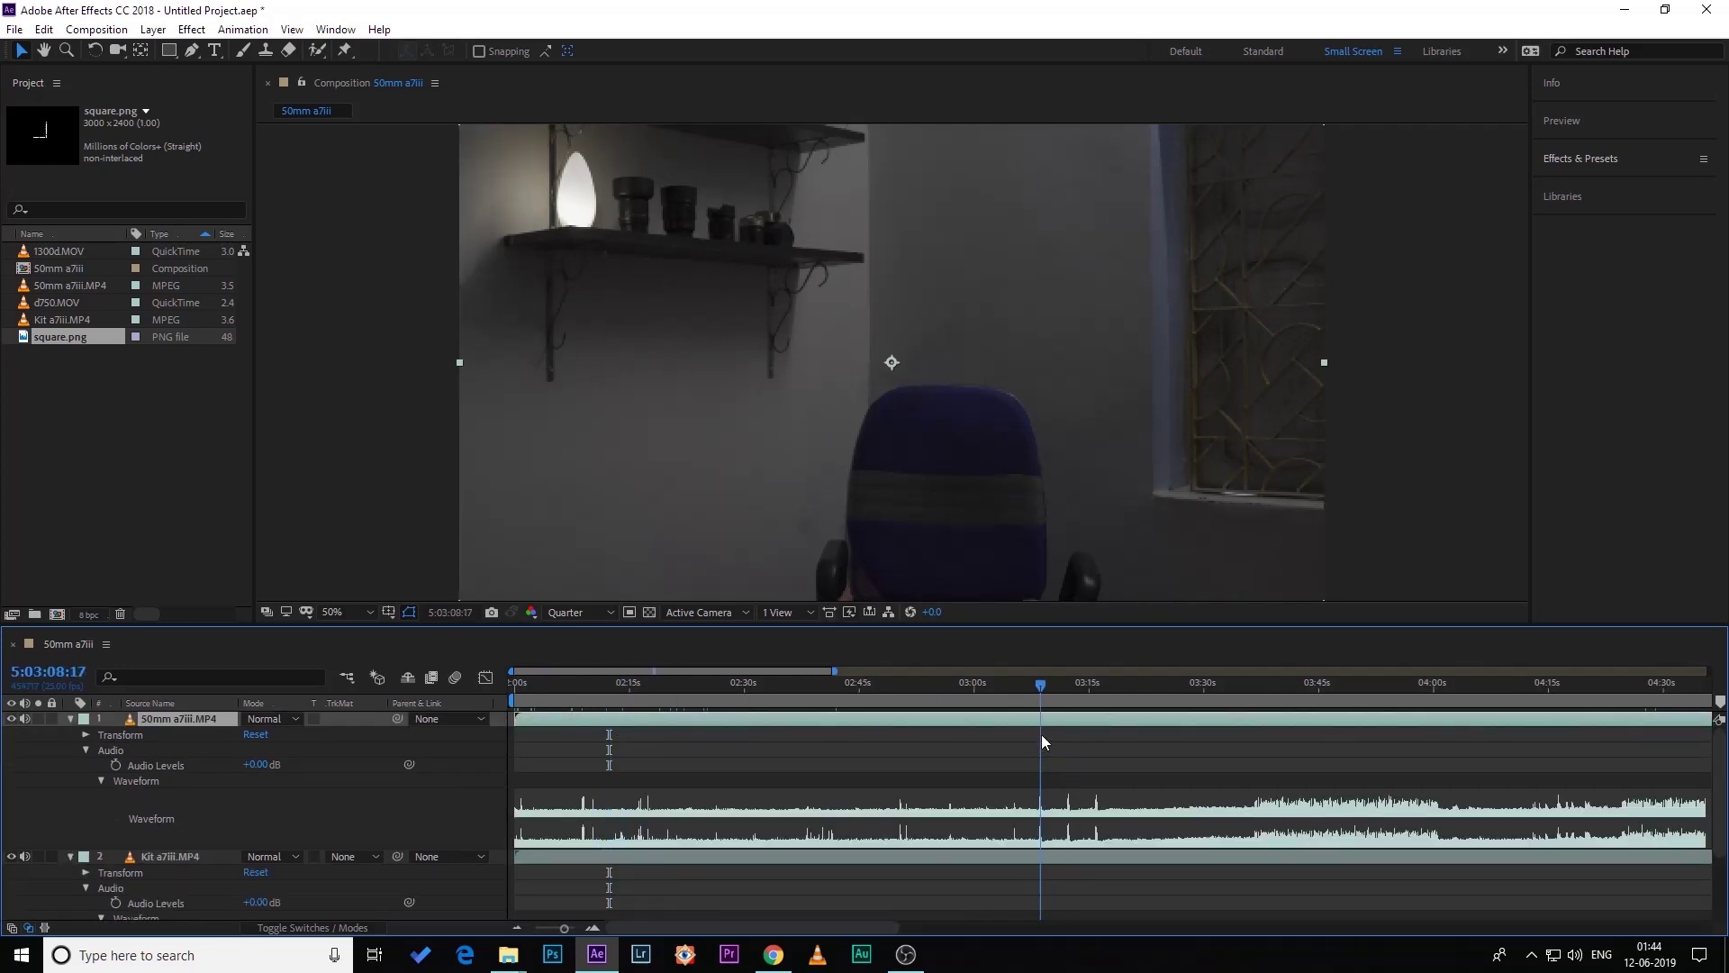
scroll(1041, 733, "down", 2)
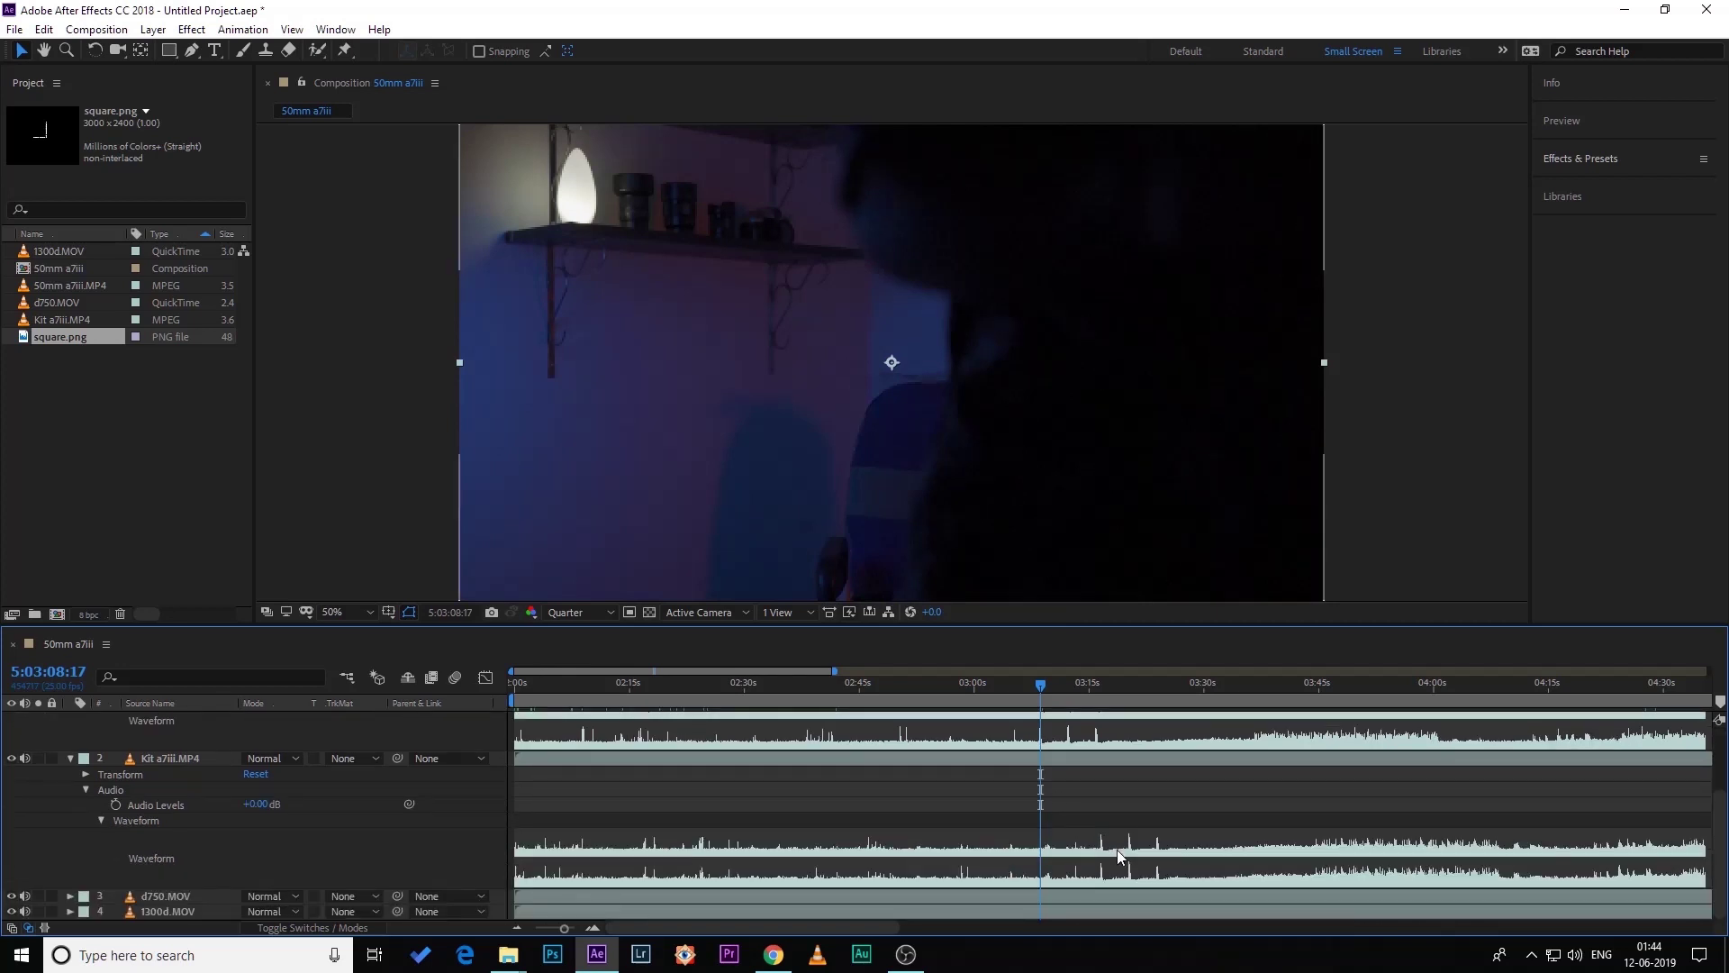
left_click_drag(1128, 759, 1067, 758)
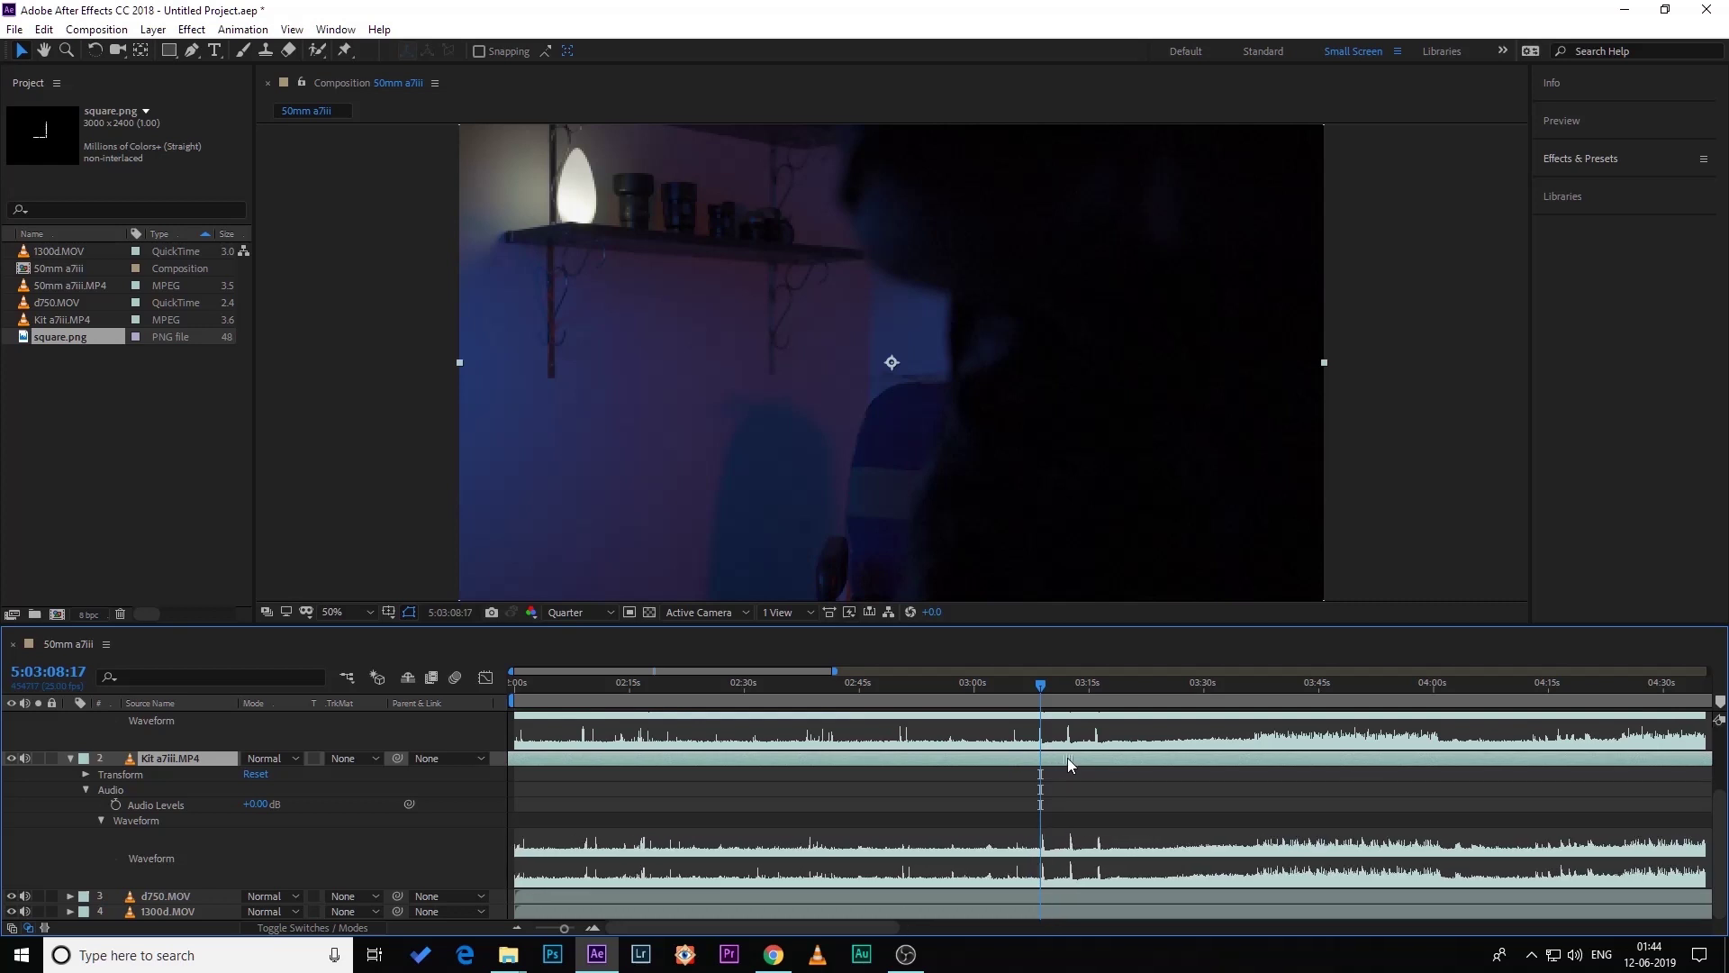
- Fine-align the Kit a7iii.MP4 waveform with the 50mm a7iii spikes and set the current time to 5:03:08:15
scroll(1066, 758, "up", 4)
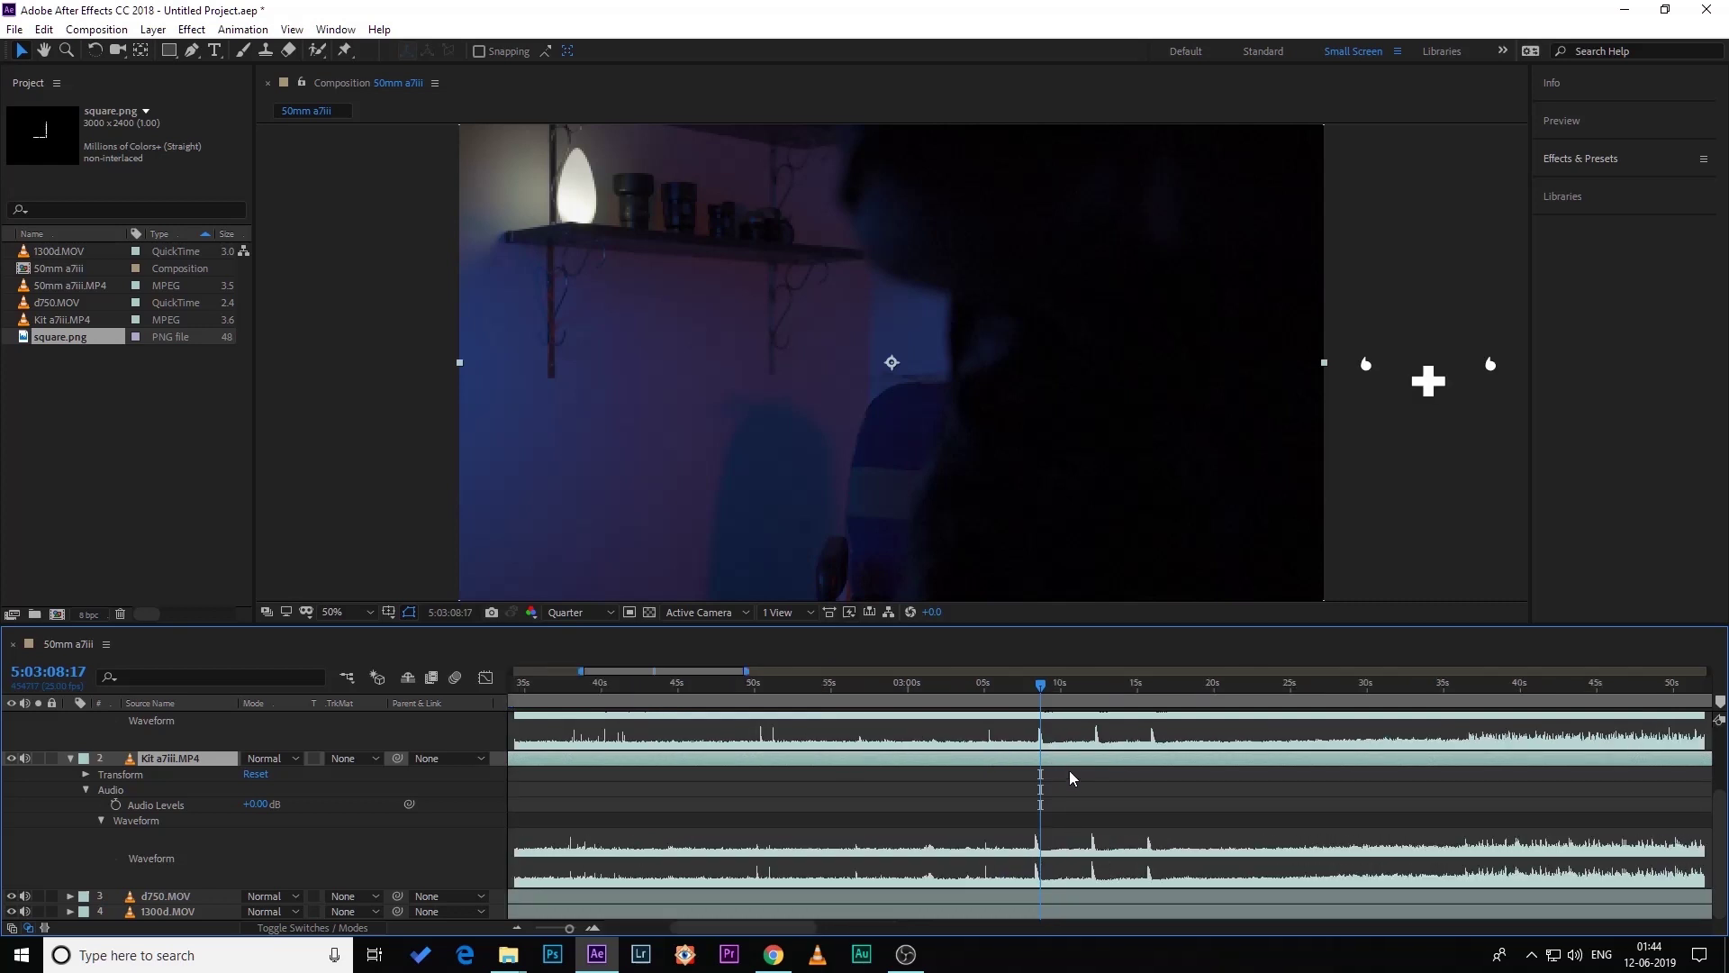
scroll(1059, 765, "up", 4)
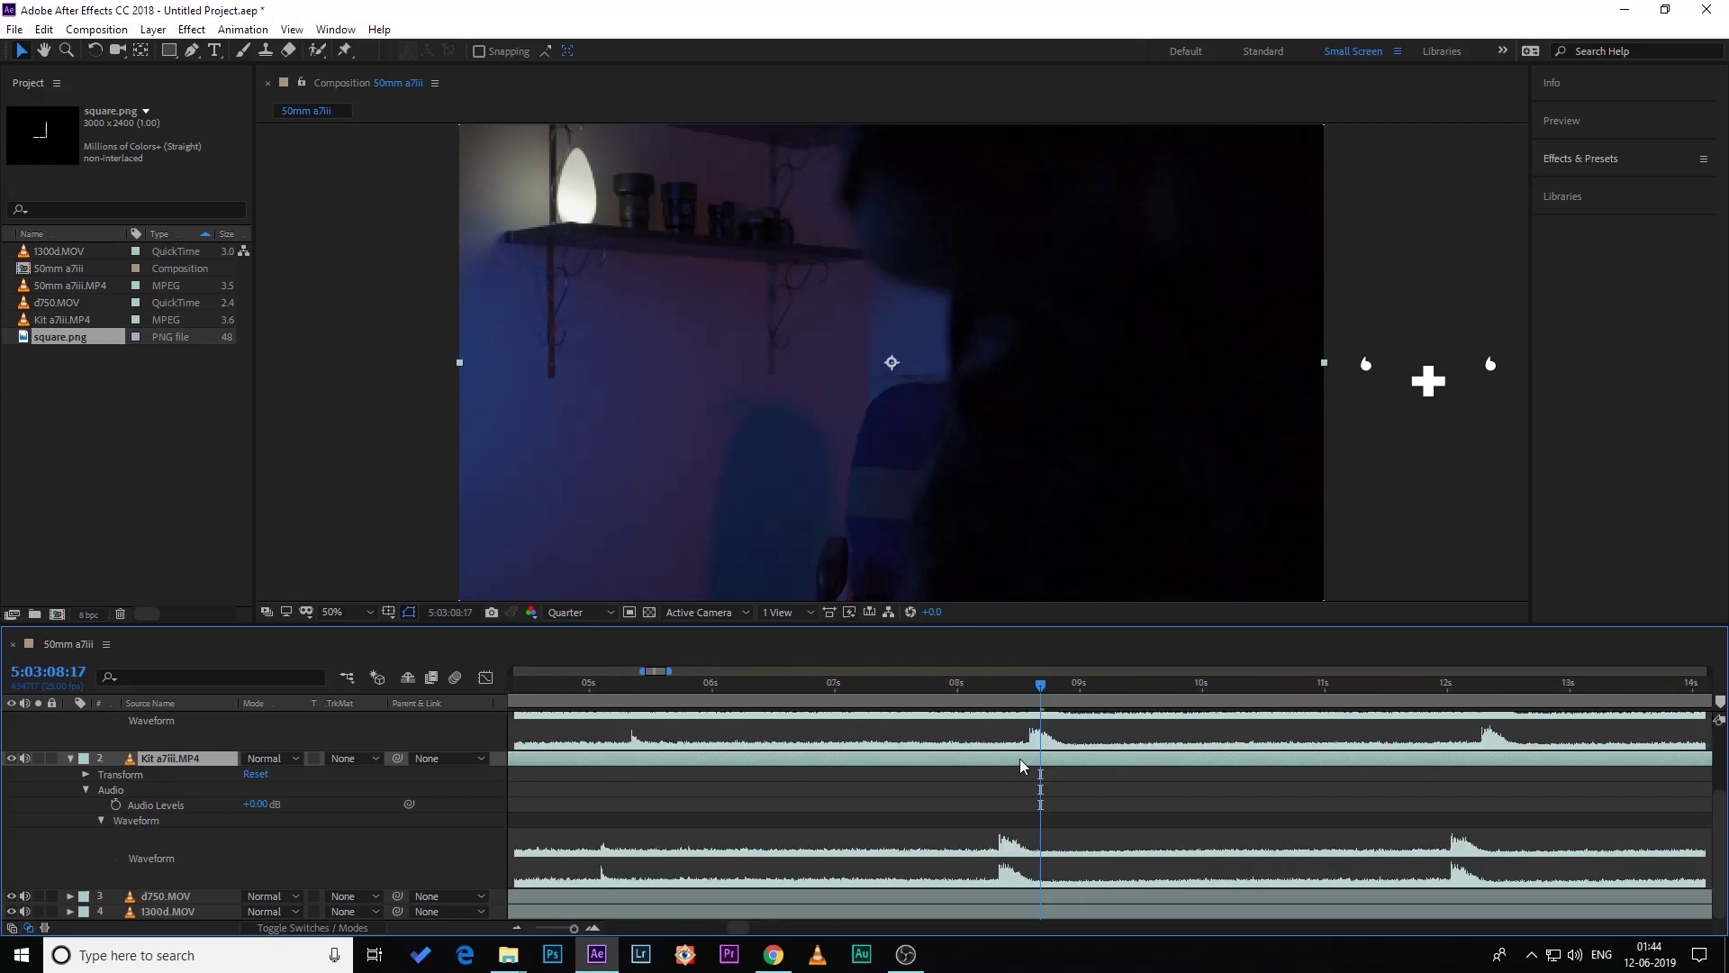
left_click_drag(1046, 760, 1050, 760)
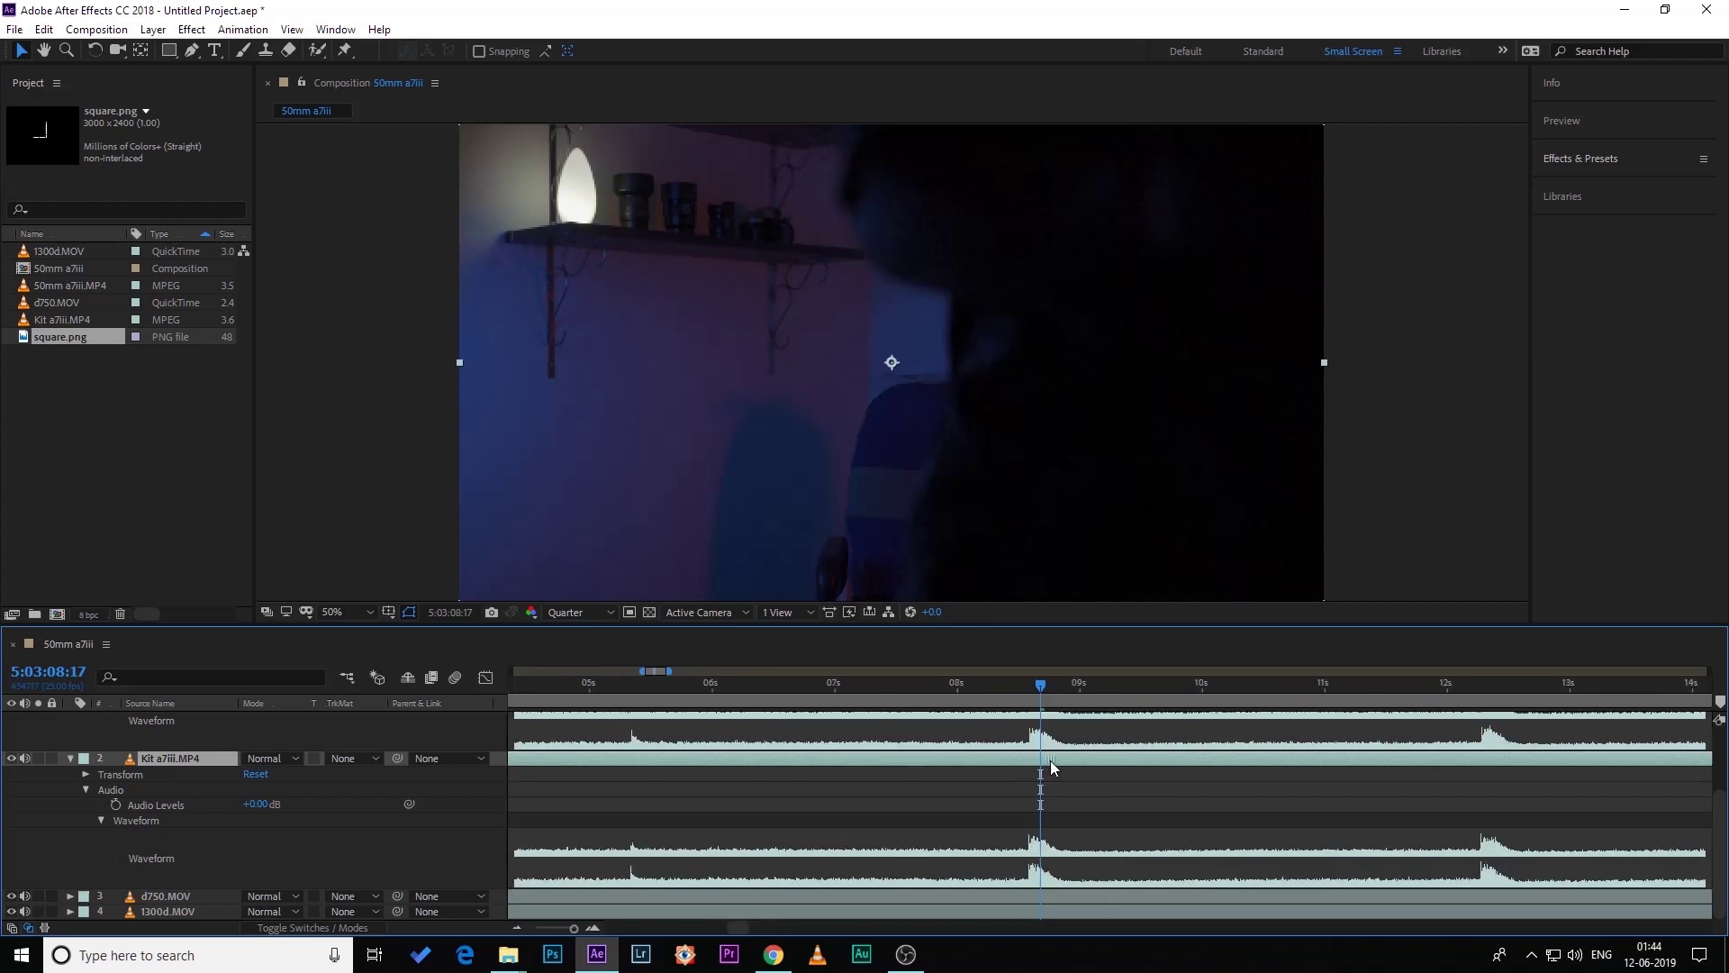
left_click_drag(1041, 688, 1033, 690)
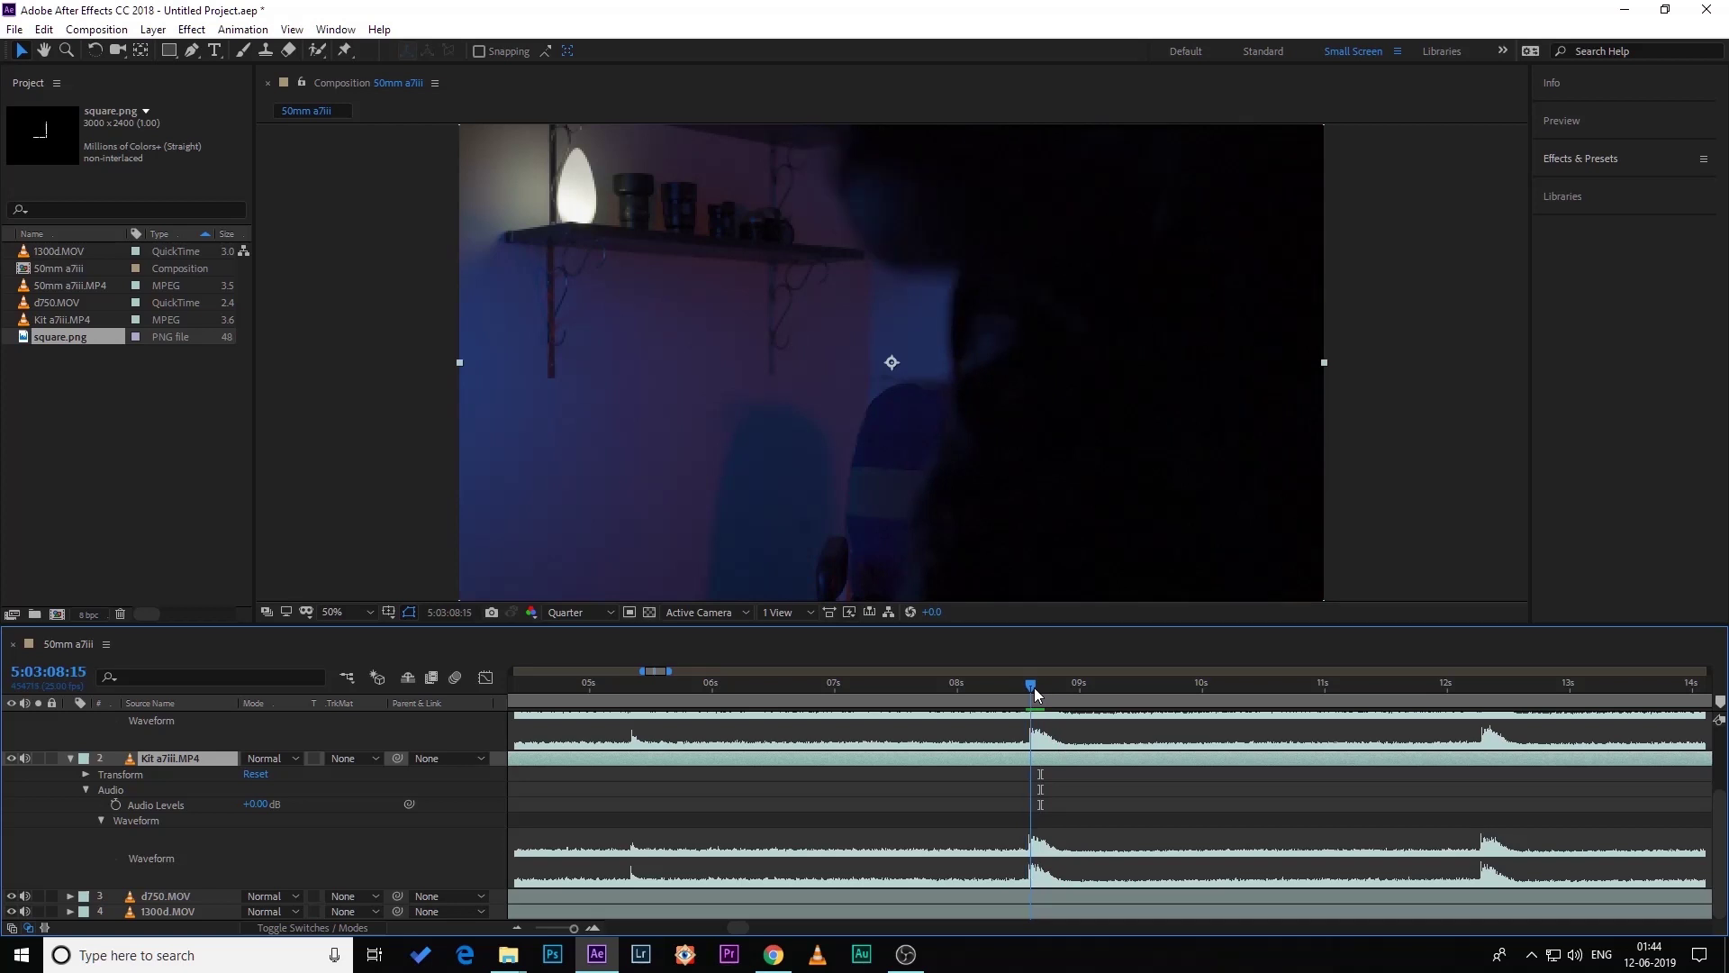
- Collapse the 50mm a7iii.MP4 layer and reveal the audio waveform of the d750.MOV layer
scroll(70, 764, "up", 2)
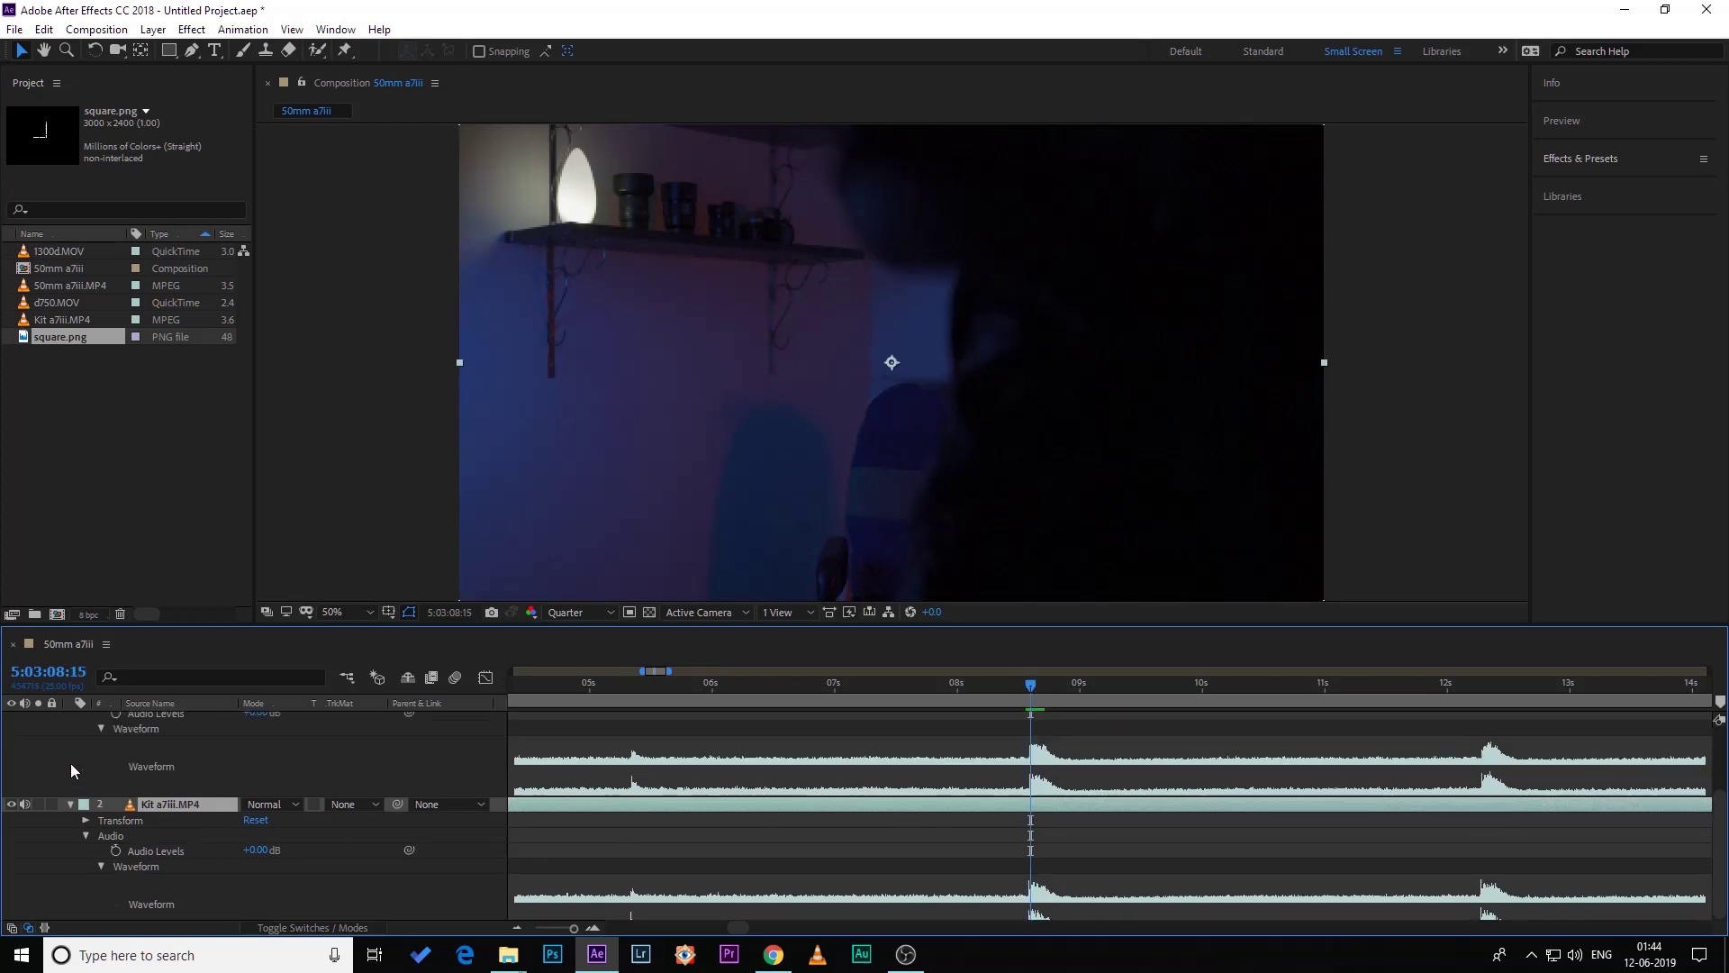
left_click(70, 719)
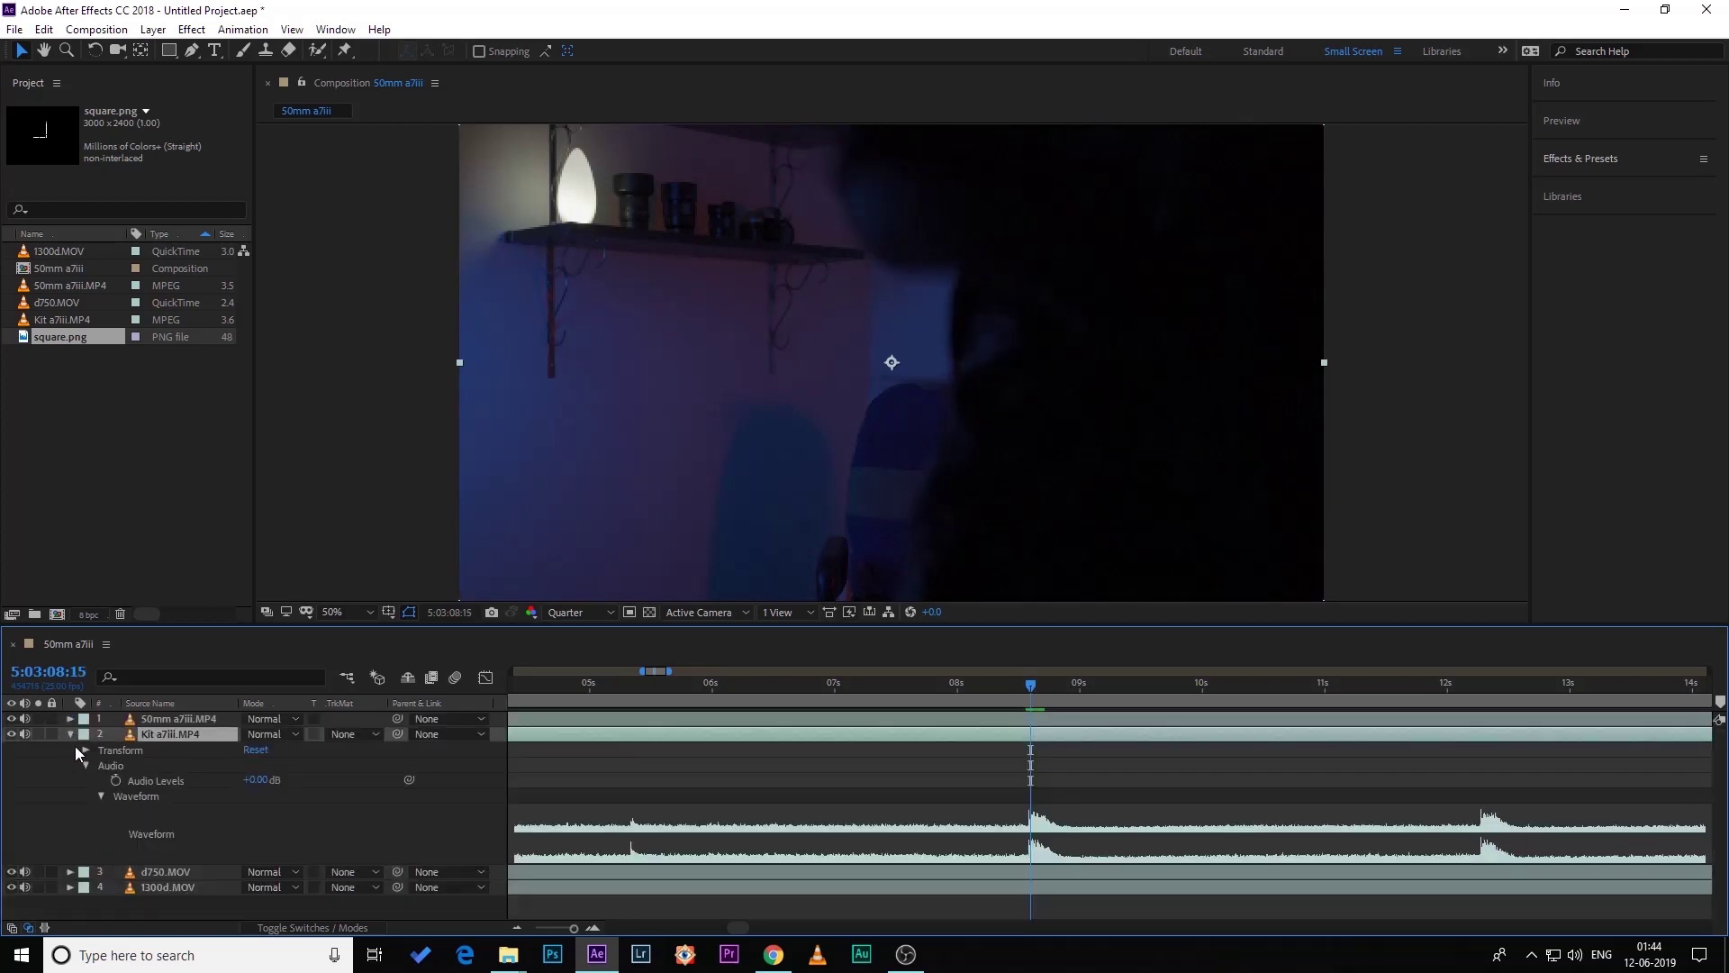
left_click(71, 872)
key("minus")
key("minus")
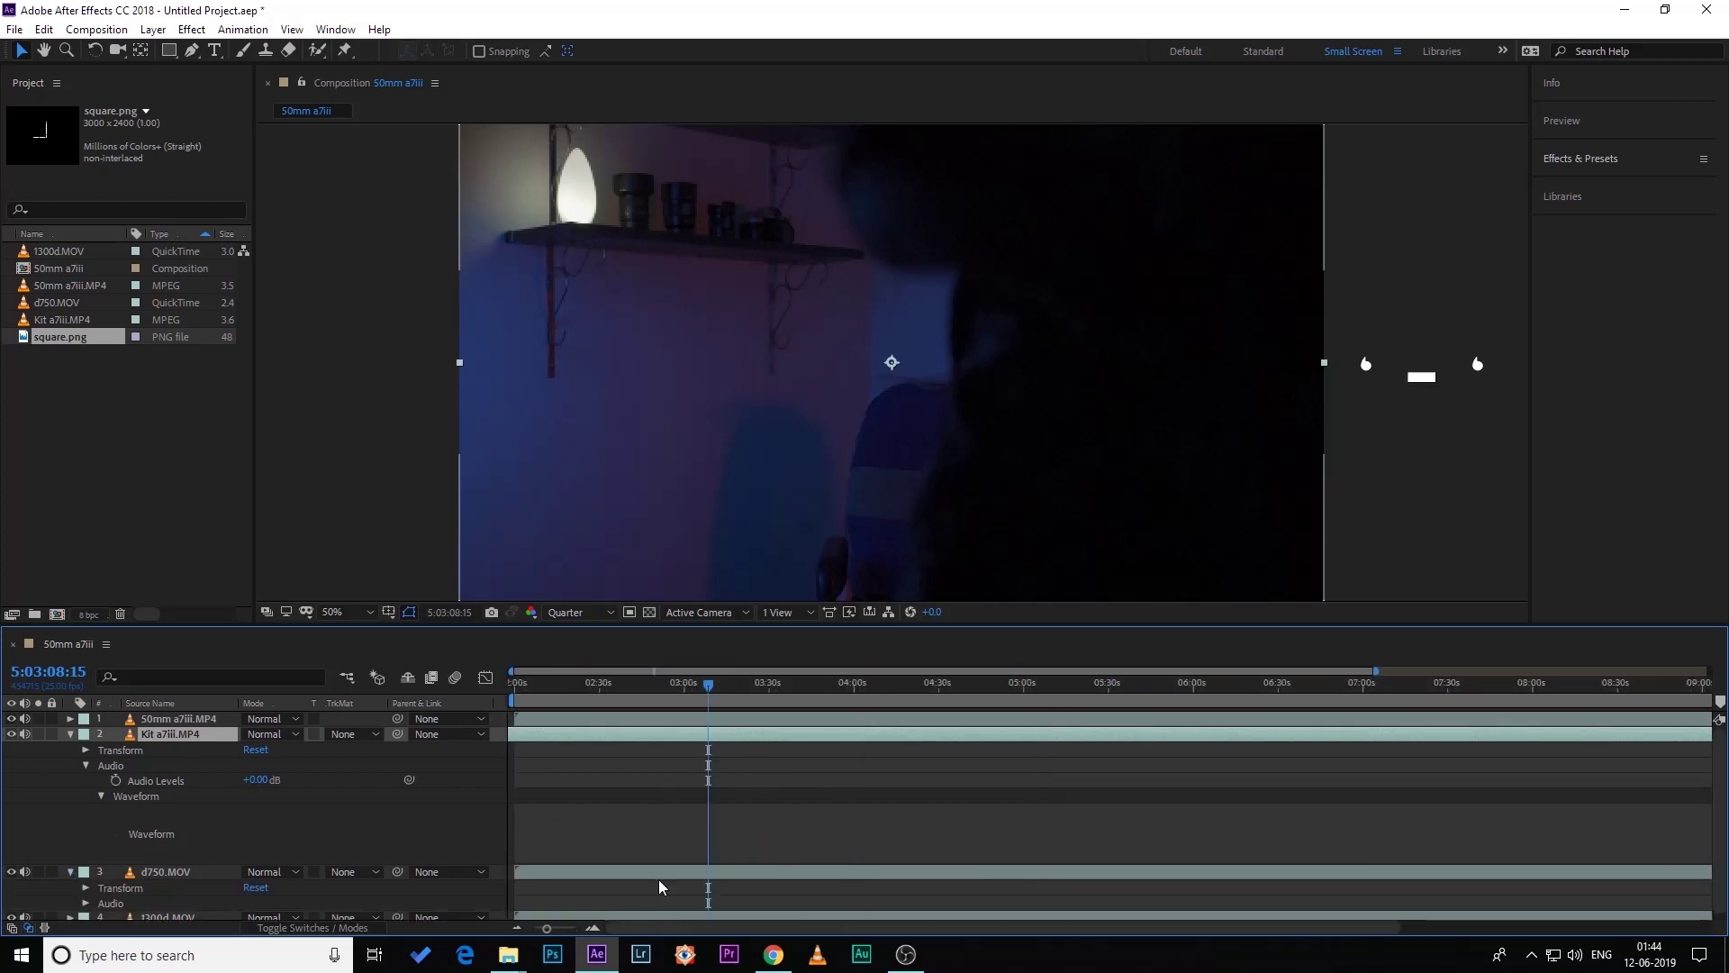
left_click(192, 874)
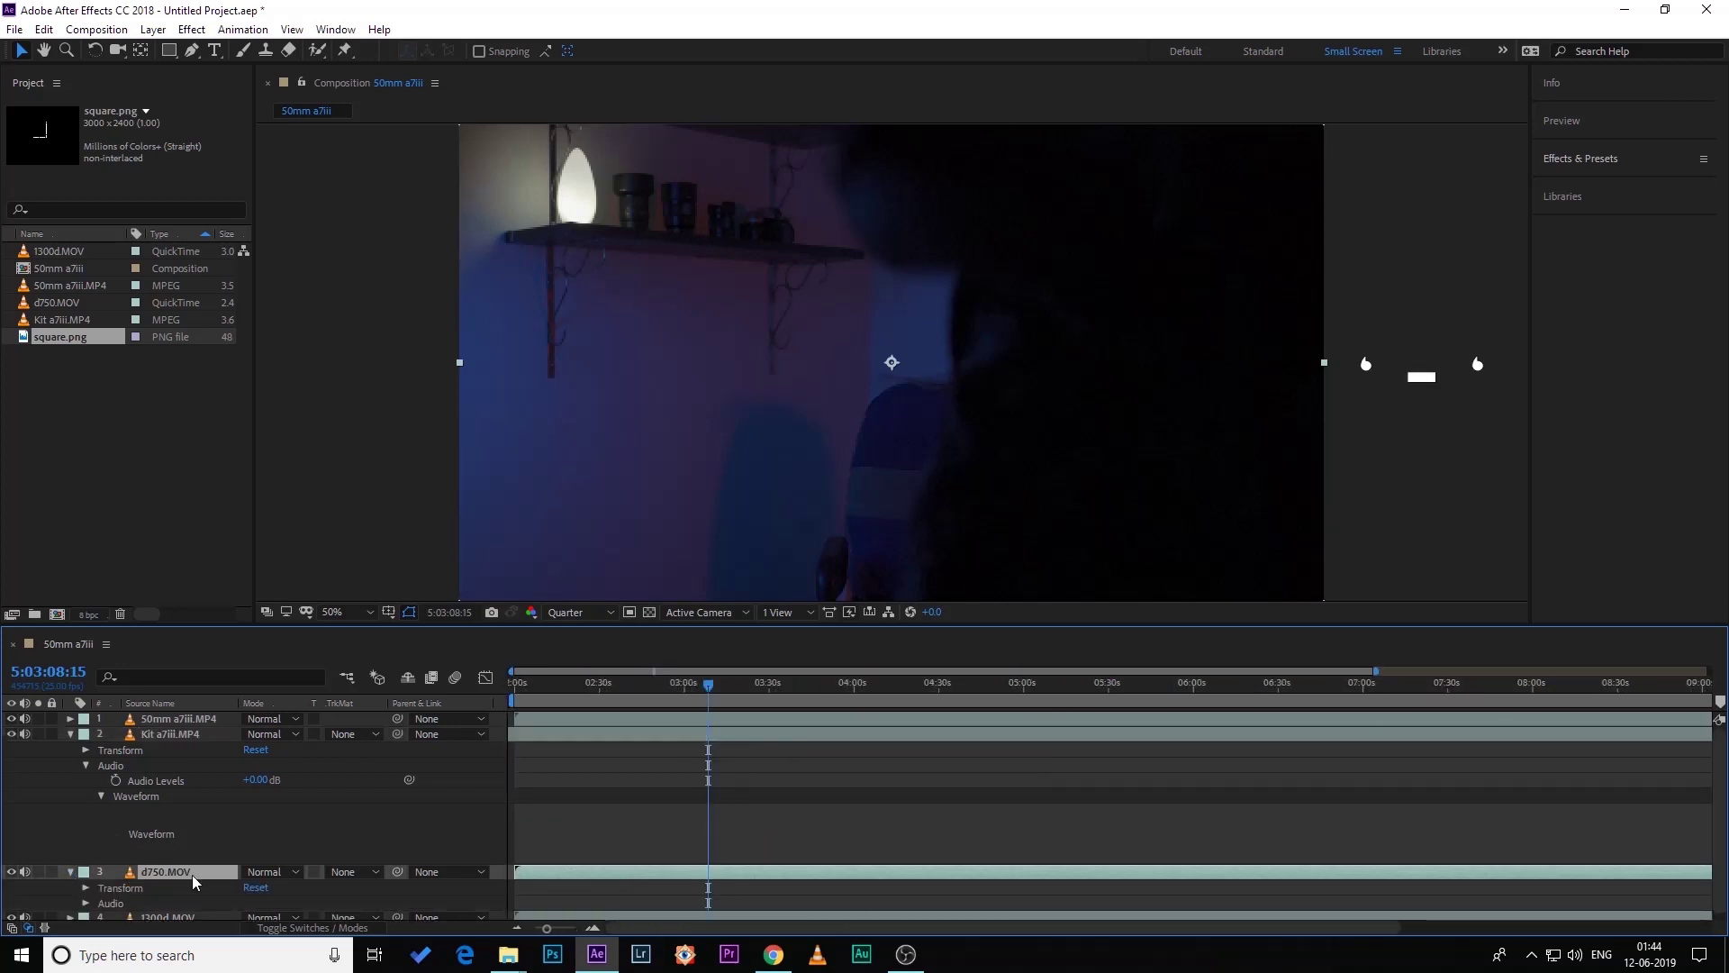
left_click(85, 902)
scroll(450, 796, "down", 3)
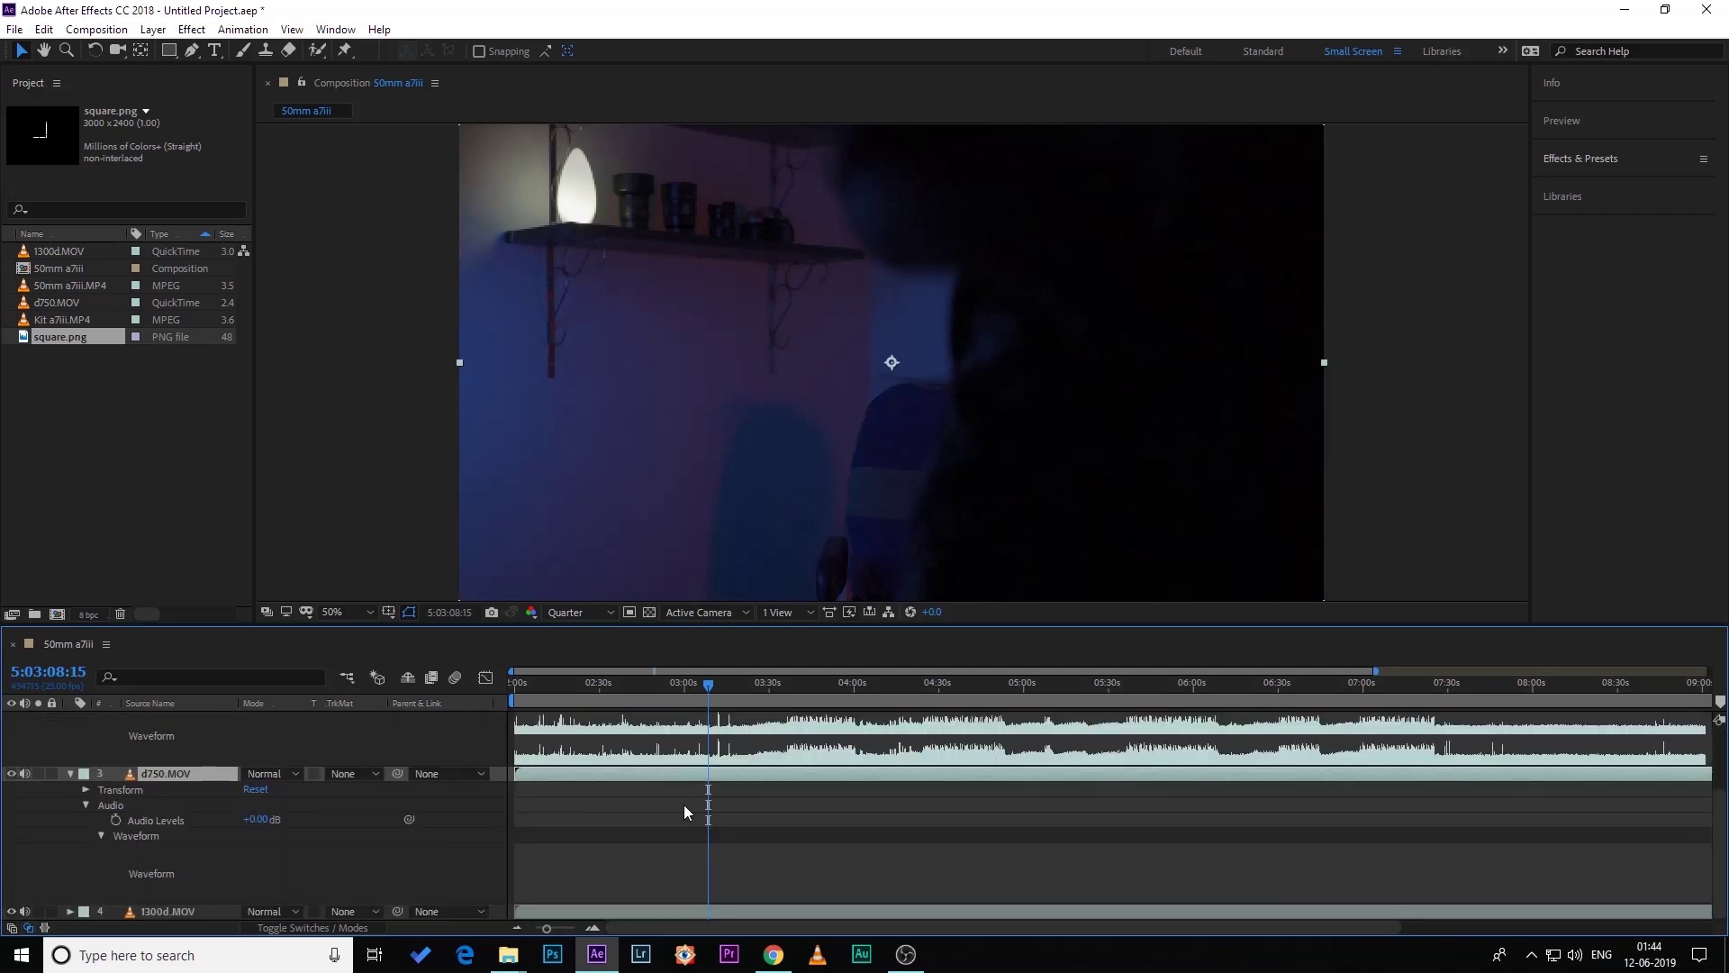
- Shift the d750.MOV layer later in time to roughly match the Kit a7iii waveform and return the current time to 5:03:08:12
left_click(629, 802)
left_click_drag(669, 775, 719, 774)
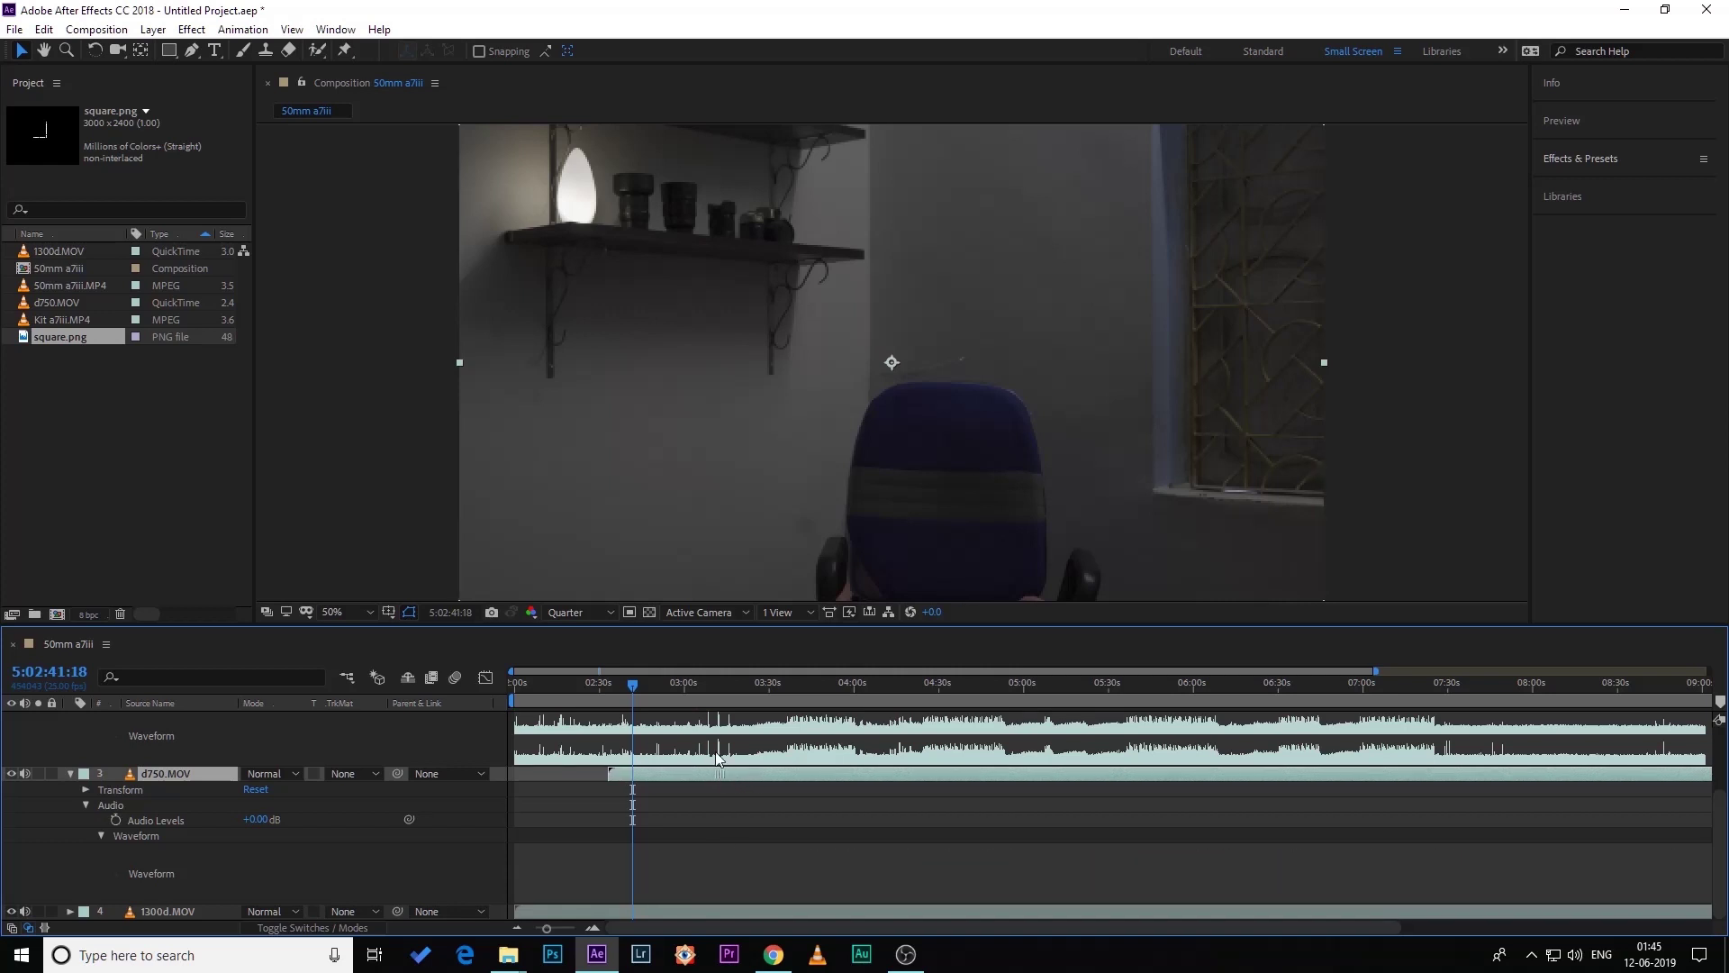
left_click_drag(639, 686, 704, 701)
- Fine-align the d750.MOV waveform spikes with those of the Kit a7iii.MP4 layer and set the current time to 5:03:08:14
key("equal")
key("equal")
key("equal")
key("equal")
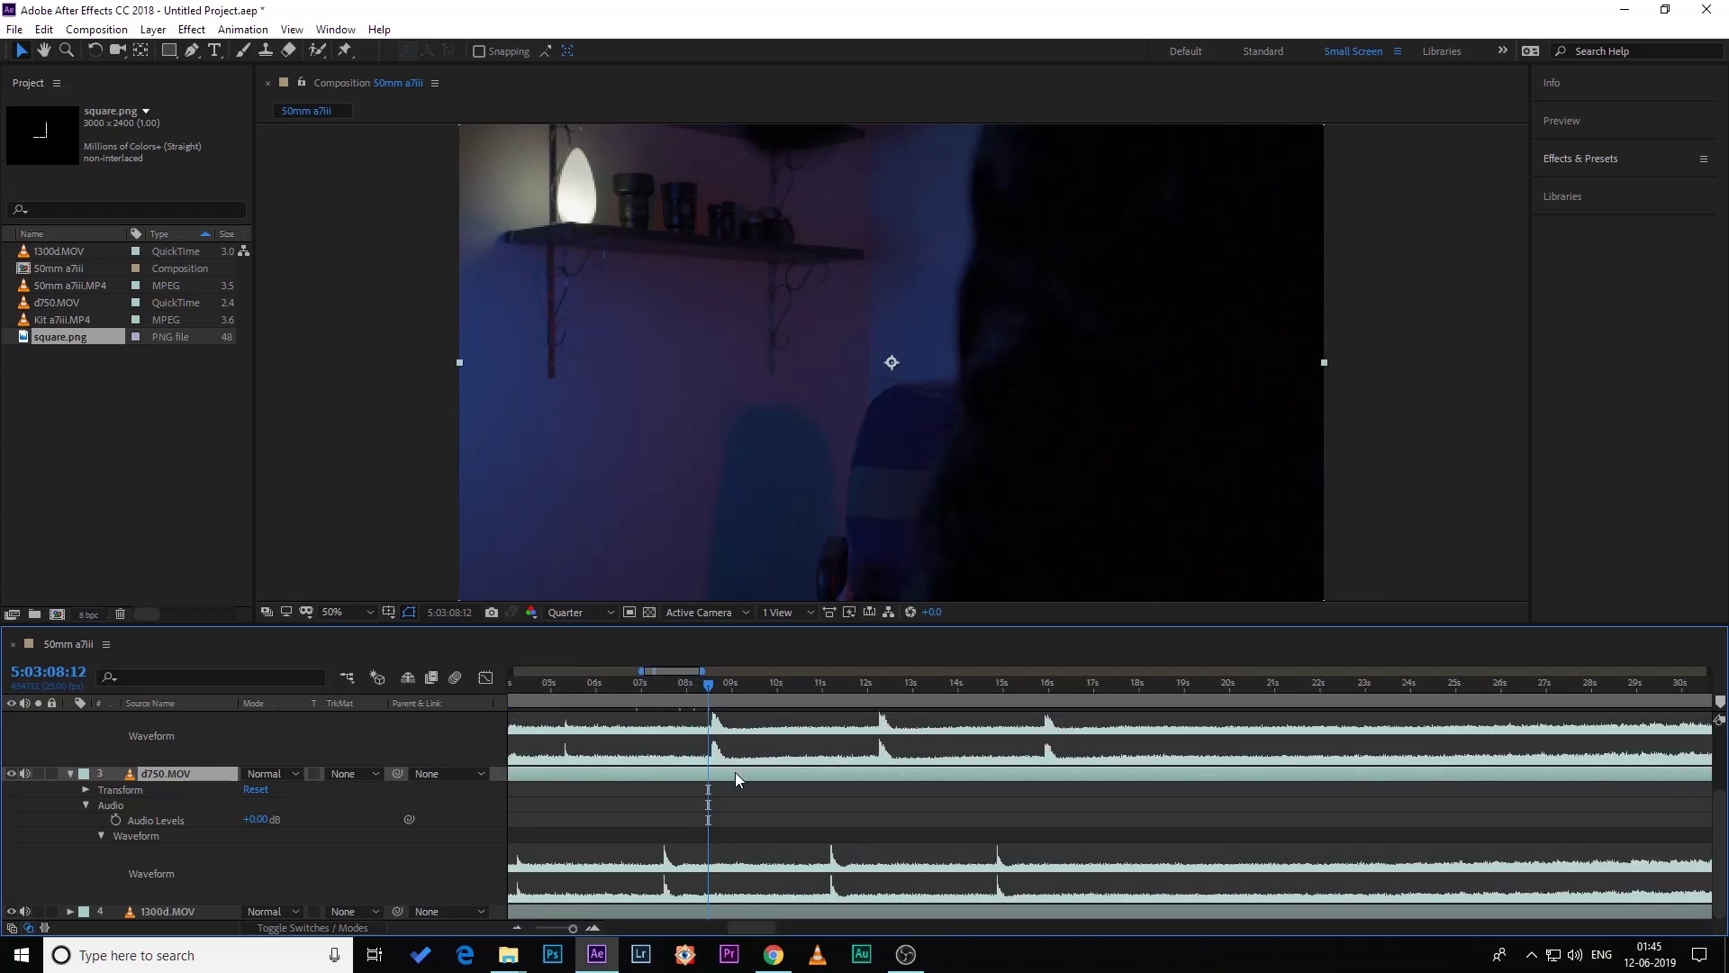
key("equal")
left_click_drag(735, 771, 834, 776)
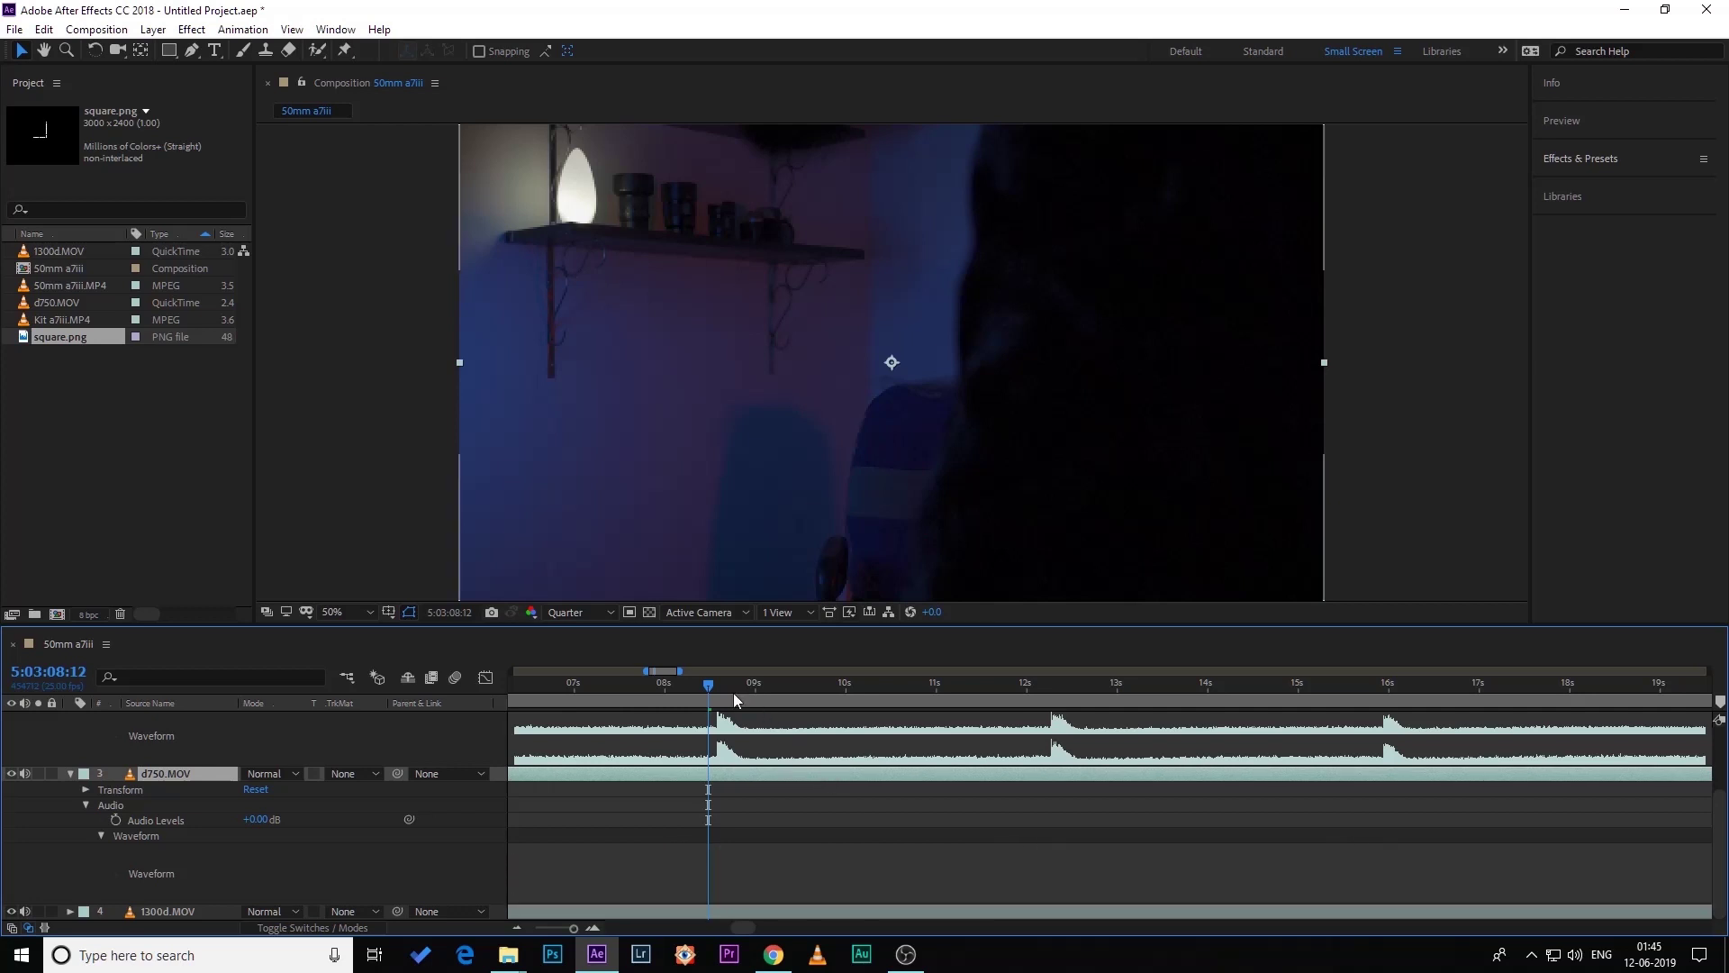
left_click(718, 686)
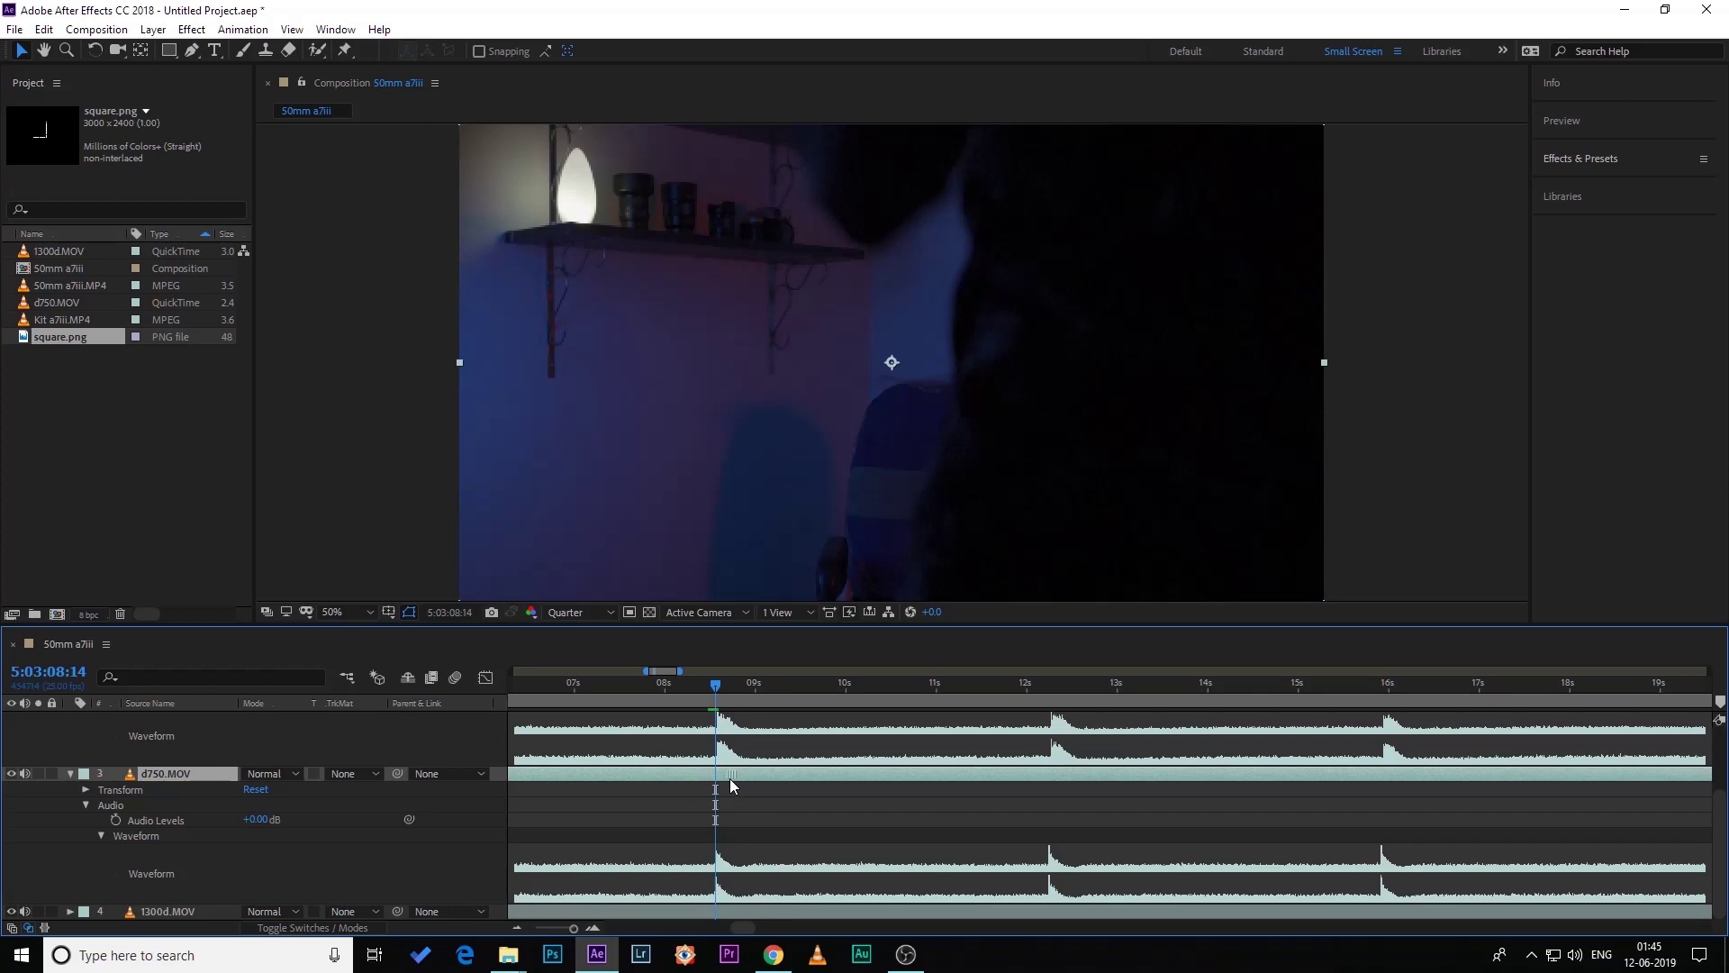
- Display the 1300d.MOV layer's audio waveform beneath the d750.MOV waveform for syncing
scroll(744, 714, "down", 3)
scroll(734, 829, "down", 5)
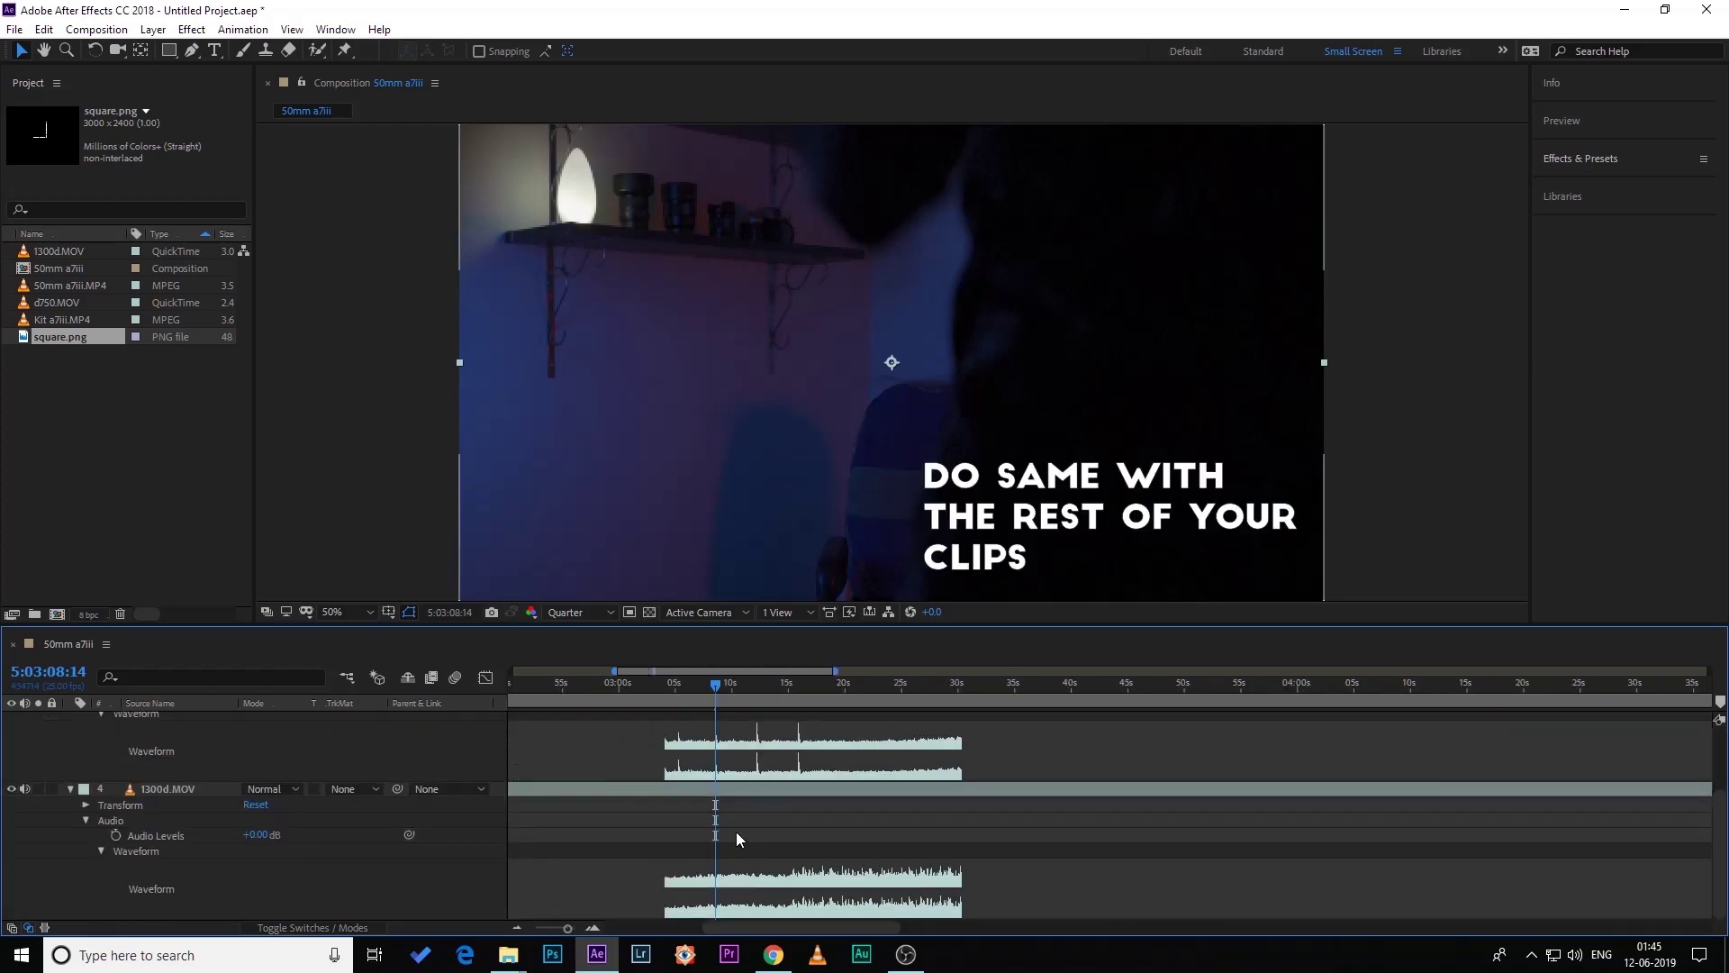
scroll(772, 799, "up", 2)
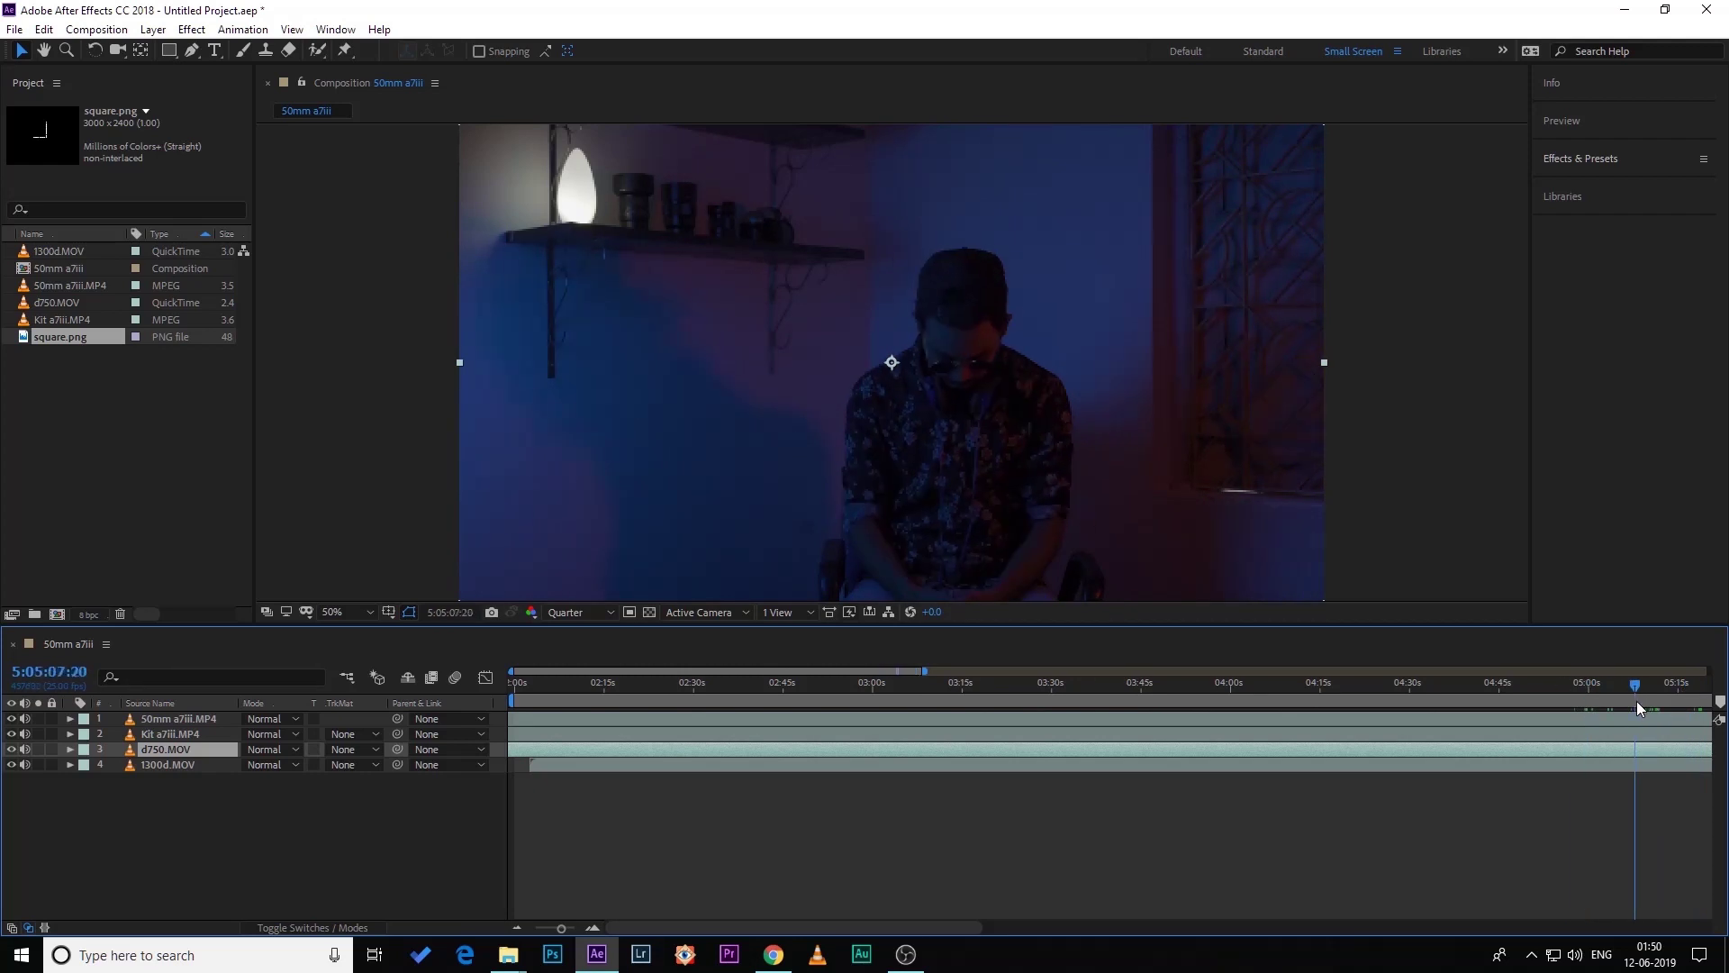
- Find the start of the wanted take at 5:05:07:23 and split all four clip layers there
left_click_drag(1638, 703, 1705, 690)
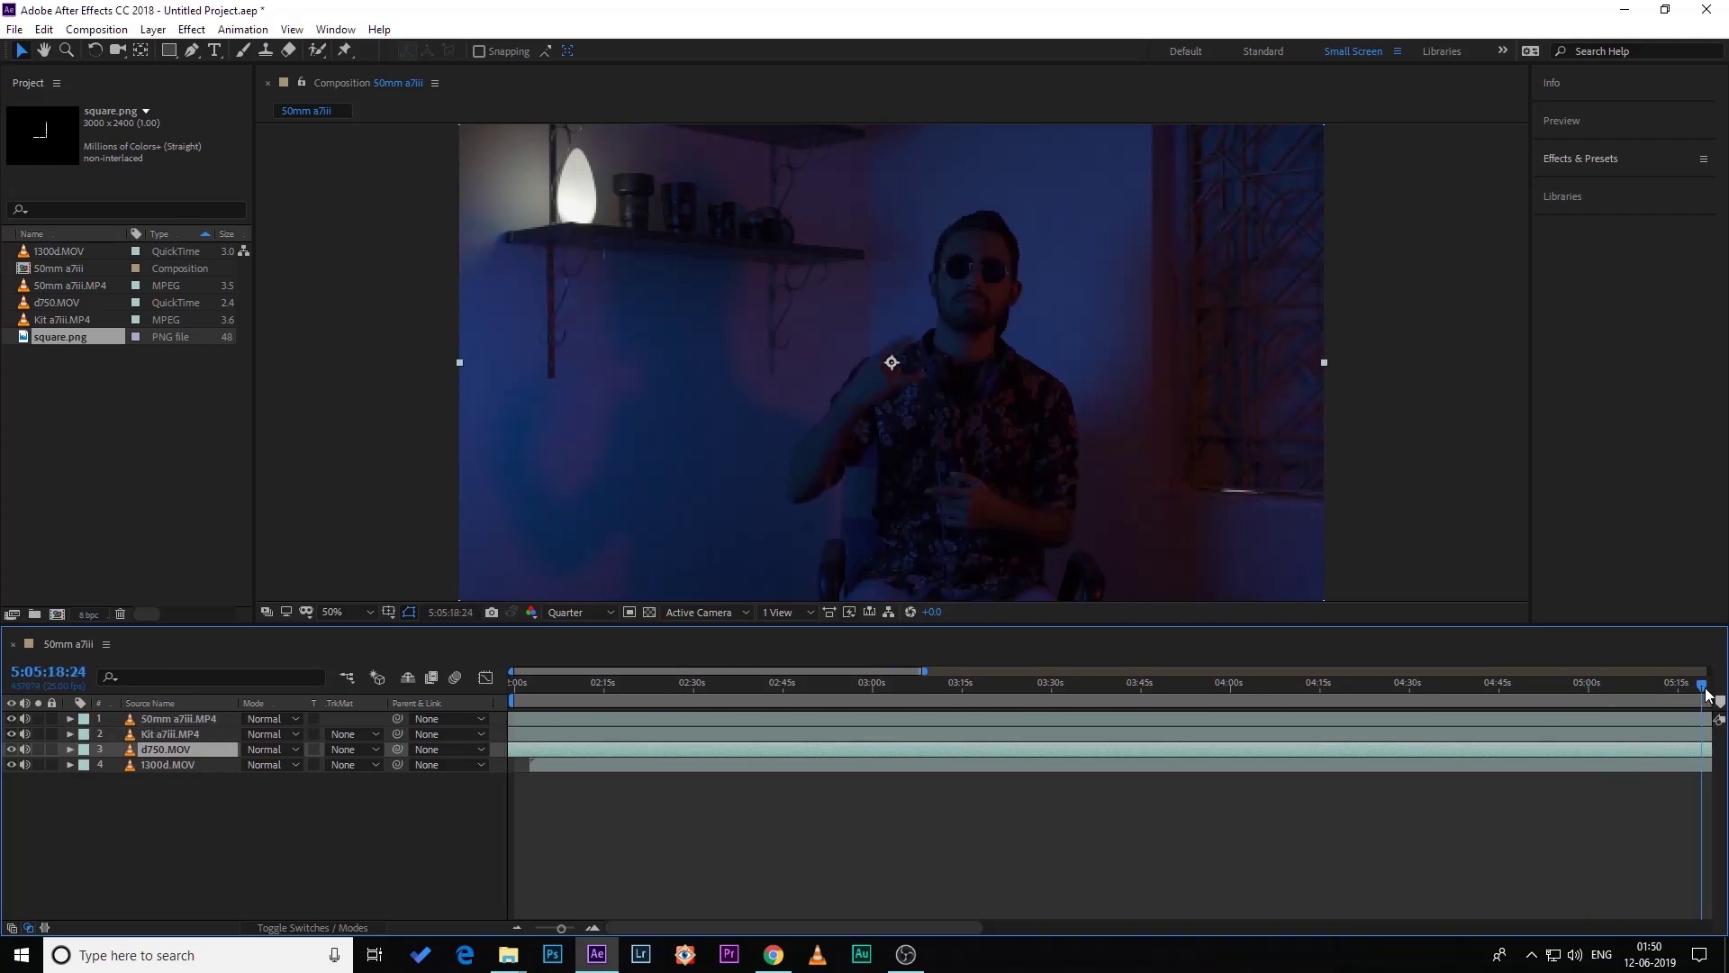
left_click_drag(1705, 693, 1637, 700)
key("ctrl+shift+d")
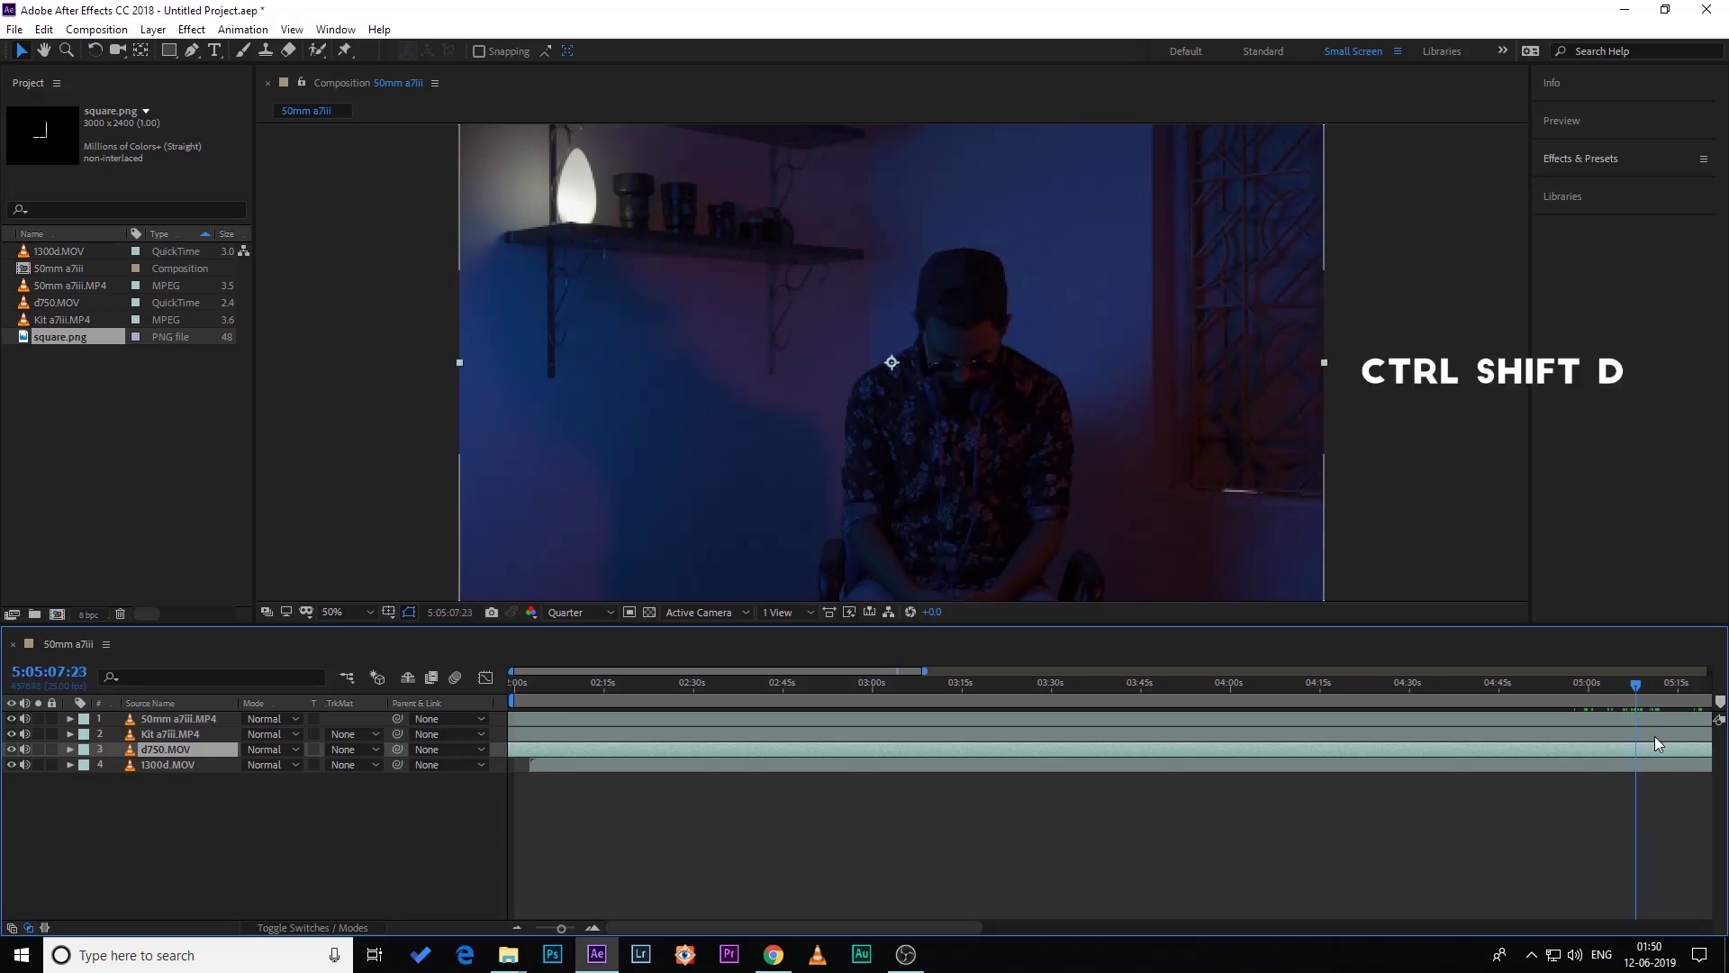
left_click(1652, 735, "ctrl")
left_click(1647, 718, "ctrl")
left_click(1646, 763, "ctrl")
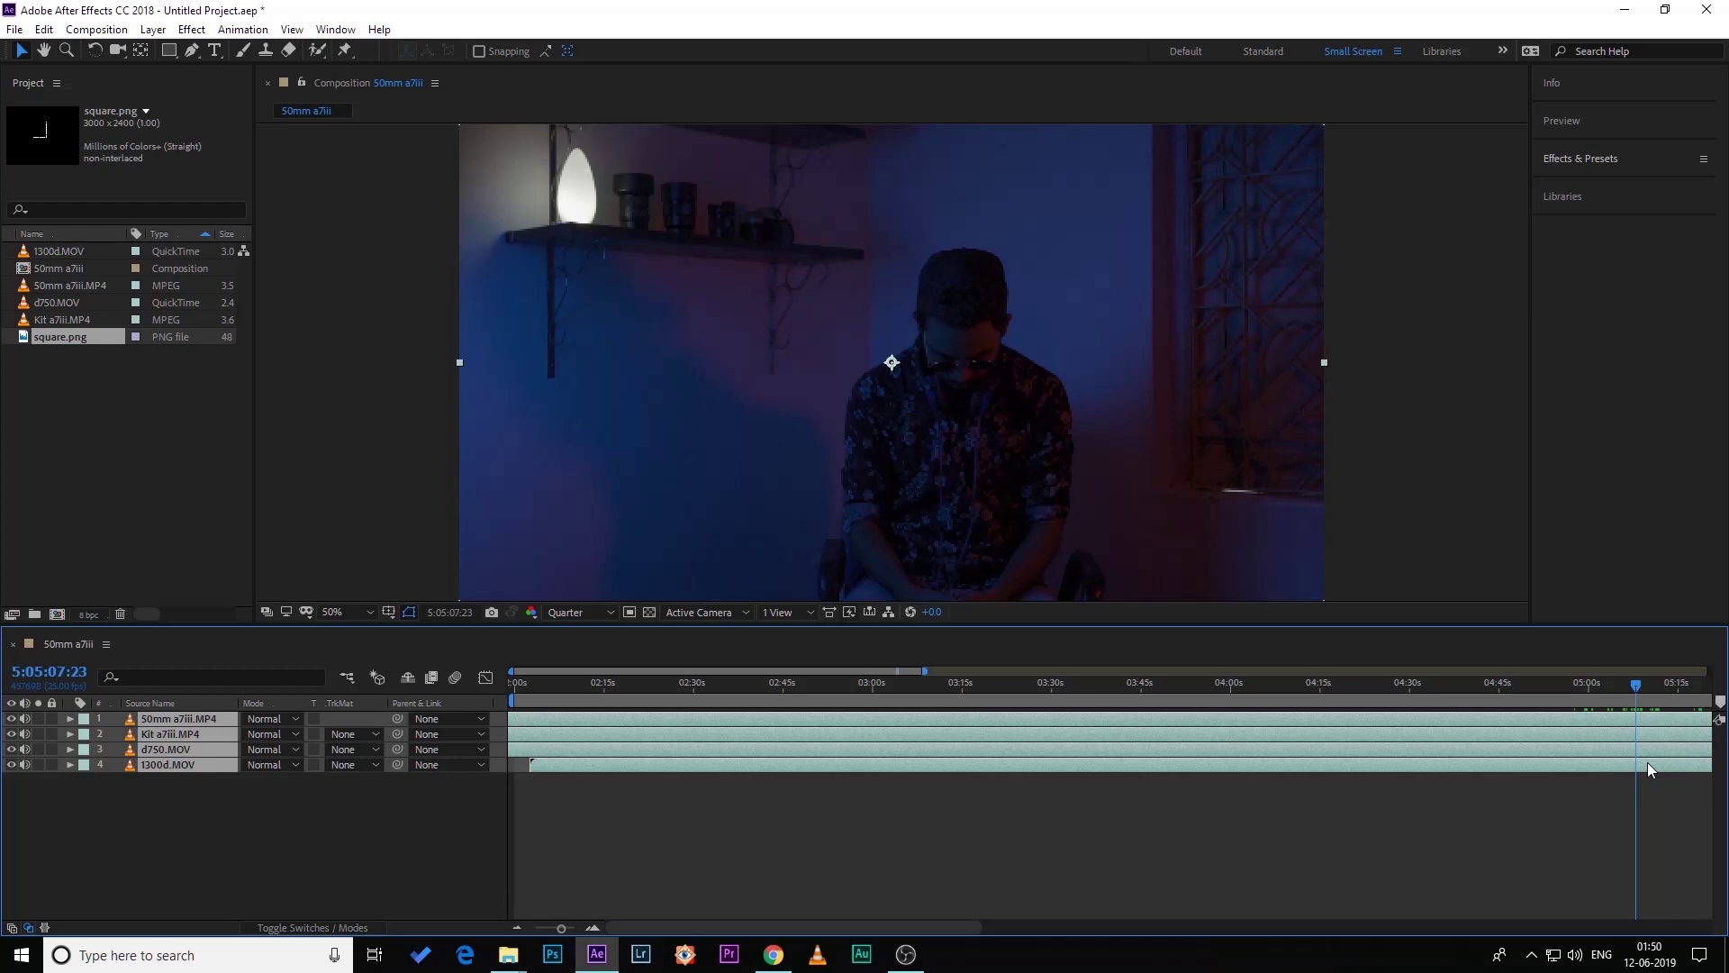
key("ctrl+shift+d")
- Delete the segments of all four clips that lie before the split
left_click(1578, 737)
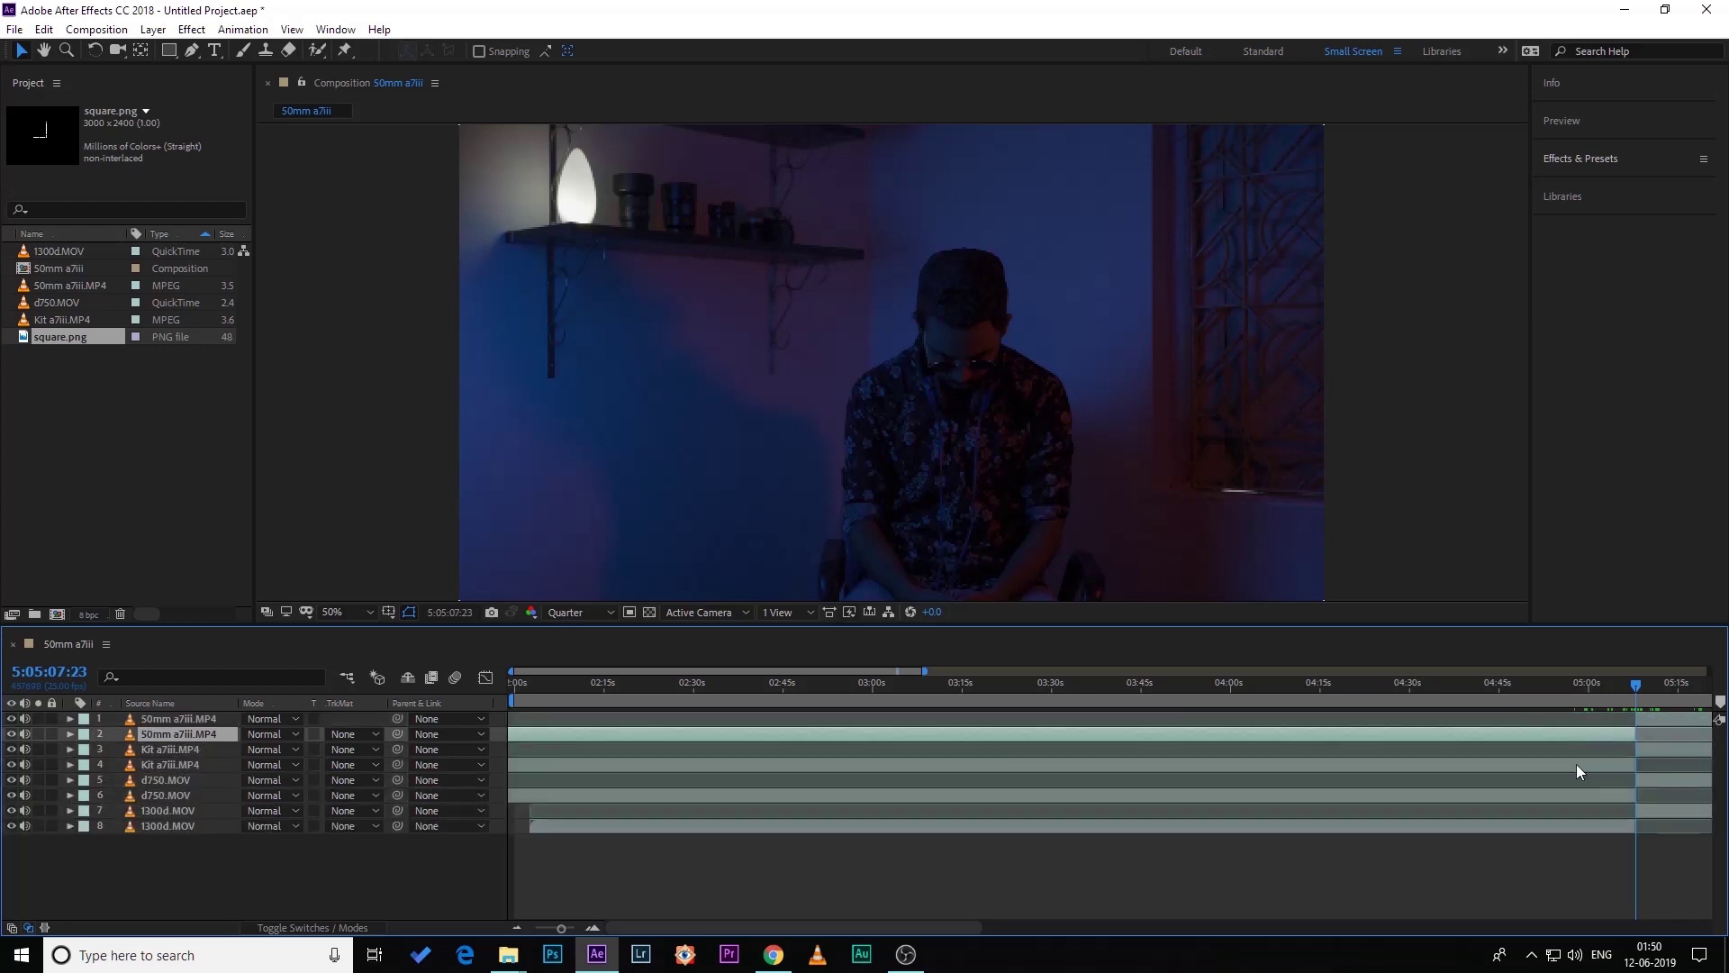
left_click(1576, 764, "ctrl")
left_click(1578, 794, "ctrl")
left_click(1576, 825, "ctrl")
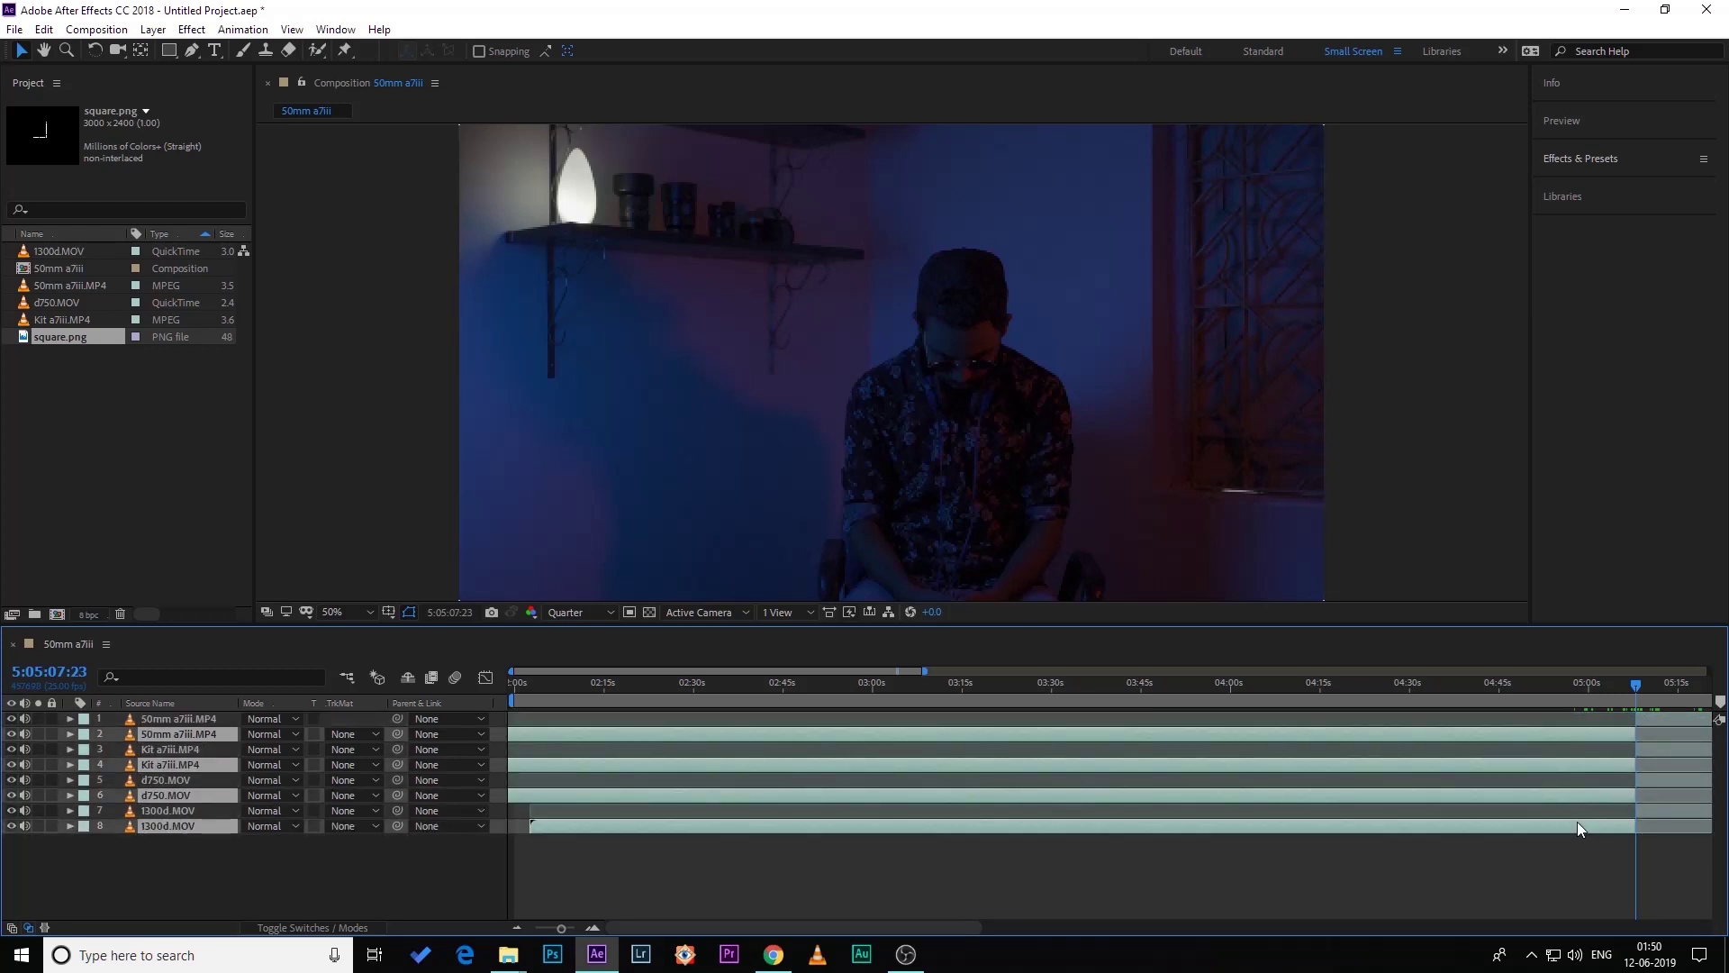
key("Delete")
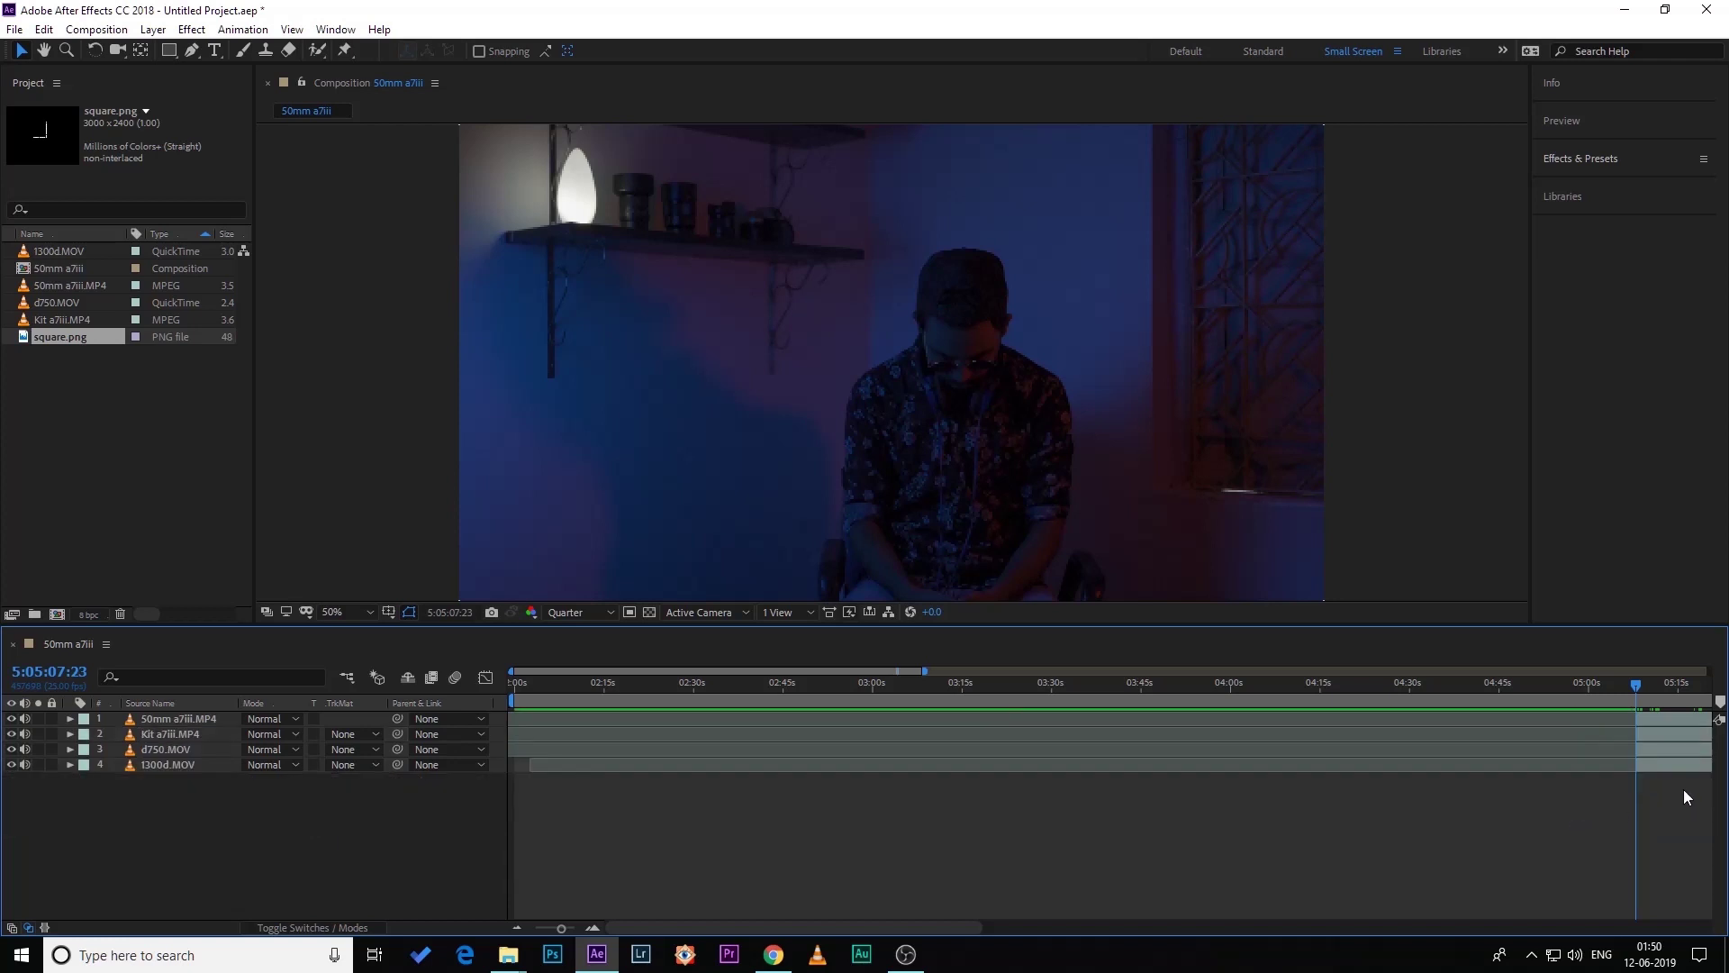
- Select all four remaining clip segments and move them together to the start of the composition
key("ctrl+a")
left_click(1667, 747)
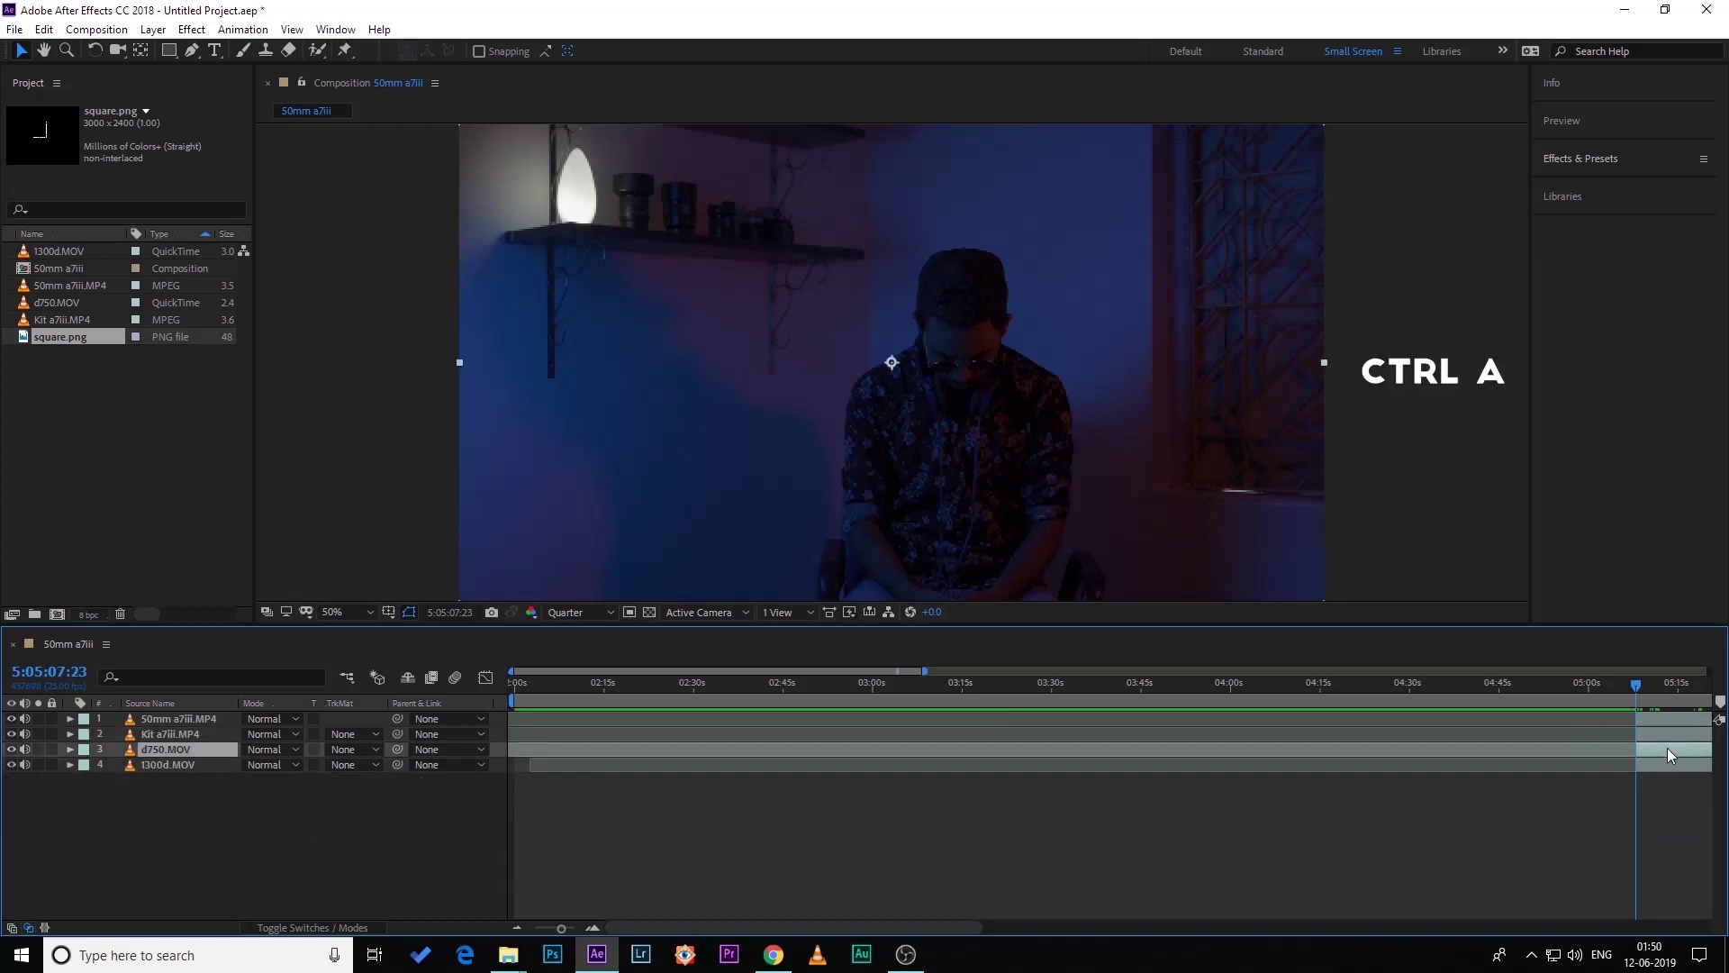
key("ctrl+a")
left_click_drag(1668, 729, 559, 720)
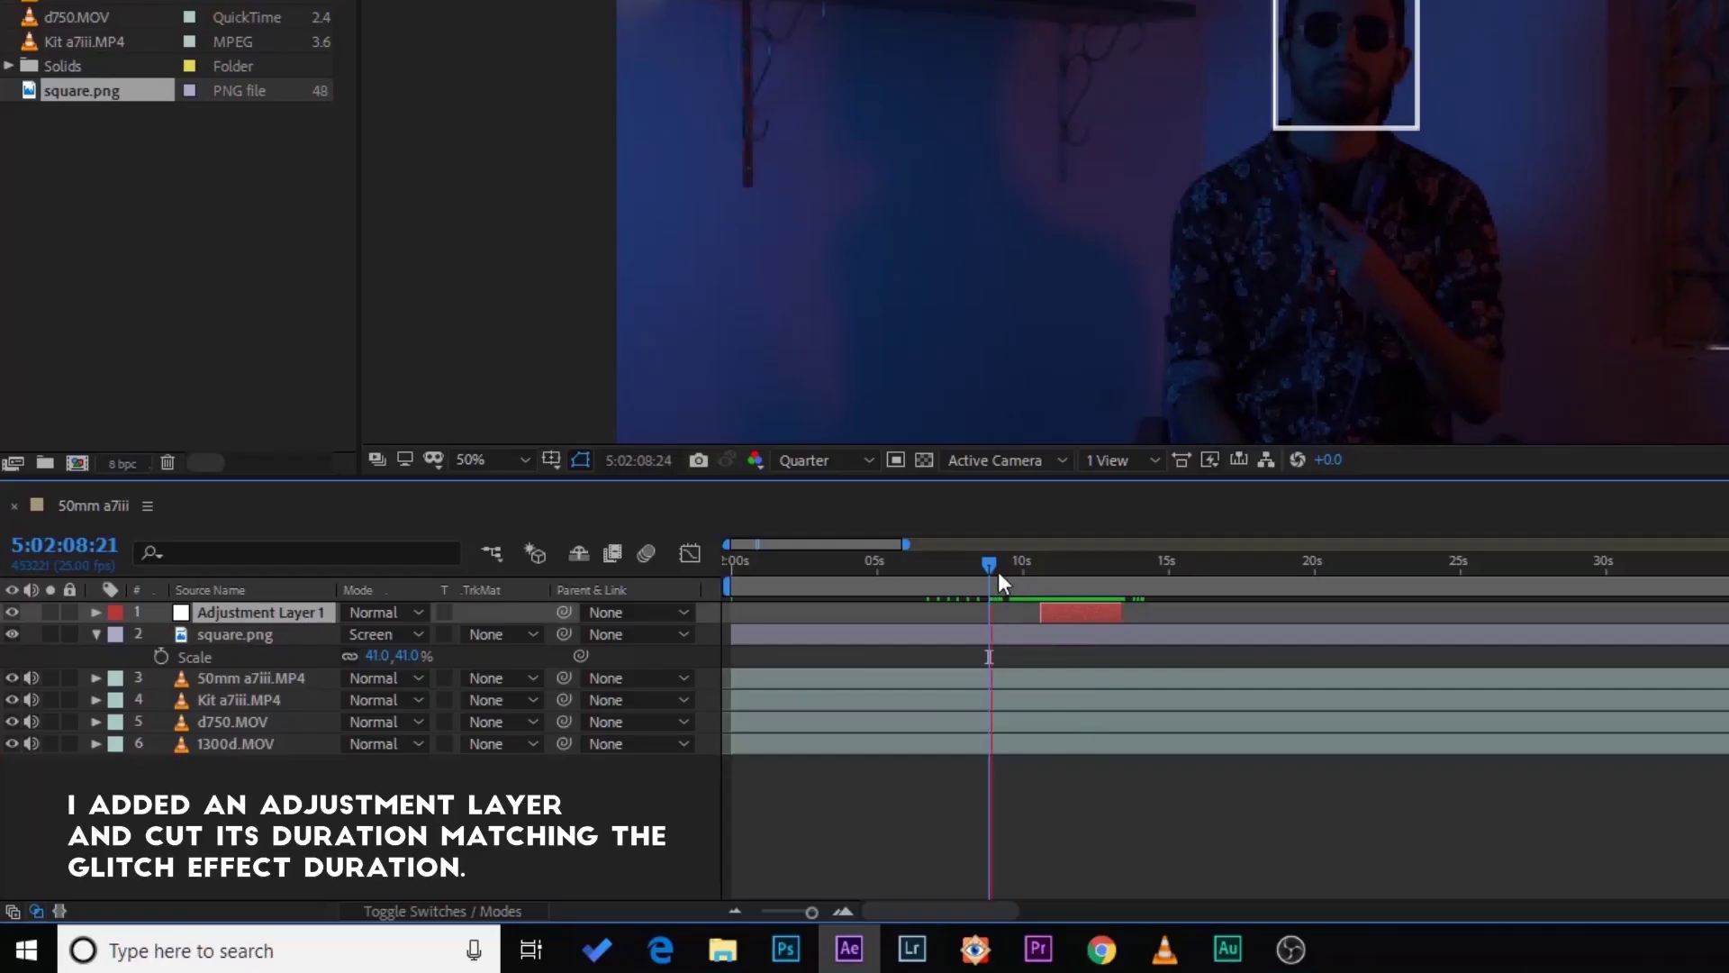
- Add an adjustment layer spanning 5:02:10:15 to 5:02:13:11 for the glitch and set its label colour to Red
left_click_drag(1046, 558, 1046, 553)
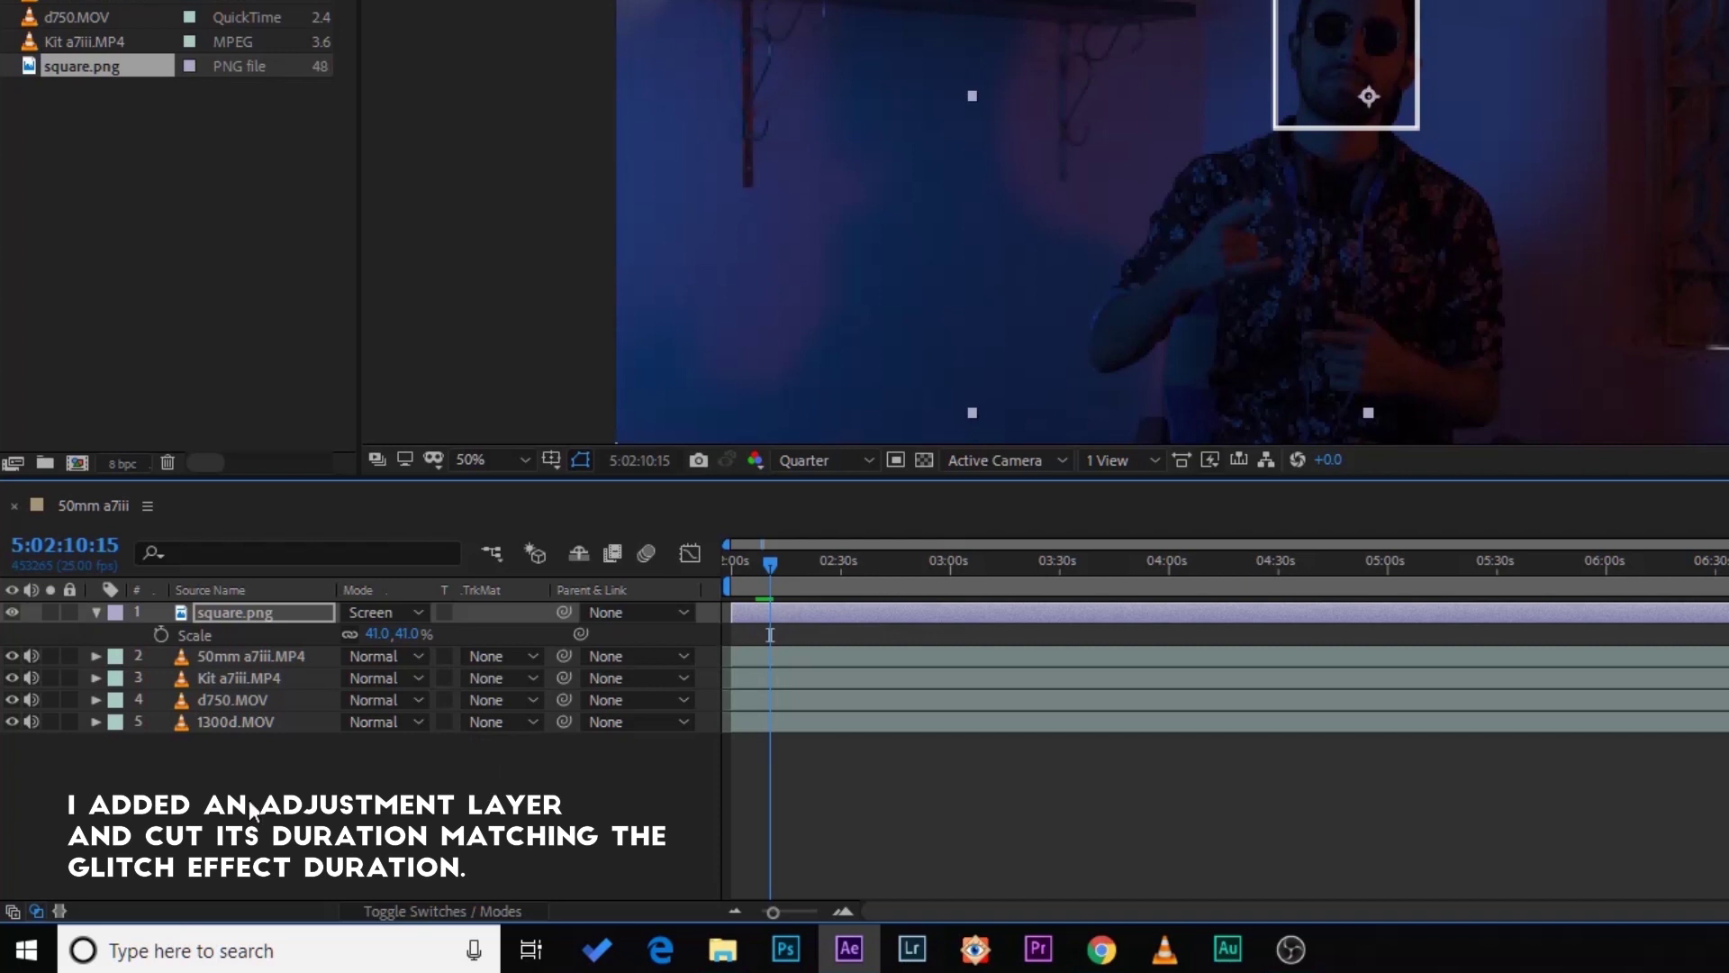
right_click(239, 791)
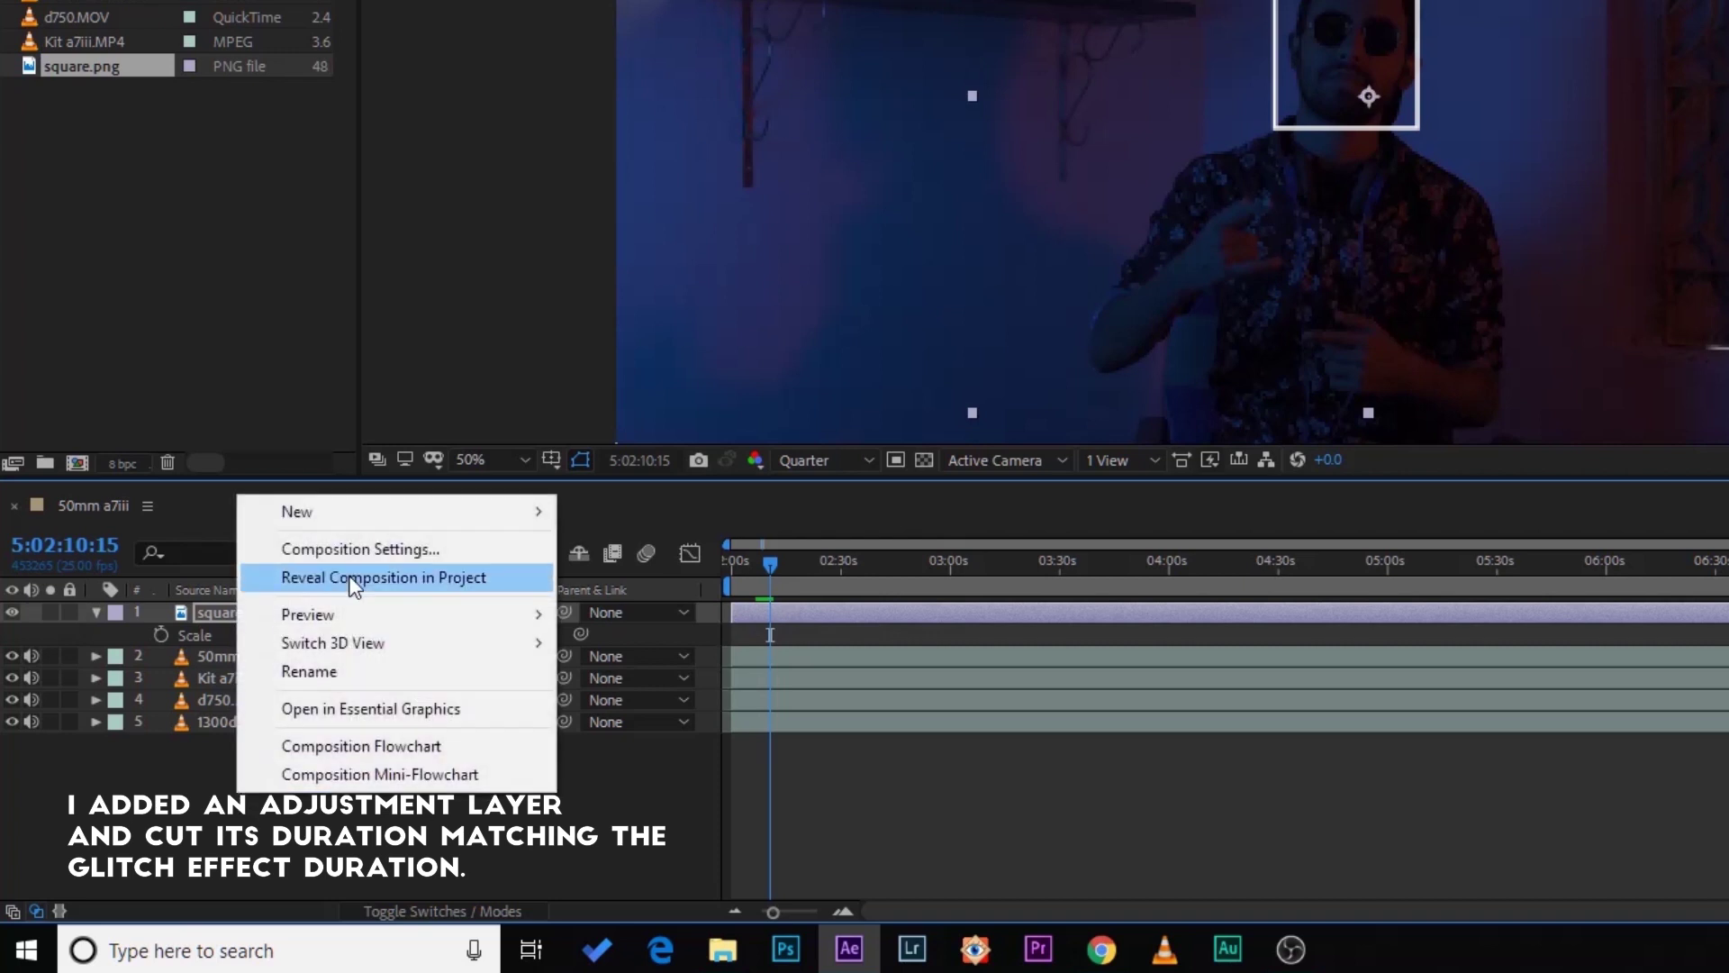
mouse_move(375, 521)
left_click(655, 718)
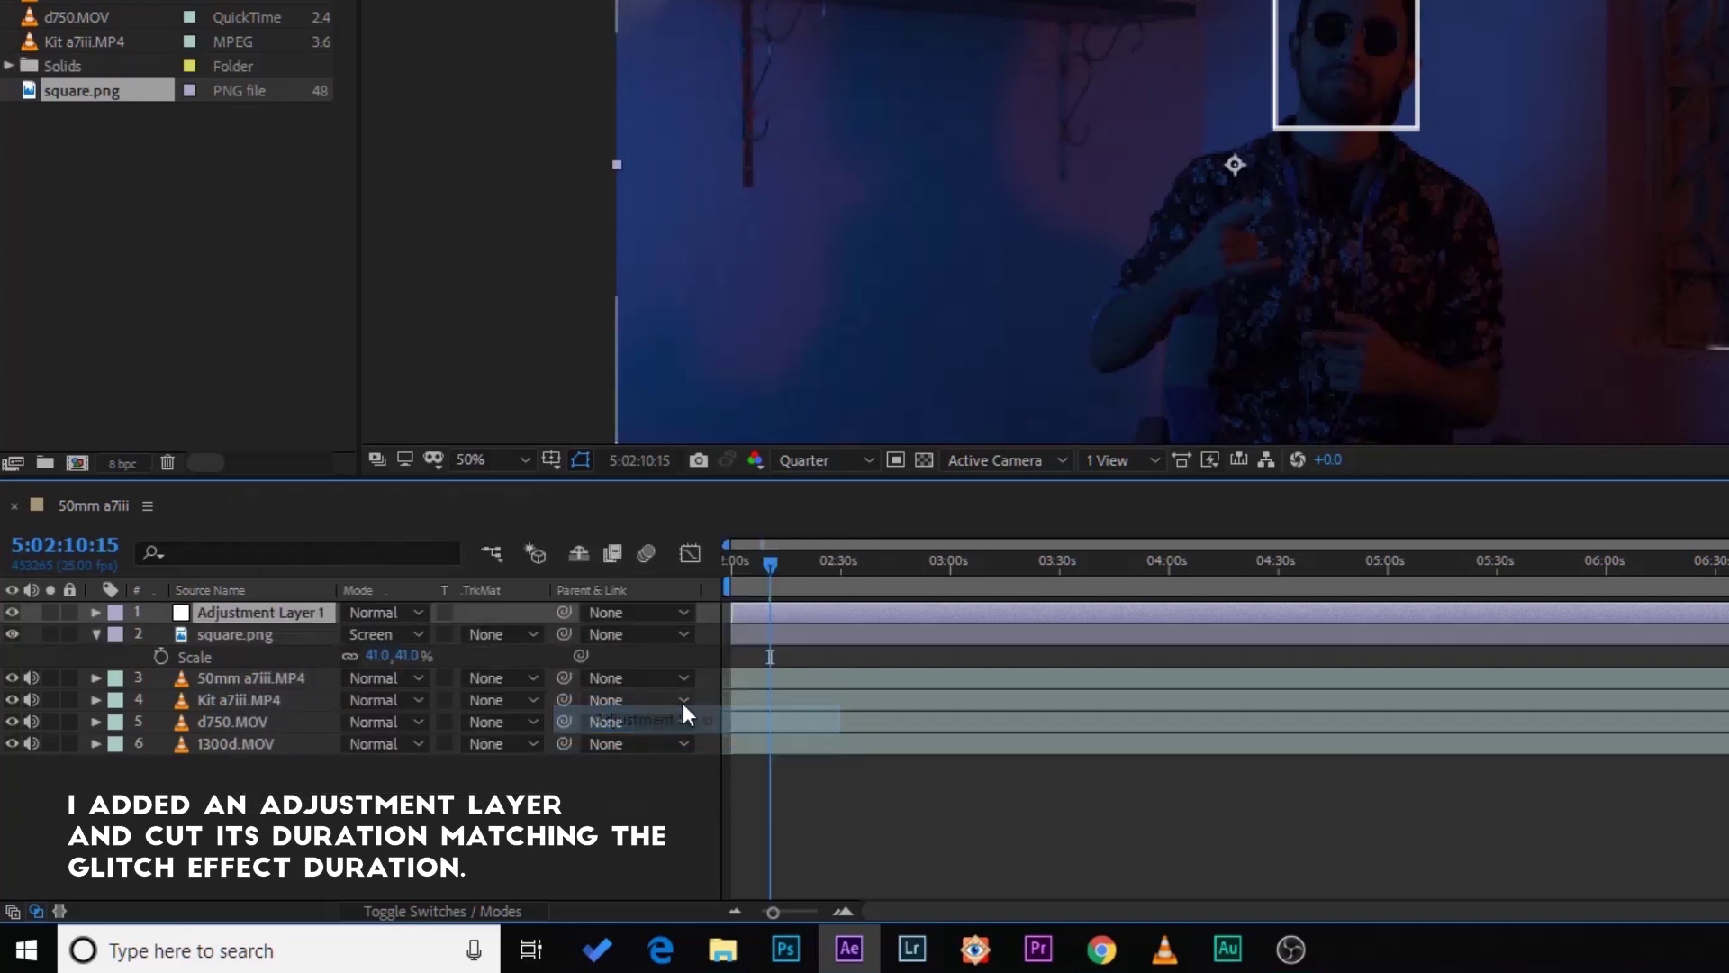
key("alt+bracketright")
left_click(115, 612)
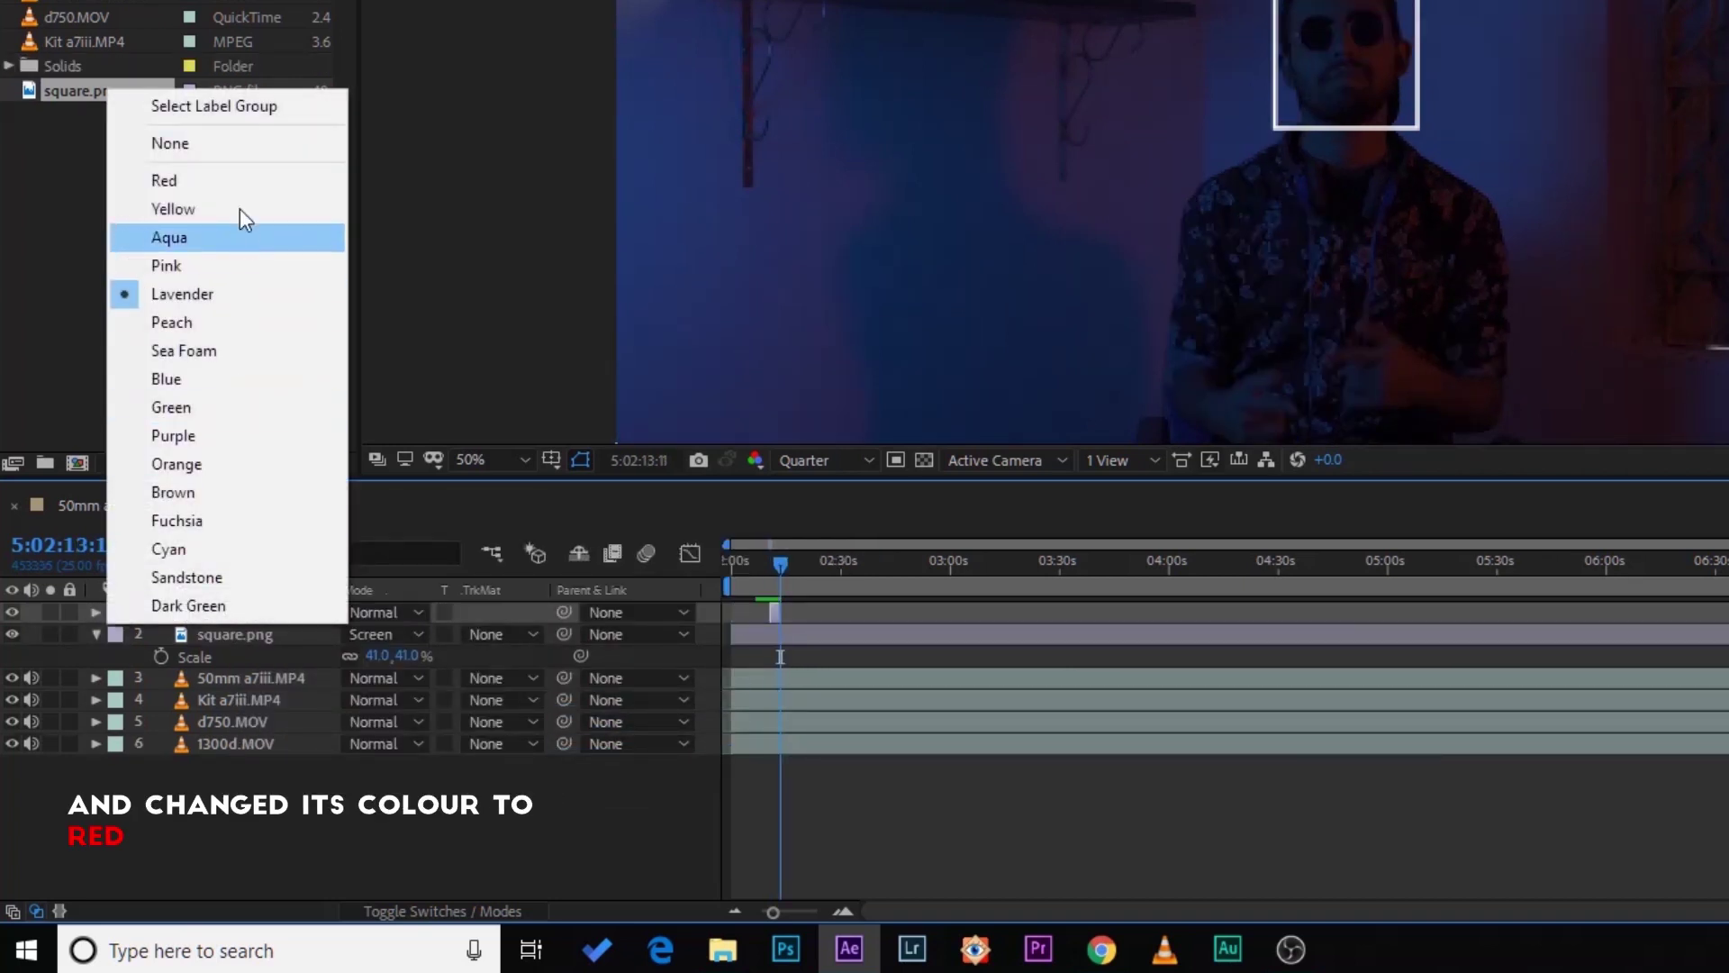
left_click(234, 172)
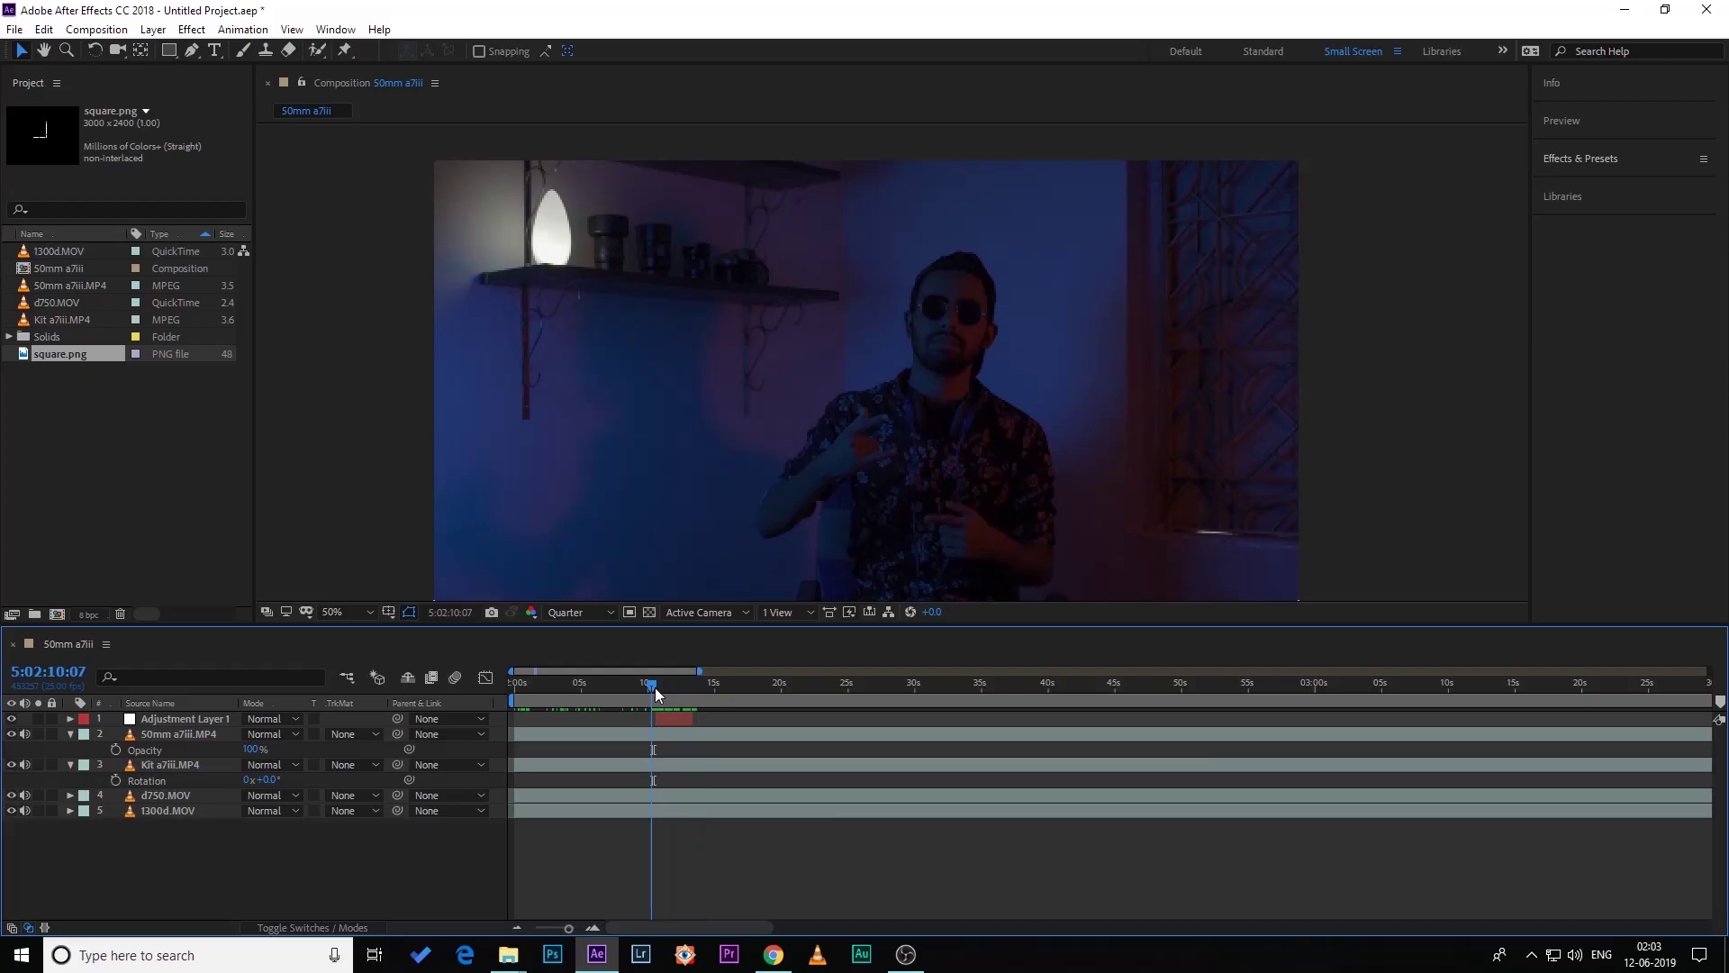
- Place square.png between the adjustment layer and the 50mm a7iii.MP4 layer, and set its blending mode to Screen
scroll(990, 297, "up", 3)
scroll(1002, 299, "down", 2)
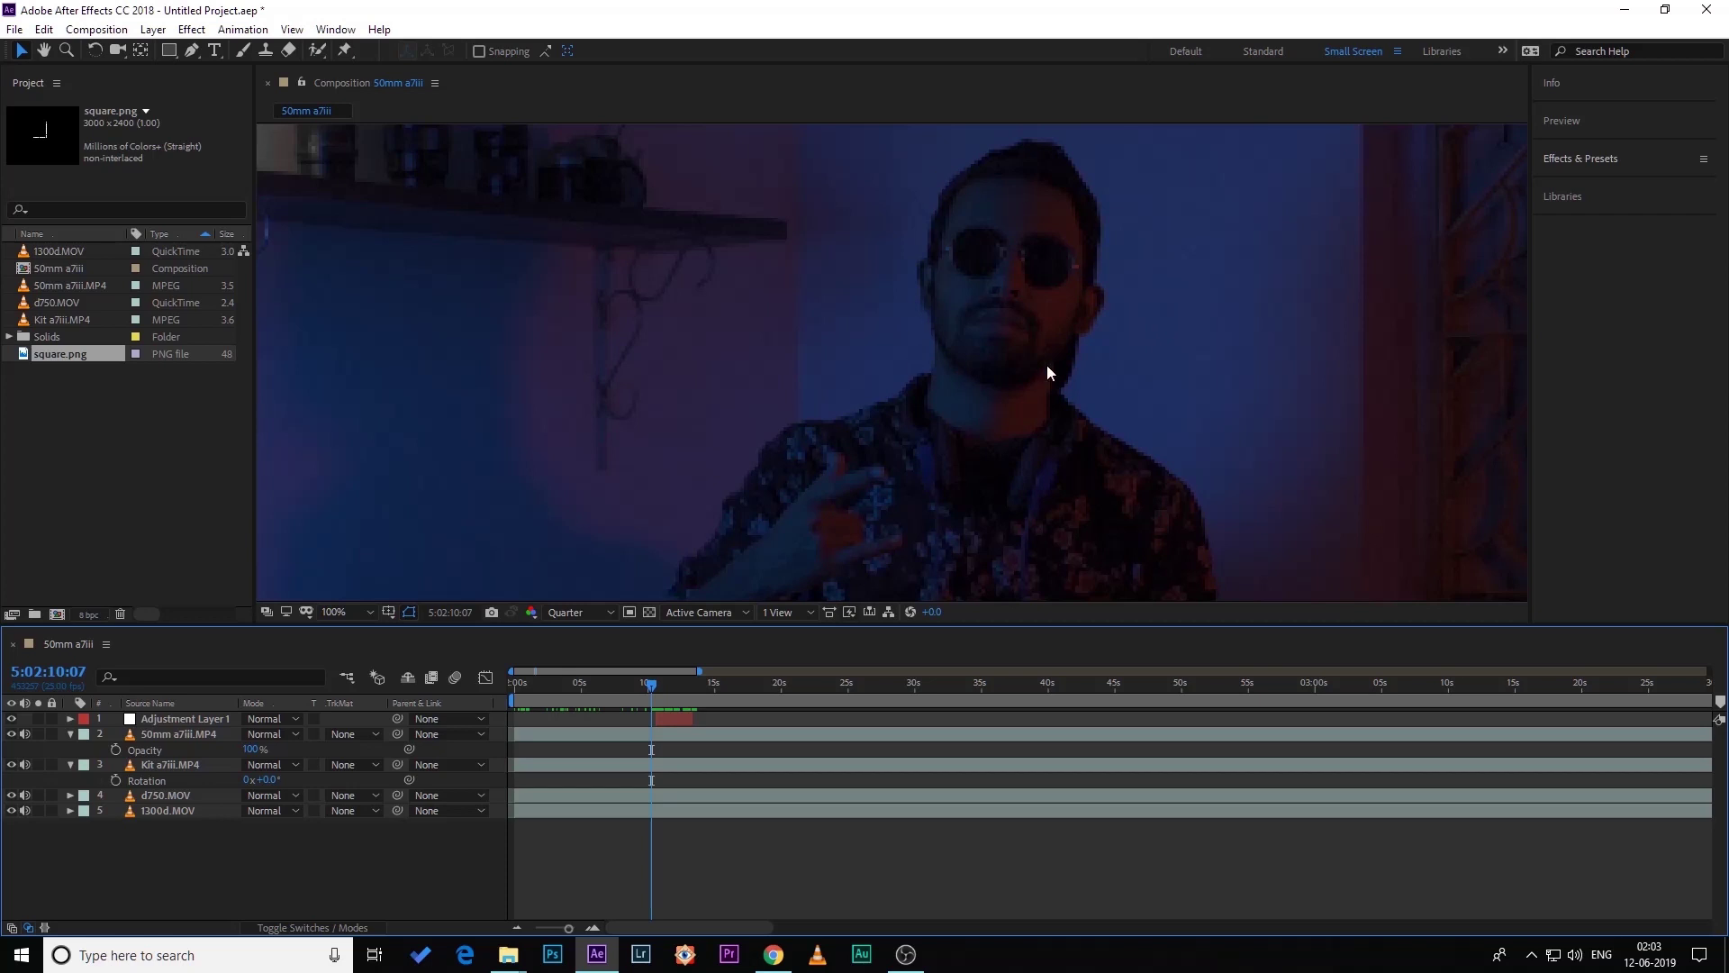
left_click_drag(63, 354, 126, 730)
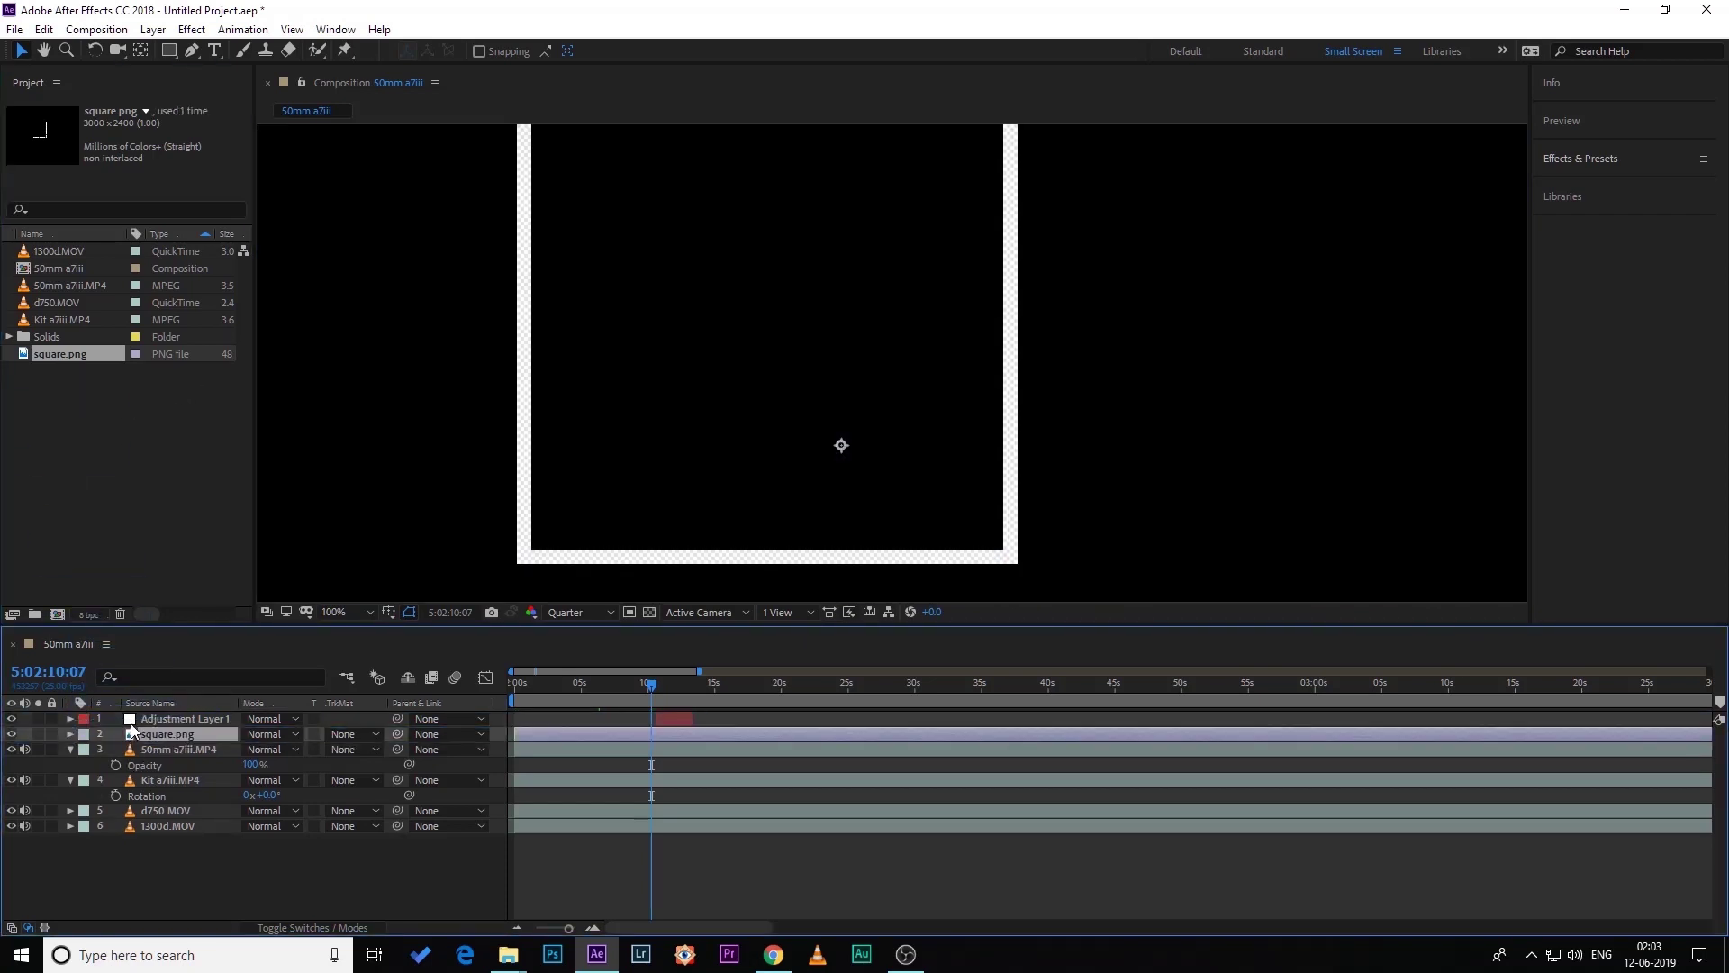
scroll(740, 324, "down", 4)
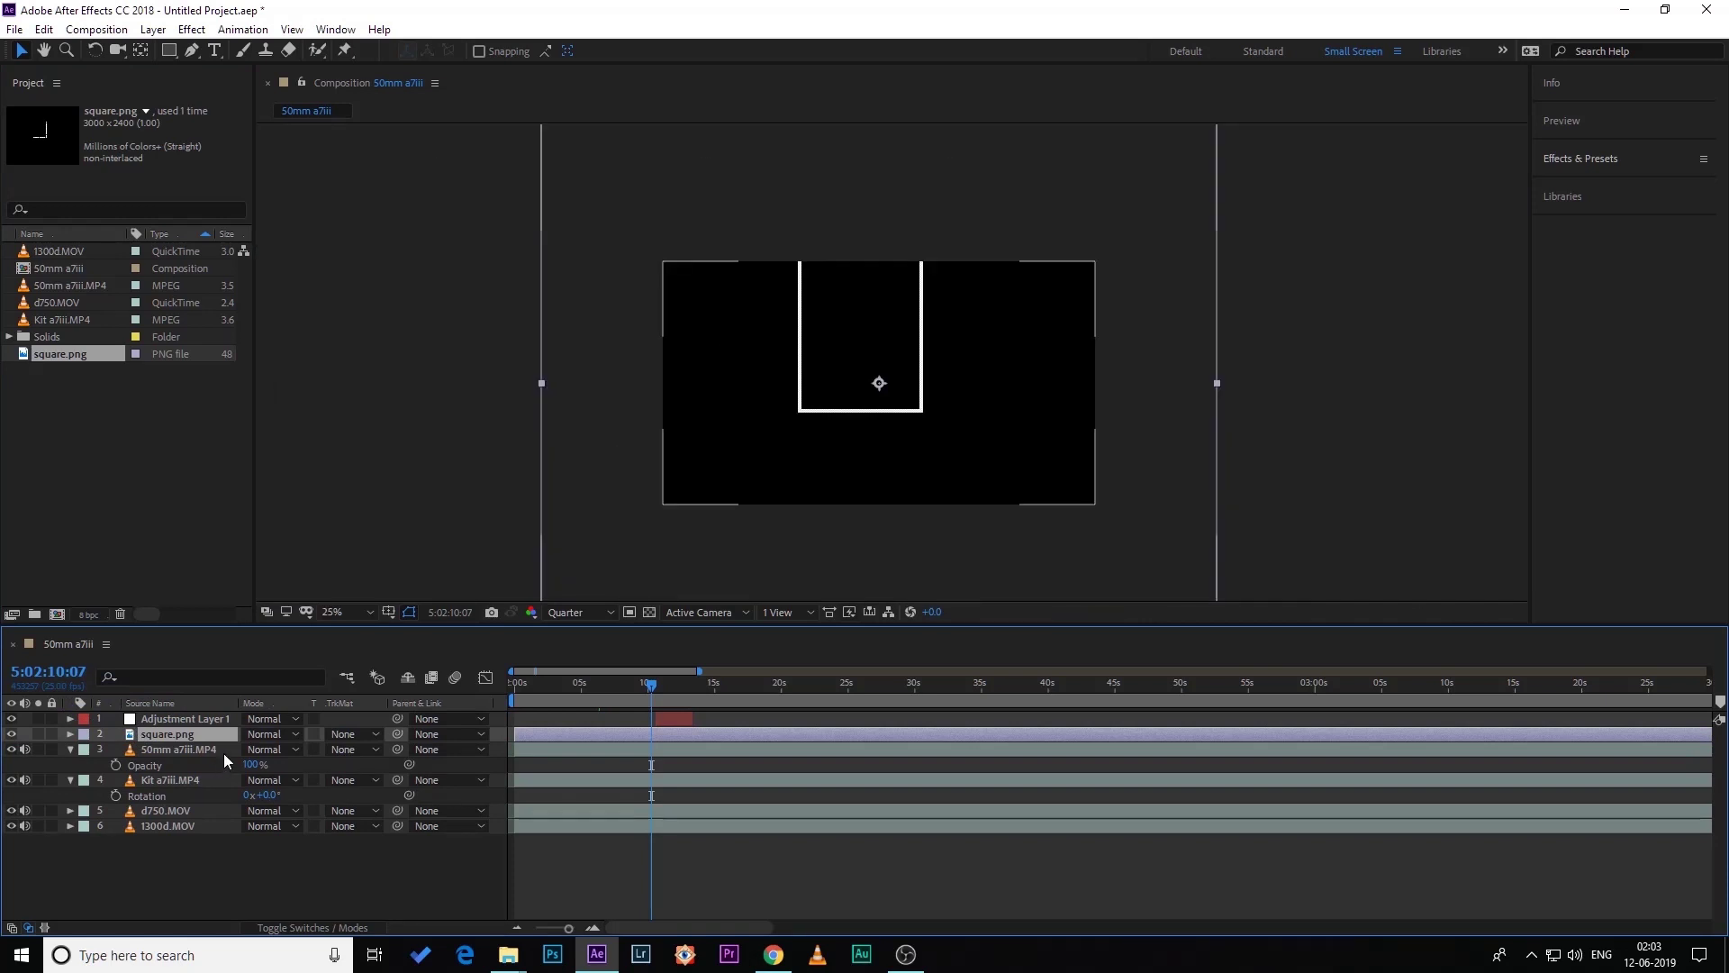
left_click(263, 732)
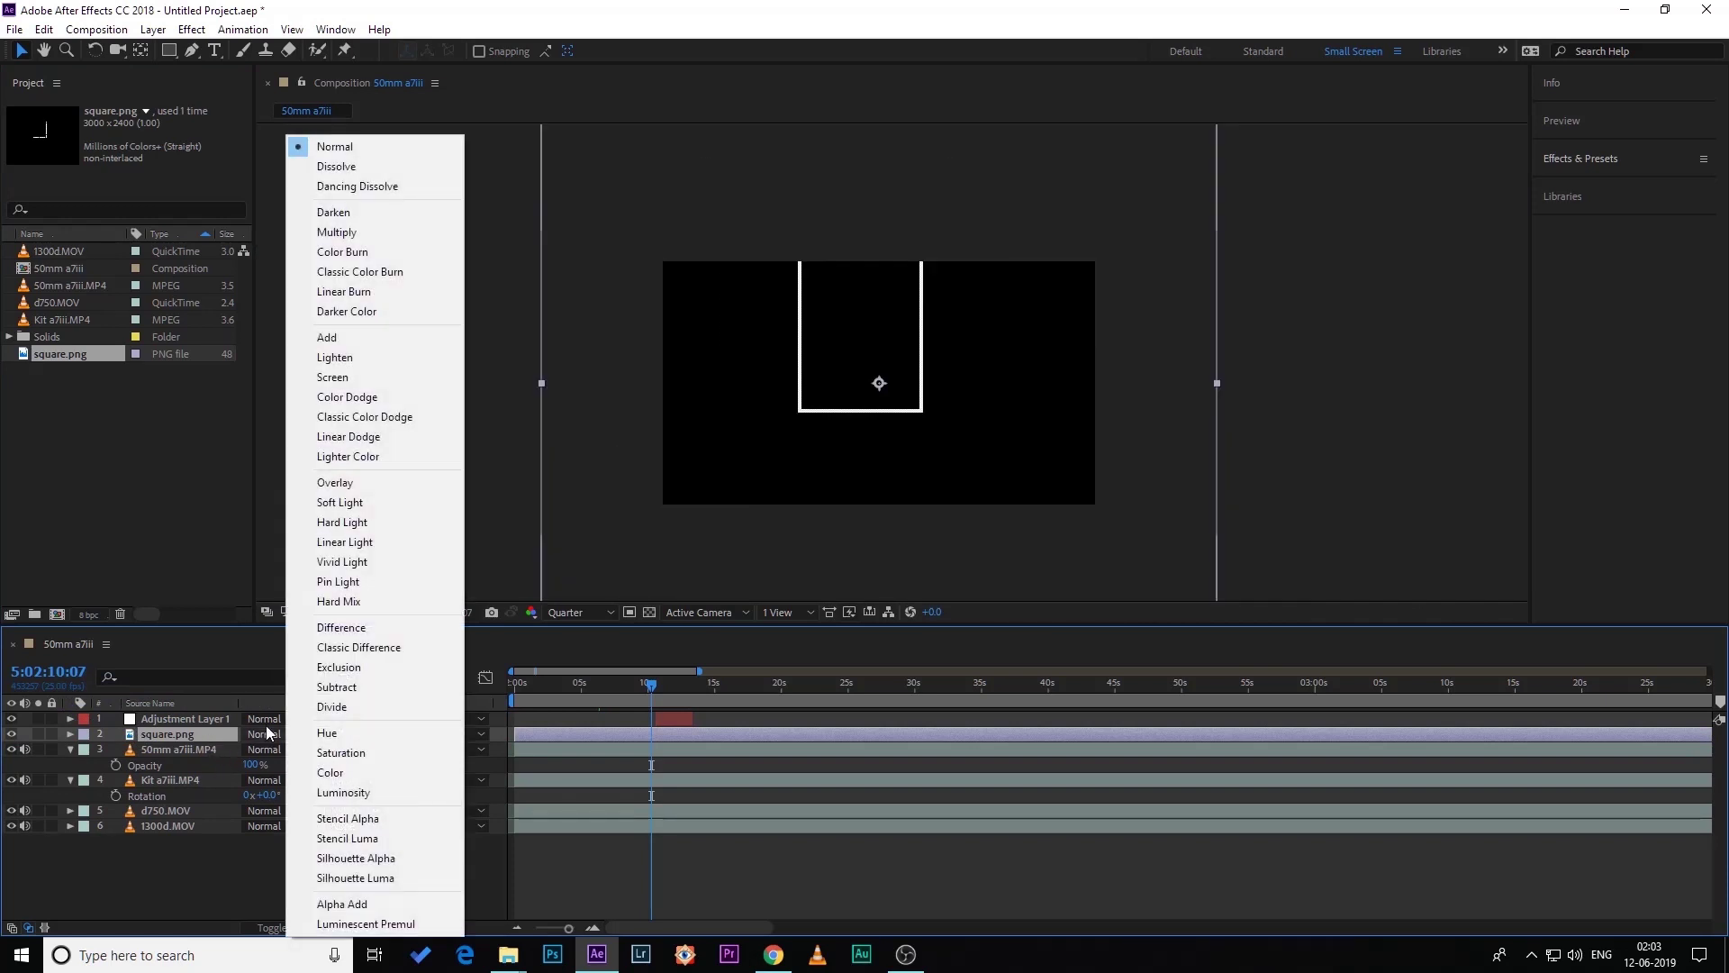
left_click(378, 376)
- Scale the square.png layer to 48% and position it so that it frames the man's head
key("s")
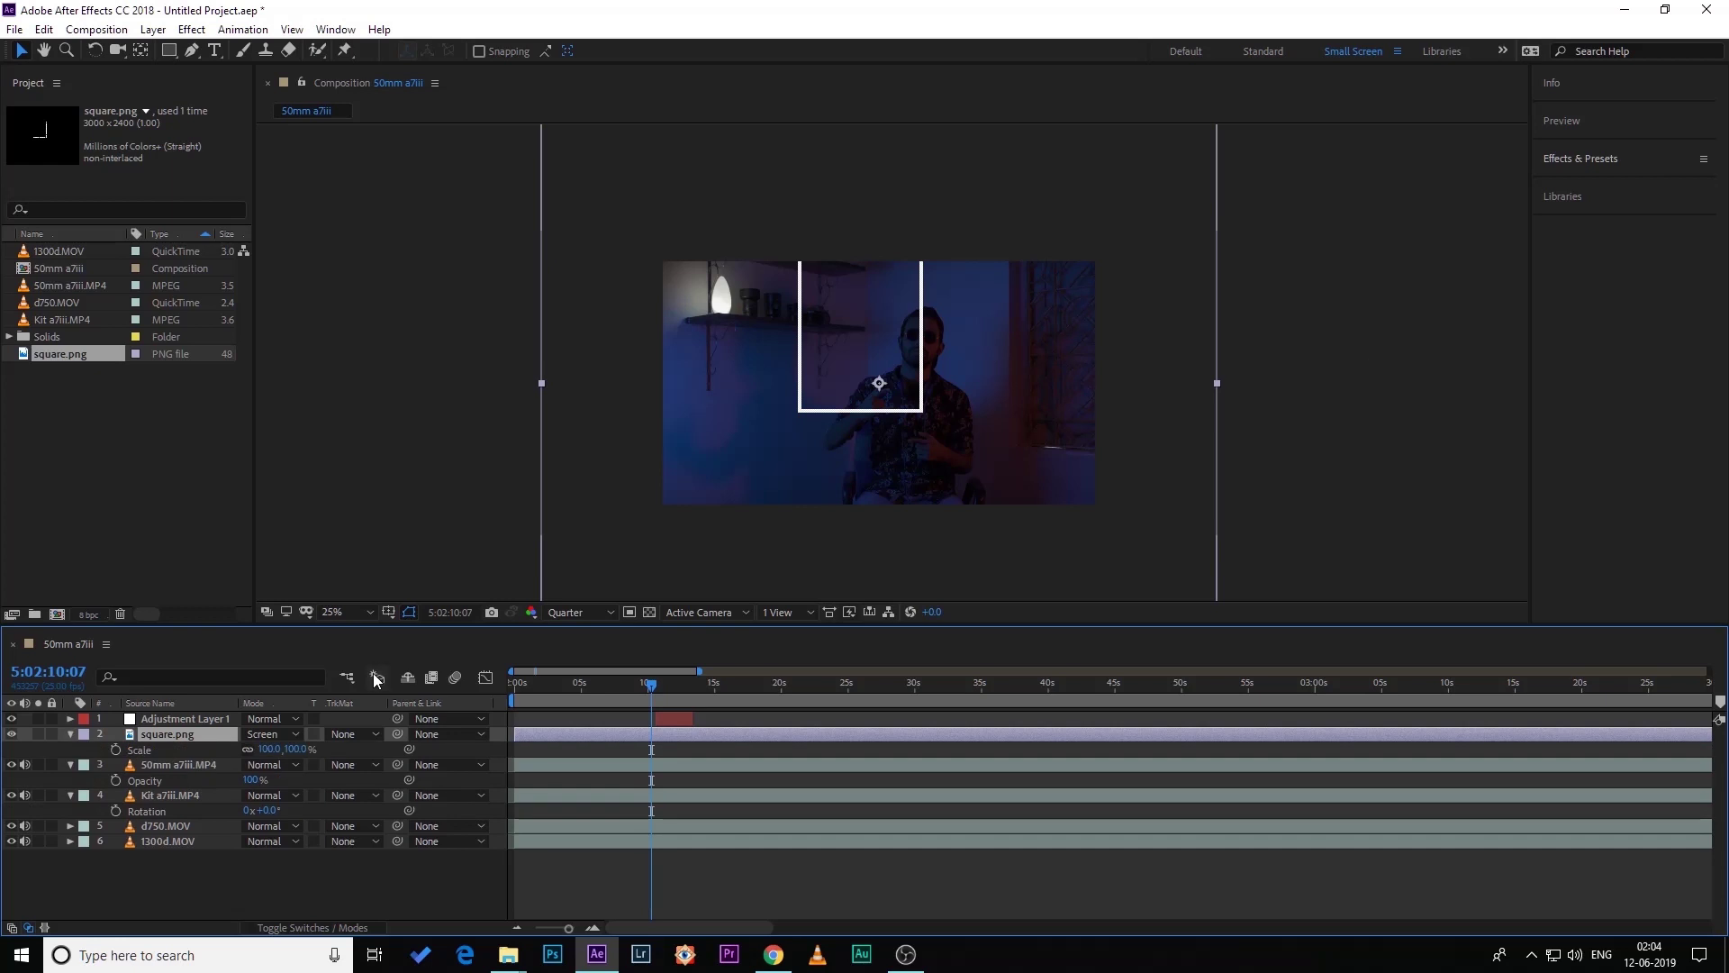
left_click_drag(268, 754, 214, 754)
scroll(748, 425, "up", 2)
left_click_drag(861, 368, 956, 317)
scroll(956, 317, "up", 2)
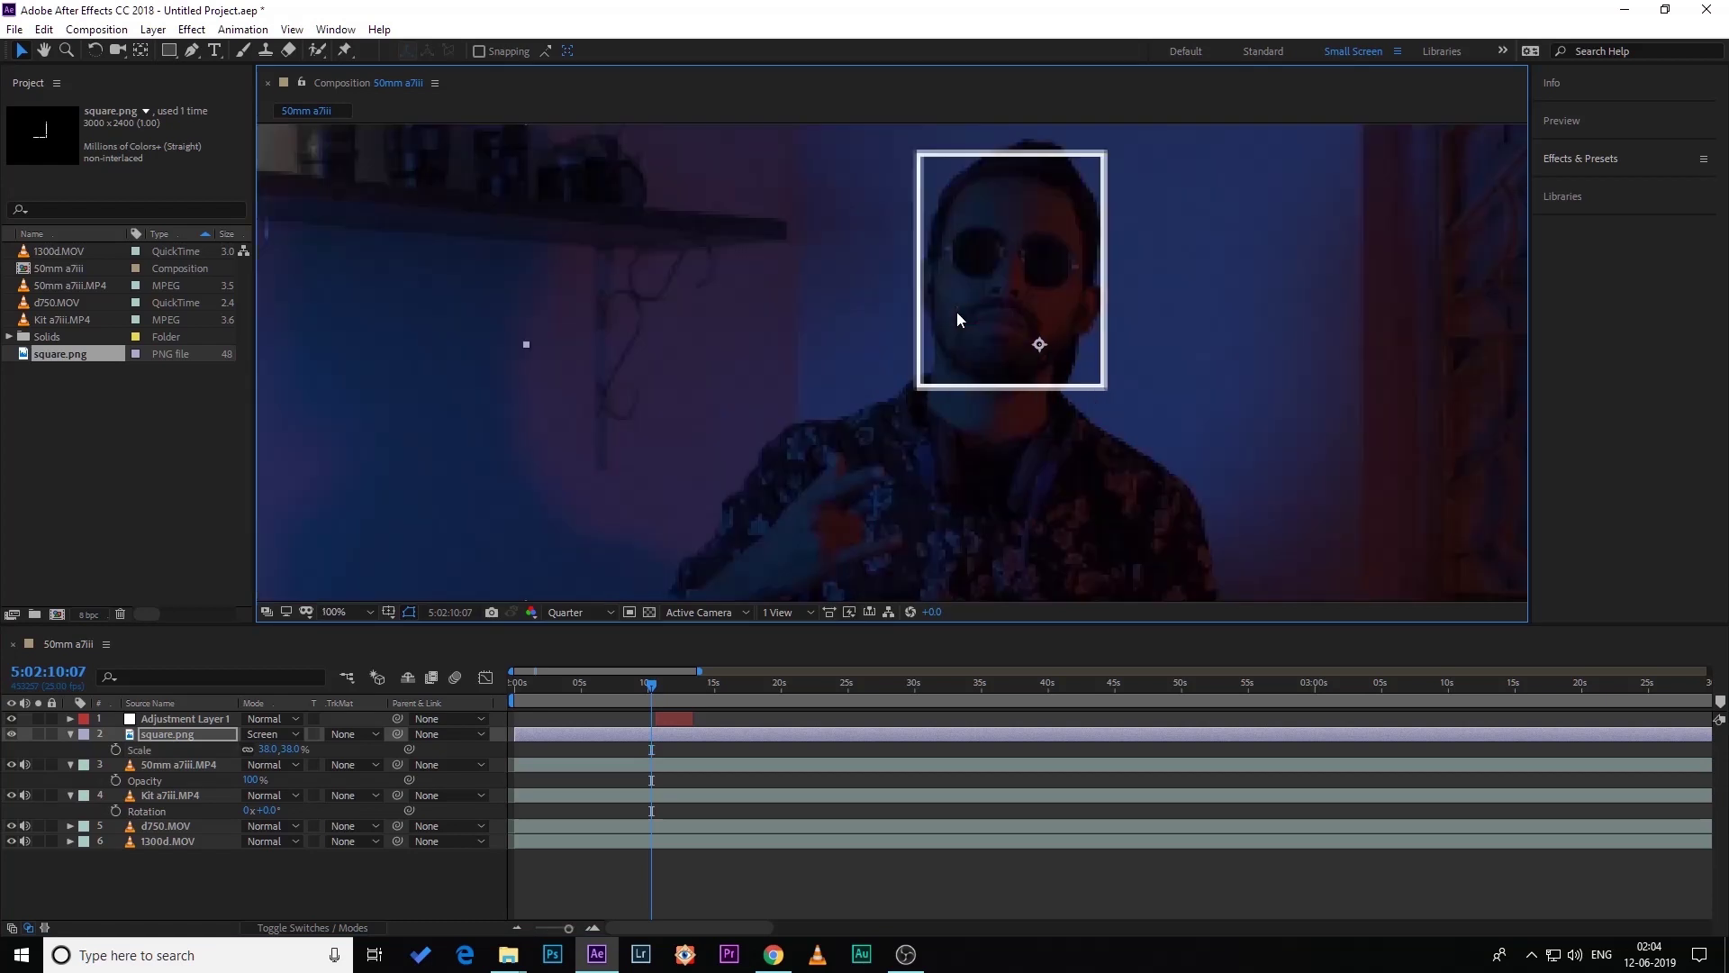
left_click_drag(267, 749, 277, 748)
left_click_drag(909, 389, 925, 400)
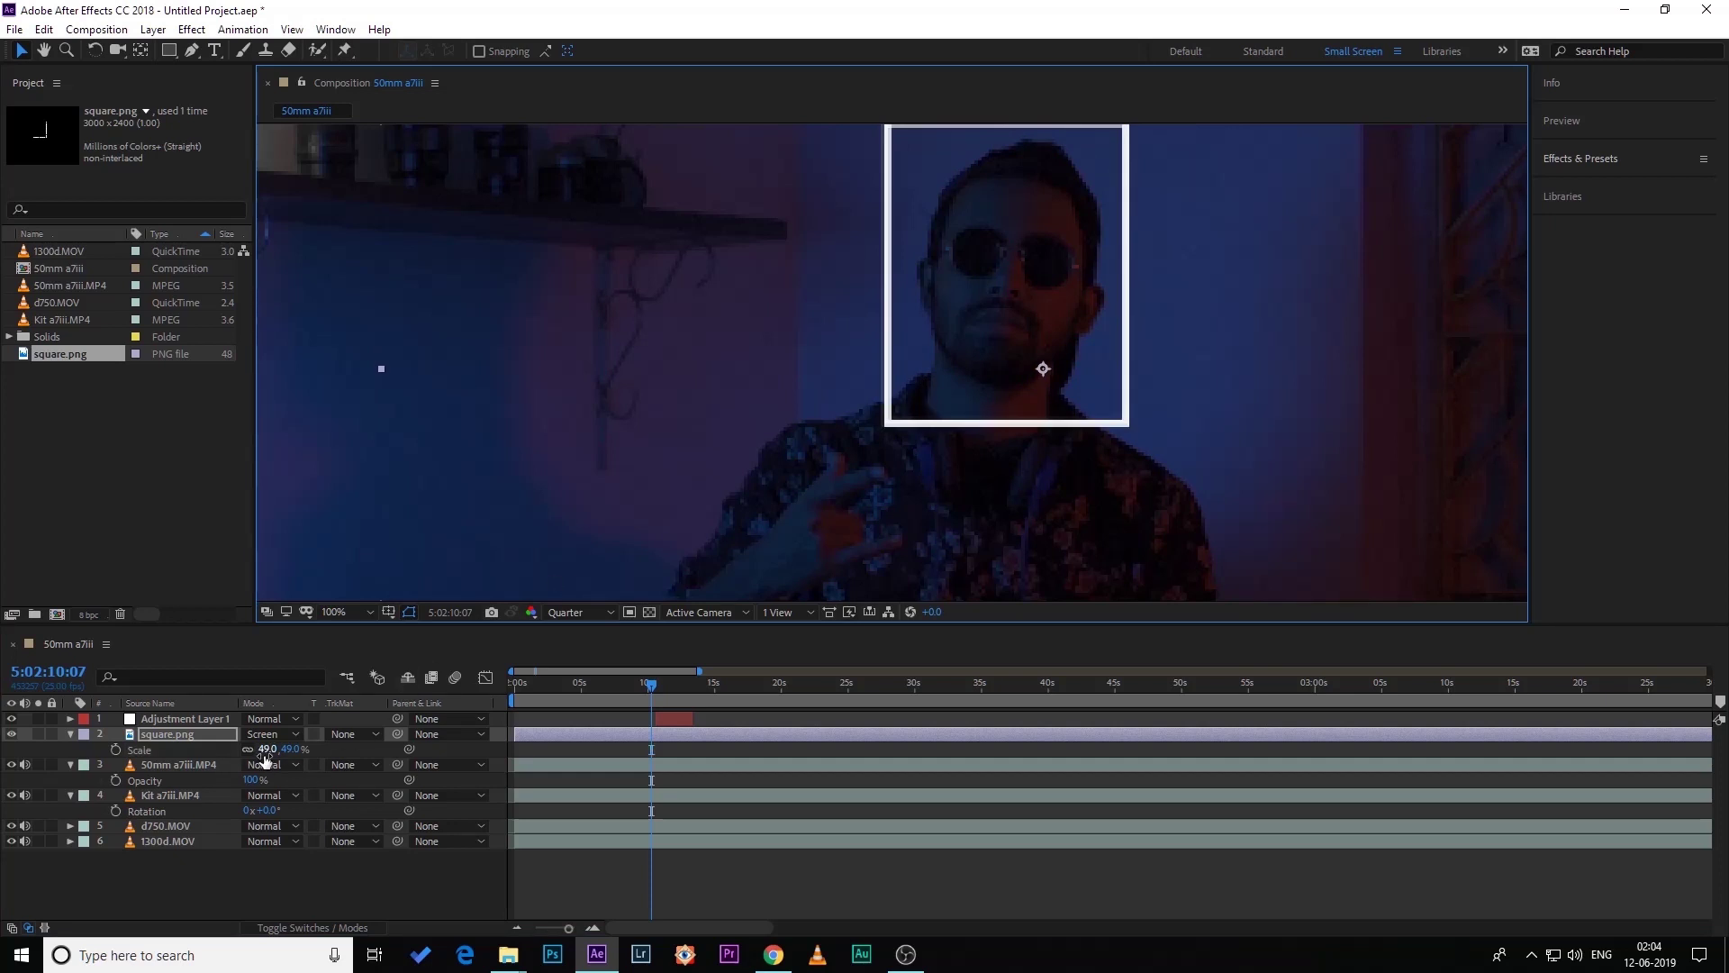
mouse_move(262, 749)
left_mouse_down()
mouse_move(287, 749)
mouse_move(265, 755)
left_mouse_up()
- Lower the opacity of the 50mm a7iii.MP4 layer to 52% for aligning the Kit a7iii.MP4 clip beneath it
left_click(134, 769)
key("comma")
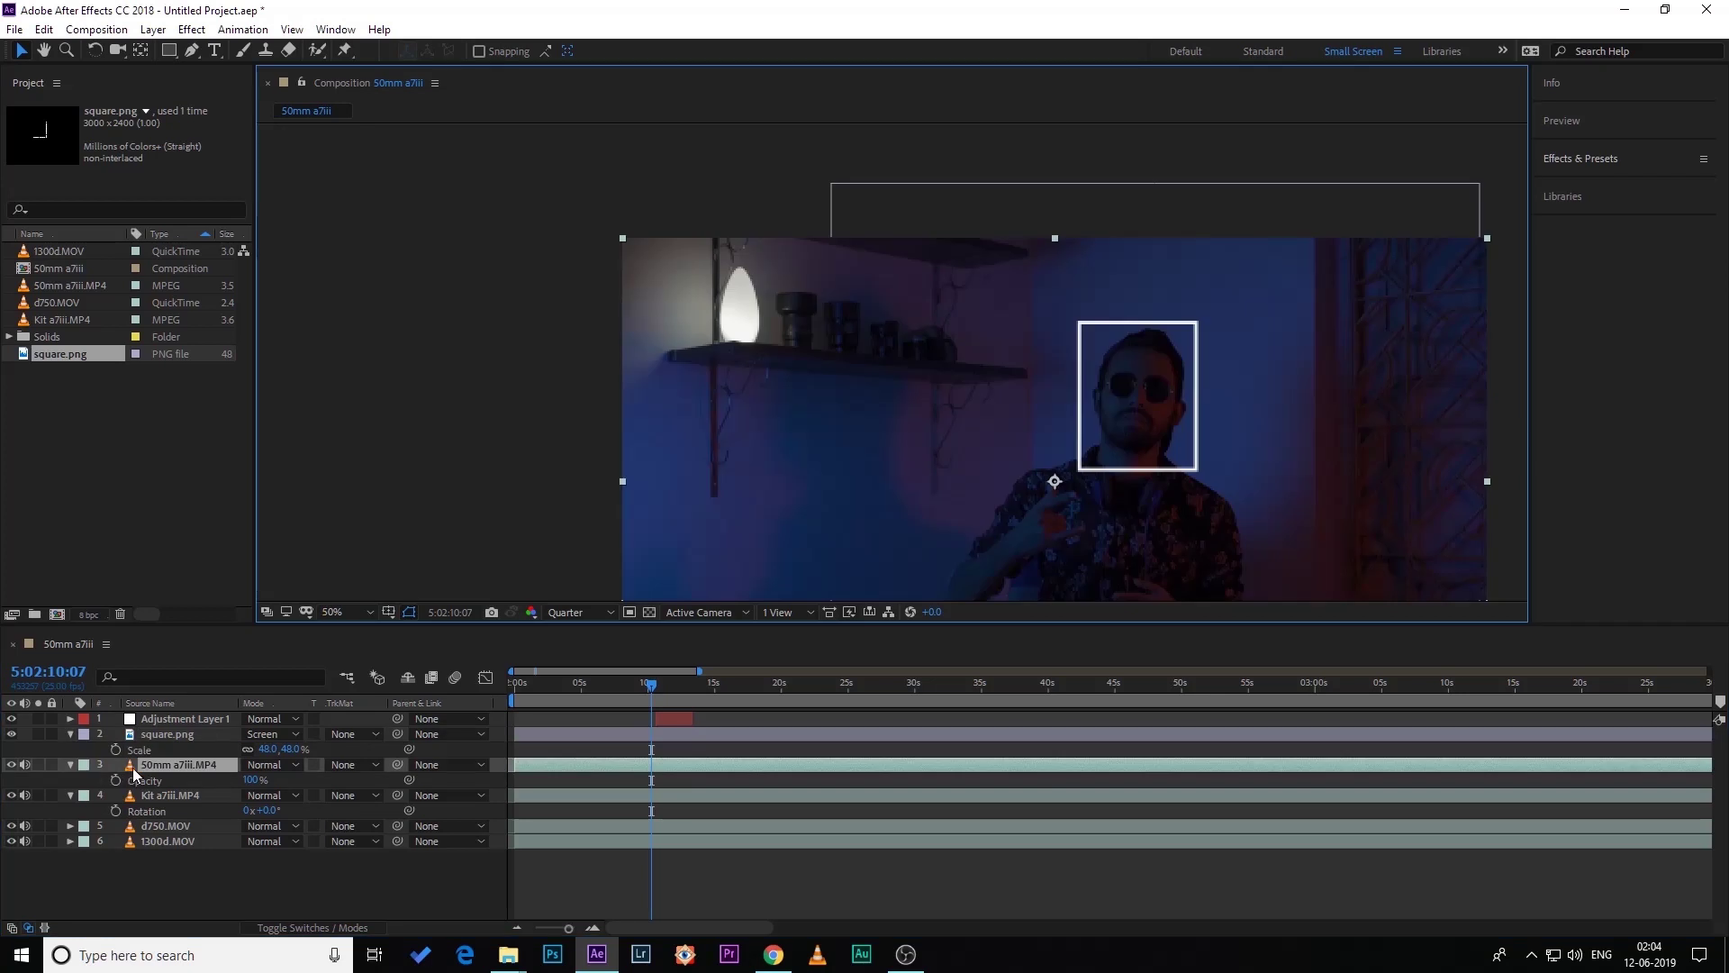
left_click(182, 766)
key("t")
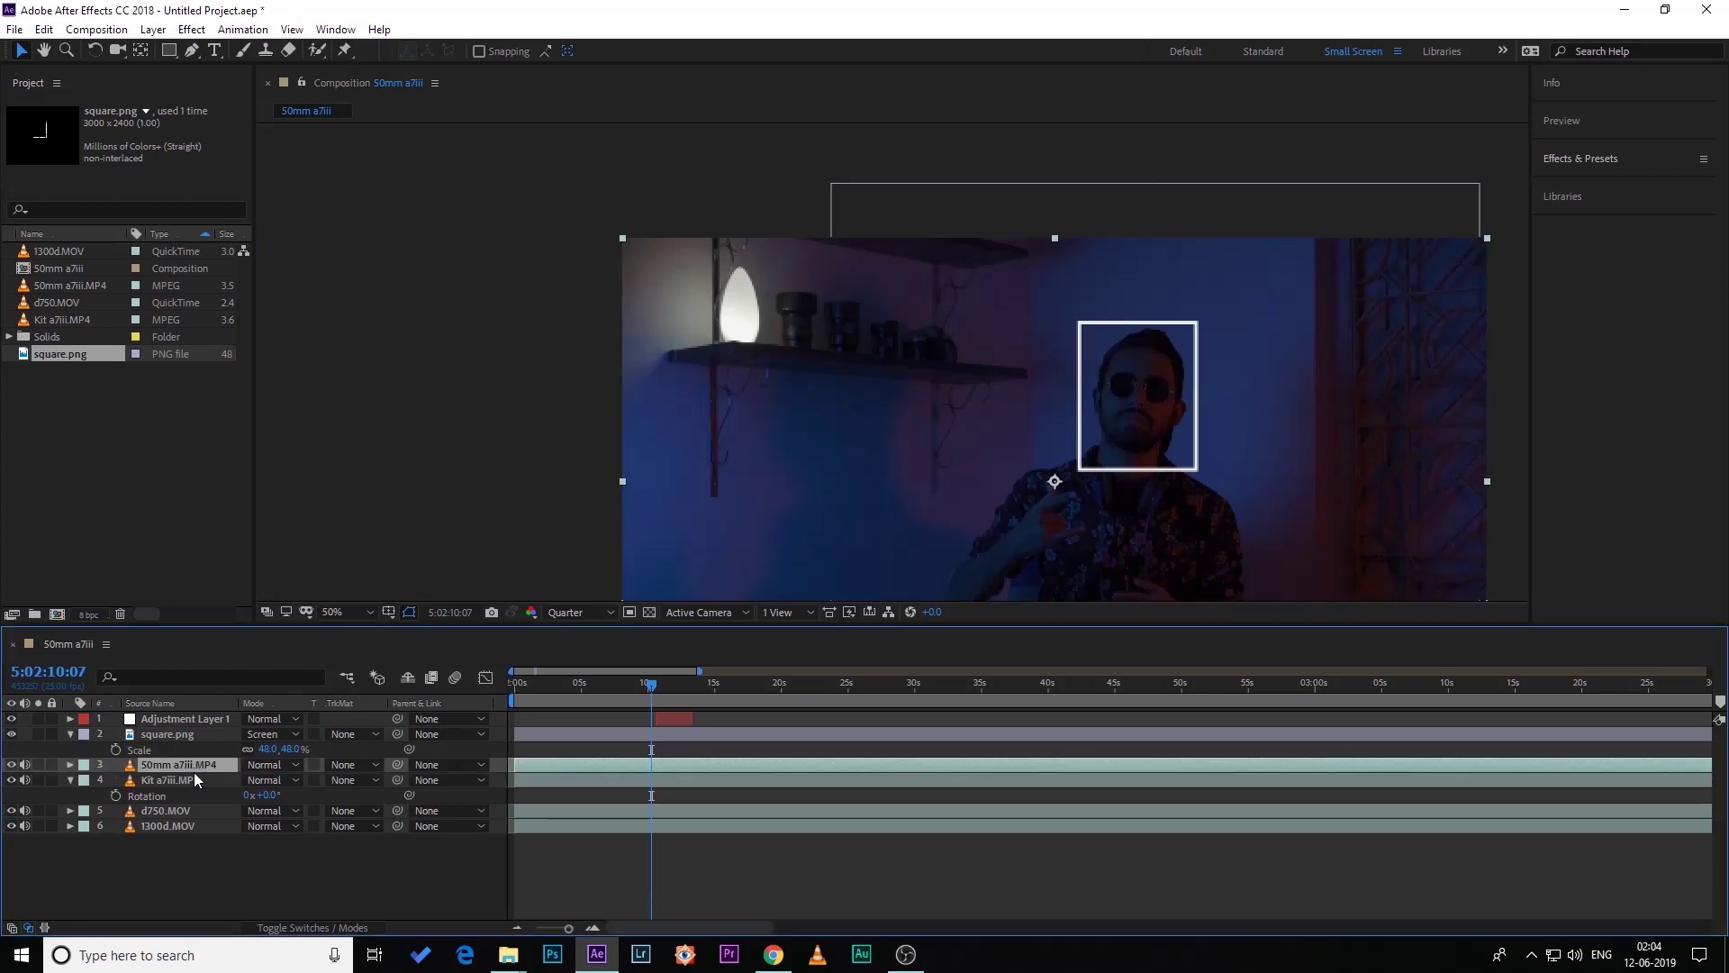
key("t")
left_click_drag(252, 780, 211, 785)
key("slash")
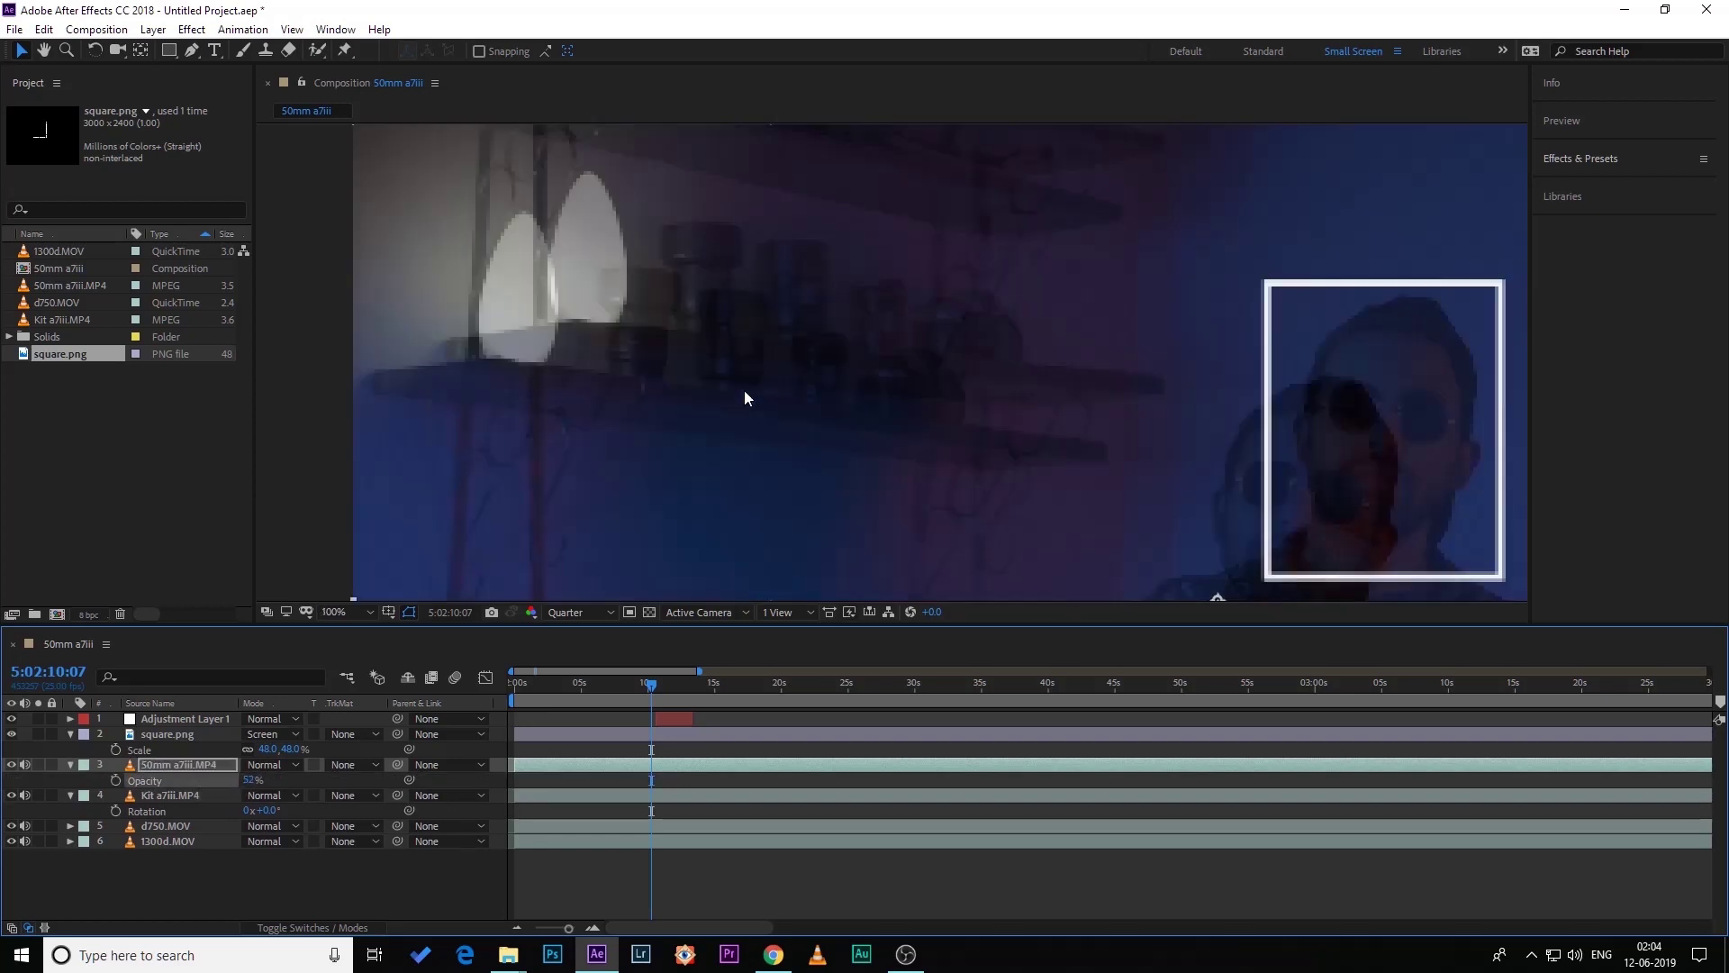
key("comma")
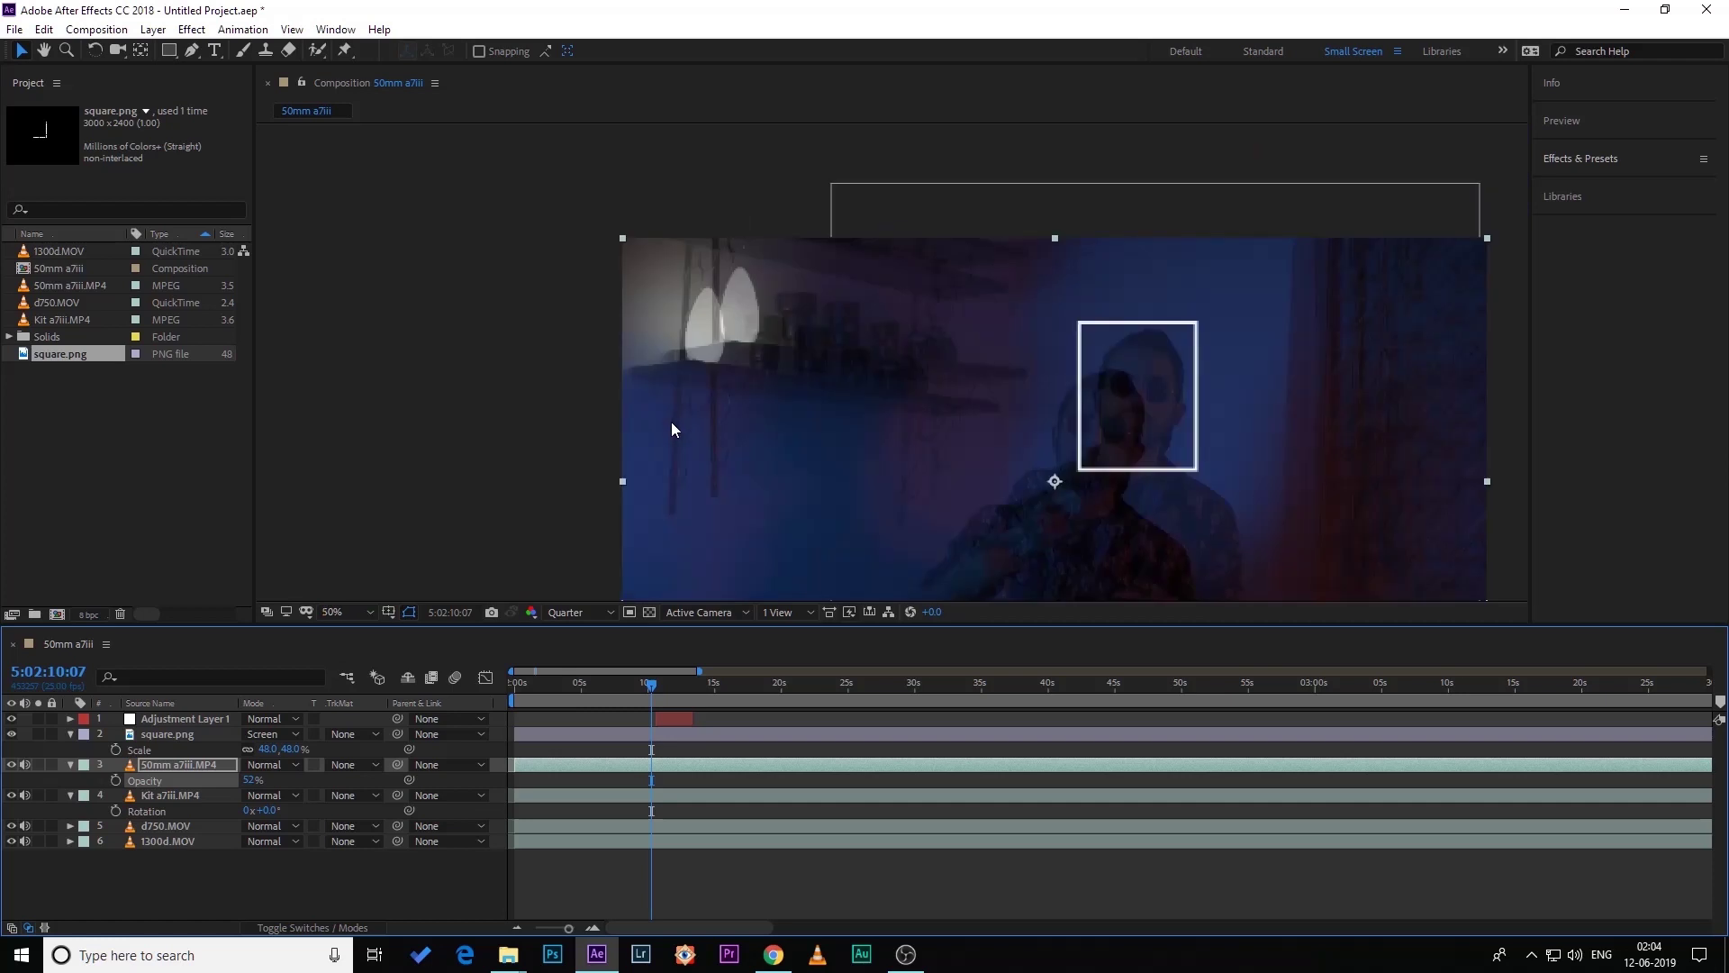
- Set the Kit a7iii.MP4 layer's rotation to -3.0° to match its tilt to the 50mm a7iii.MP4 clip
left_click(177, 794)
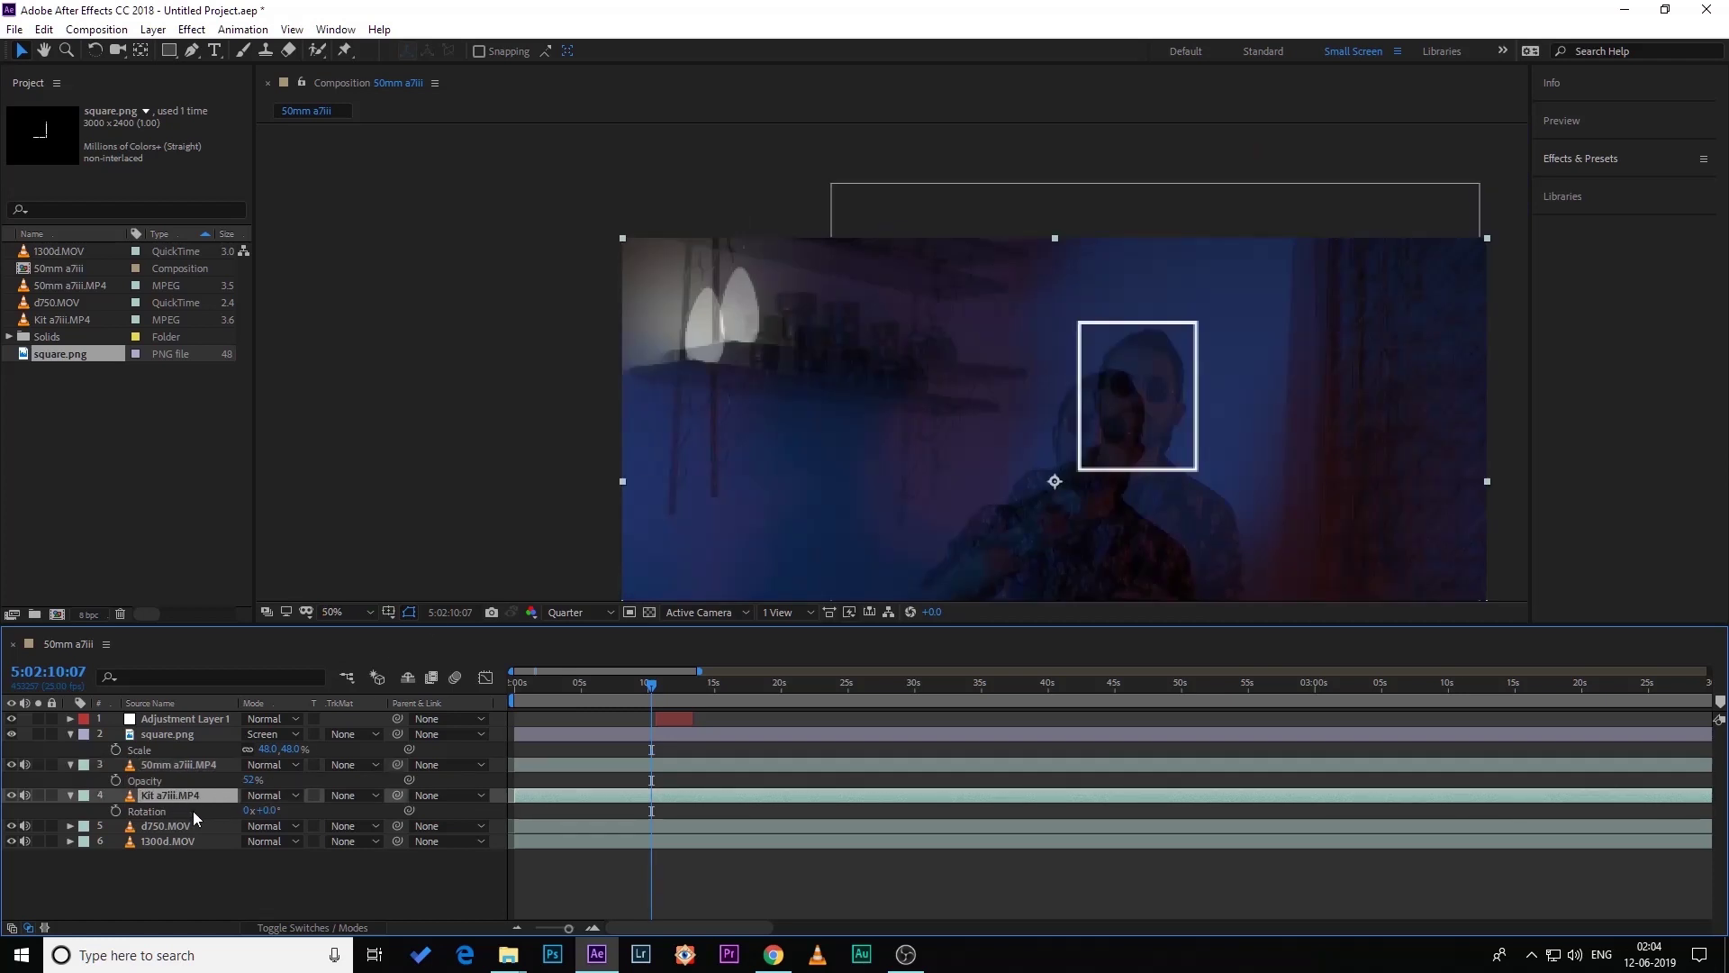
left_click(266, 810)
type("-2.5")
key("Return")
scroll(761, 408, "up", 2)
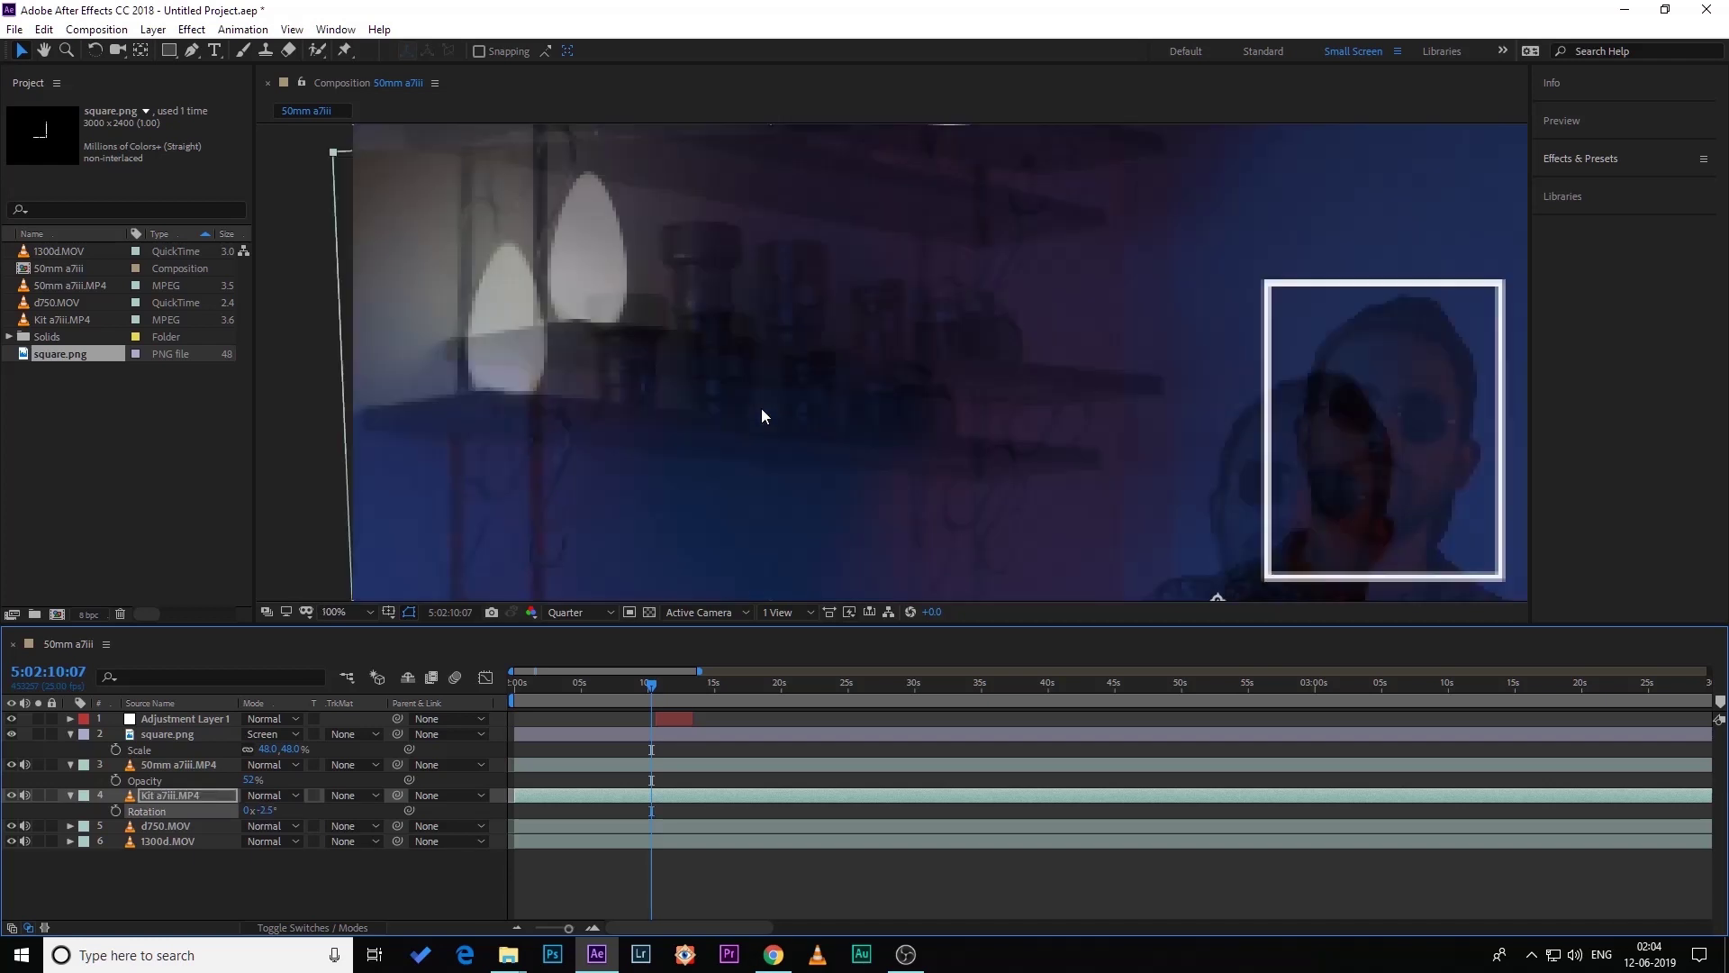
scroll(762, 408, "up", 2)
scroll(762, 415, "down", 2)
left_click(268, 809)
type("-")
key("Return")
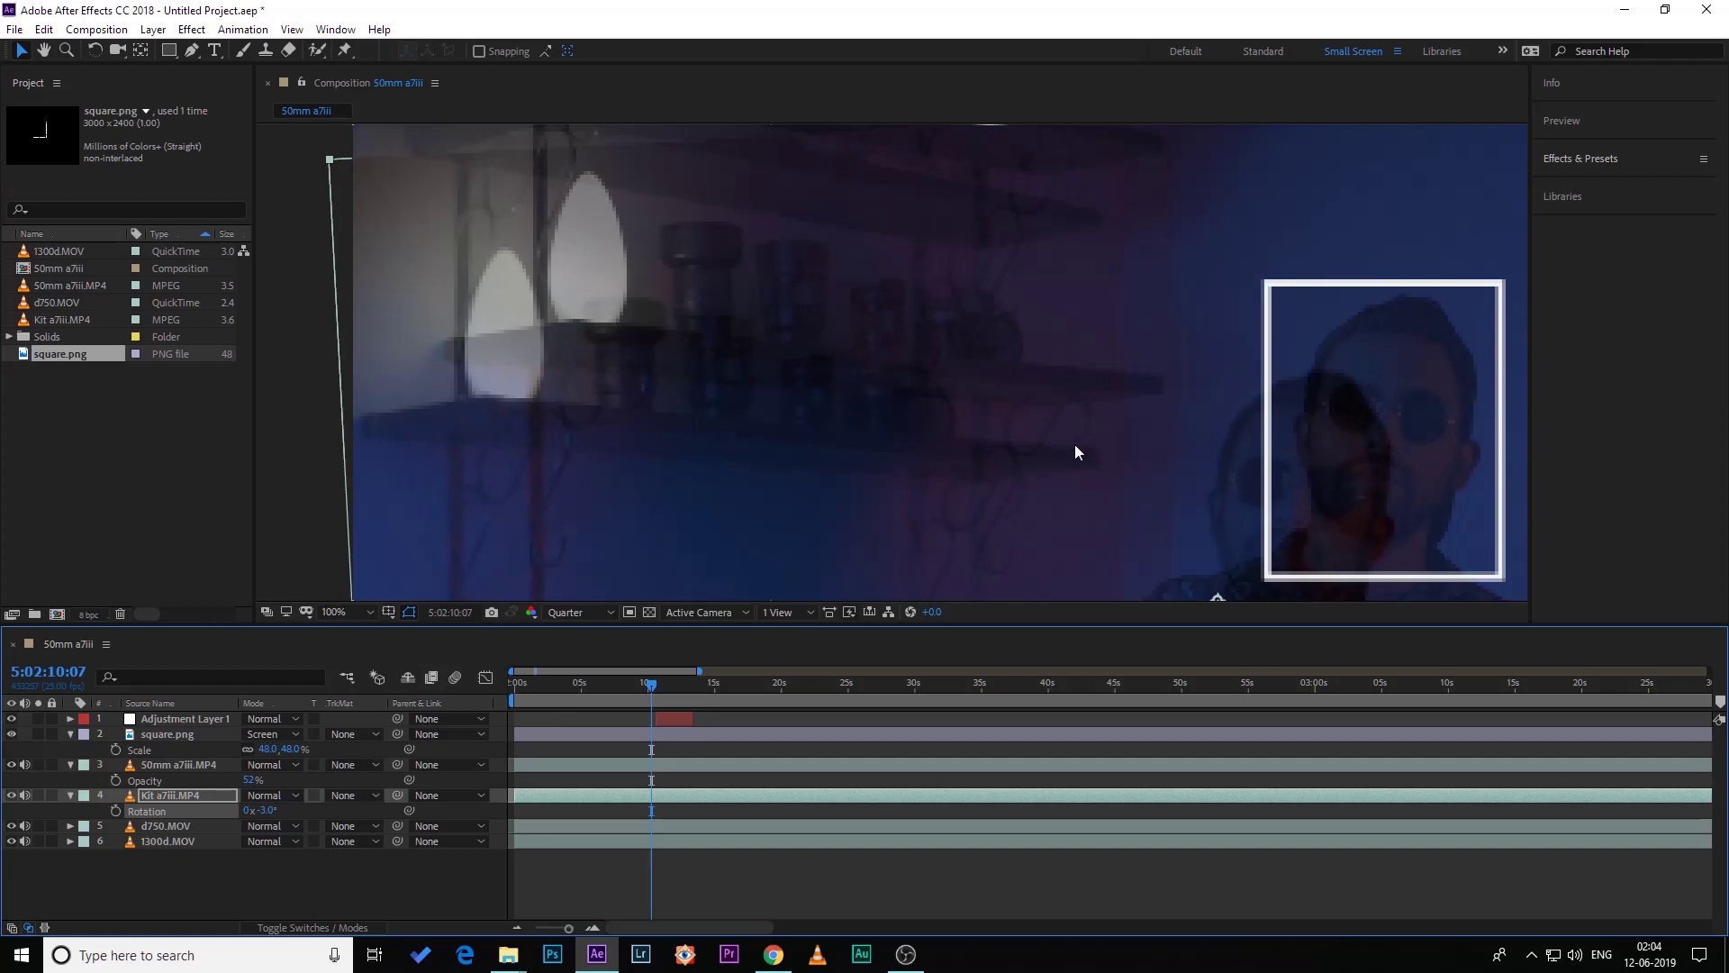
scroll(848, 366, "down", 4)
scroll(848, 366, "up", 2)
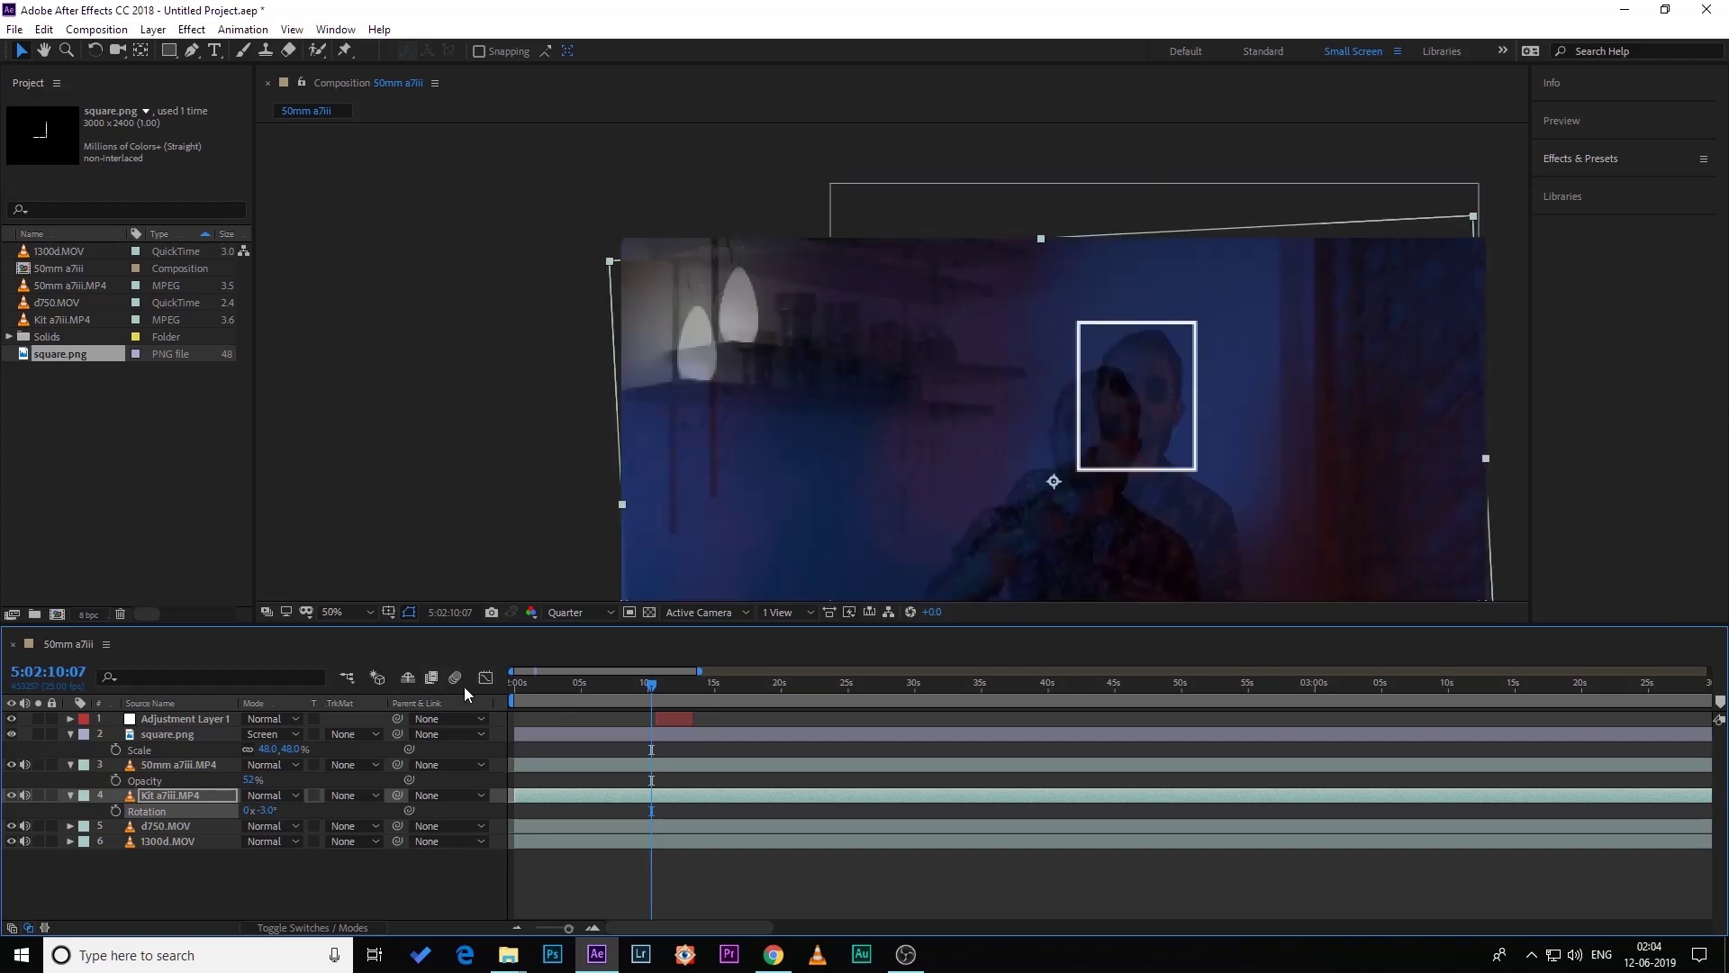
- Restore the 50mm a7iii.MP4 layer's opacity to 100% and set its first position keyframe, 960.0, 540.0, at 5:02:11:04
left_click(193, 798)
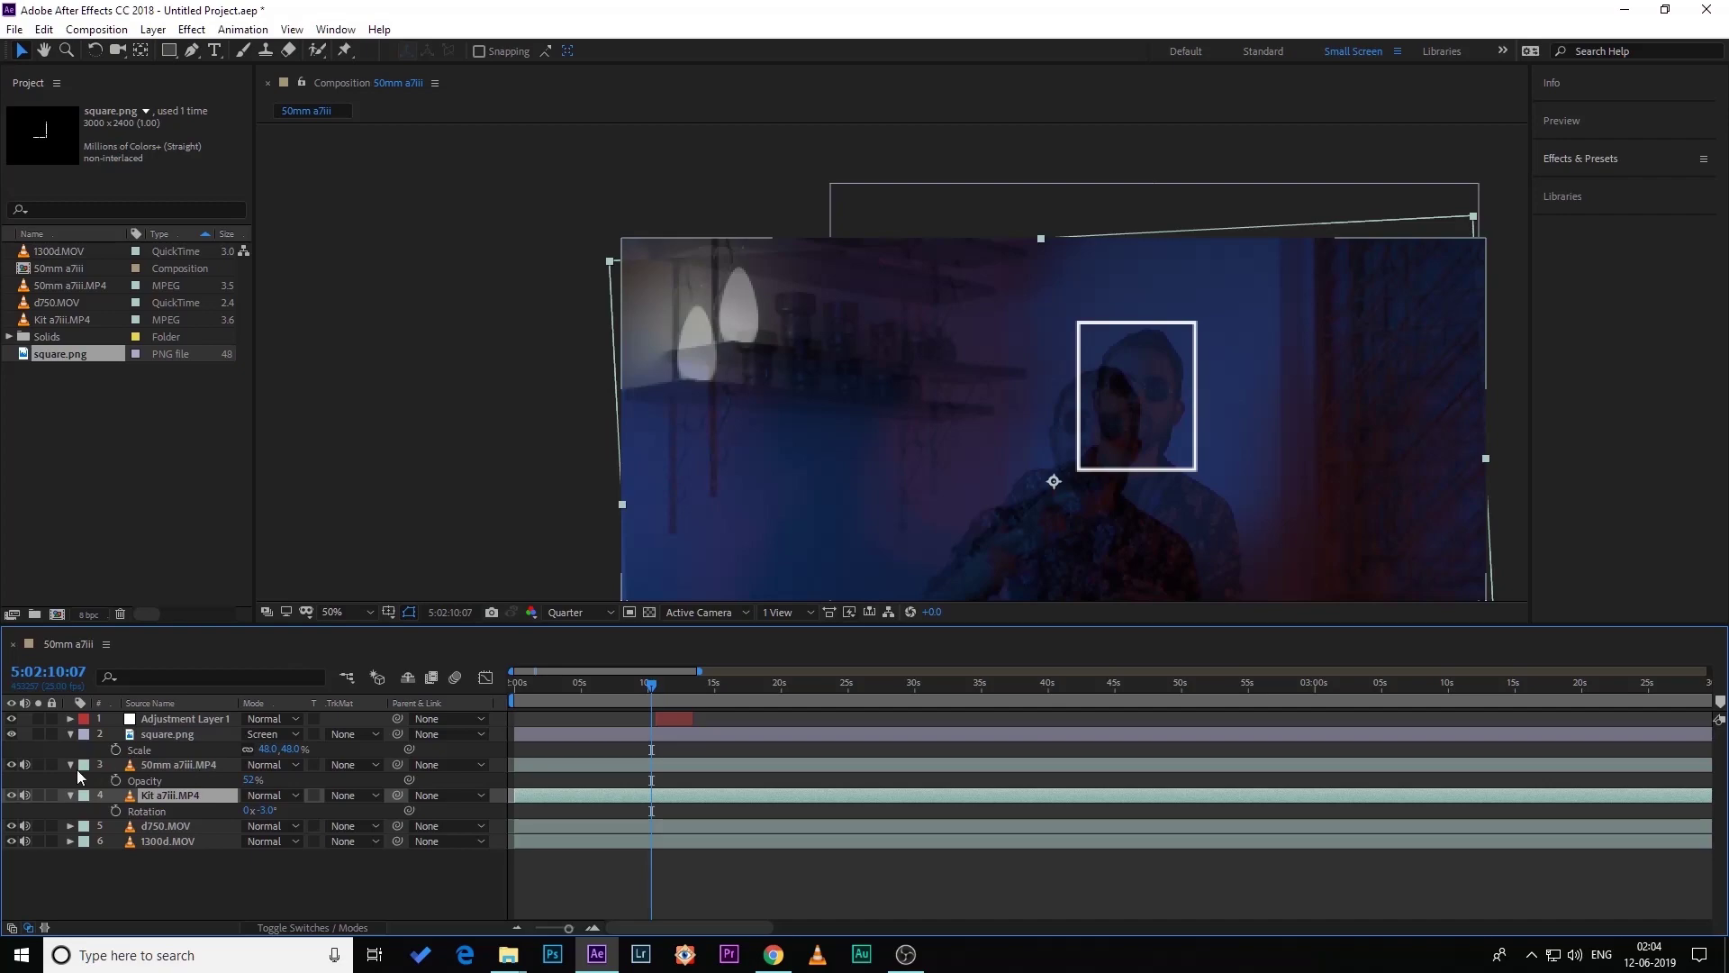
left_click(122, 765)
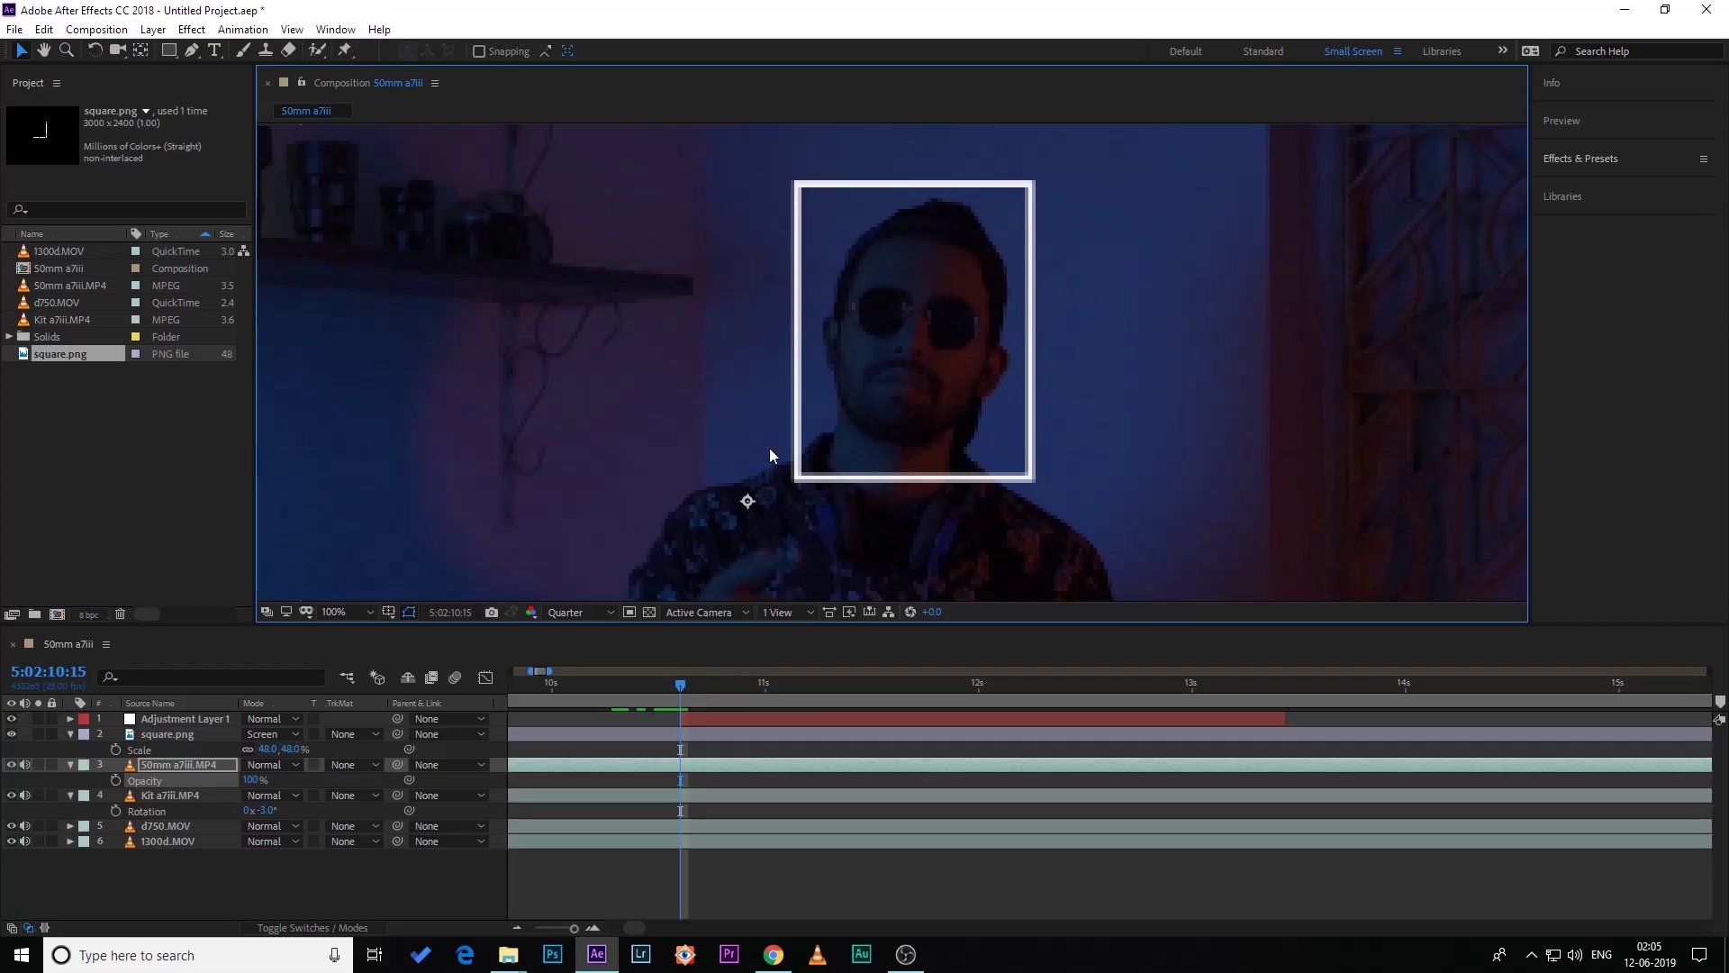
left_click_drag(682, 687, 783, 765)
key("p")
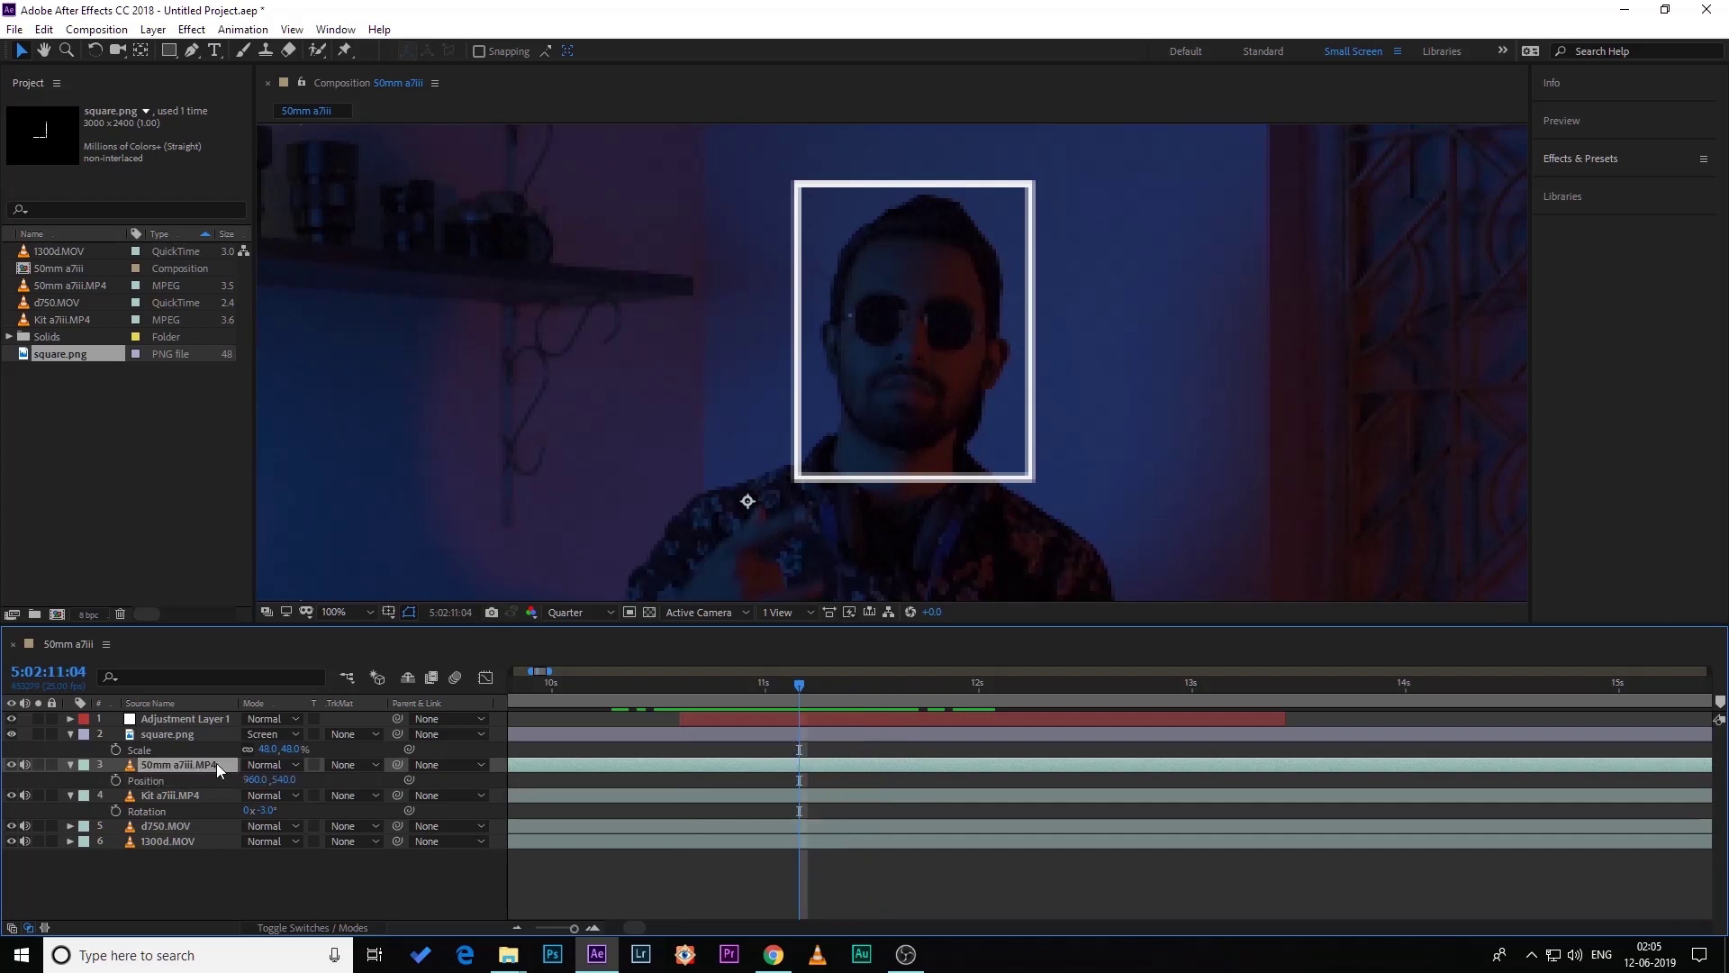
left_click(116, 779)
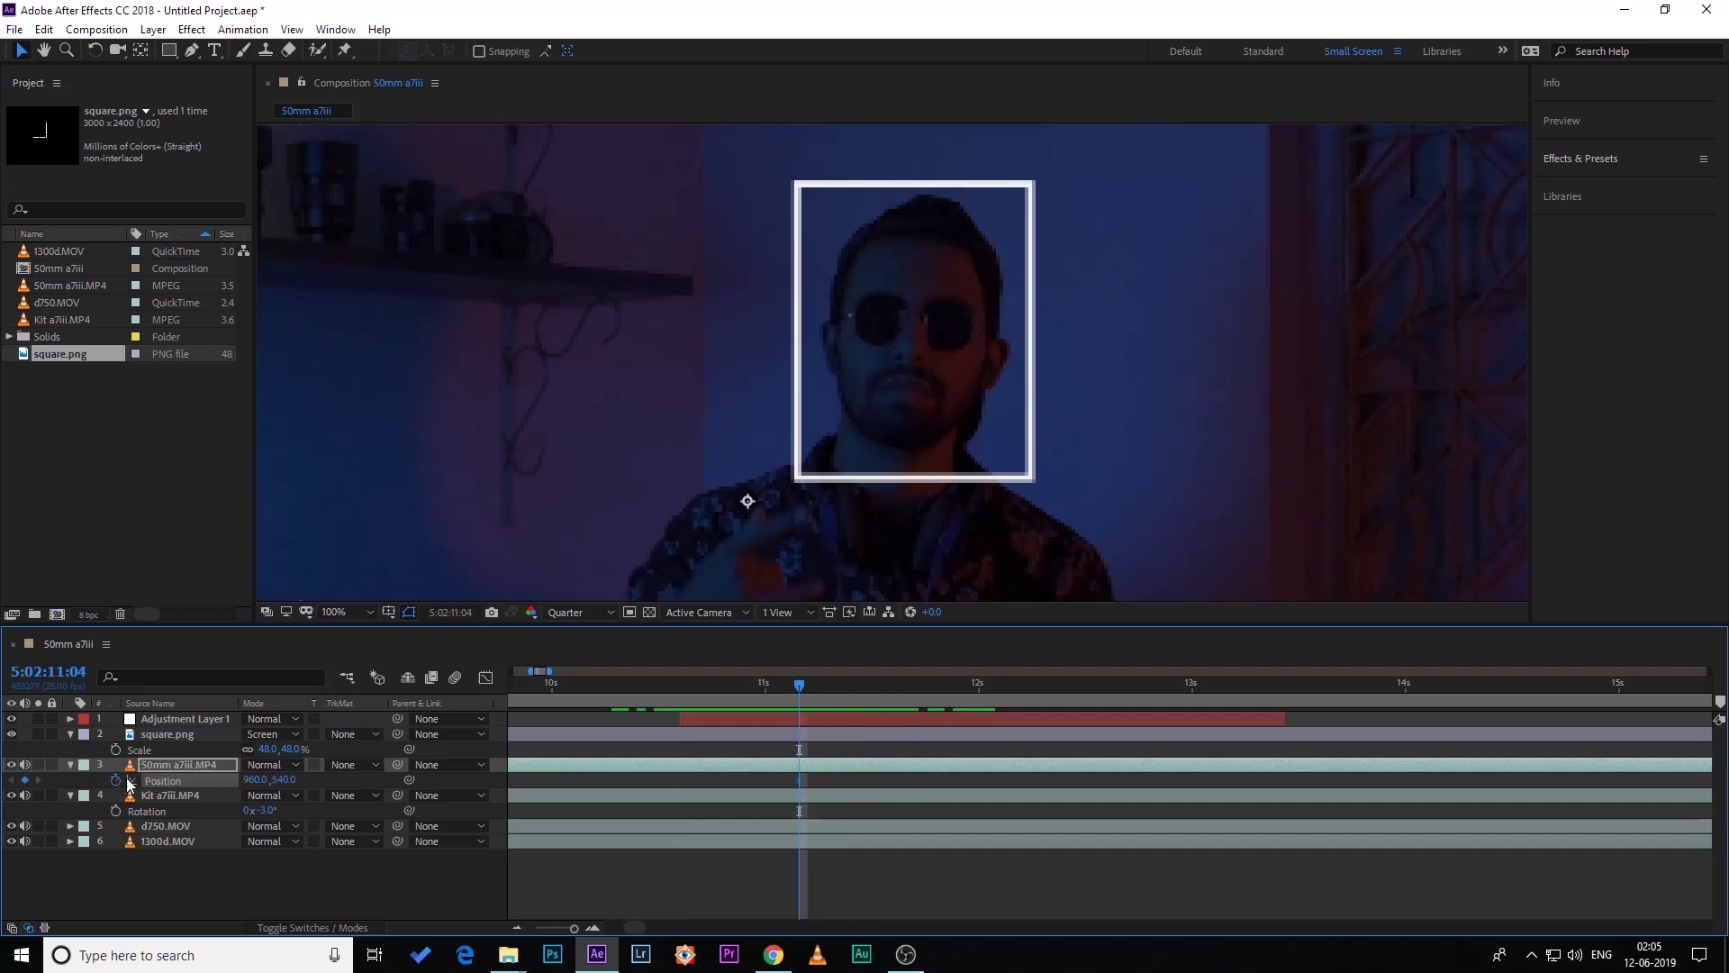
- Add a position keyframe of 944.0, 540.0 to the 50mm a7iii.MP4 layer at 5:02:12:00, keeping the head inside the square
left_click(808, 690)
left_click_drag(852, 700, 978, 712)
left_click_drag(256, 780, 243, 780)
left_click_drag(975, 697, 878, 755)
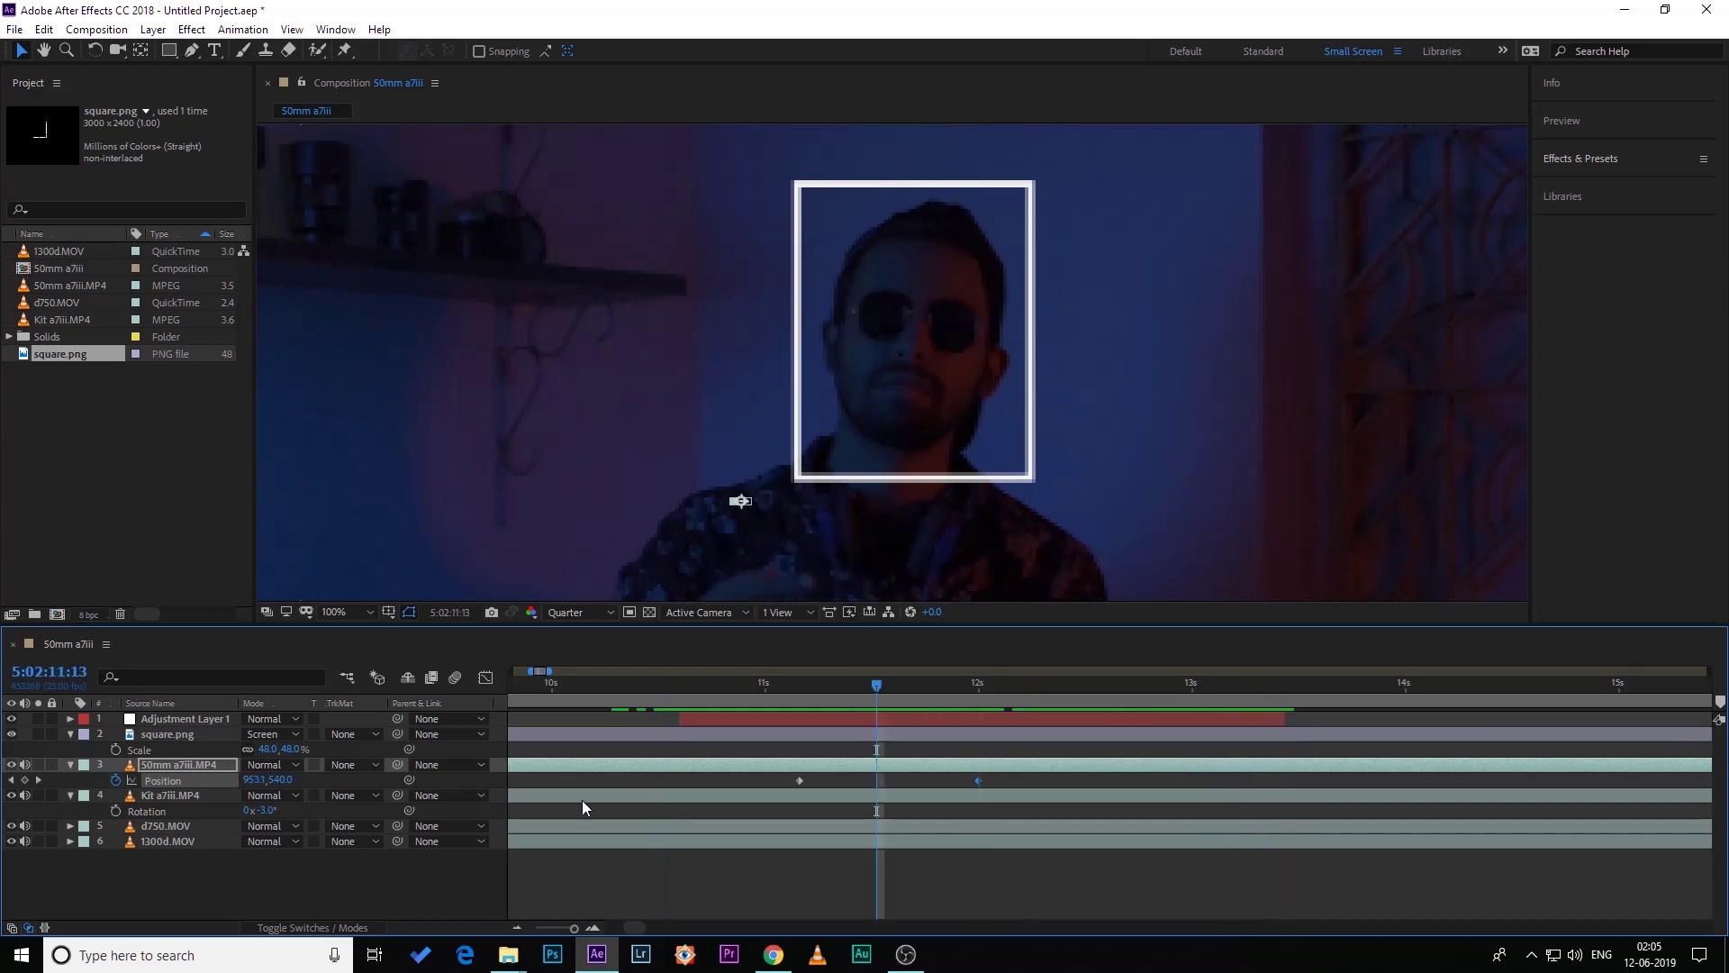
- Hide the 50mm a7iii.MP4 layer and move the Kit a7iii.MP4 layer to 1057.0, 450.0 so the head sits inside the square
left_click(12, 765)
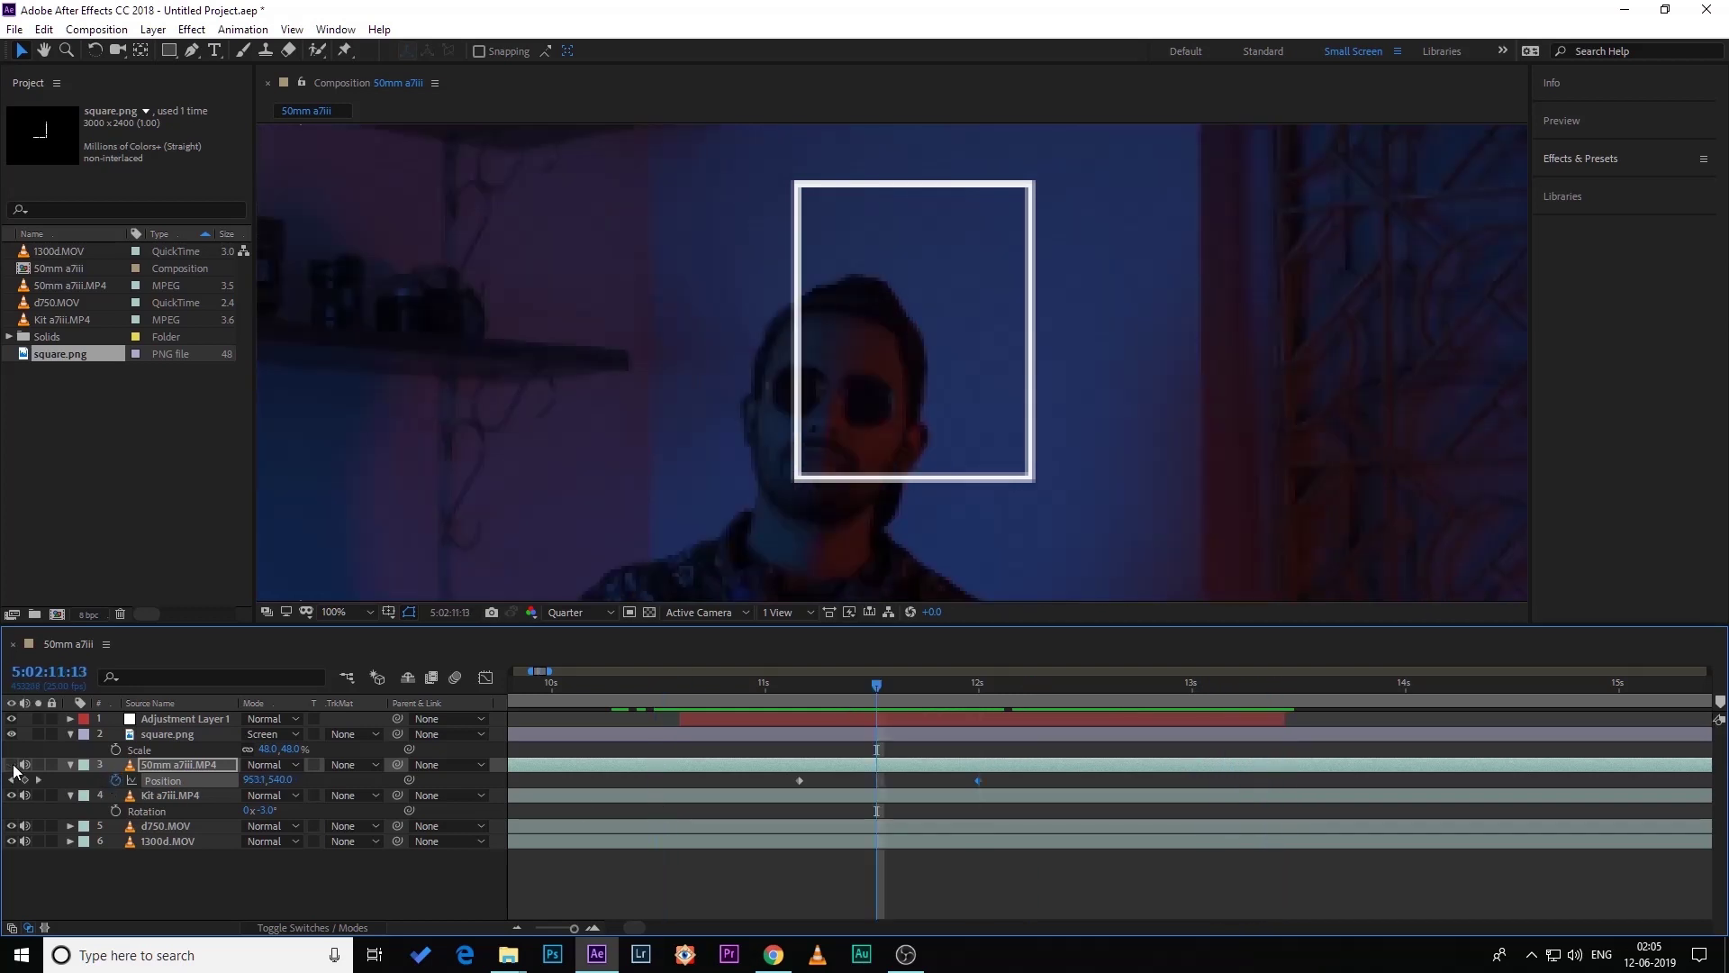
left_click(607, 795)
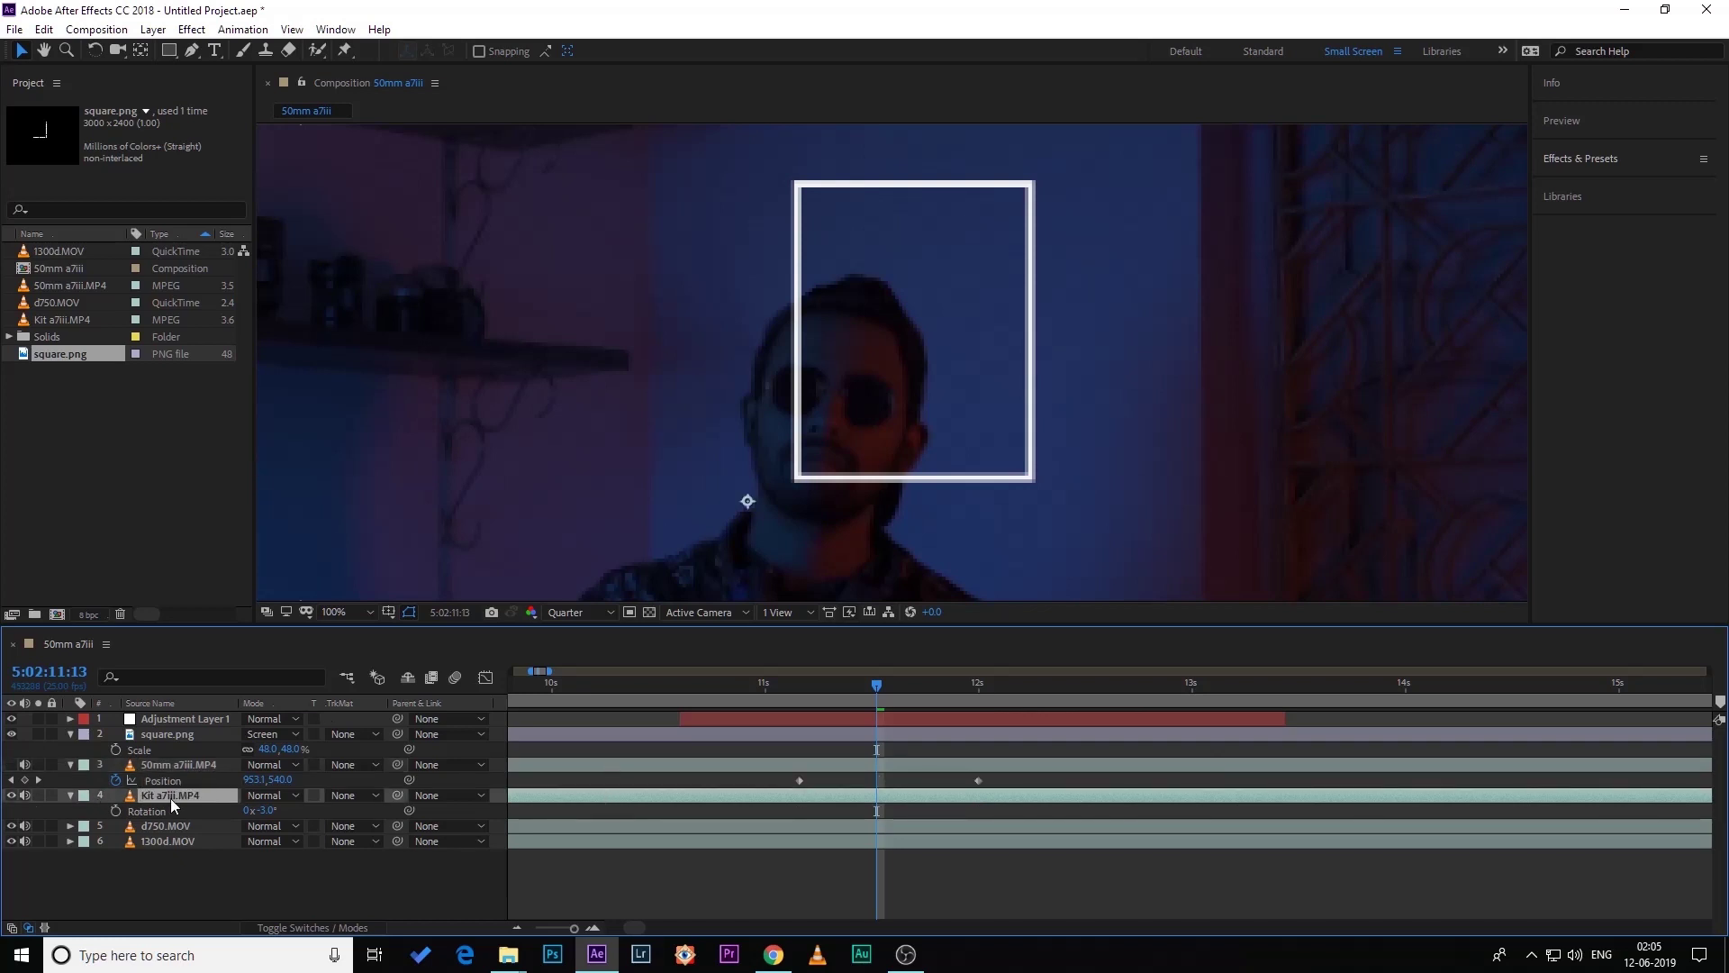
left_click(706, 684)
key("p")
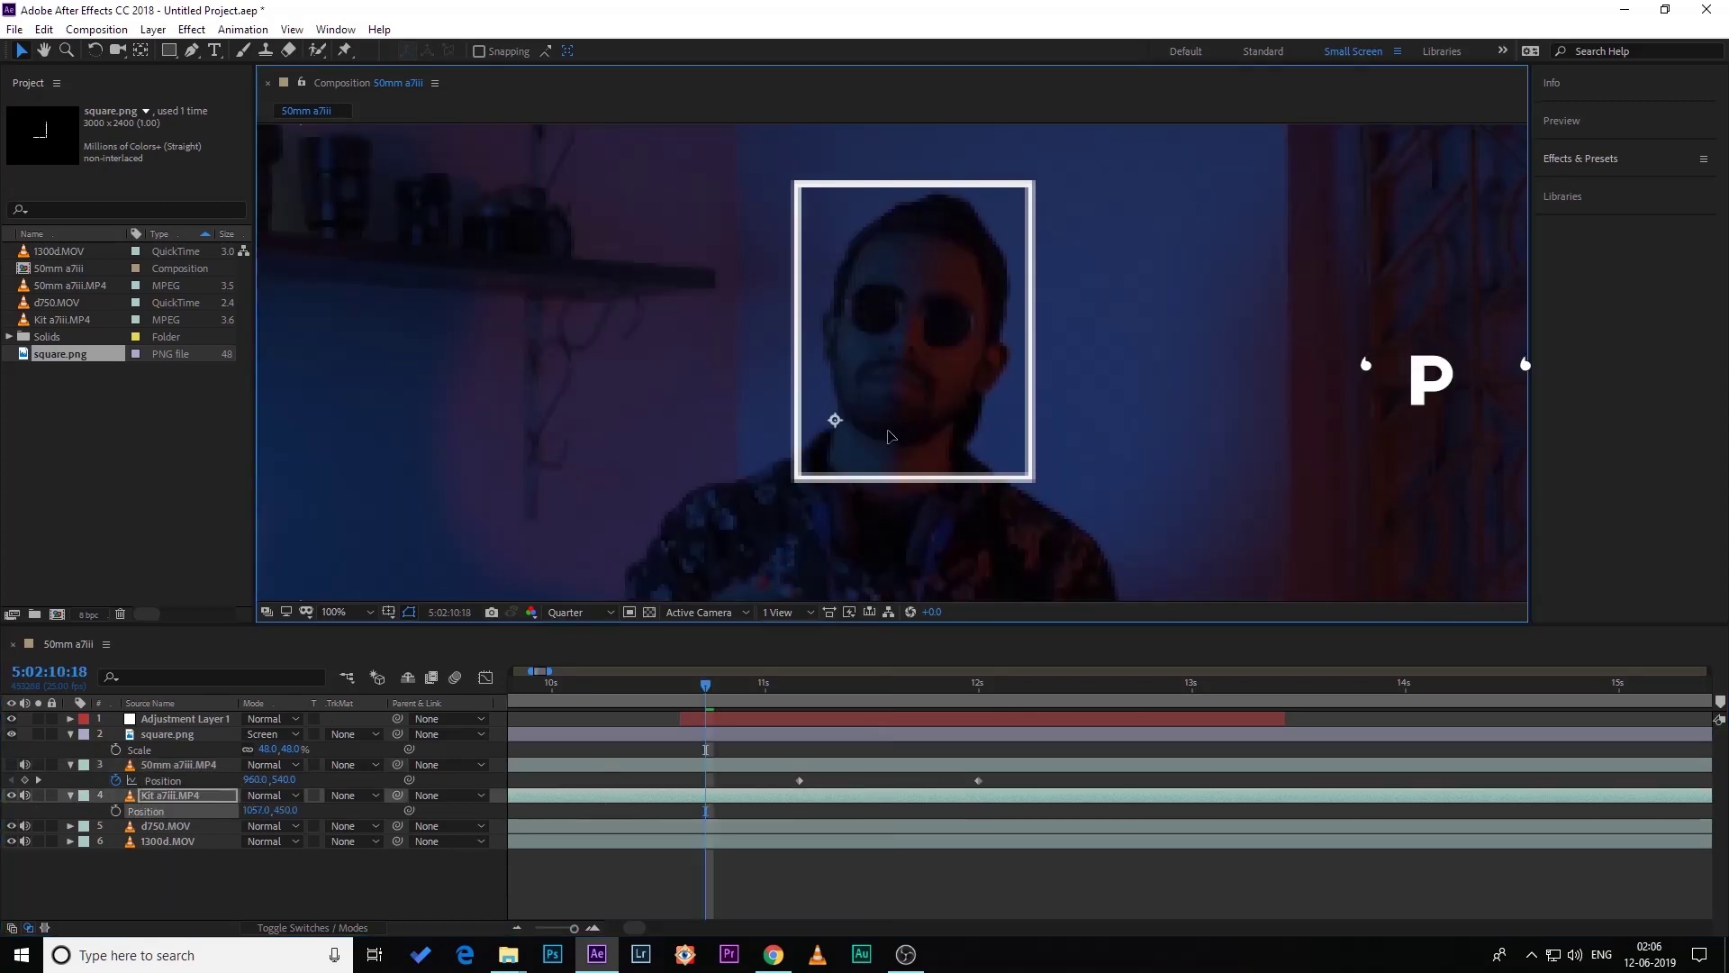
- Keyframe the Kit a7iii.MP4 layer's position at 1057.0, 450.0 on 5:02:11:04 and at 1043.0, 450.0 on 5:02:12:00
left_click_drag(711, 688, 802, 727)
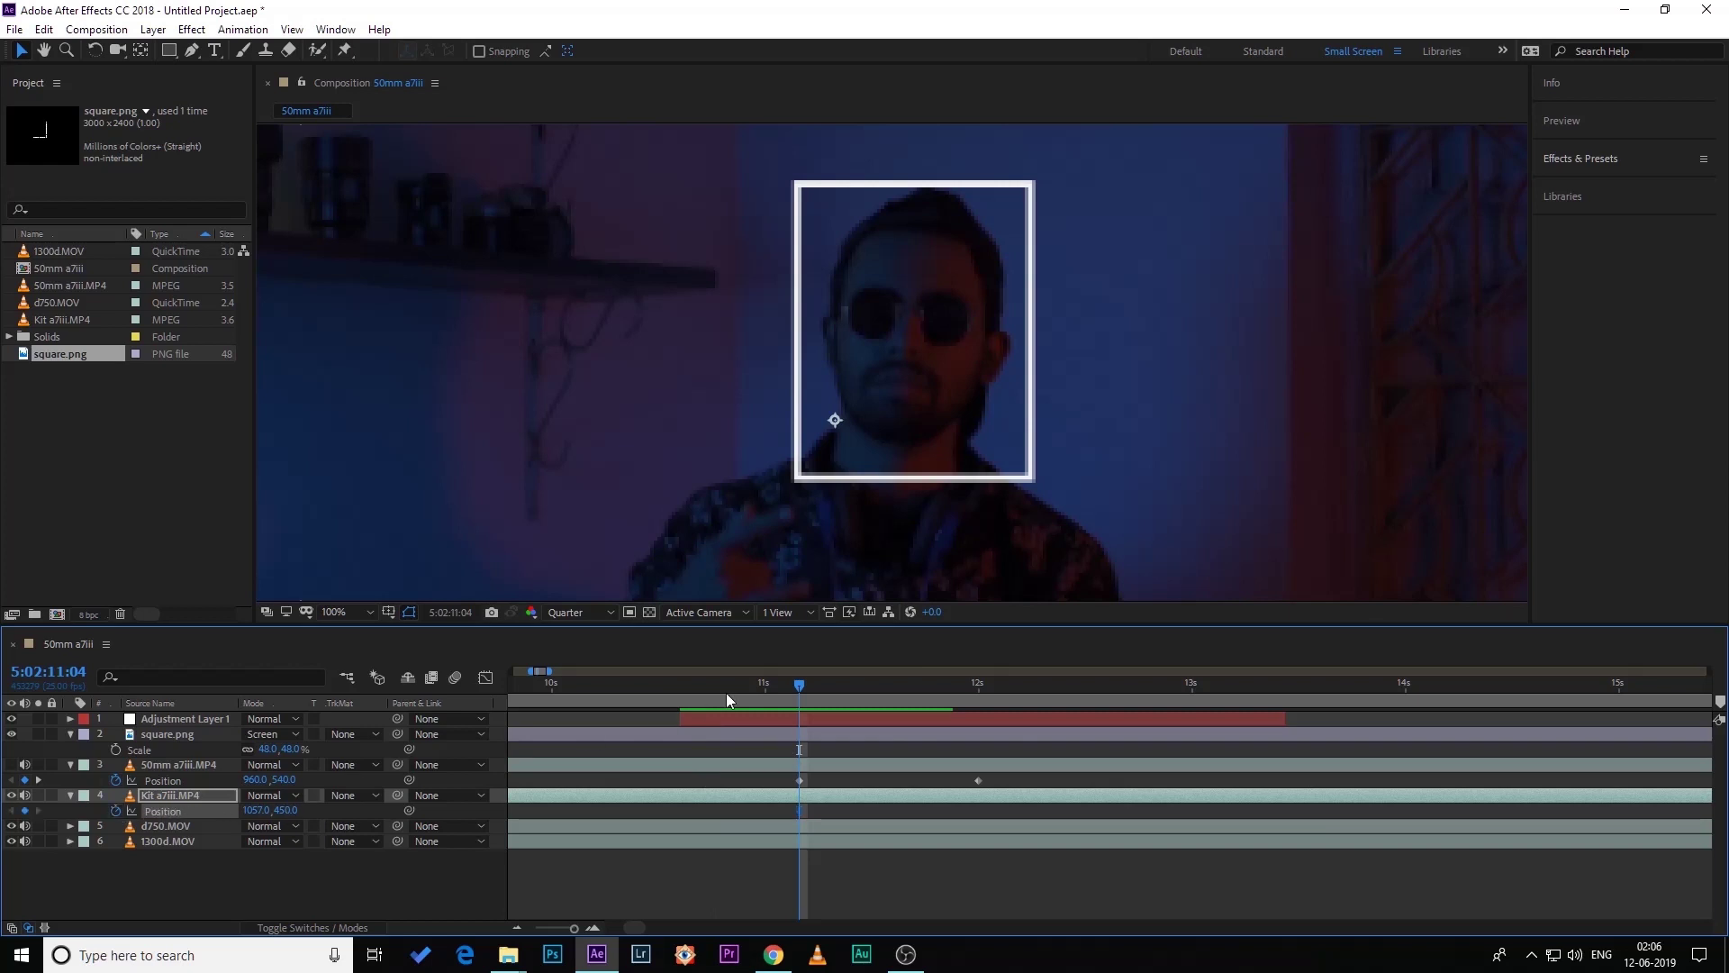
left_click_drag(798, 678, 982, 701)
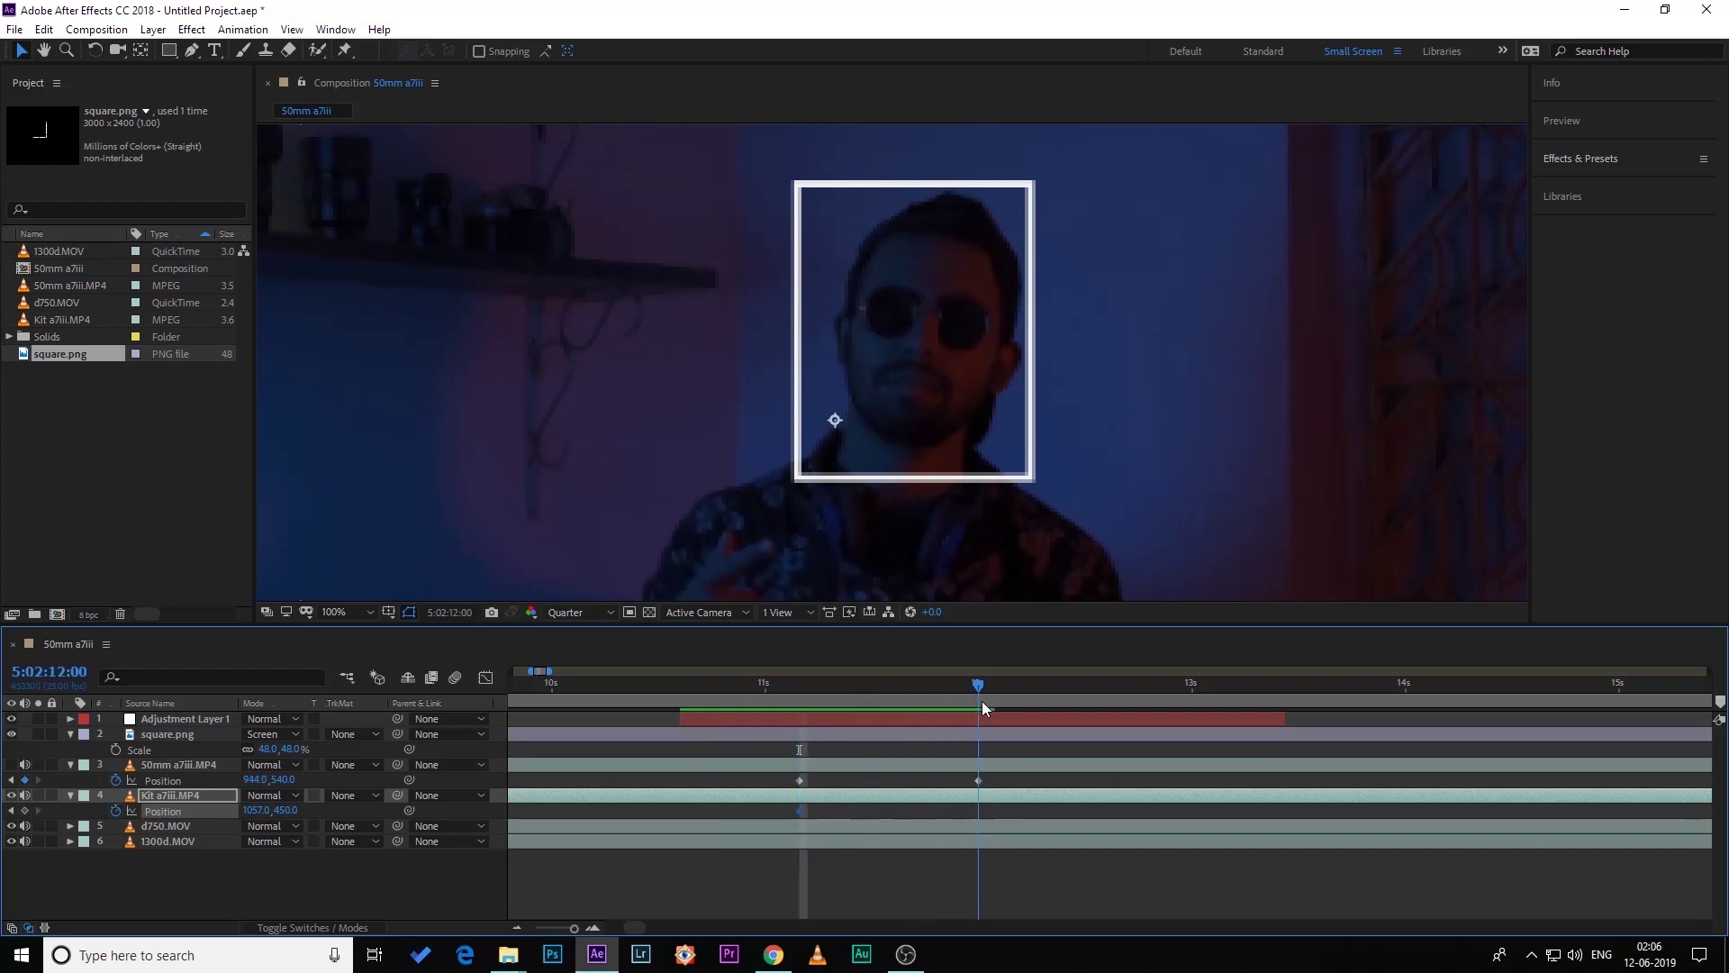
left_click_drag(261, 809, 247, 813)
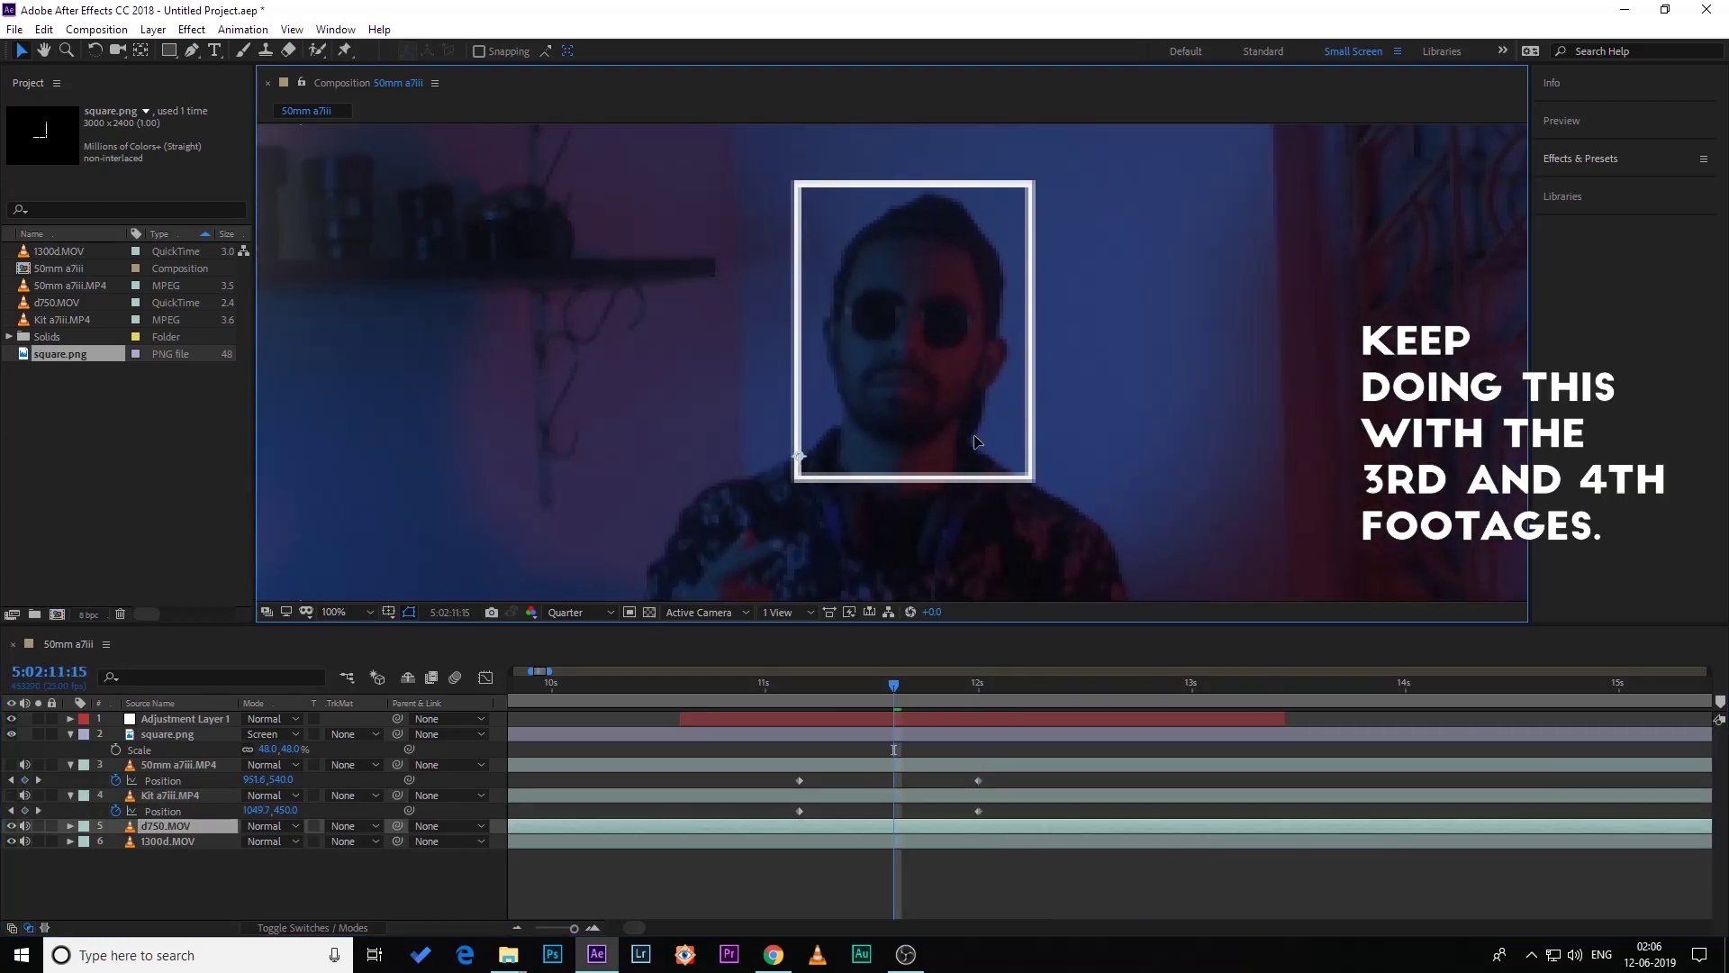
- Keyframe the d750.MOV layer's position at 5:02:10:15, 5:02:11:04 and 5:02:12:00 so the head stays framed, starting from 1023.0, 490.0
left_click_drag(895, 717, 679, 758)
key("p")
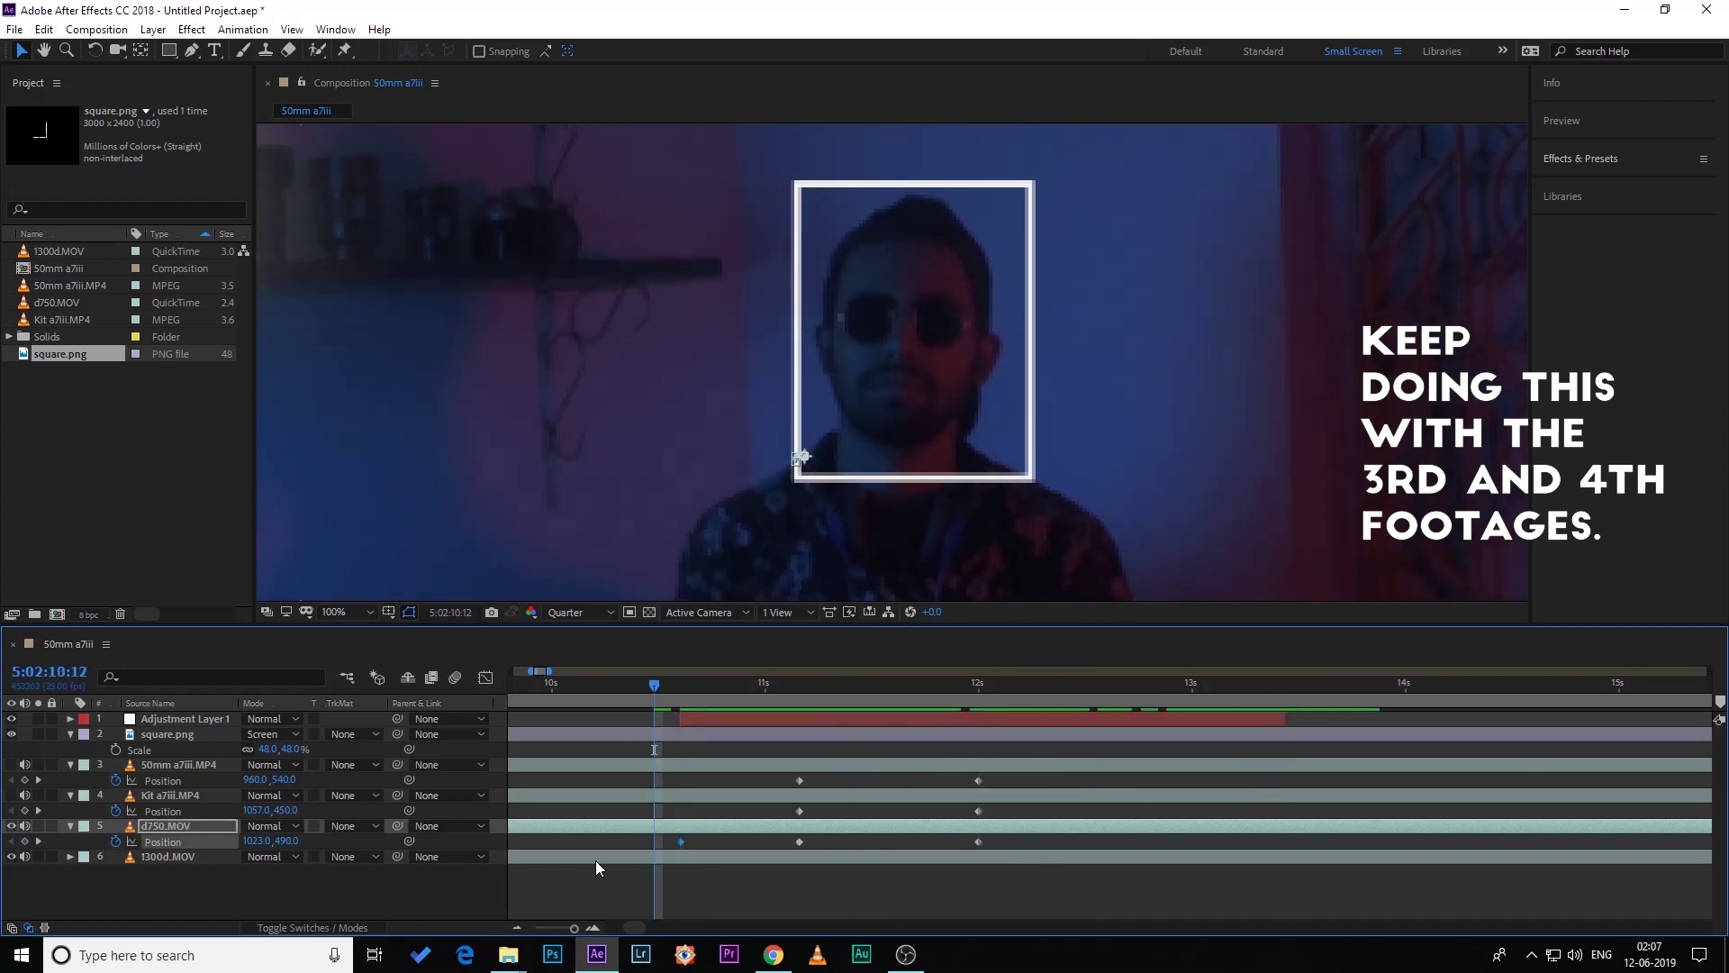
- Align the 1300d.MOV layer's head with the square at 927.0, 568.0 and keyframe its position at 5:02:10:15 and 5:02:11:04
left_click(618, 857)
key("p")
left_click_drag(688, 686, 796, 786)
key("alt+shift+p")
- Shift the 1300d.MOV layer left to 919.0, 568.0 at 5:02:12:00 so the head stays inside the square
left_click_drag(808, 711, 981, 696)
key("Left")
key("Left")
key("Left")
key("Left")
key("Left")
key("Left")
key("Left")
key("Left")
left_click_drag(878, 752, 1044, 749)
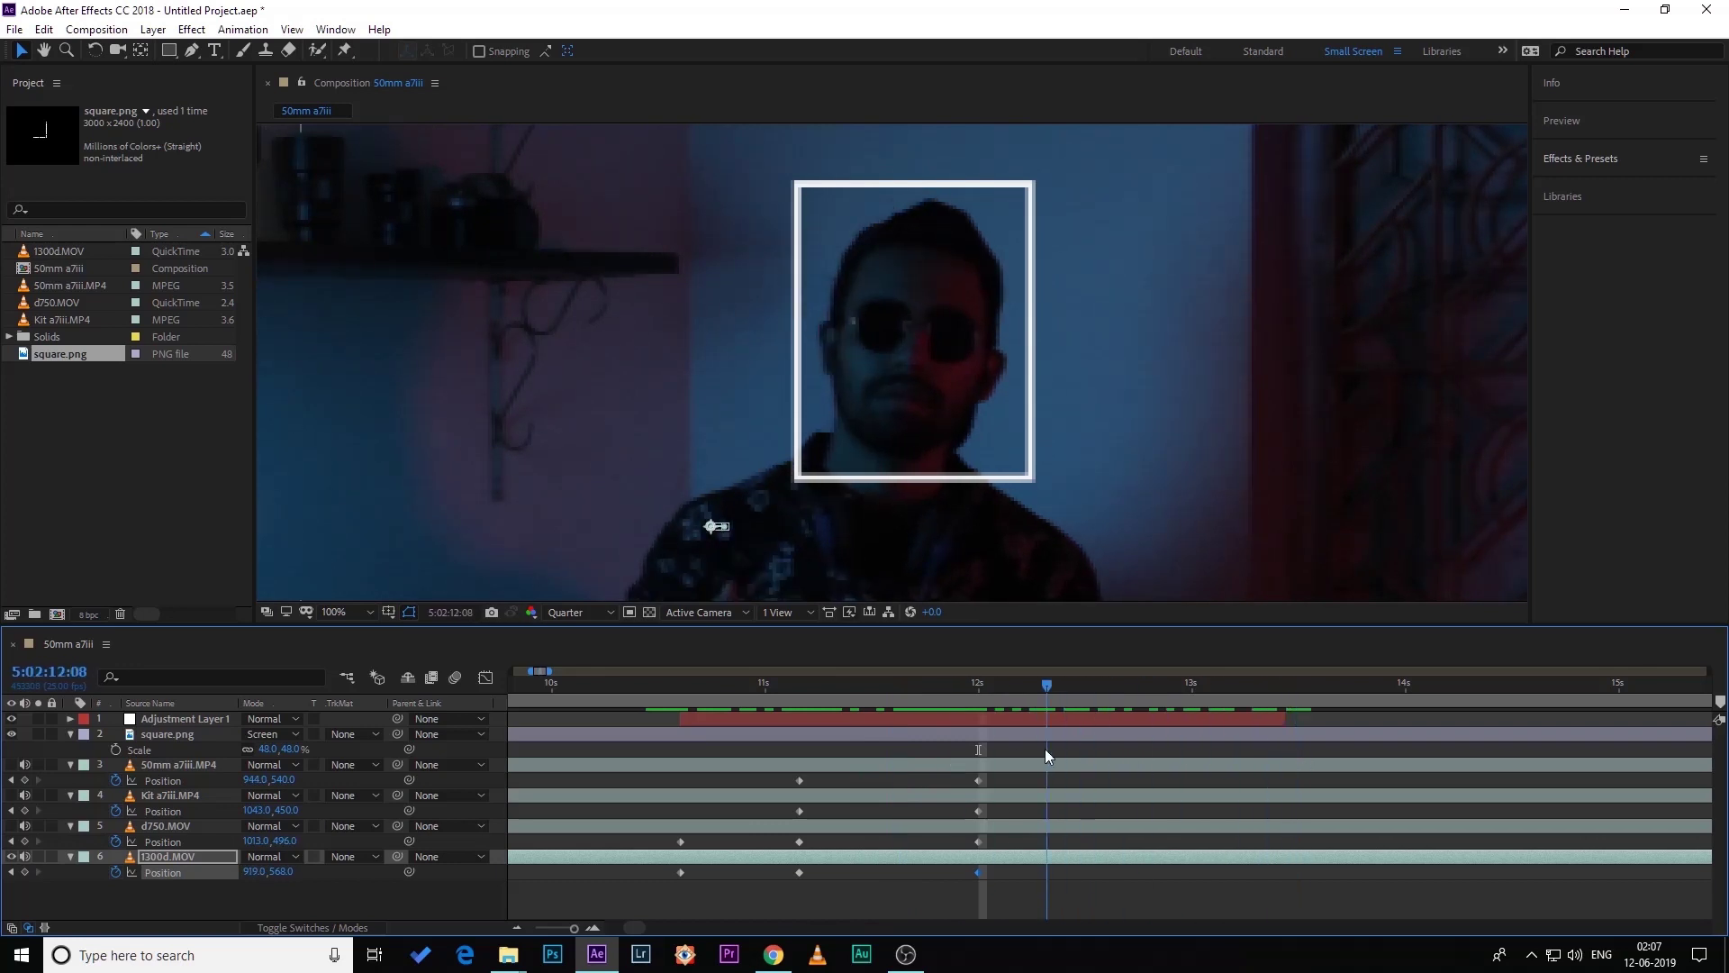
- Make all four clip layers visible again
scroll(1040, 404, "down", 2)
left_click_drag(1062, 689, 893, 740)
left_click_drag(10, 857, 14, 768)
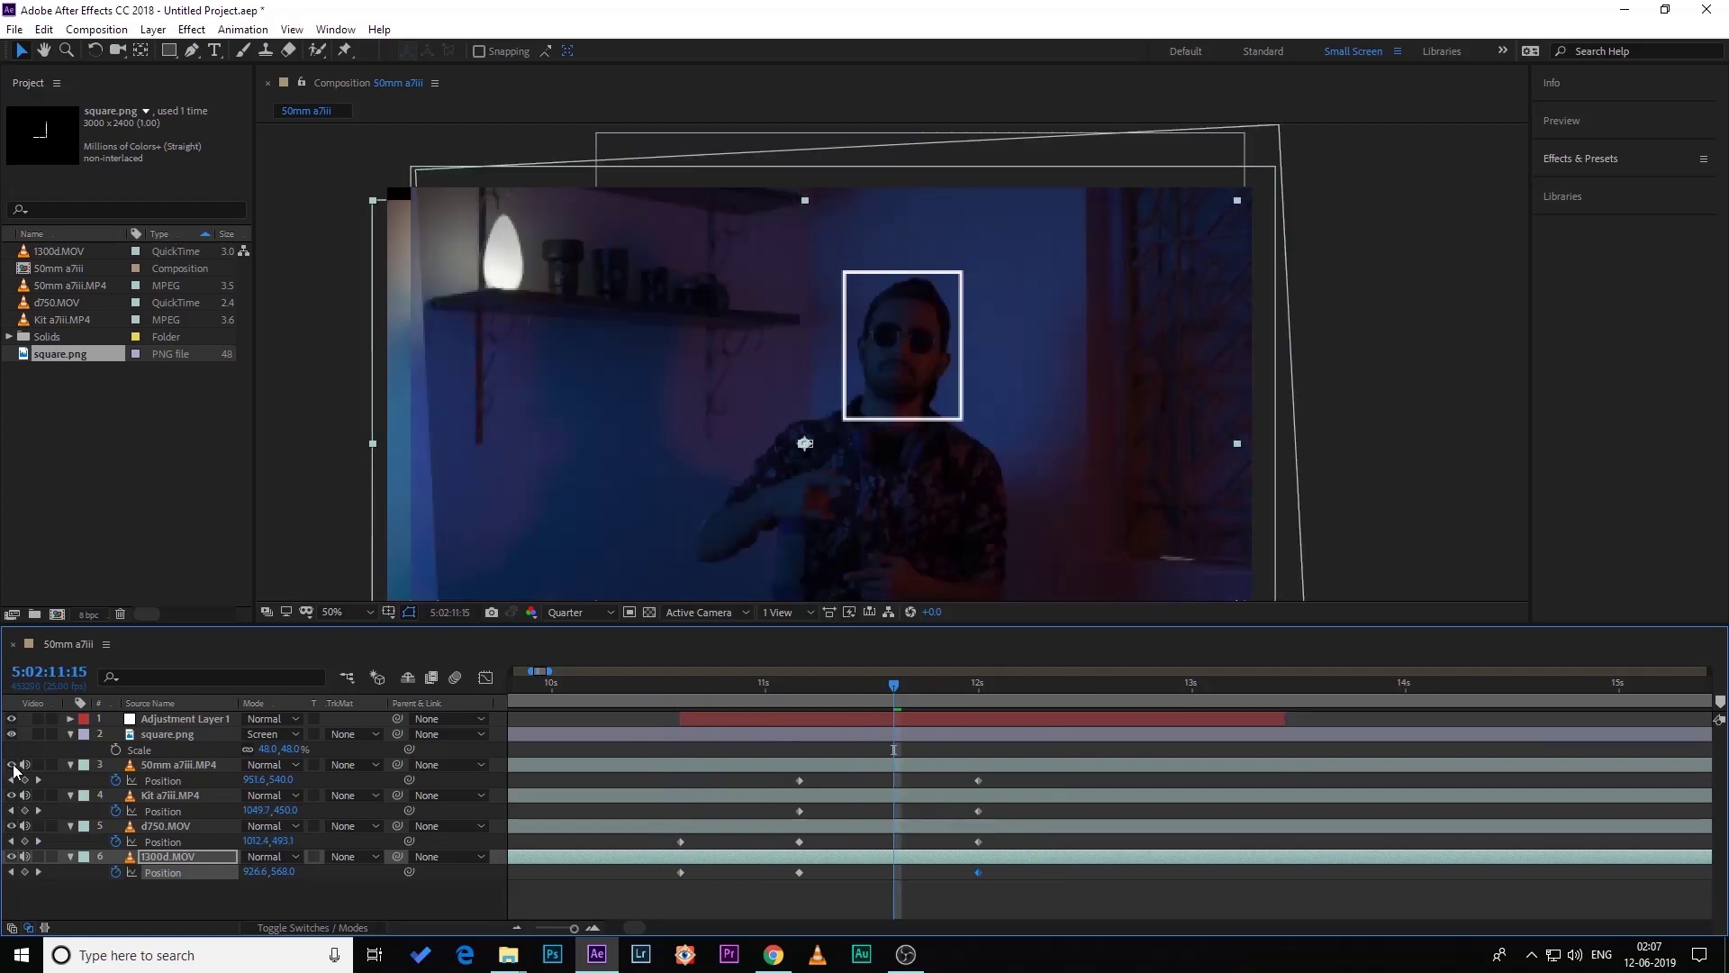
- Split the 50mm a7iii.MP4 layer at 5:02:10:16, one frame after the adjustment layer starts
left_click_drag(895, 689, 681, 734)
left_click(685, 765)
key("equal")
key("equal")
key("equal")
key("equal")
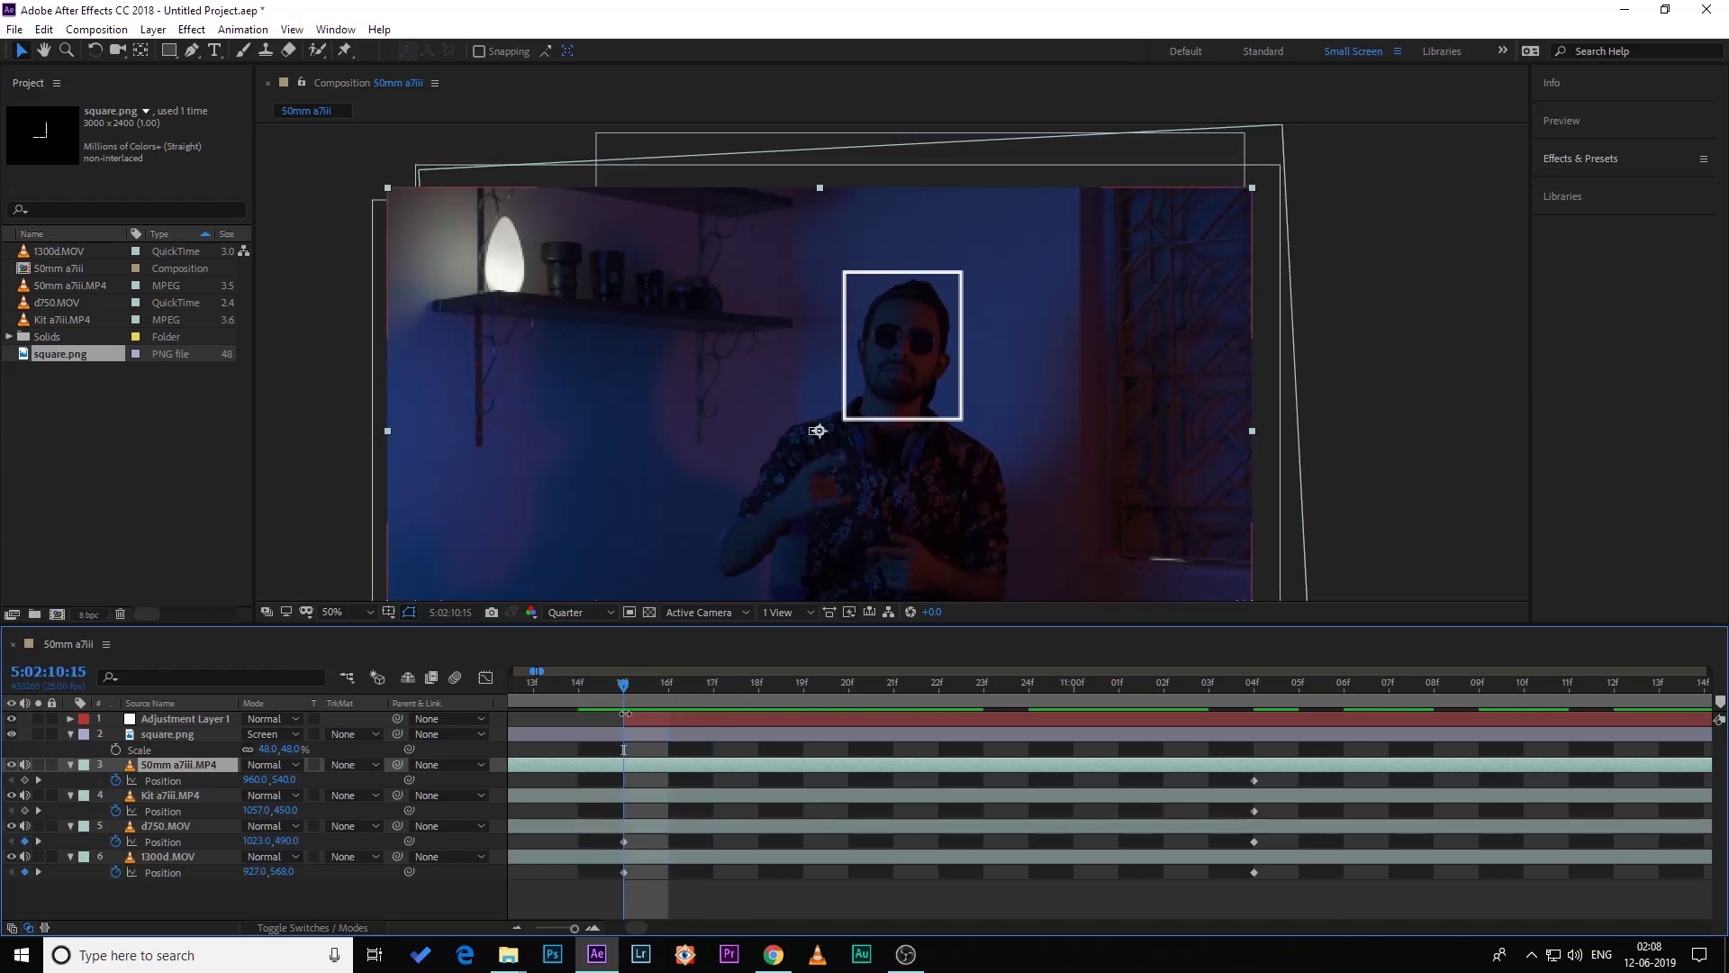
key("Page_Down")
key("ctrl+shift+d")
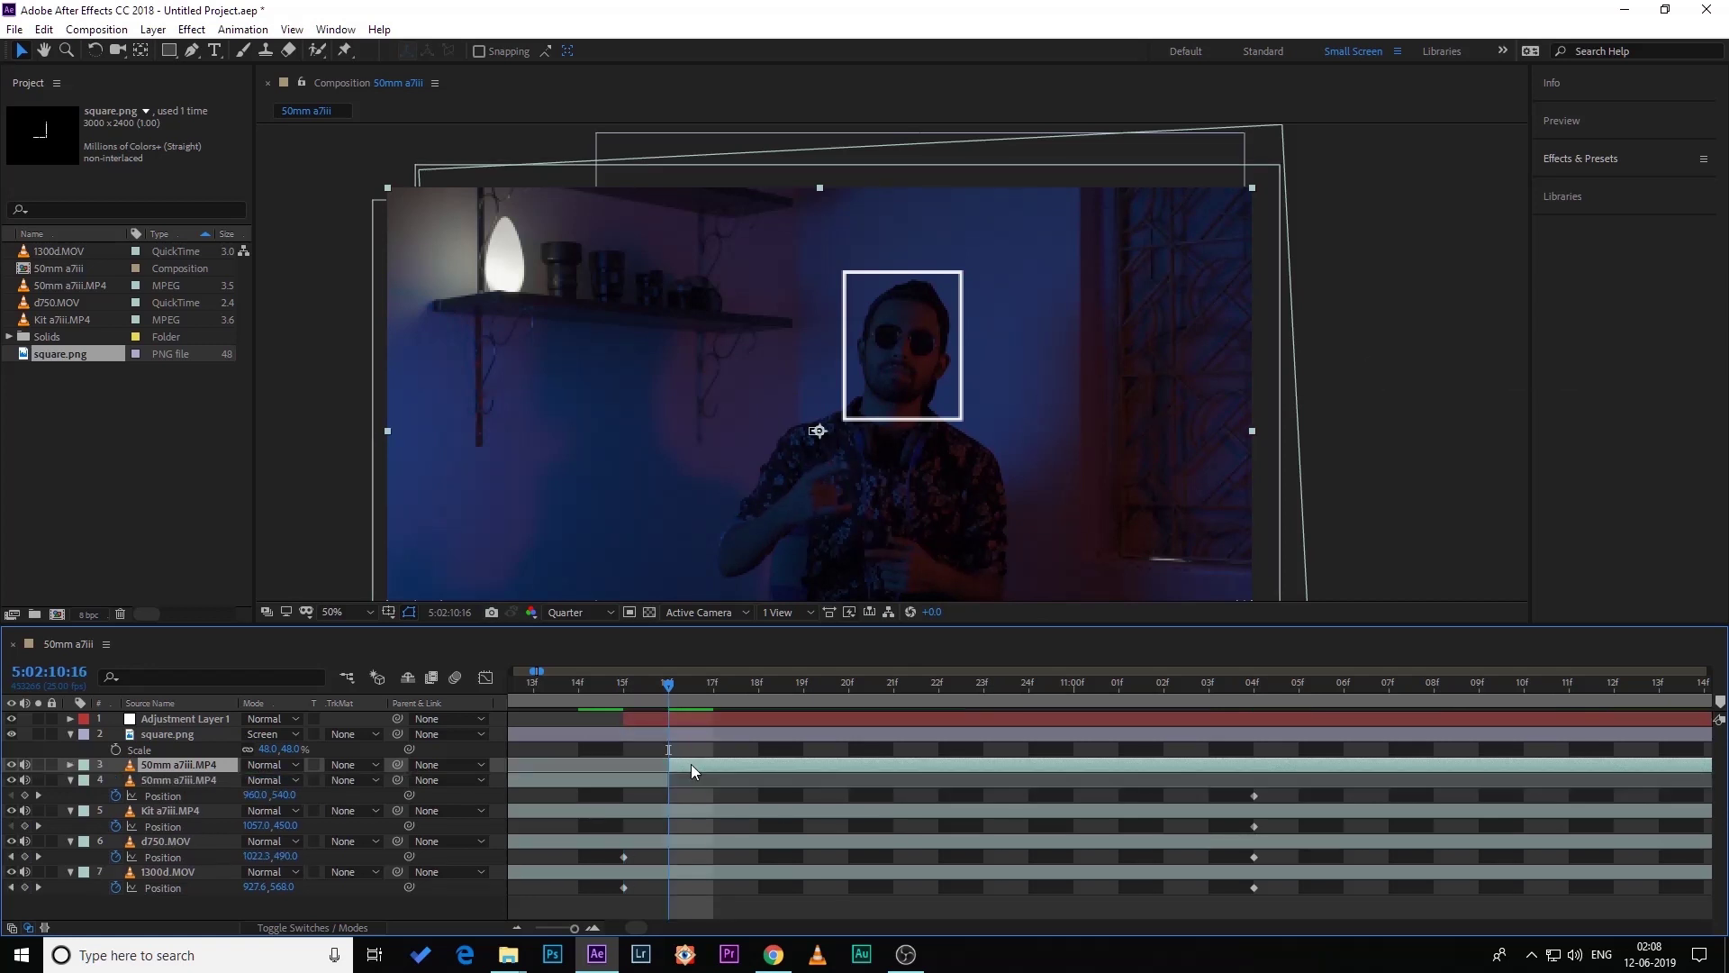
- Split the Kit a7iii.MP4 layer at 5:02:10:17 and the d750.MOV layer at 5:02:10:18
key("Page_Down")
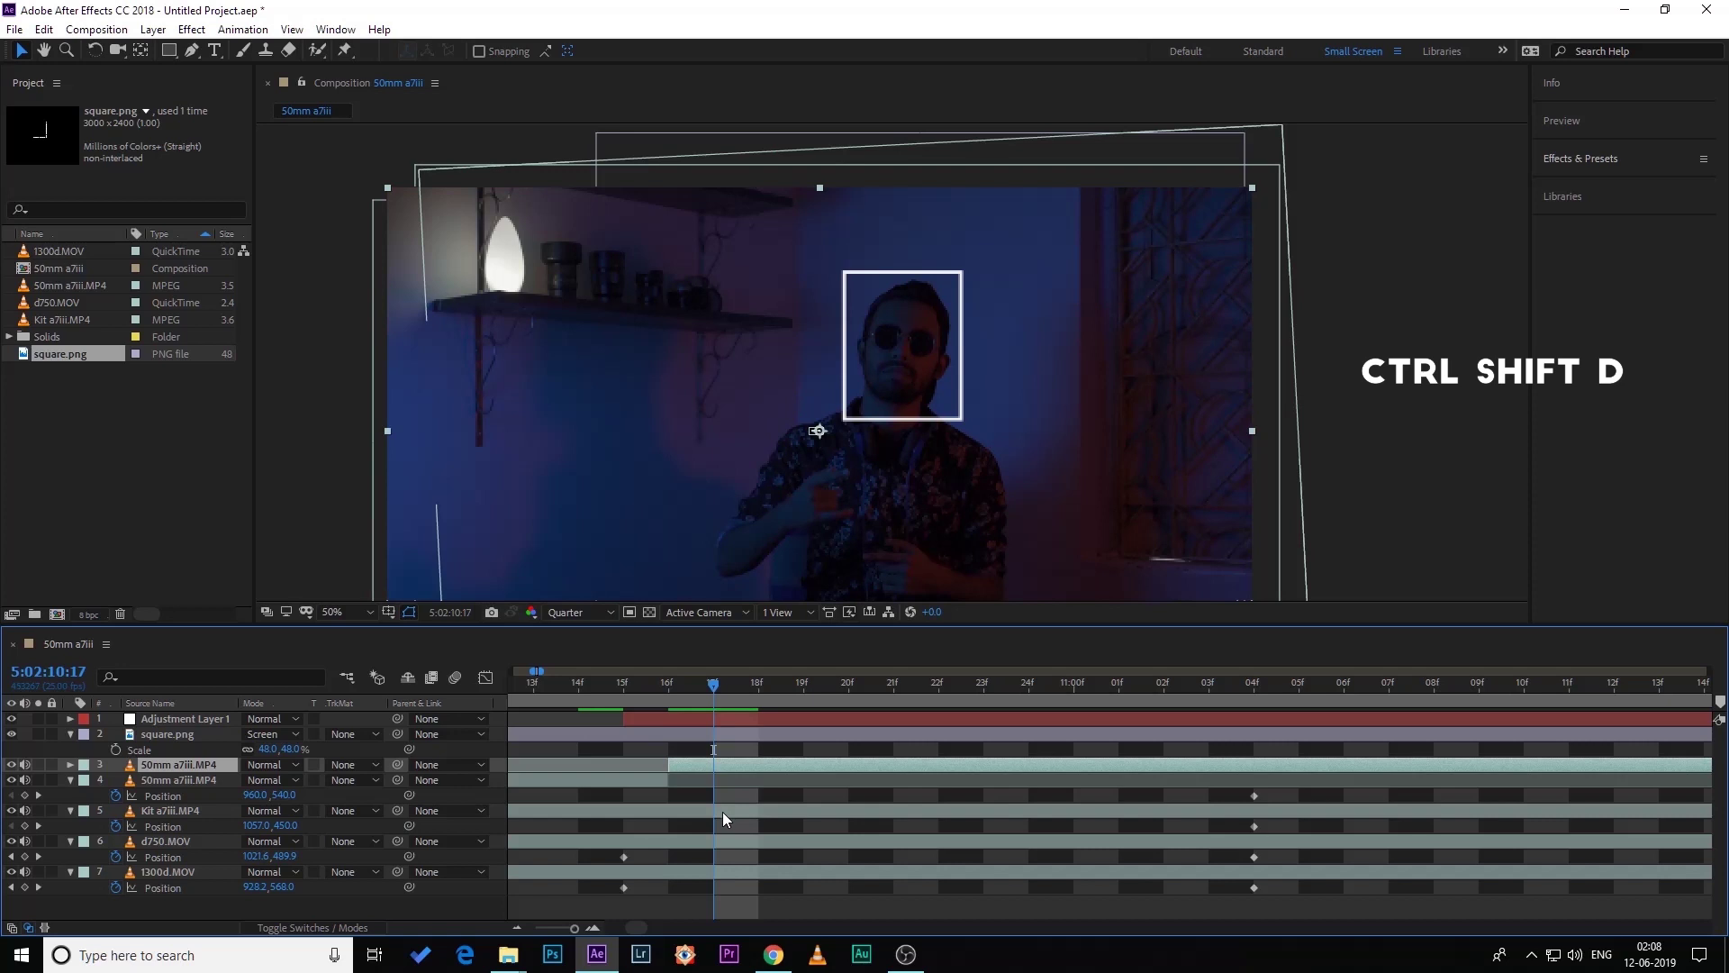
left_click(722, 812)
key("ctrl+shift+d")
key("Page_Down")
left_click(789, 852)
key("ctrl+shift+d")
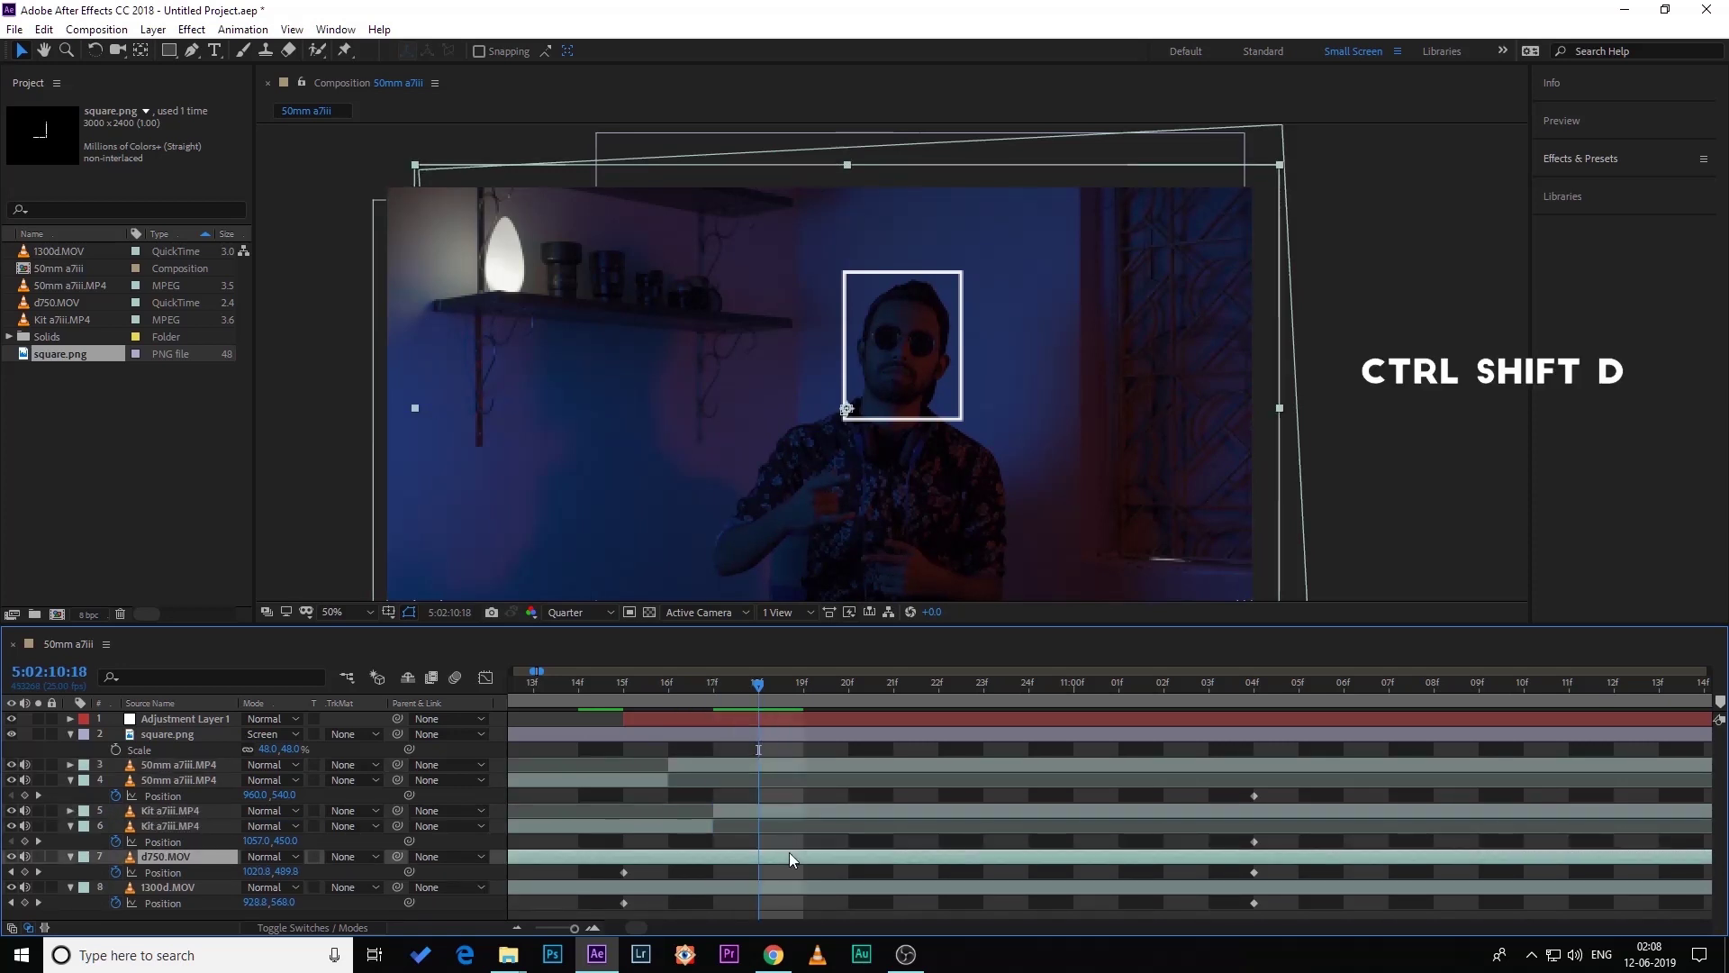
- Trim the starts of the remaining d750.MOV, Kit a7iii.MP4 and 50mm a7iii.MP4 segments to 5:02:10:19
left_click_drag(762, 696, 792, 697)
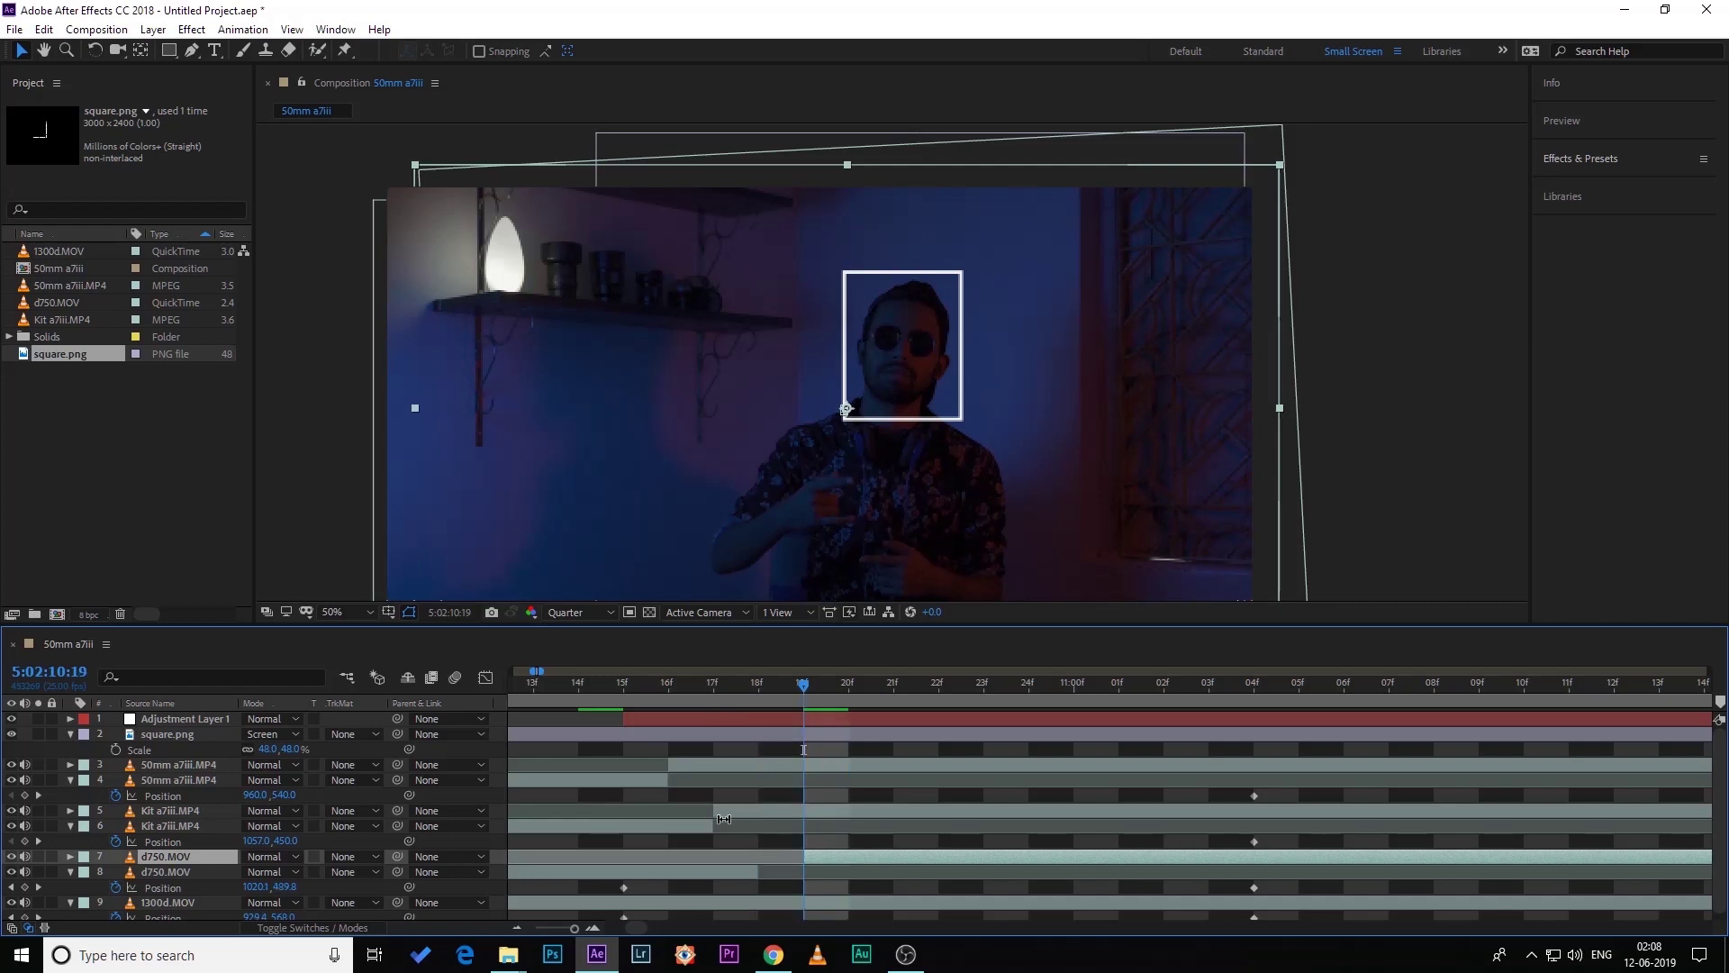
left_click_drag(714, 810, 792, 810)
left_click_drag(668, 765, 792, 768)
- Split the current 50mm a7iii.MP4, Kit a7iii.MP4 and d750.MOV segments at 5:02:10:20, 5:02:10:21 and 5:02:10:22 respectively
left_click_drag(807, 683, 847, 684)
key("ctrl+shift+d")
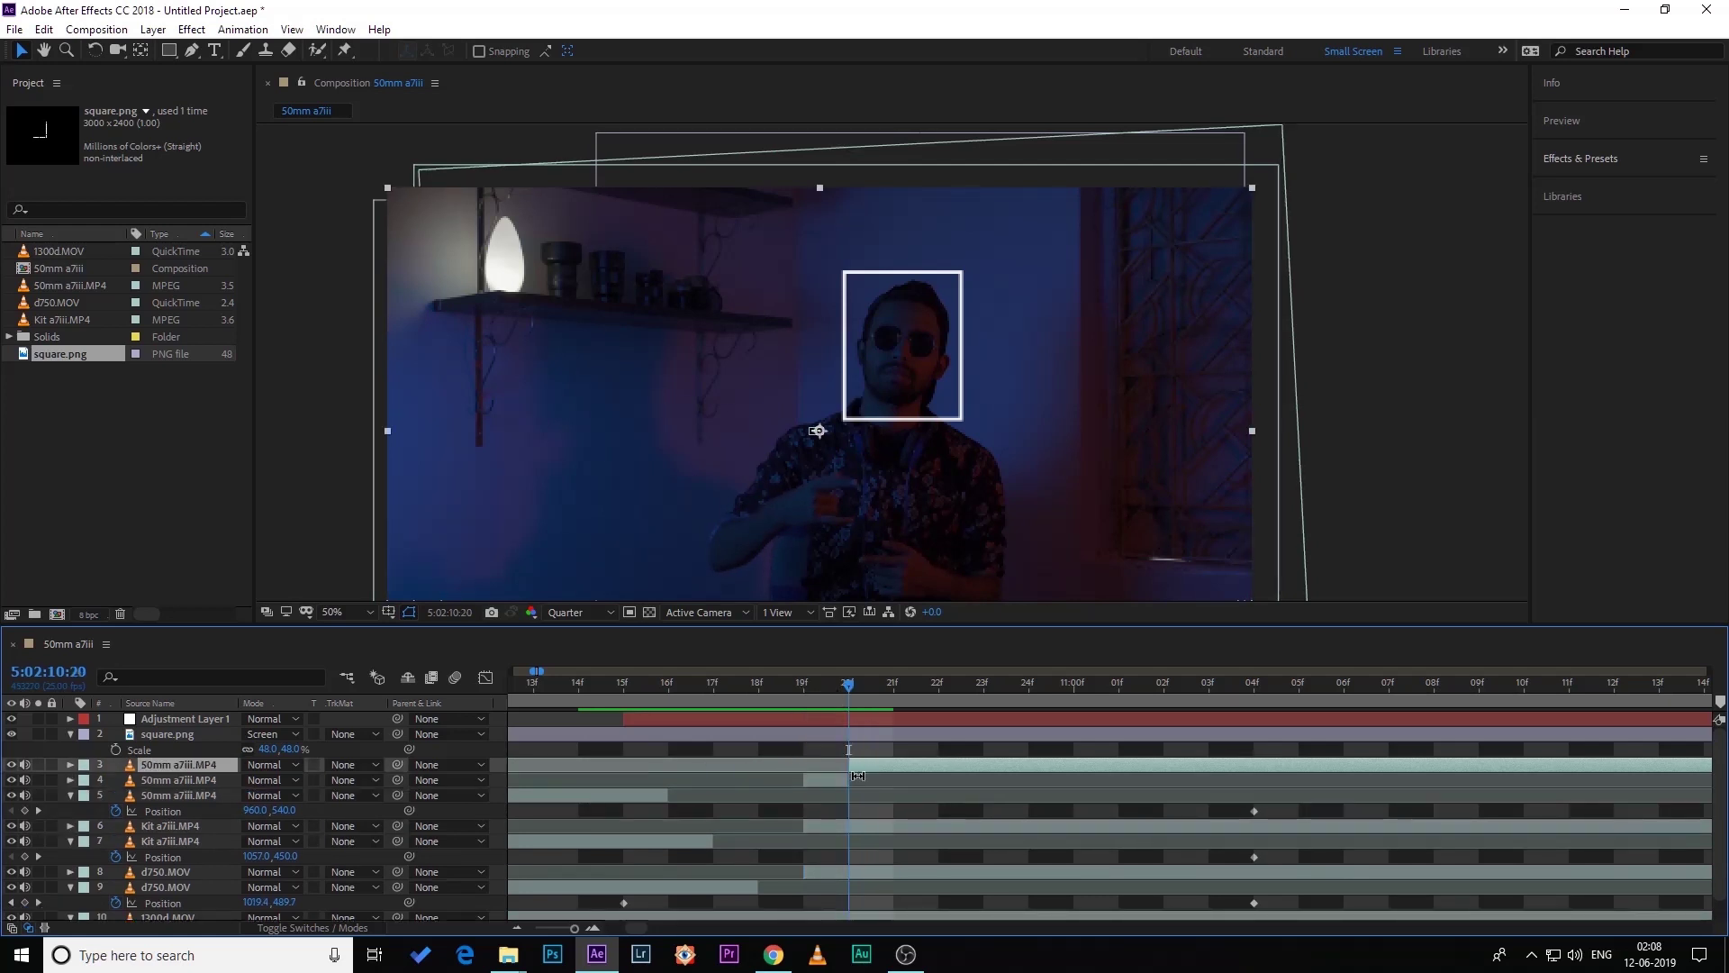
left_click(874, 686)
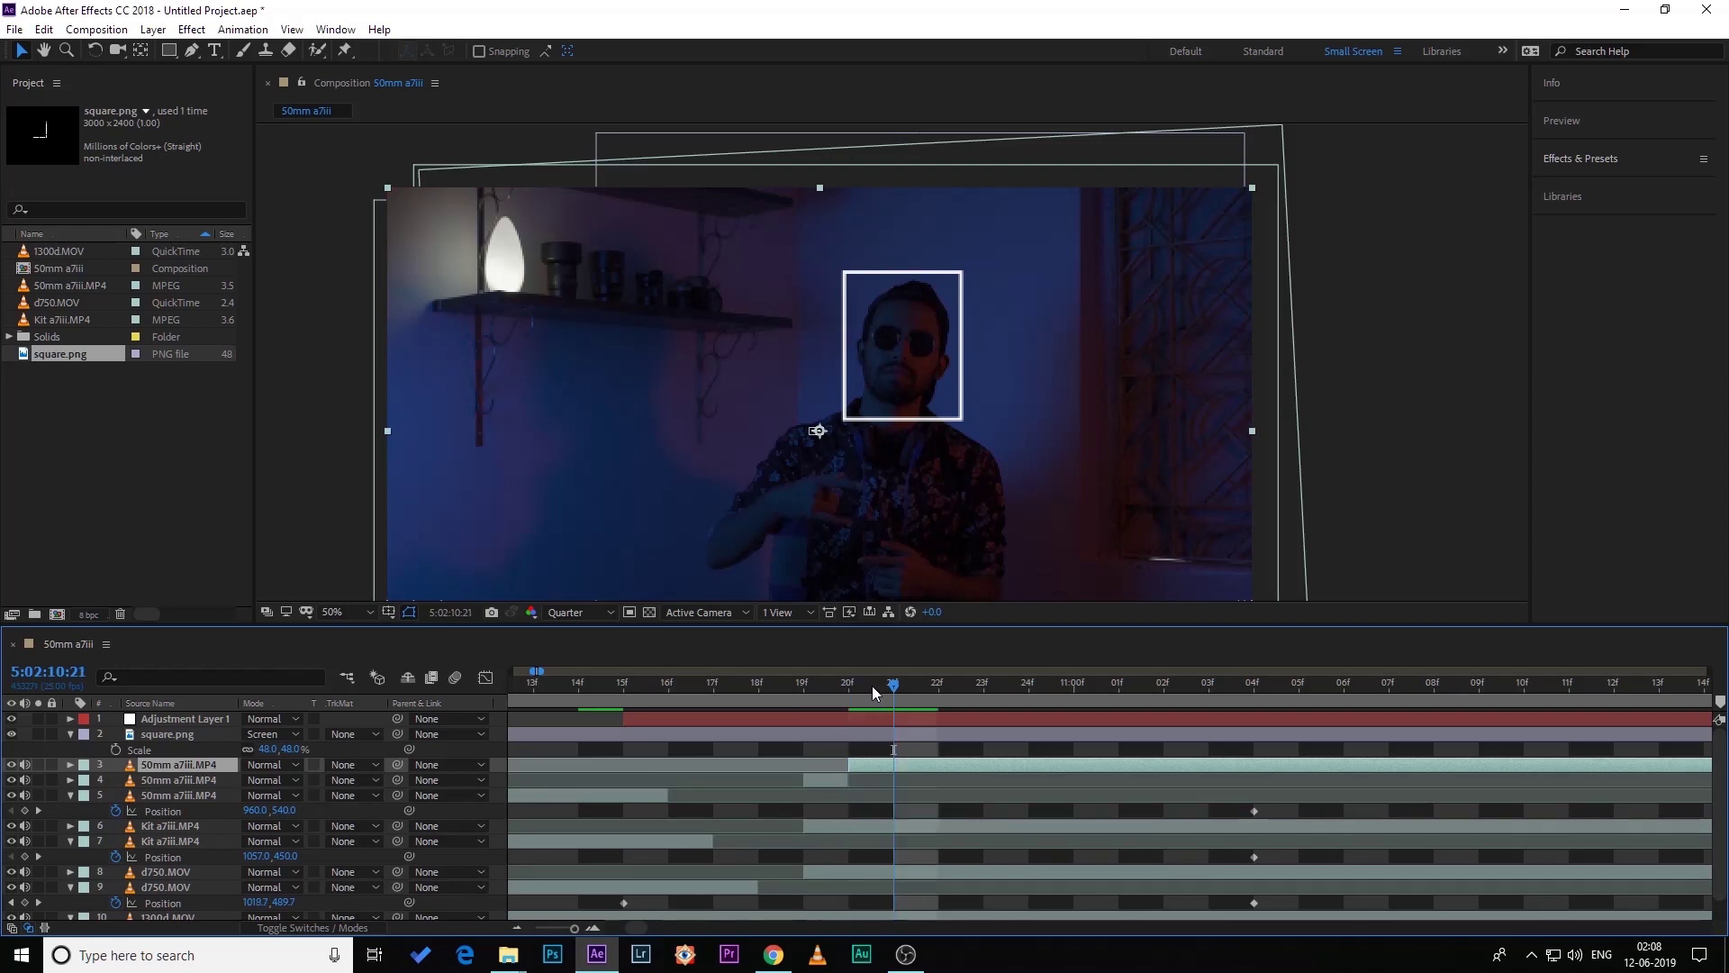
left_click(888, 829)
key("ctrl+shift+d")
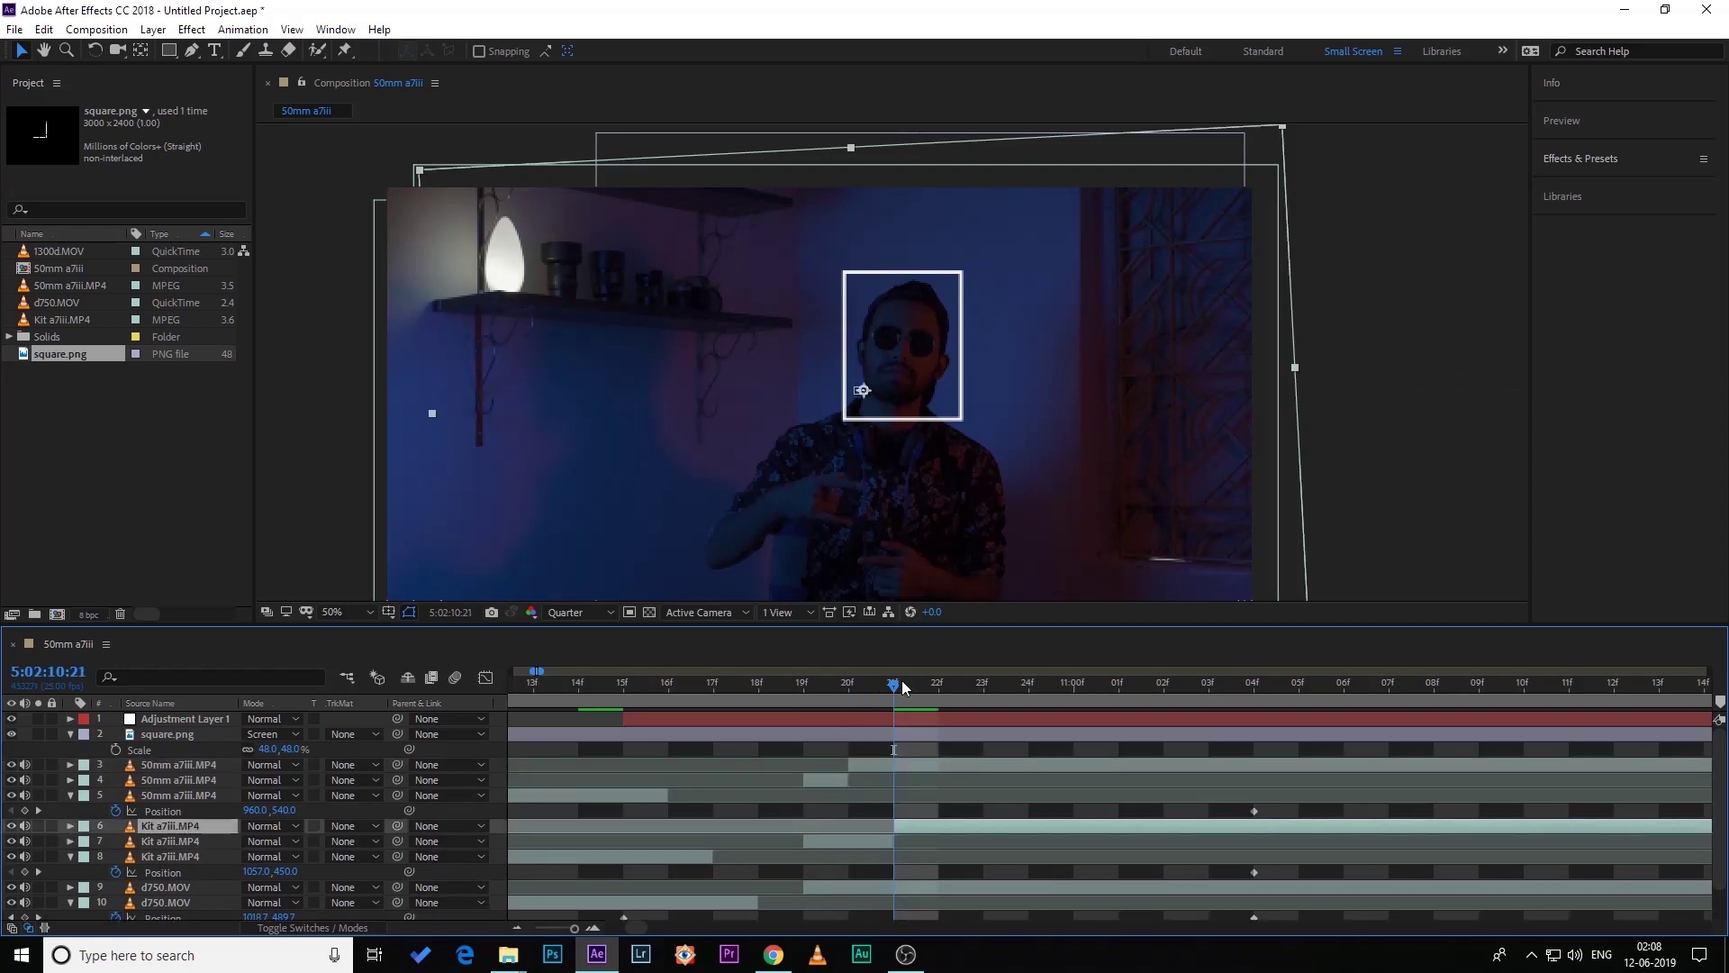
left_click(926, 688)
left_click(942, 886)
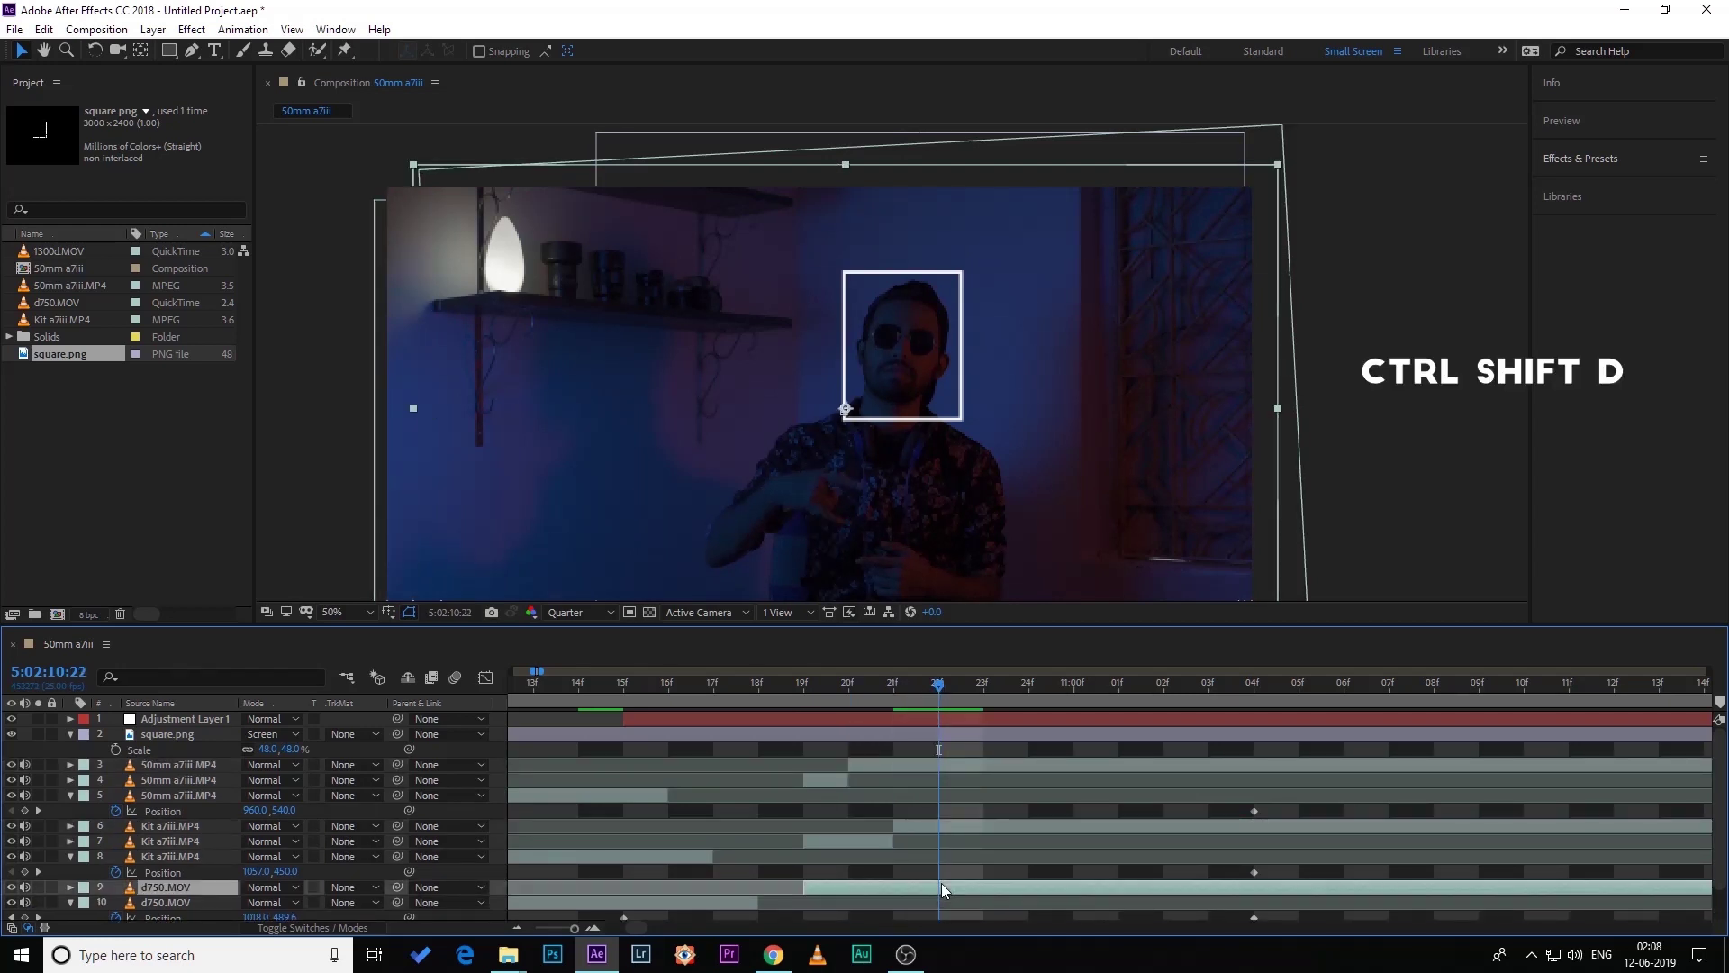
key("ctrl+shift+d")
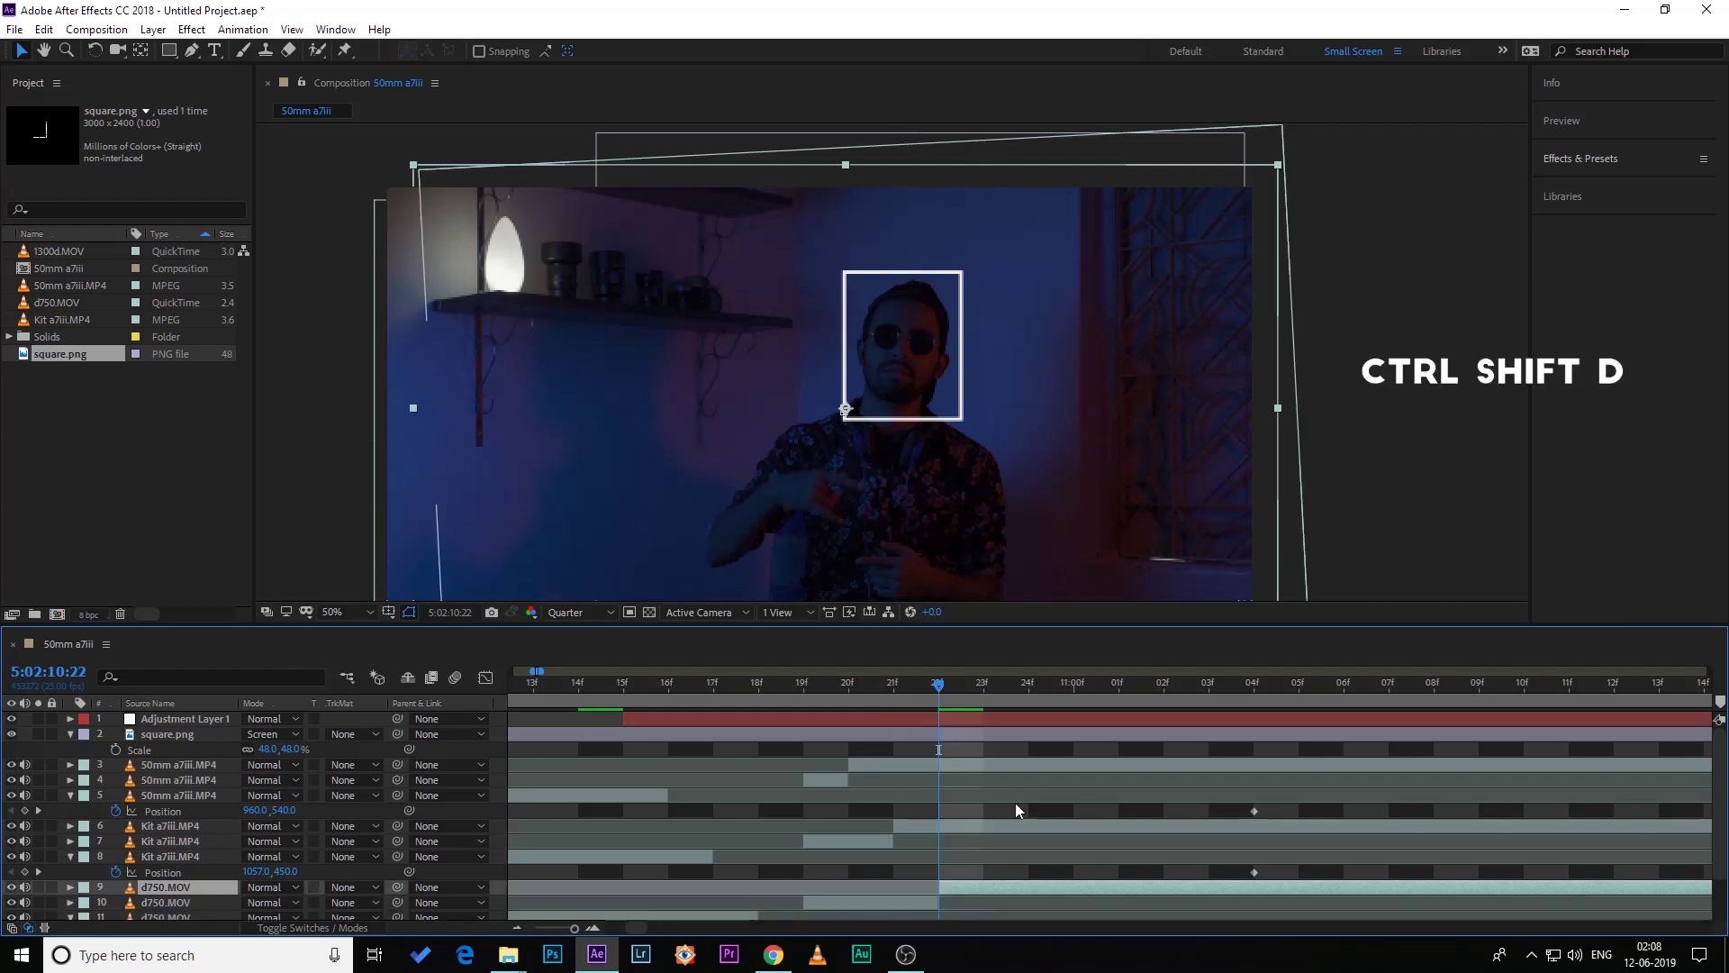
- Enlarge the timeline area and trim the starts of the newest d750.MOV, Kit a7iii.MP4 and 50mm a7iii.MP4 segments to 5:02:10:23
left_click_drag(969, 623, 968, 449)
left_click_drag(940, 711, 984, 712)
left_click_drag(895, 651, 984, 651)
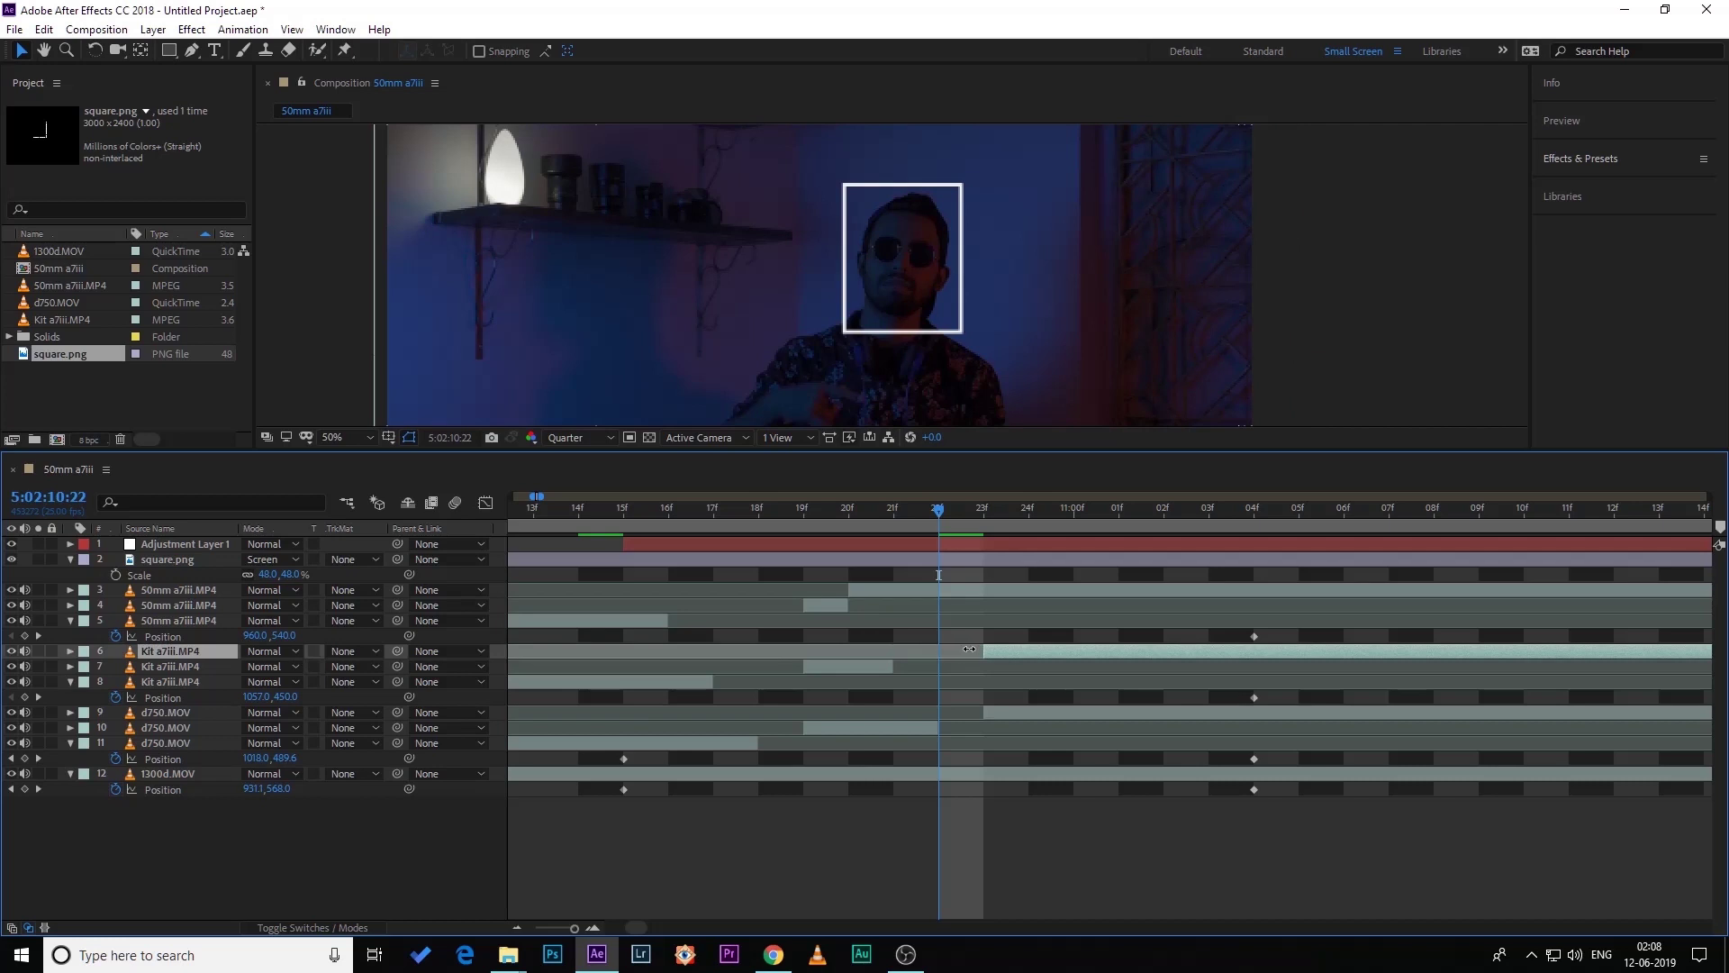
left_click_drag(831, 590, 938, 590)
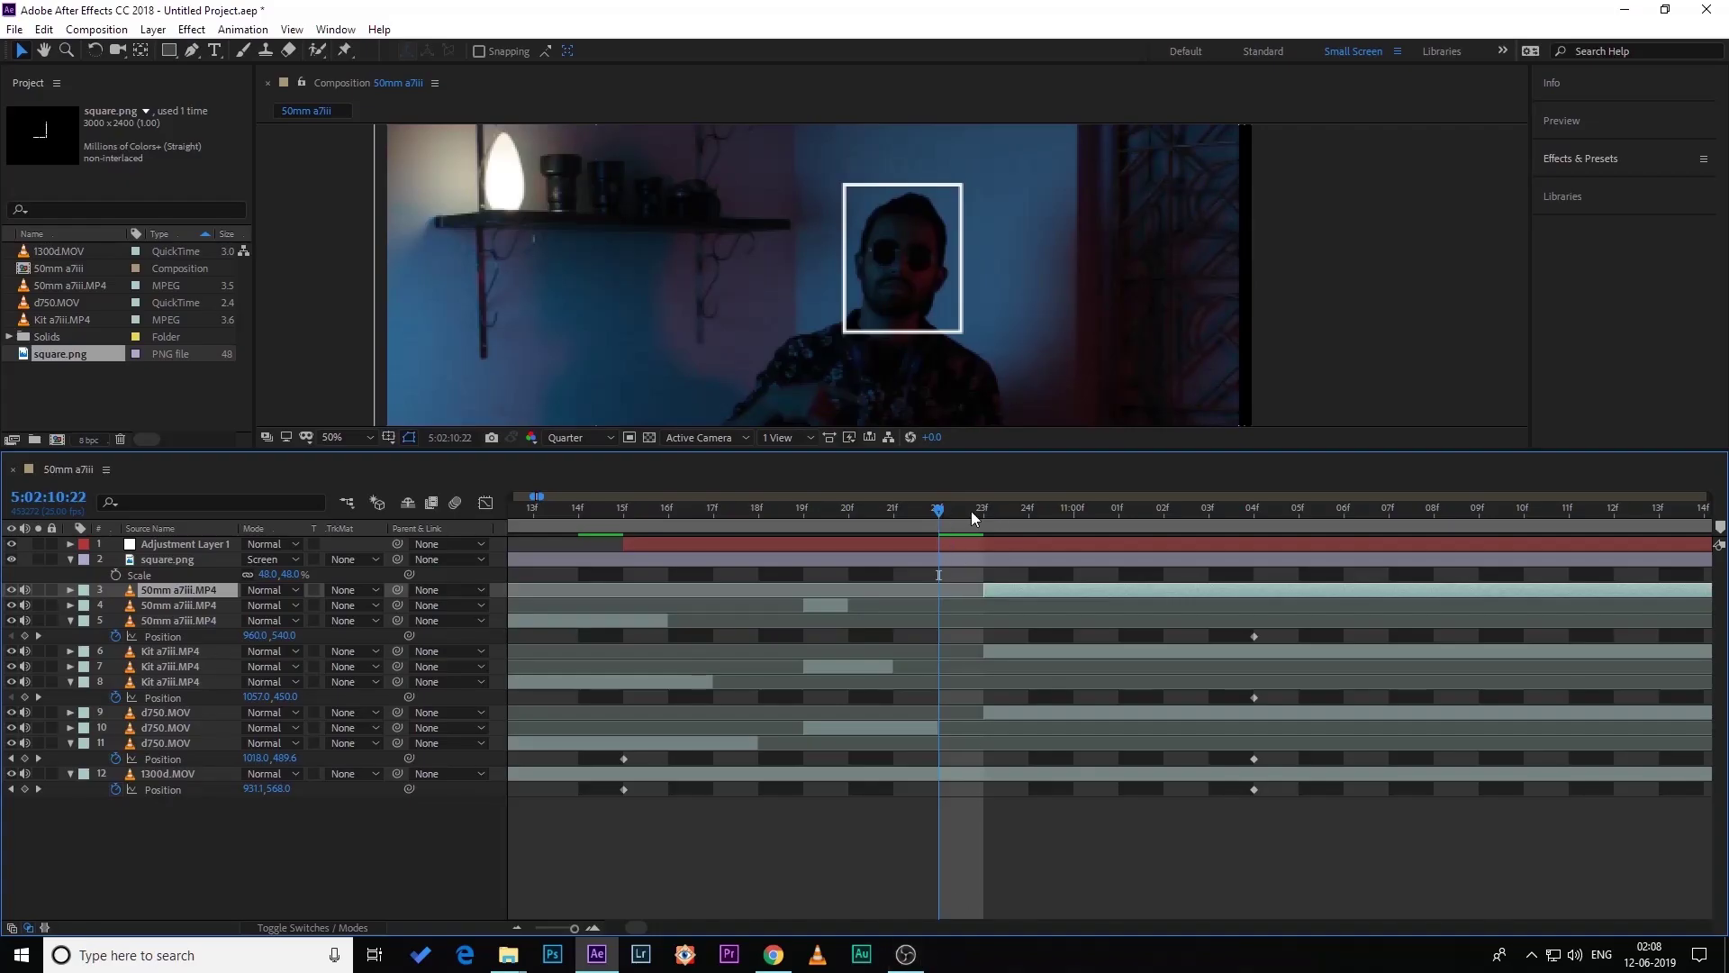
- Split the current 50mm a7iii.MP4 segment at 5:02:10:24, Kit a7iii.MP4 at 5:02:11:00 and d750.MOV at 5:02:11:01
left_click_drag(947, 510, 1028, 594)
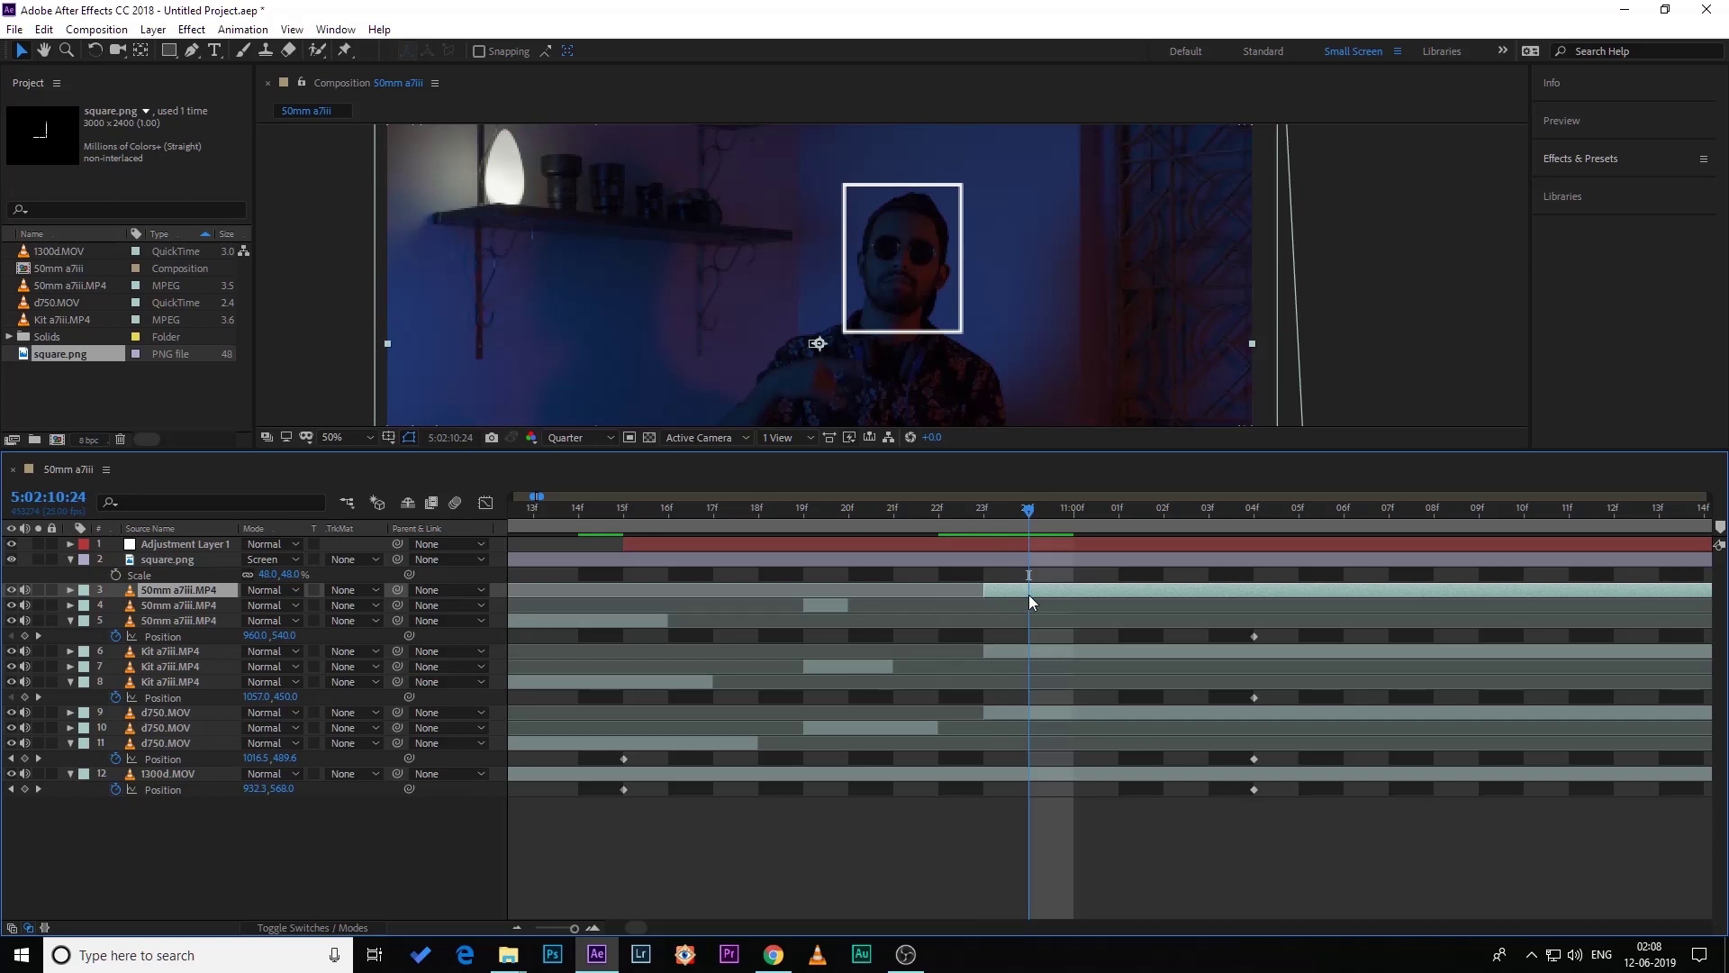
key("ctrl+shift+d")
left_click(1078, 520)
left_click(1085, 667)
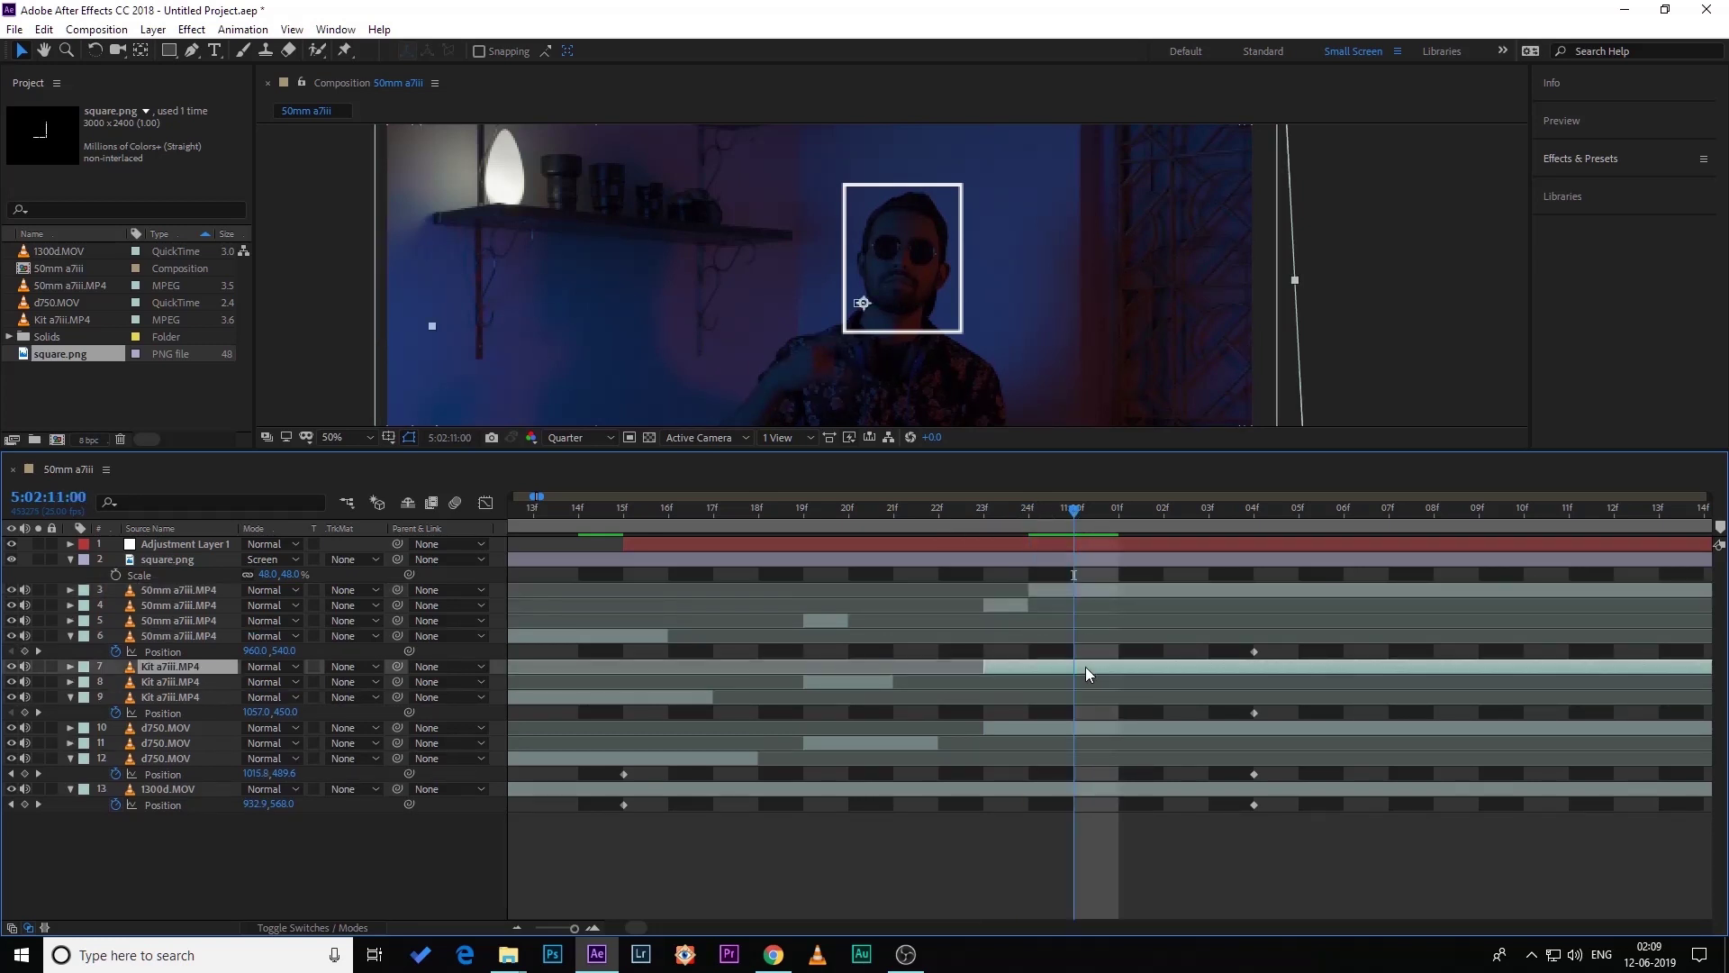
key("ctrl+shift+d")
left_click(1097, 513)
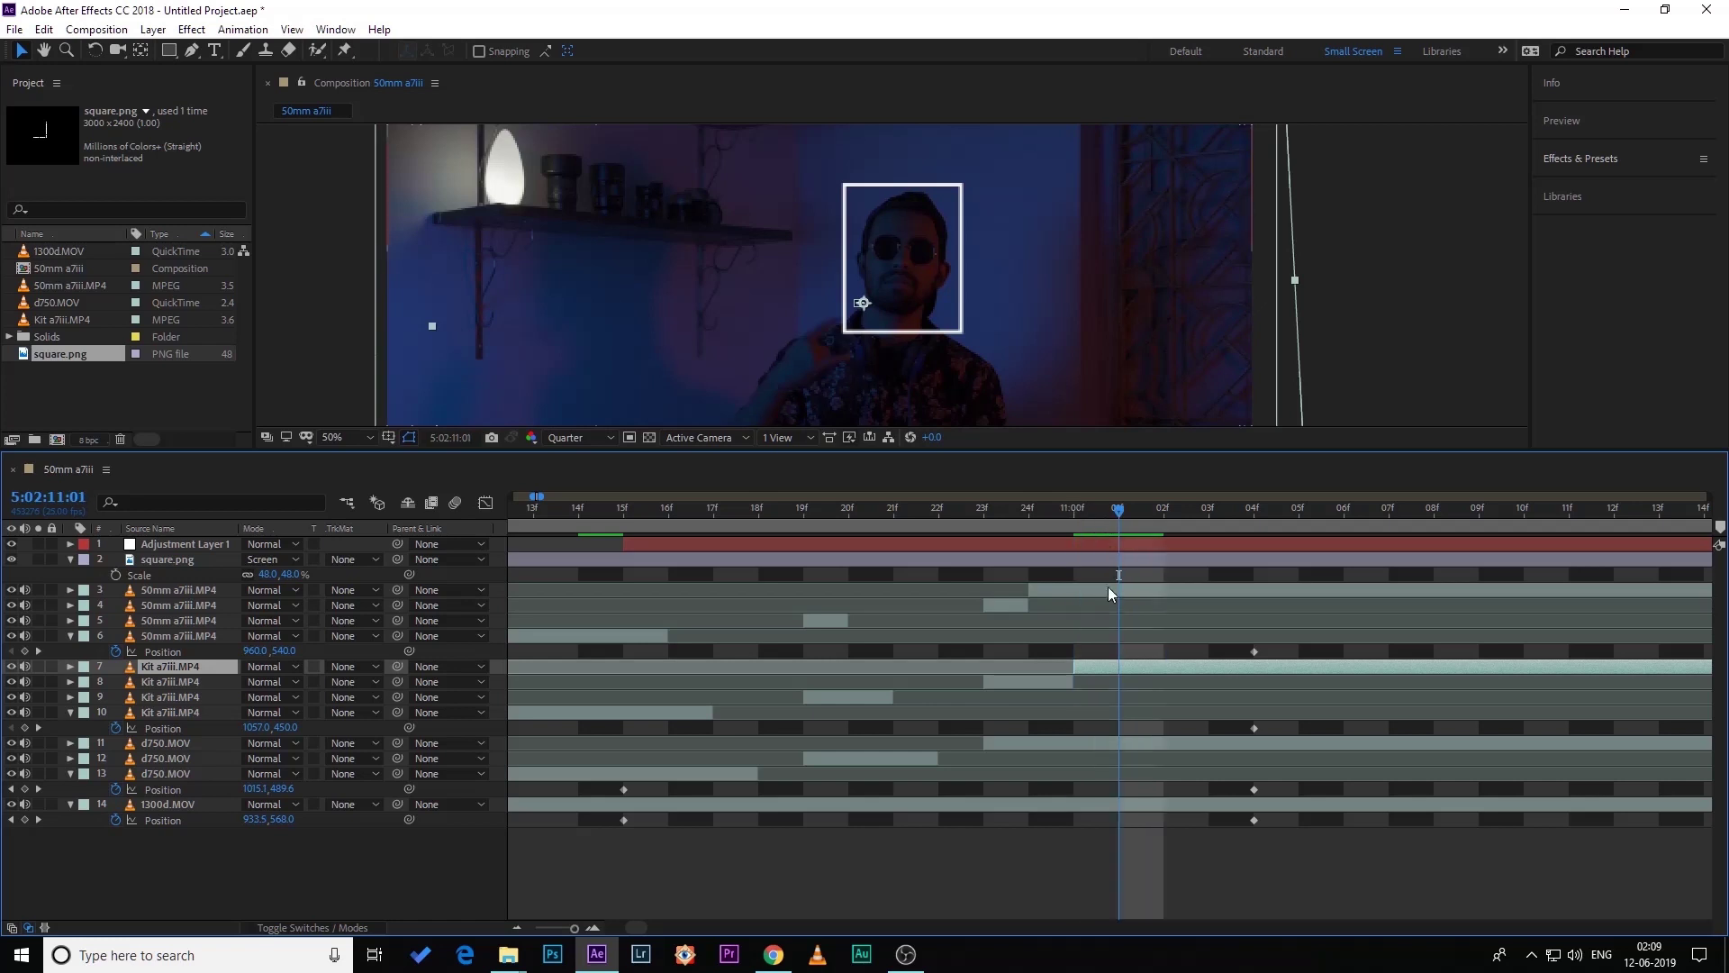
left_click(1130, 743)
key("ctrl+shift+d")
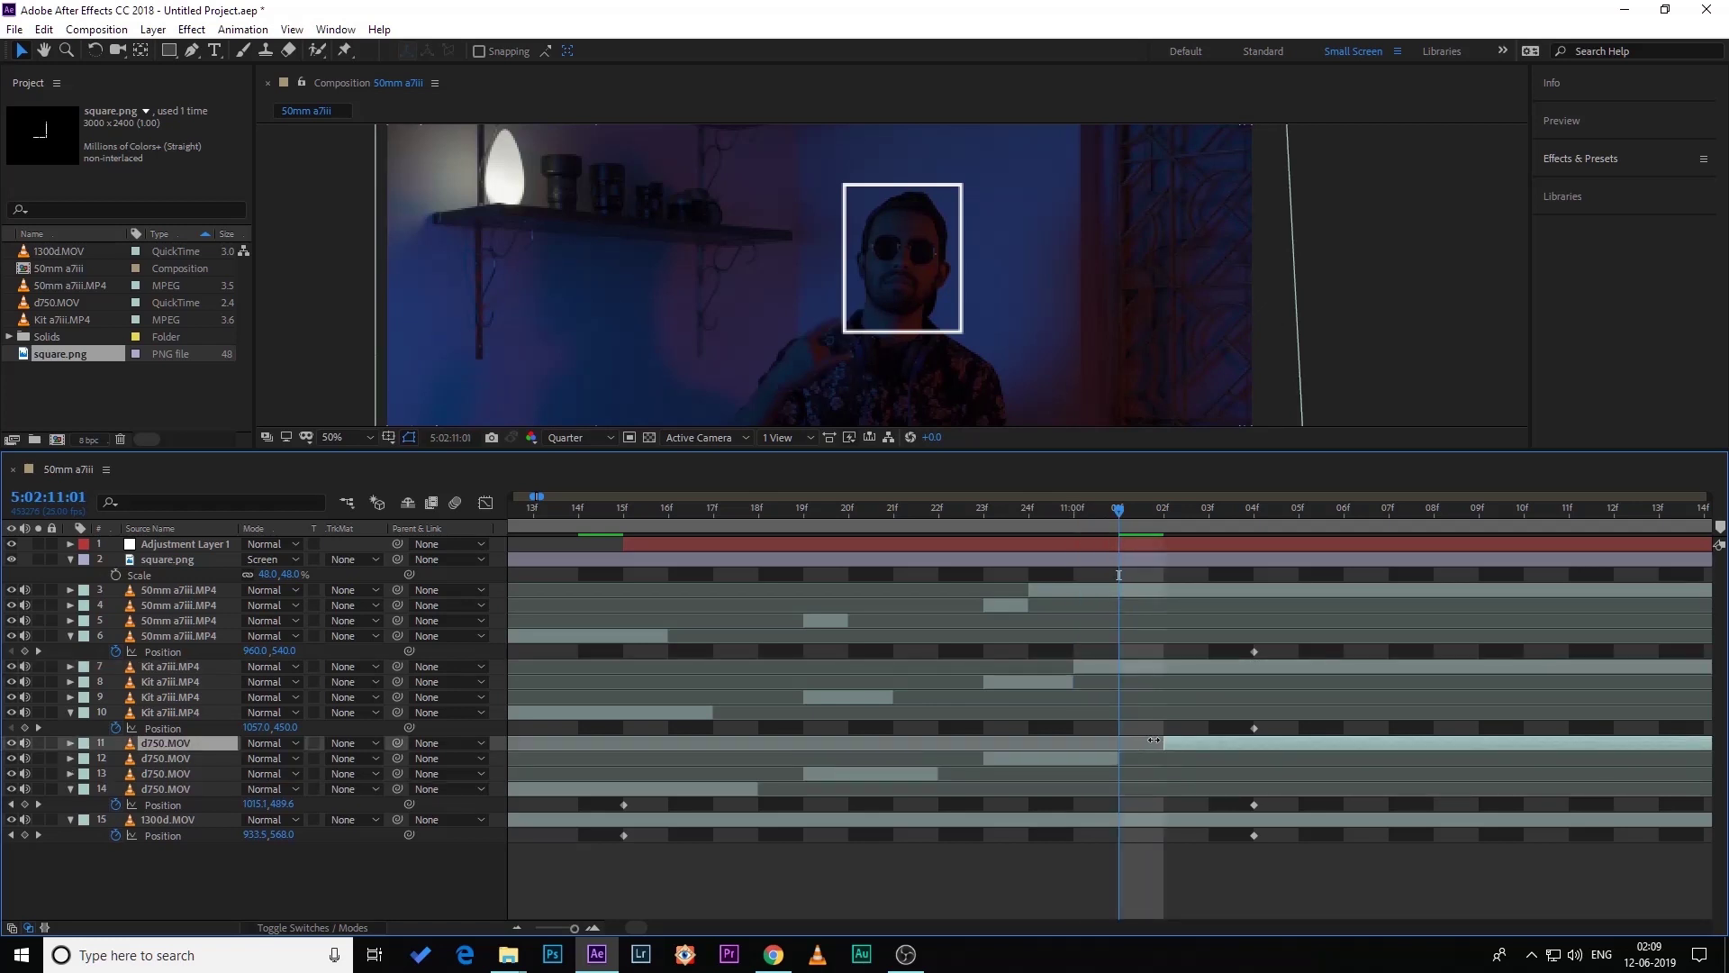
- Trim the starts of the newest d750.MOV, Kit a7iii.MP4 and 50mm a7iii.MP4 segments to 5:02:11:02
left_click(1078, 666)
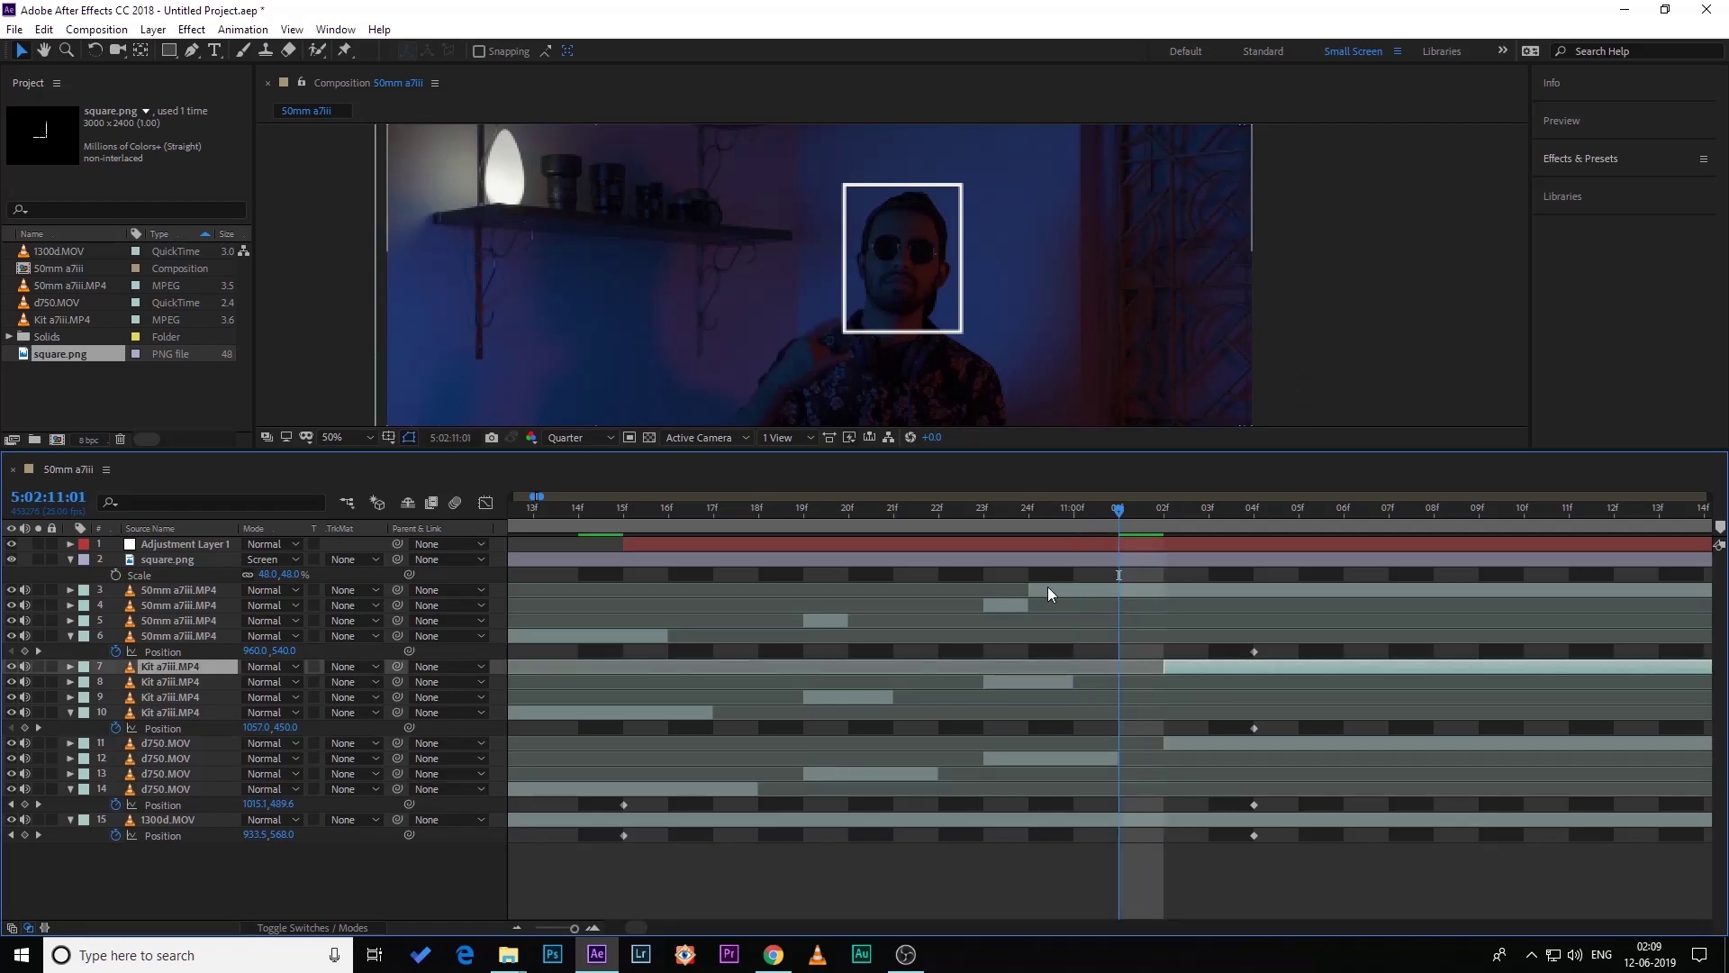
left_click_drag(1030, 587, 1163, 589)
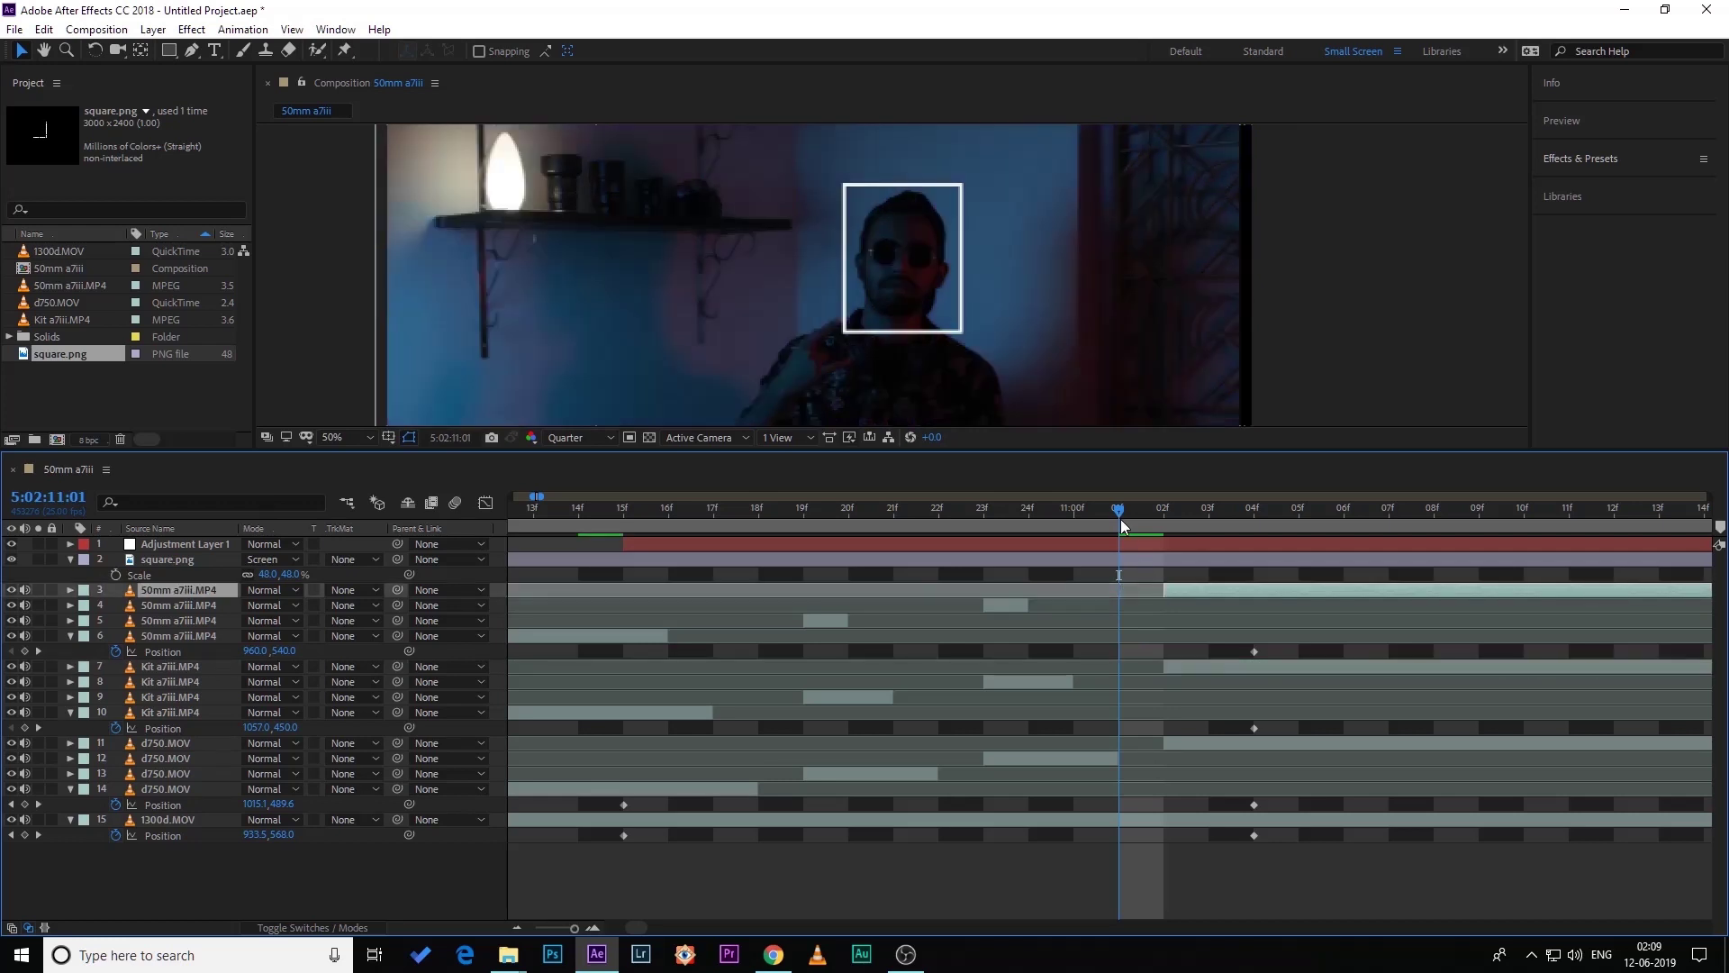
left_click(1160, 524)
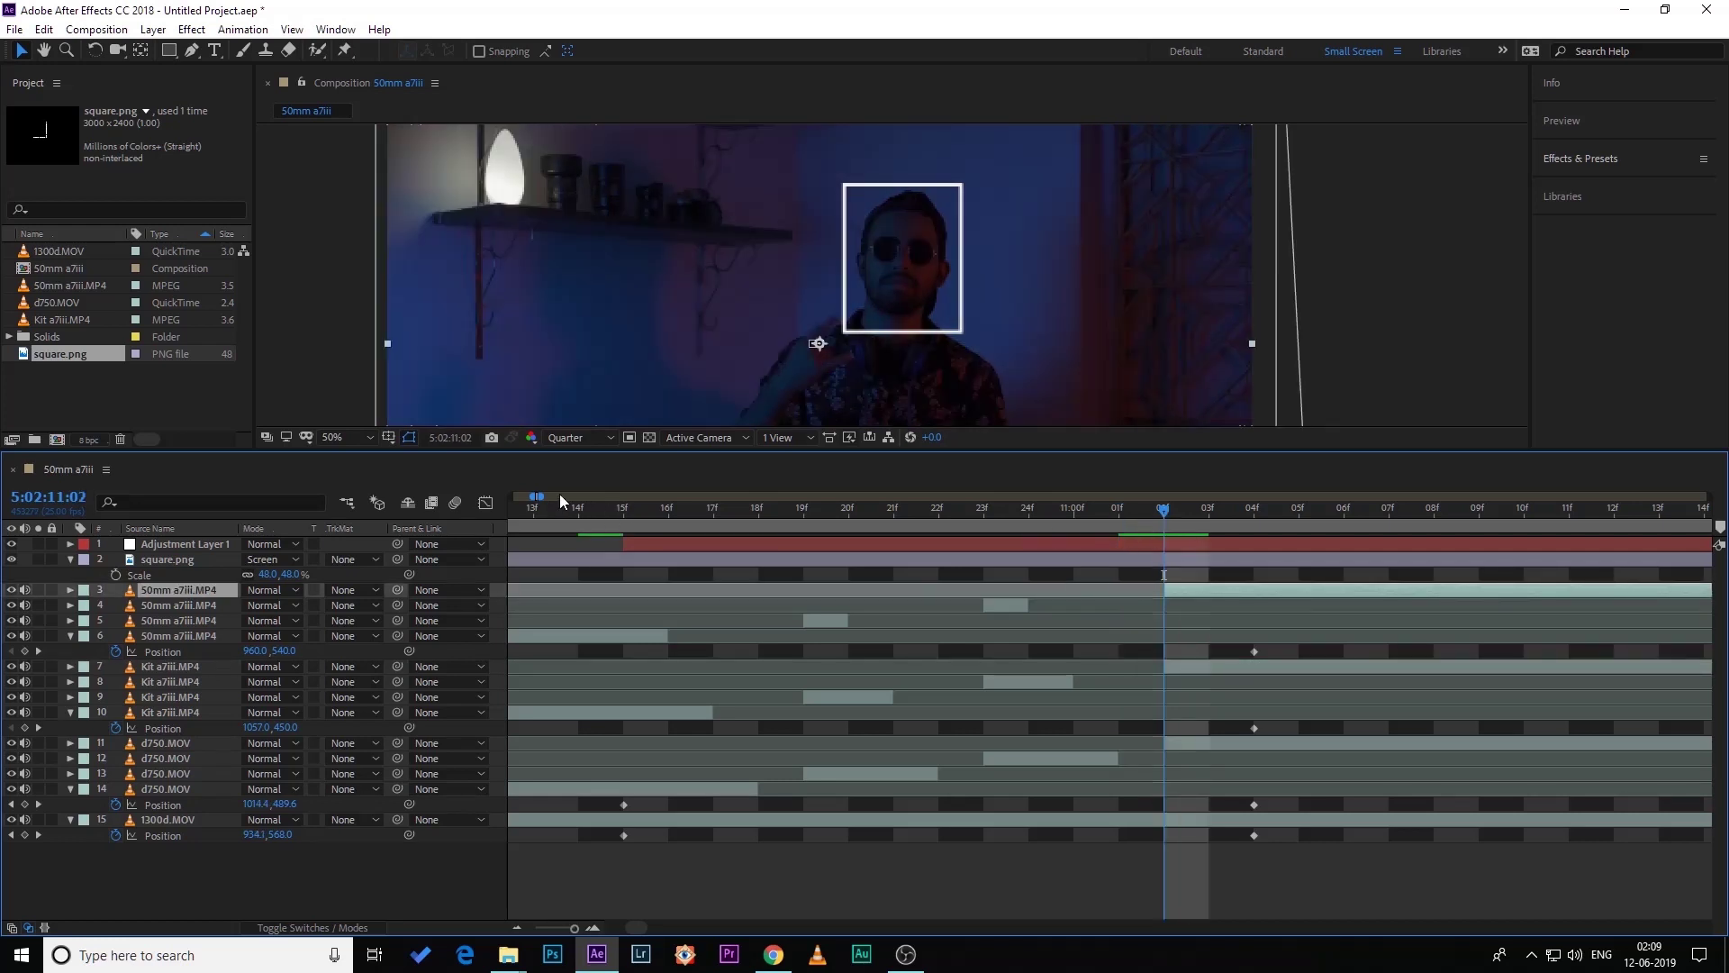
left_click_drag(1061, 664, 599, 745)
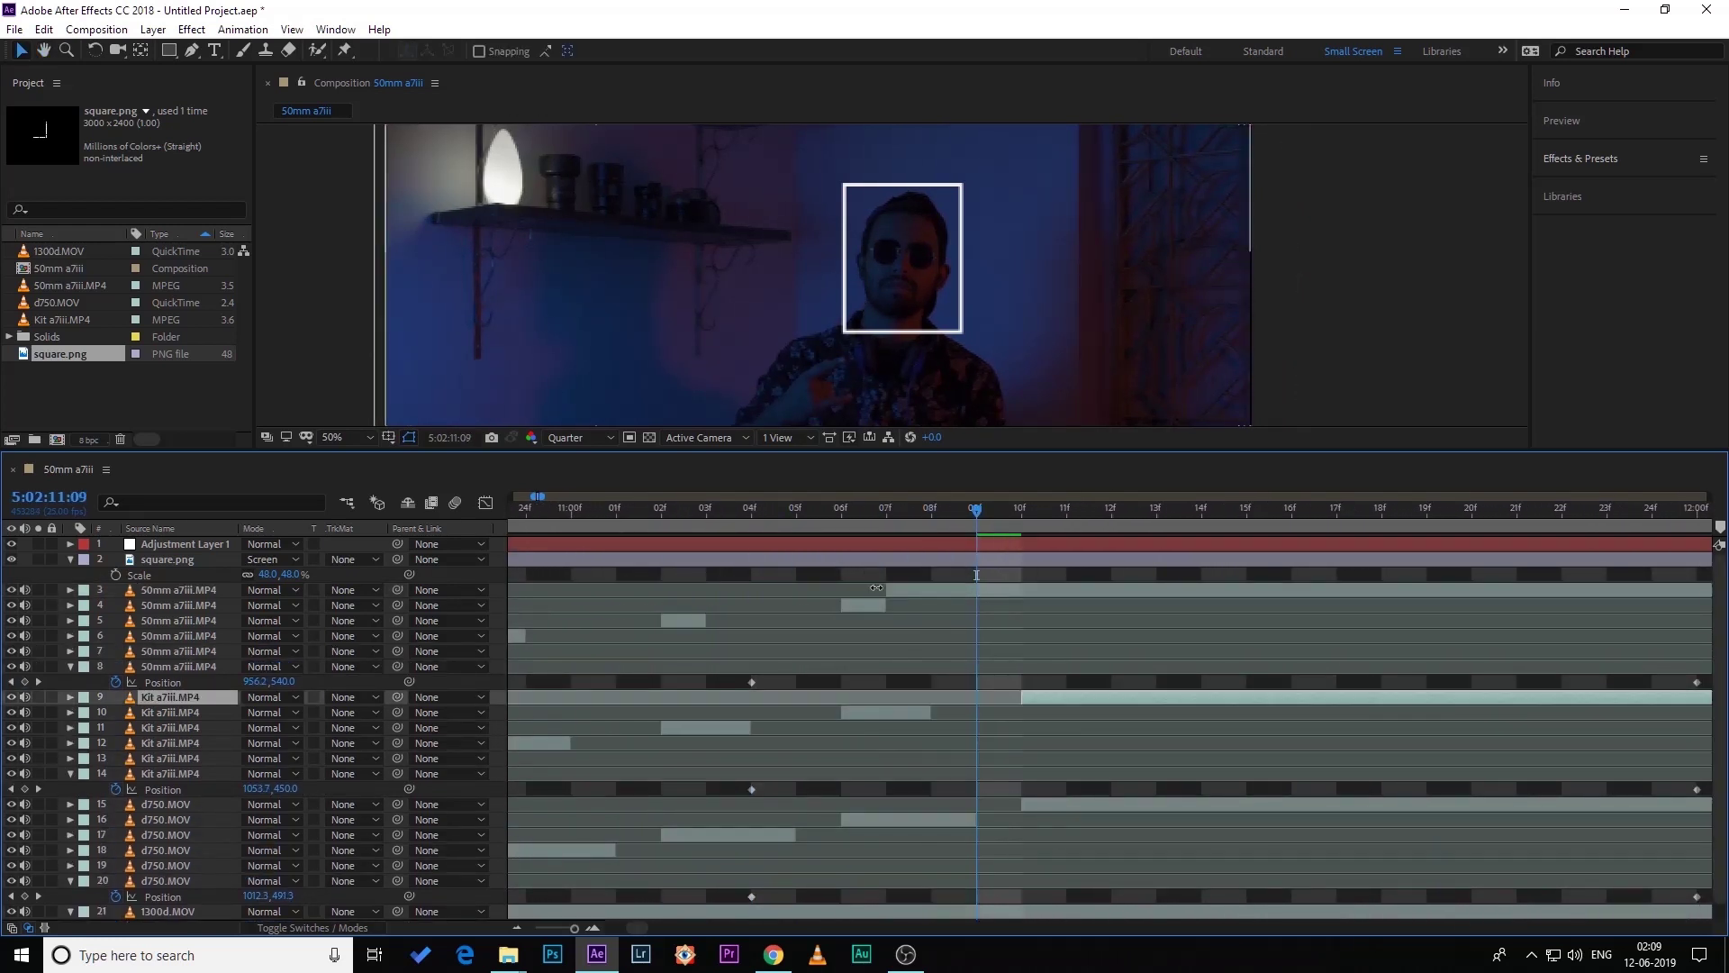
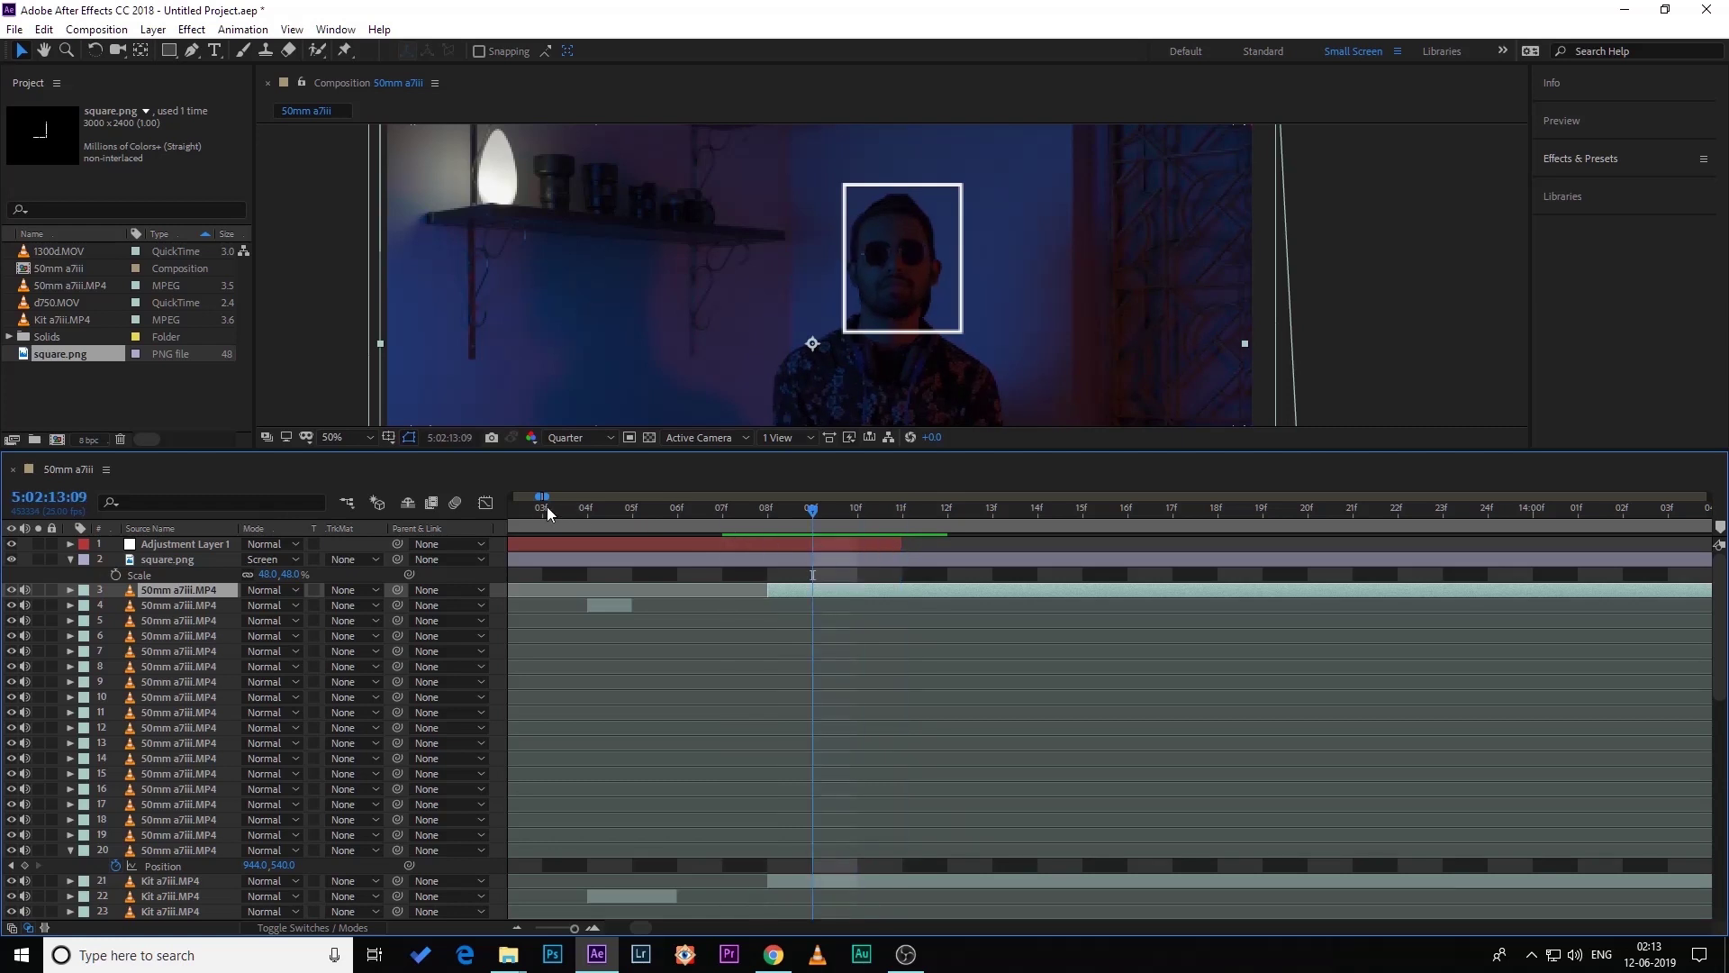
- Enlarge the composition viewing area and centre the whole frame in it at 50% magnification
left_click_drag(537, 496, 523, 495)
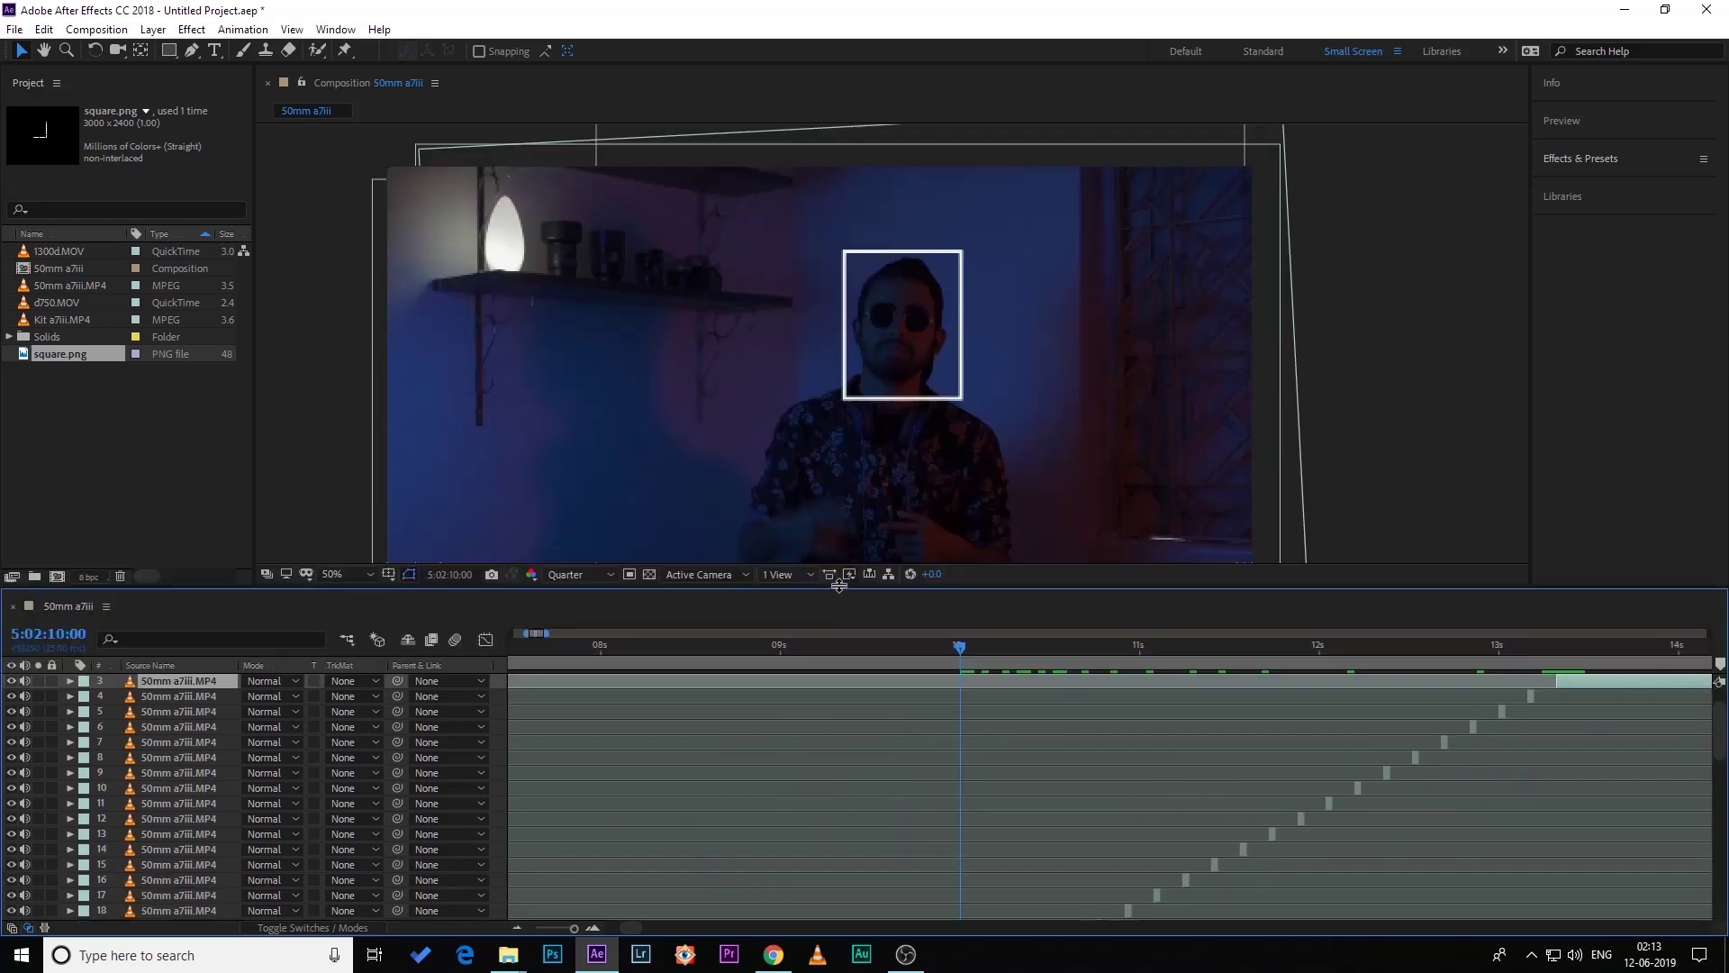
left_click_drag(838, 591, 832, 696)
scroll(869, 477, "down", 2)
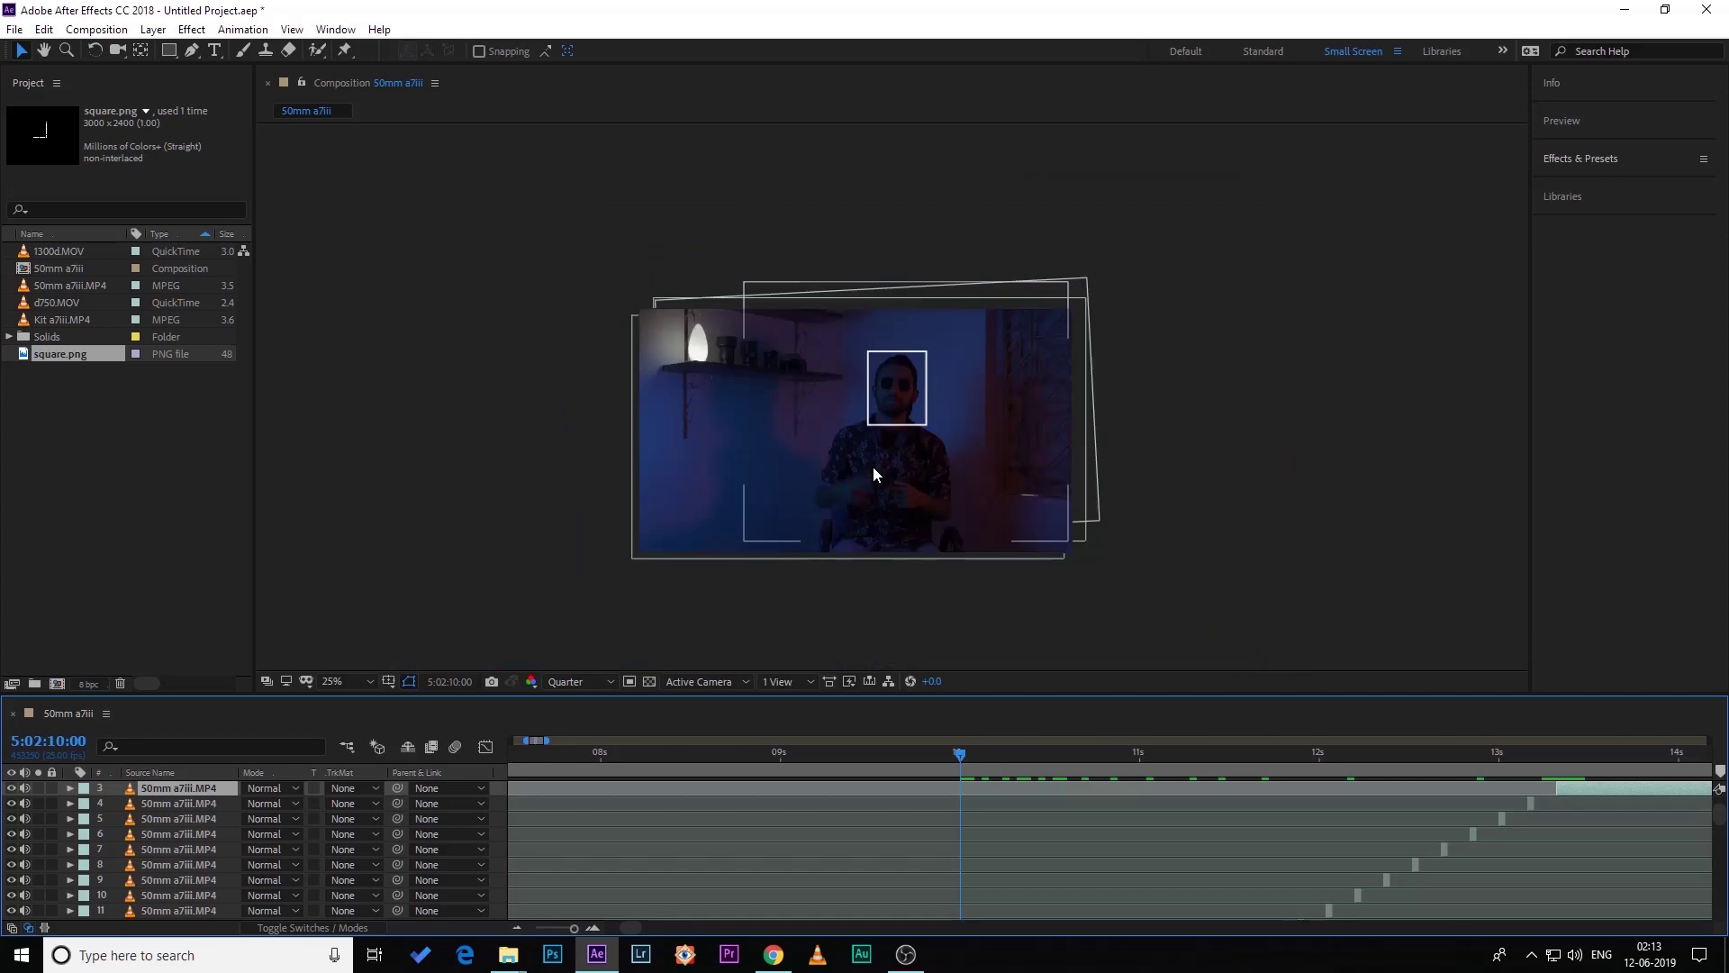
scroll(873, 467, "up", 4)
scroll(845, 419, "down", 2)
left_click_drag(852, 428, 871, 466)
key("v")
- Hide the square.png layer and preview the camera-switching sequence from 5:02:08:23
left_click(765, 753)
scroll(652, 811, "up", 2)
left_click(652, 806)
key("s")
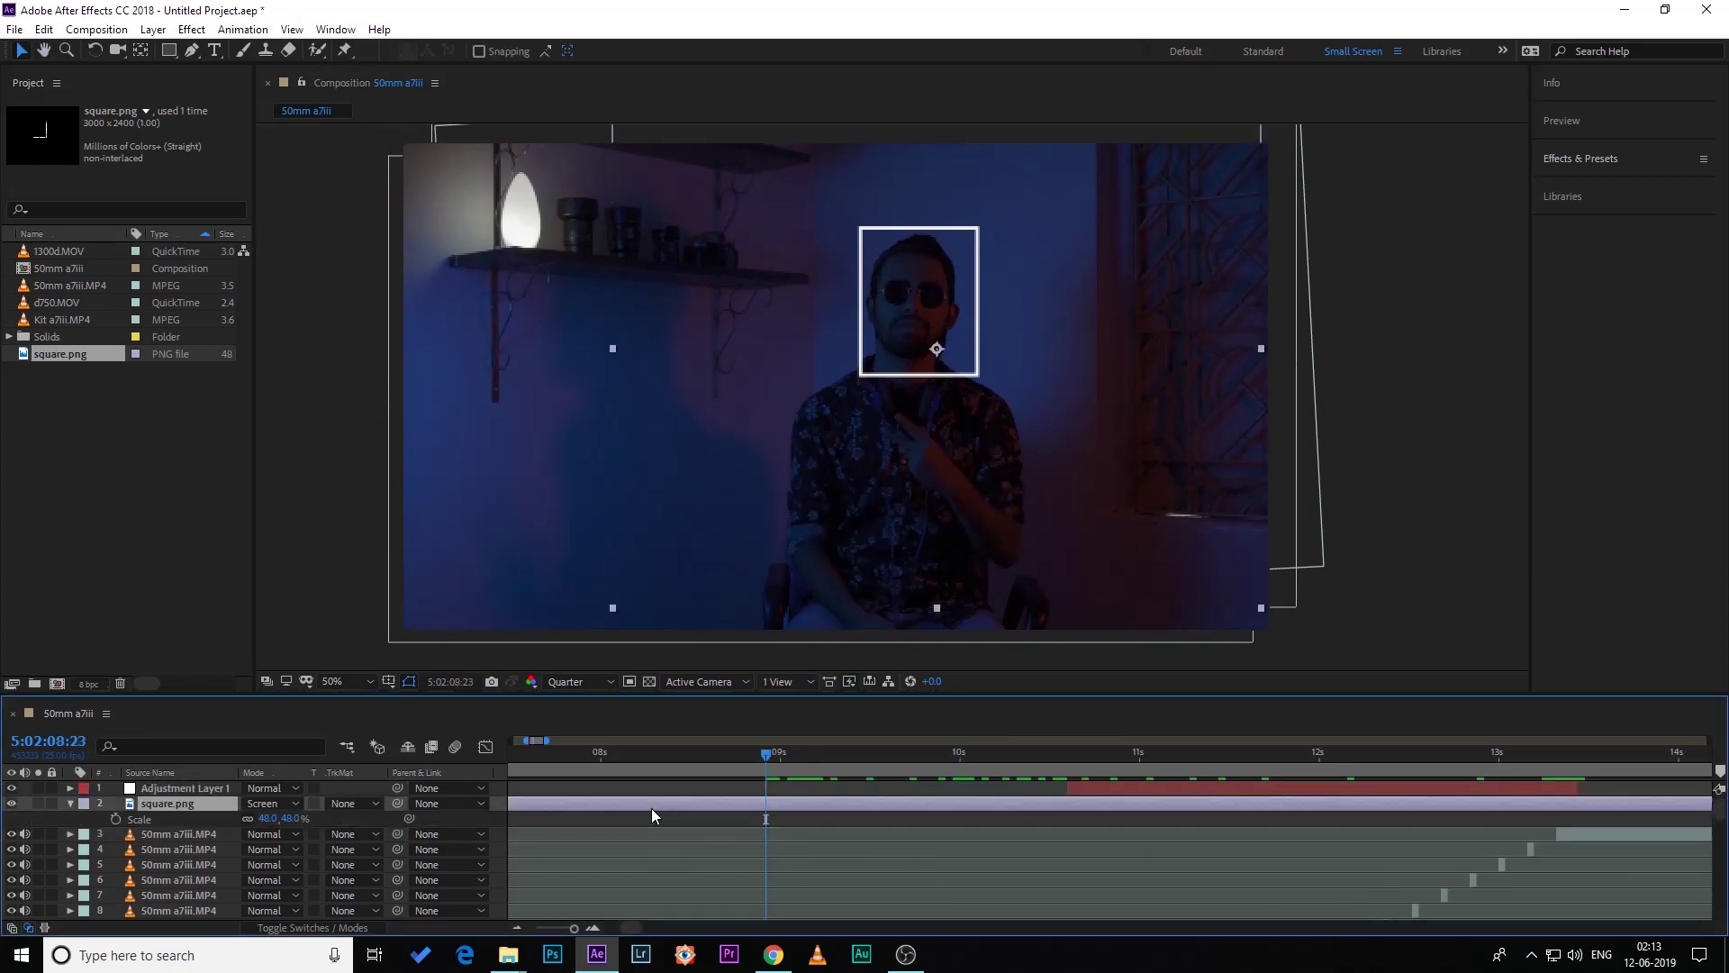
left_click(10, 803)
key("space")
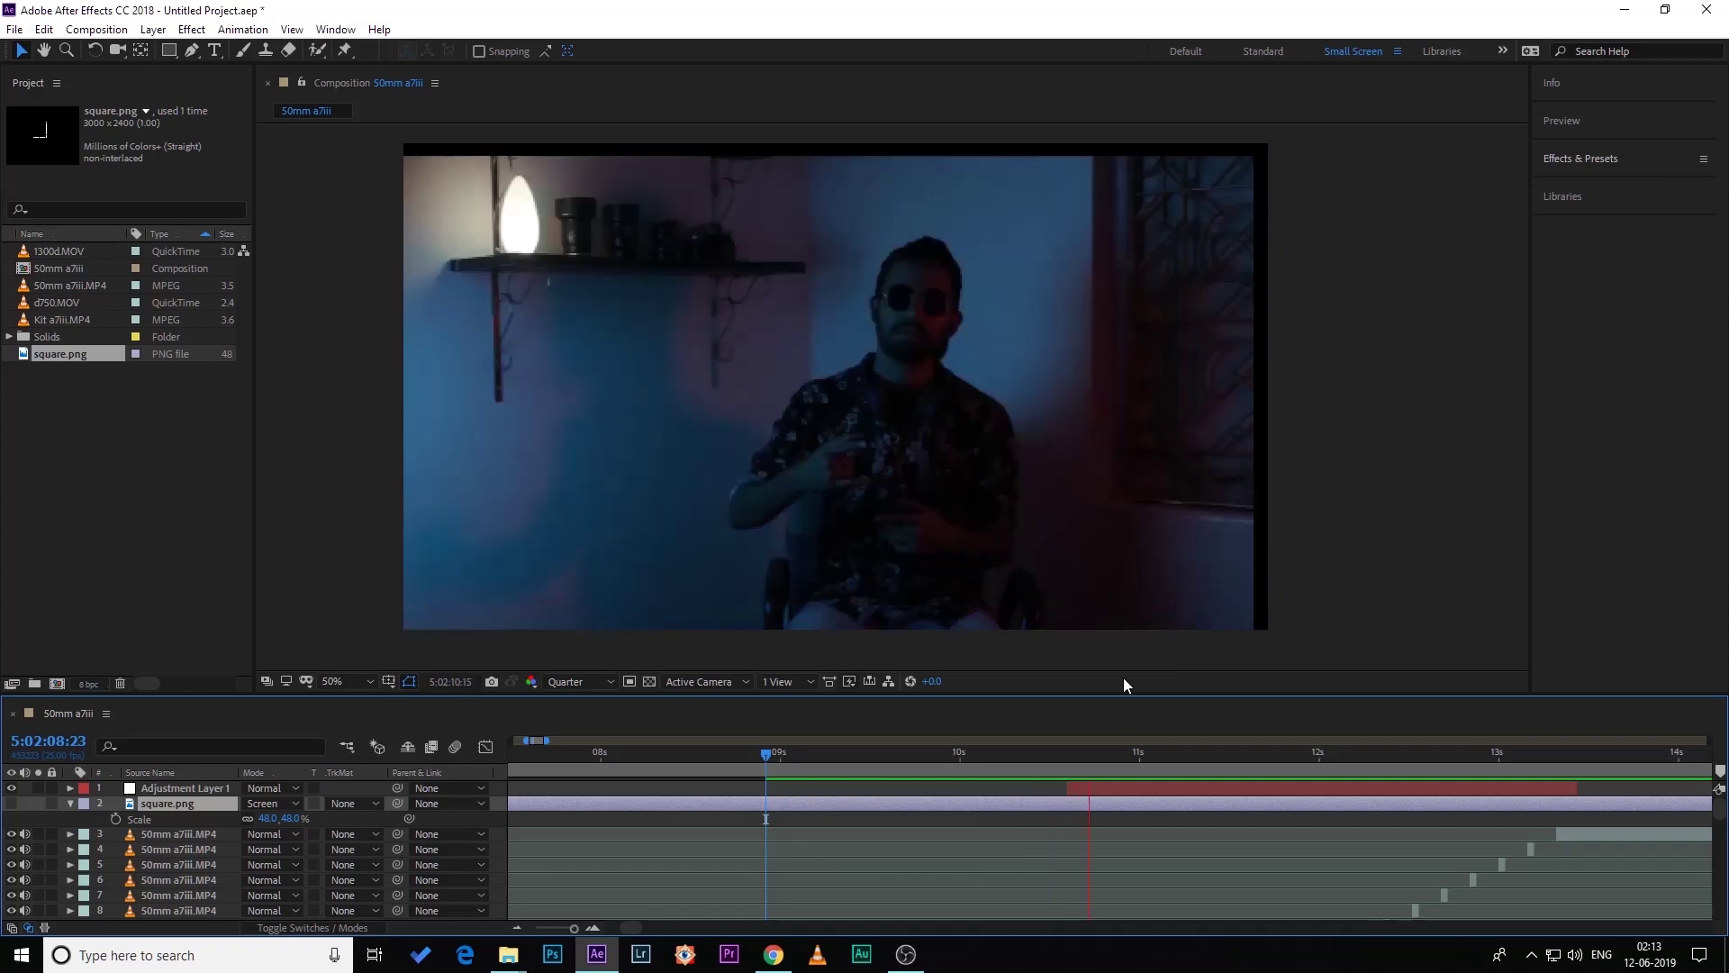
key("space")
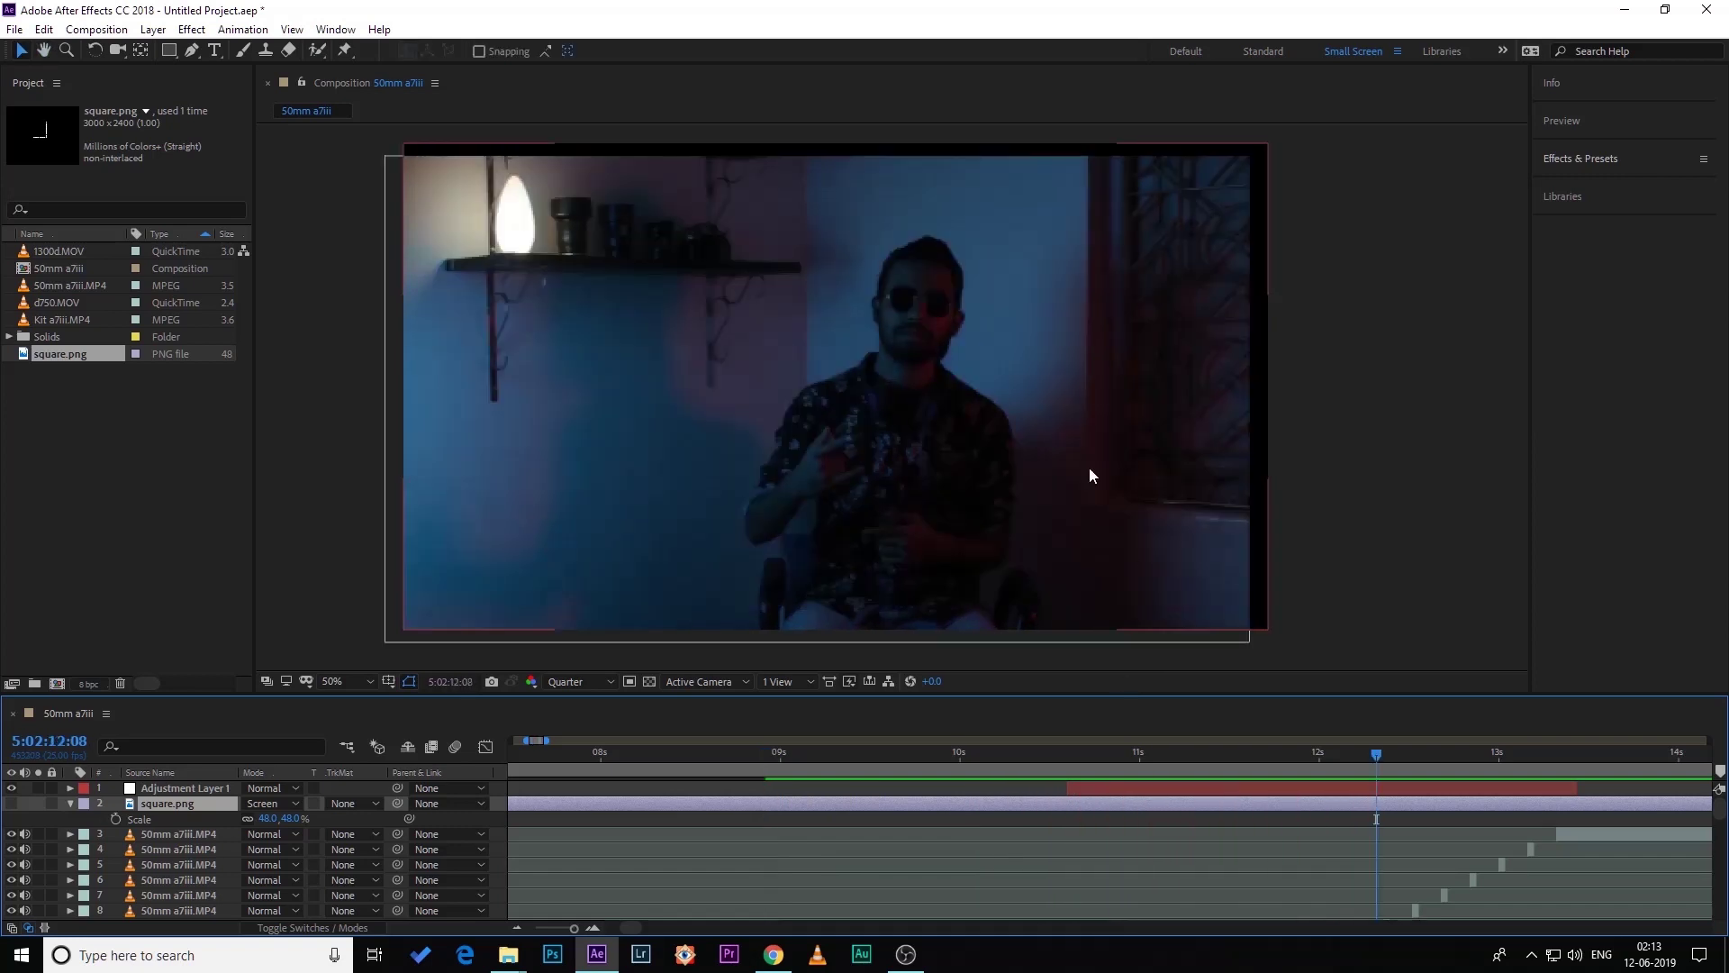
- Scale all footage layers, excluding square.png and Adjustment Layer 1, to 126% so the clips fill the frame at 5:02:12:06
left_click(1360, 759)
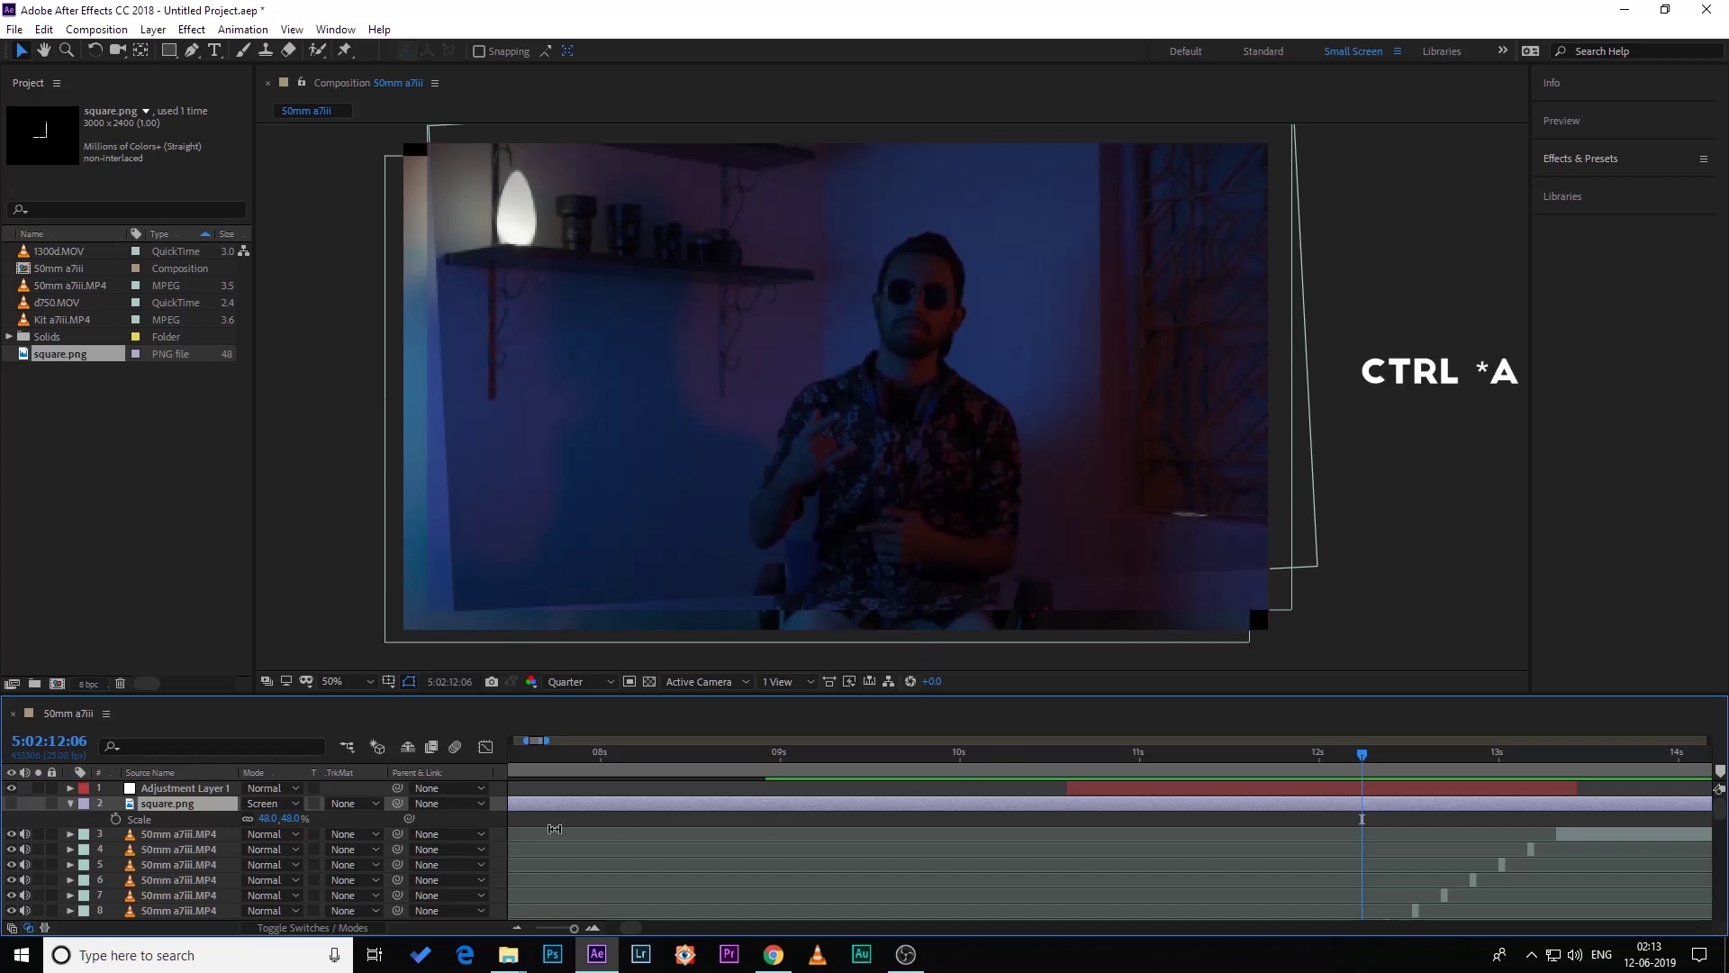
key("ctrl+a")
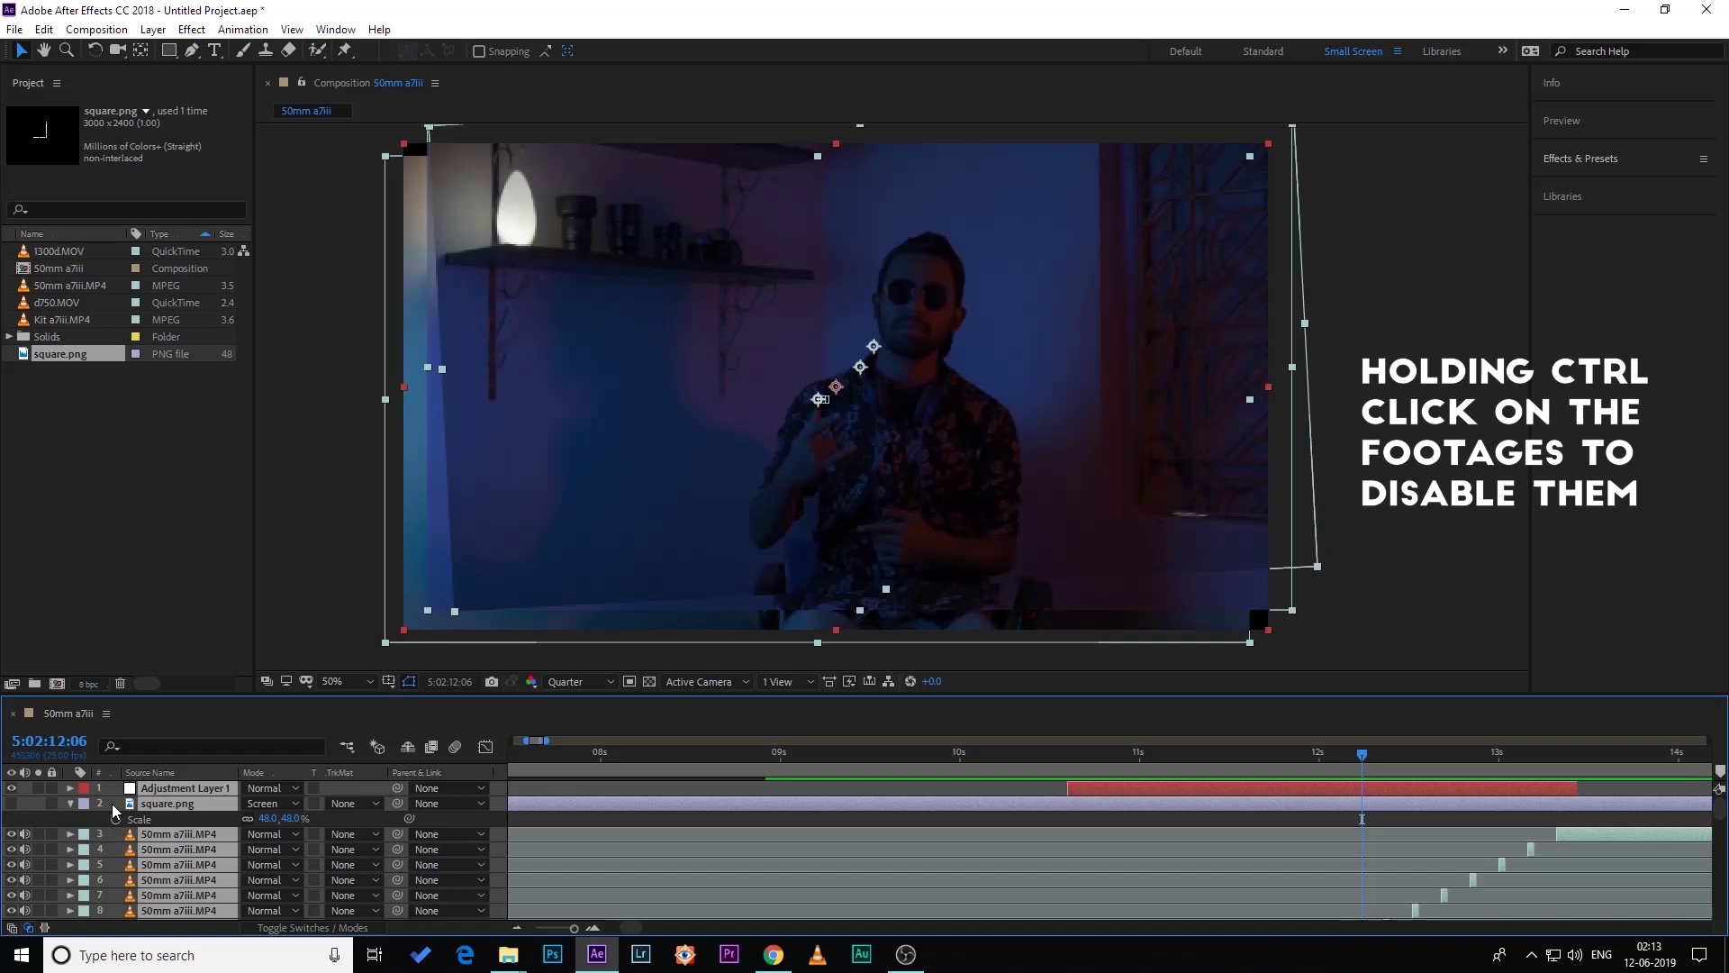
left_click(170, 803, "ctrl")
left_click(169, 790, "ctrl")
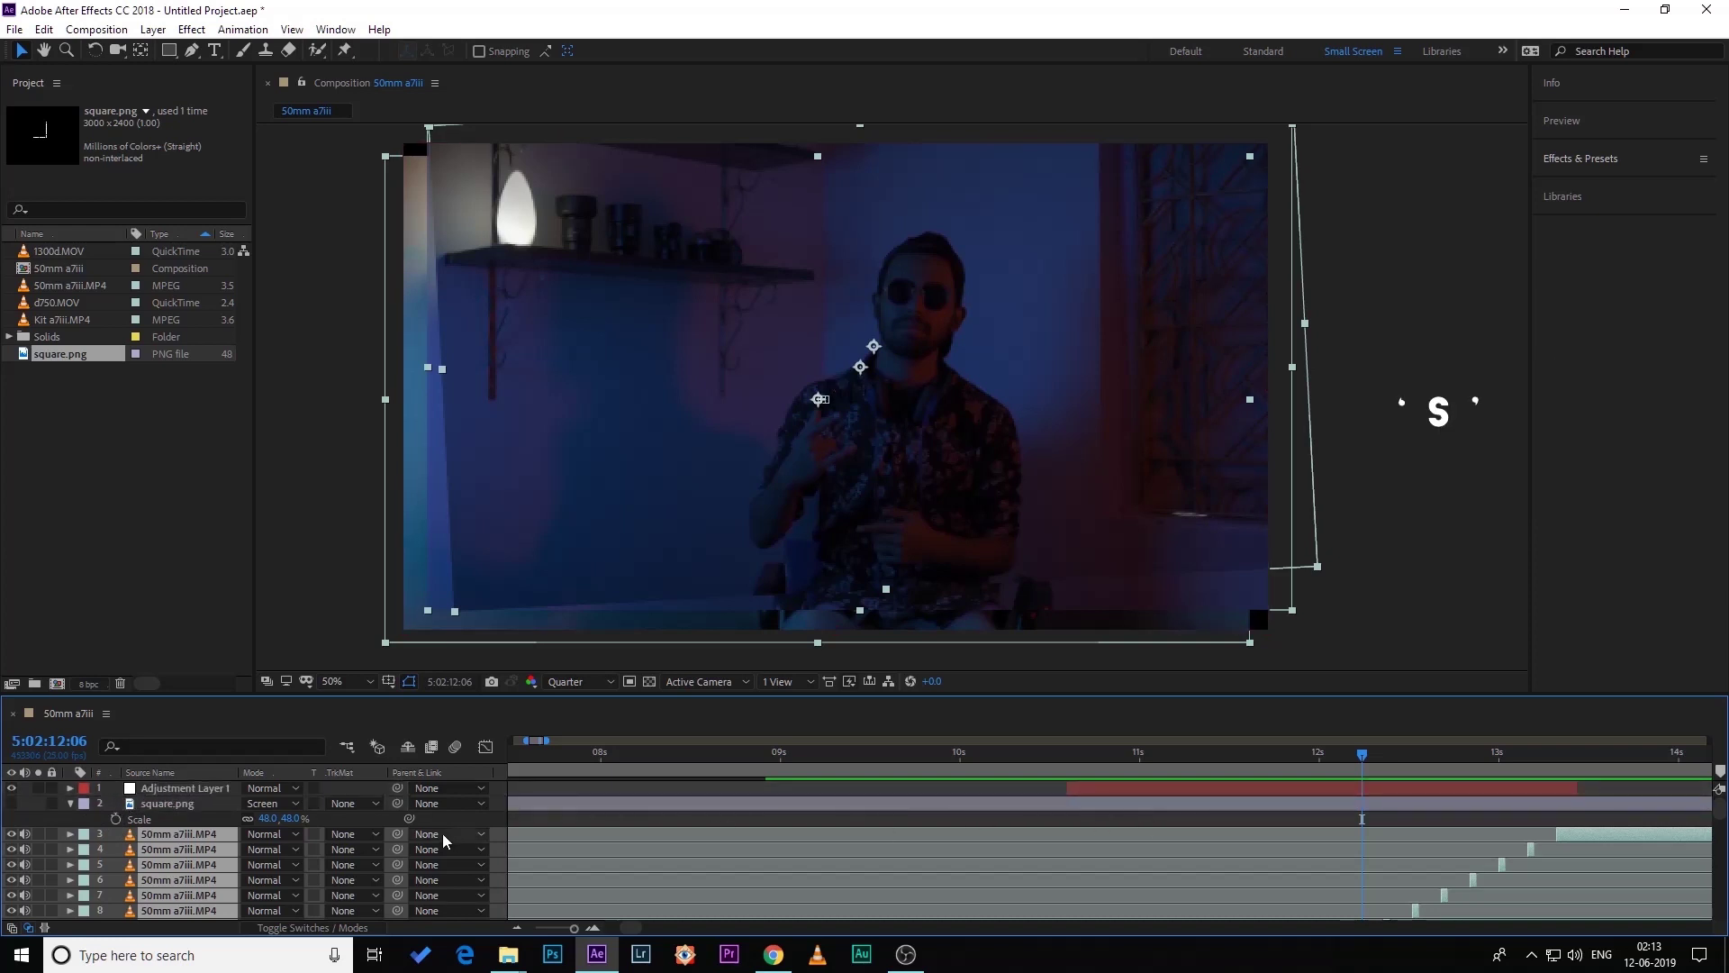
key("s")
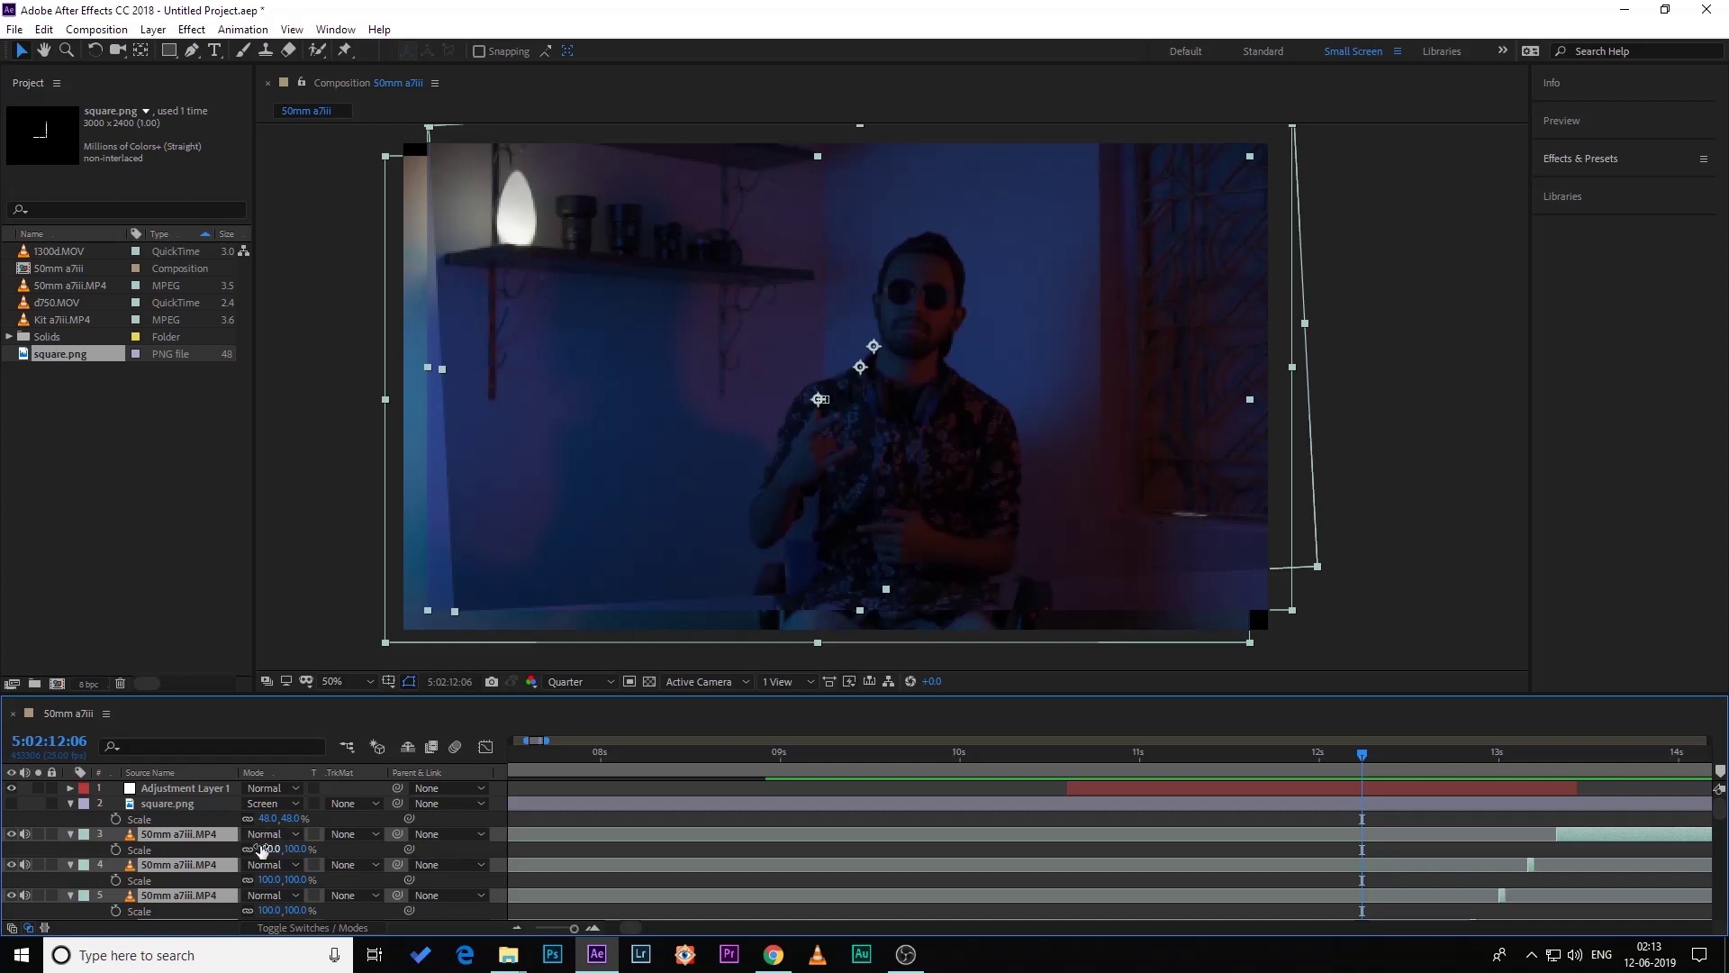
mouse_move(267, 848)
left_mouse_down()
mouse_move(302, 848)
mouse_move(286, 848)
left_mouse_up()
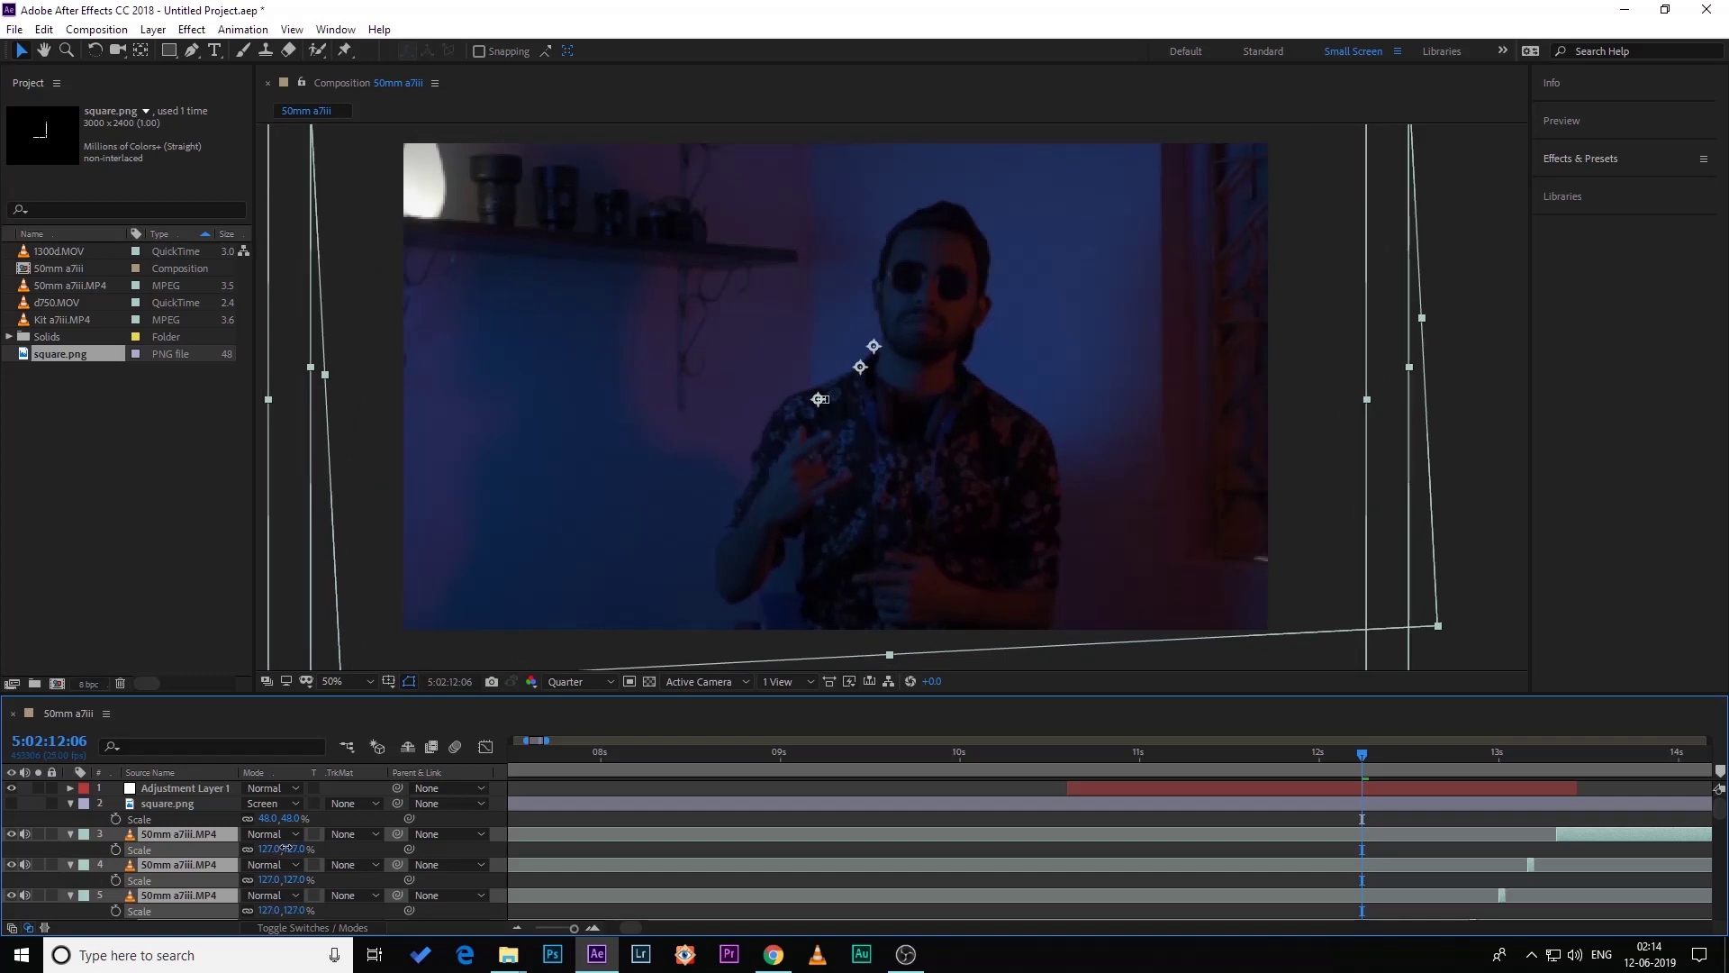
left_click_drag(286, 849, 285, 848)
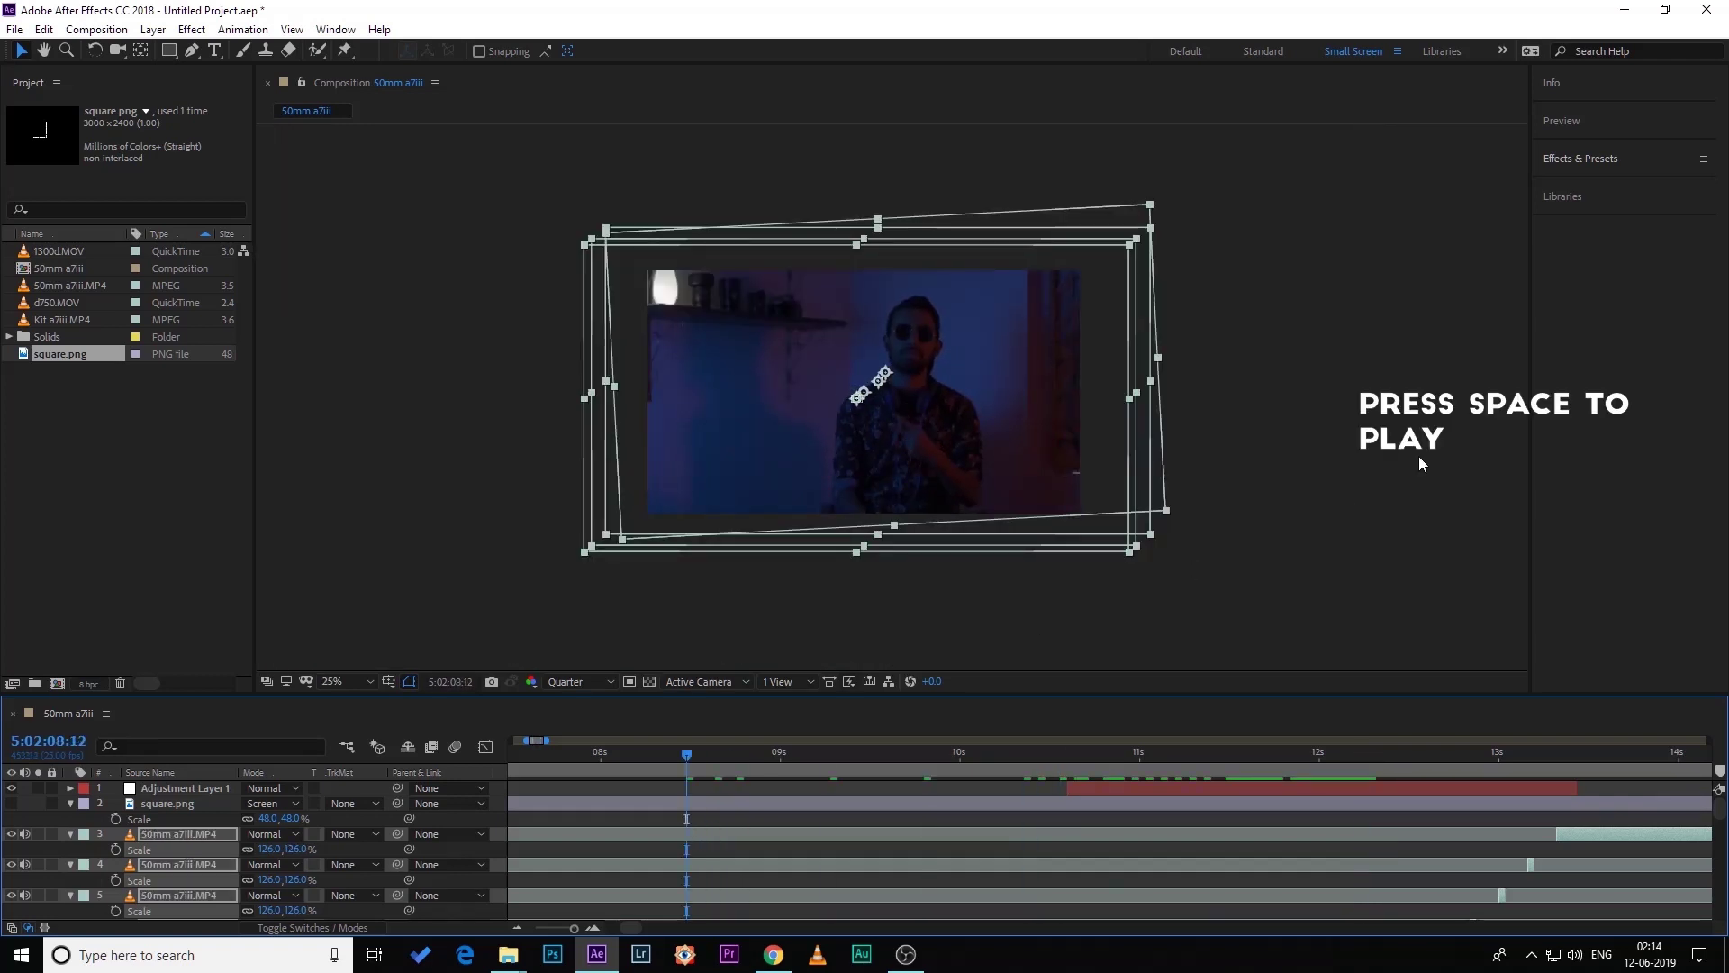
- Play back the finished glitch effect from 5:02:08:12 and again from 5:02:10:09
key("space")
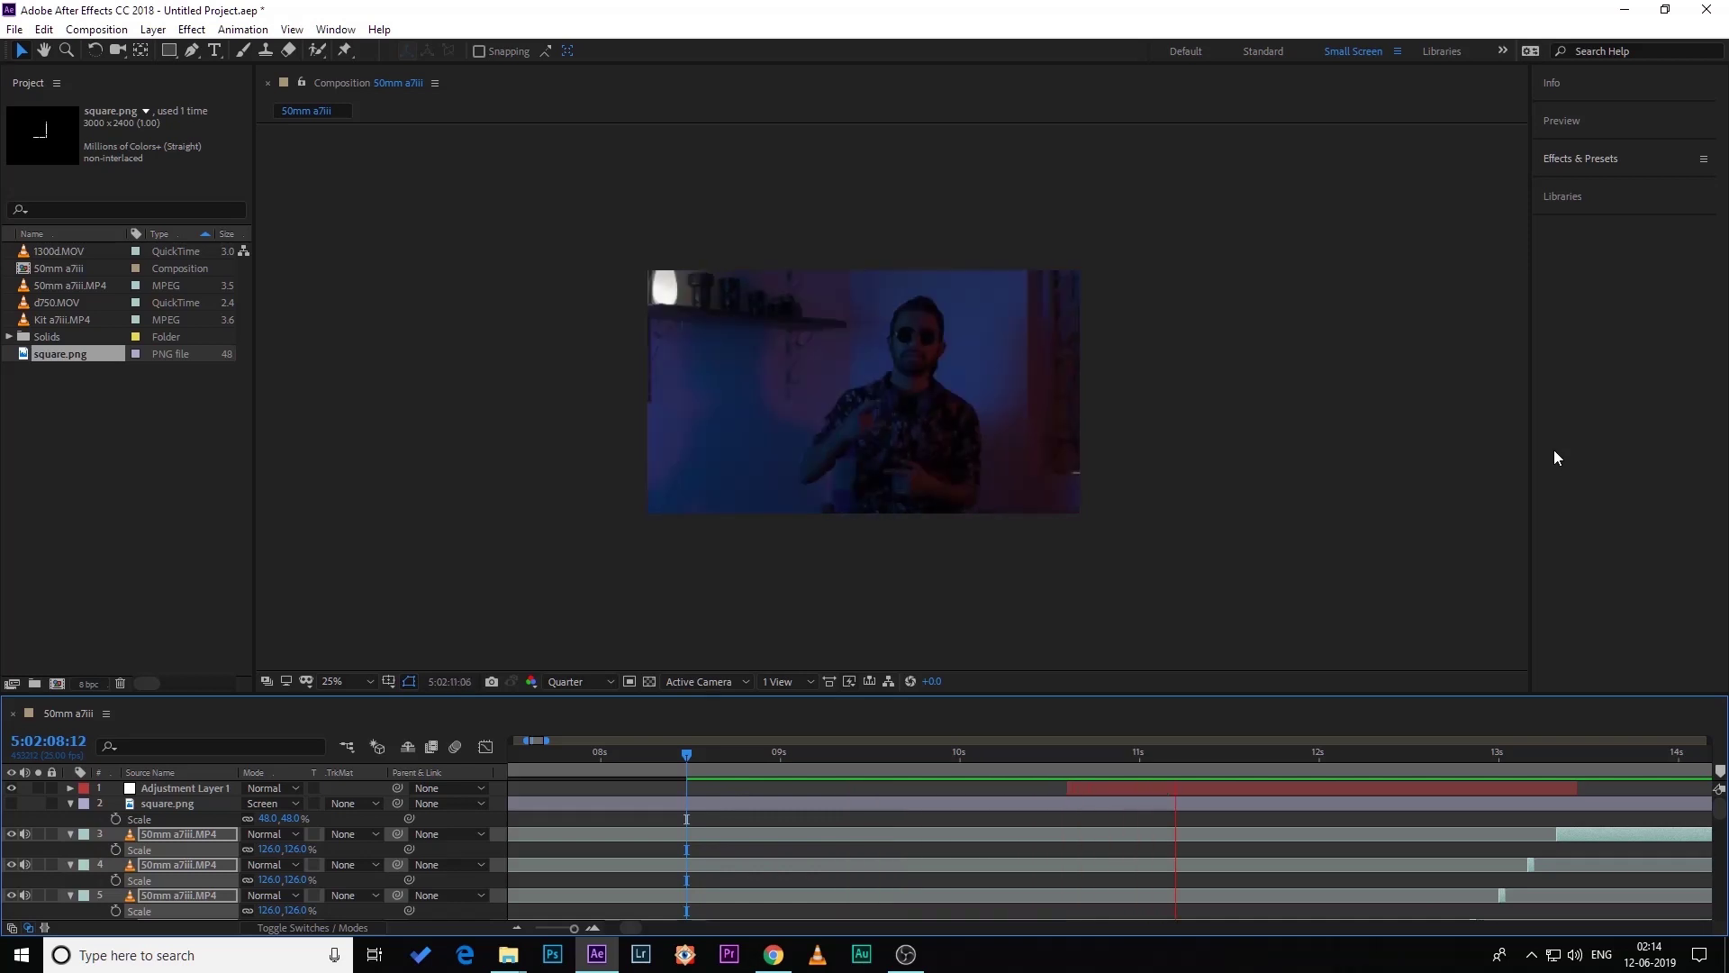
left_click_drag(1333, 753, 1024, 753)
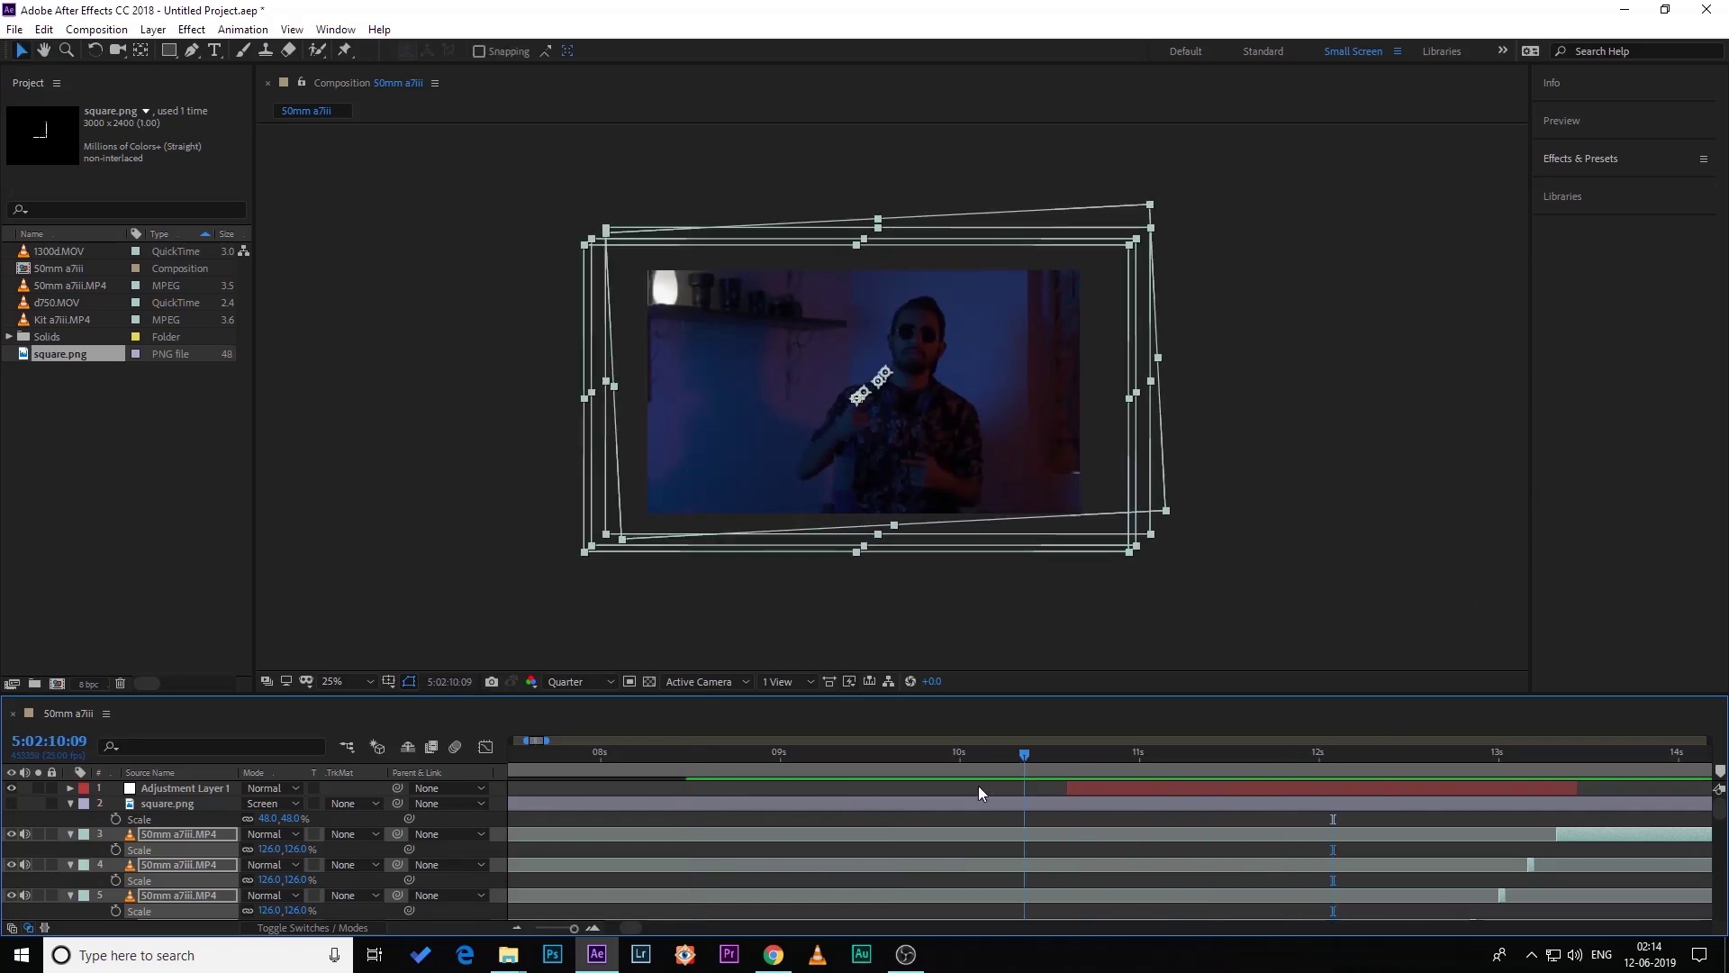
key("space")
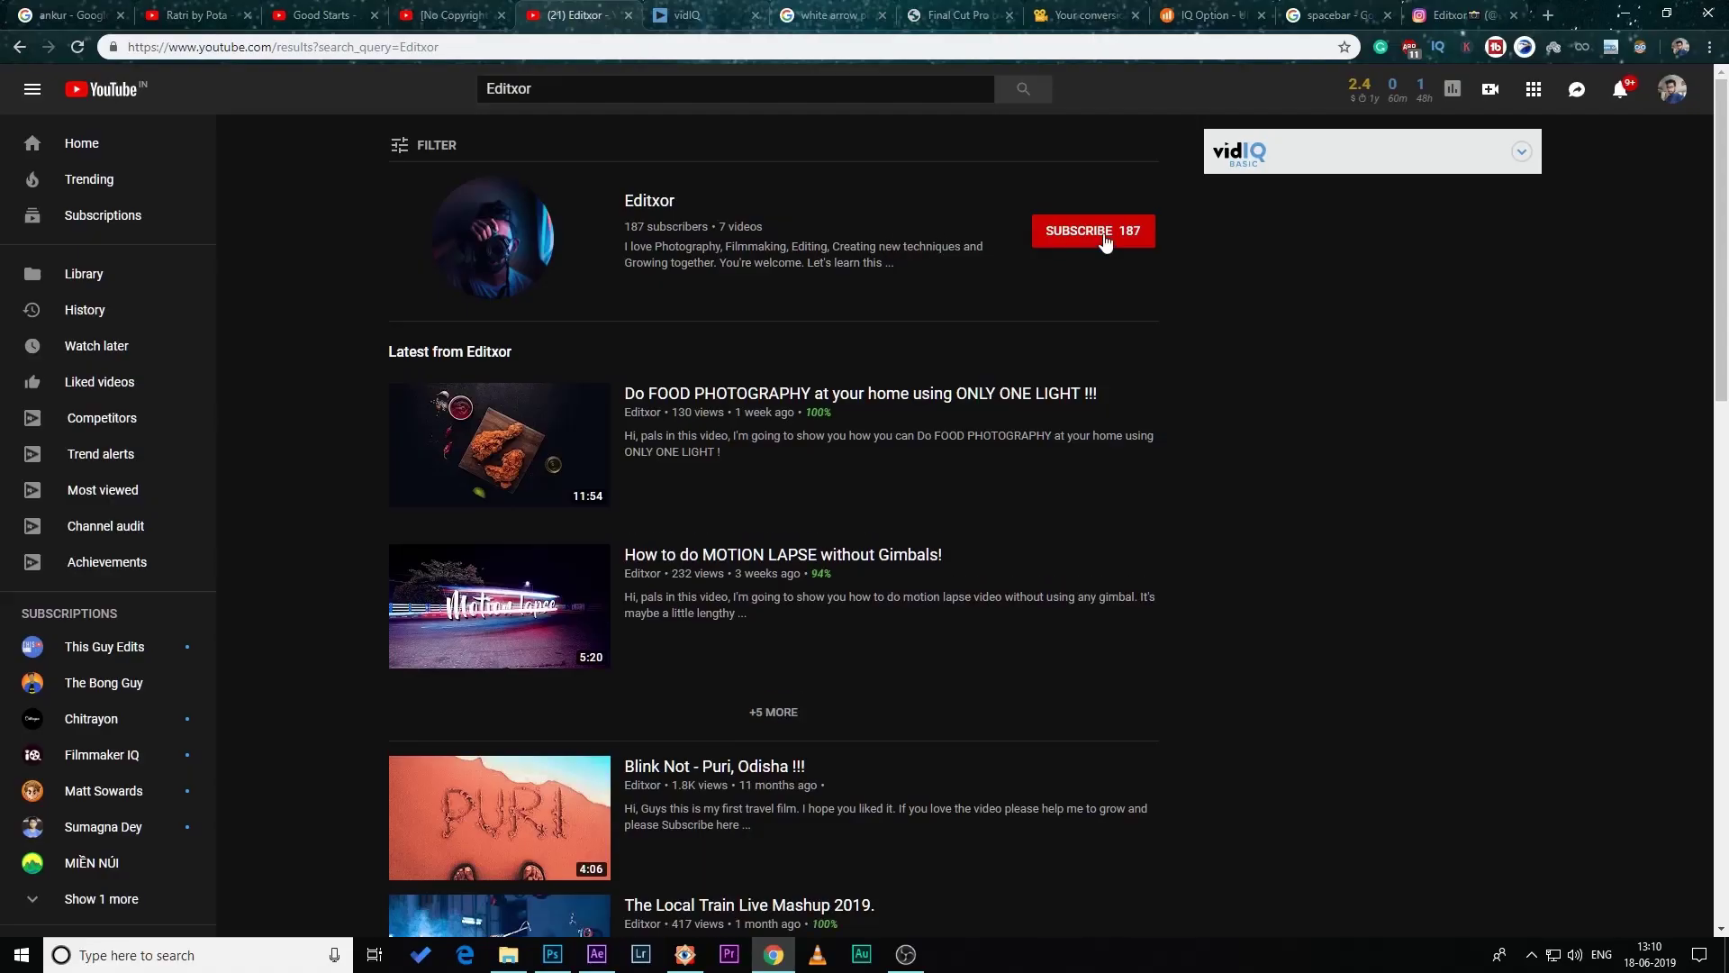
- Switch to YouTube in the browser and subscribe to the Editxor channel
left_click(1109, 237)
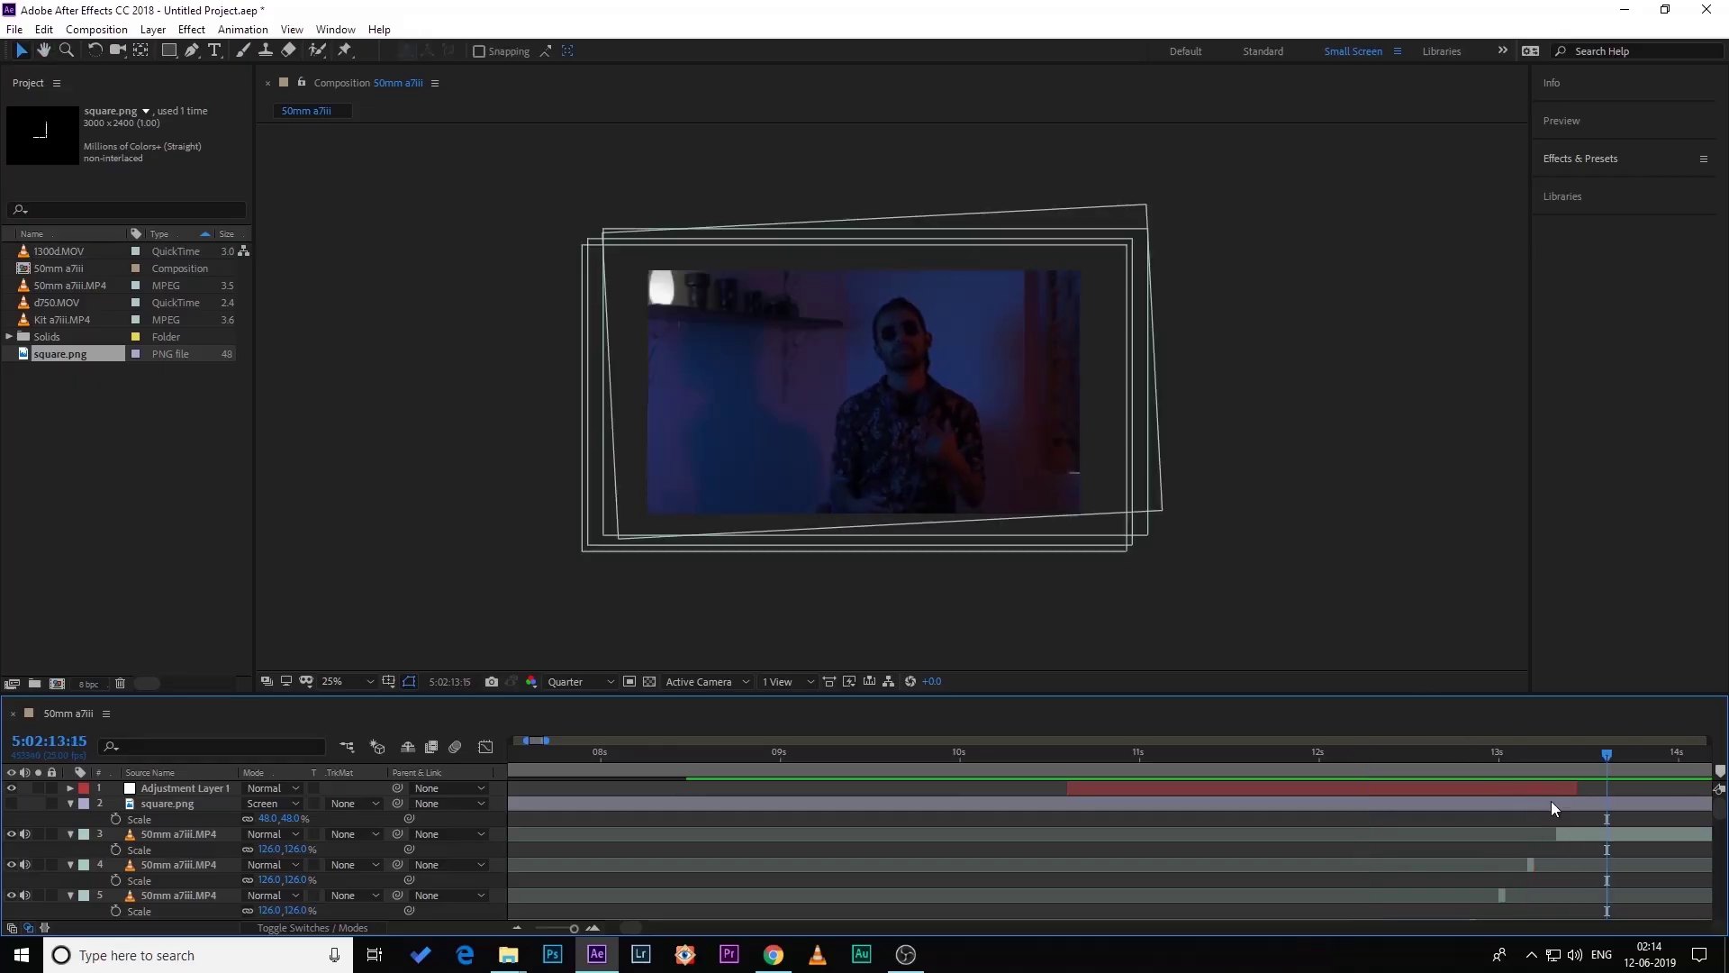
- Extend the start of the topmost 50mm a7iii.MP4 layer back to about 5:02:12:02
left_click_drag(1612, 755, 1330, 791)
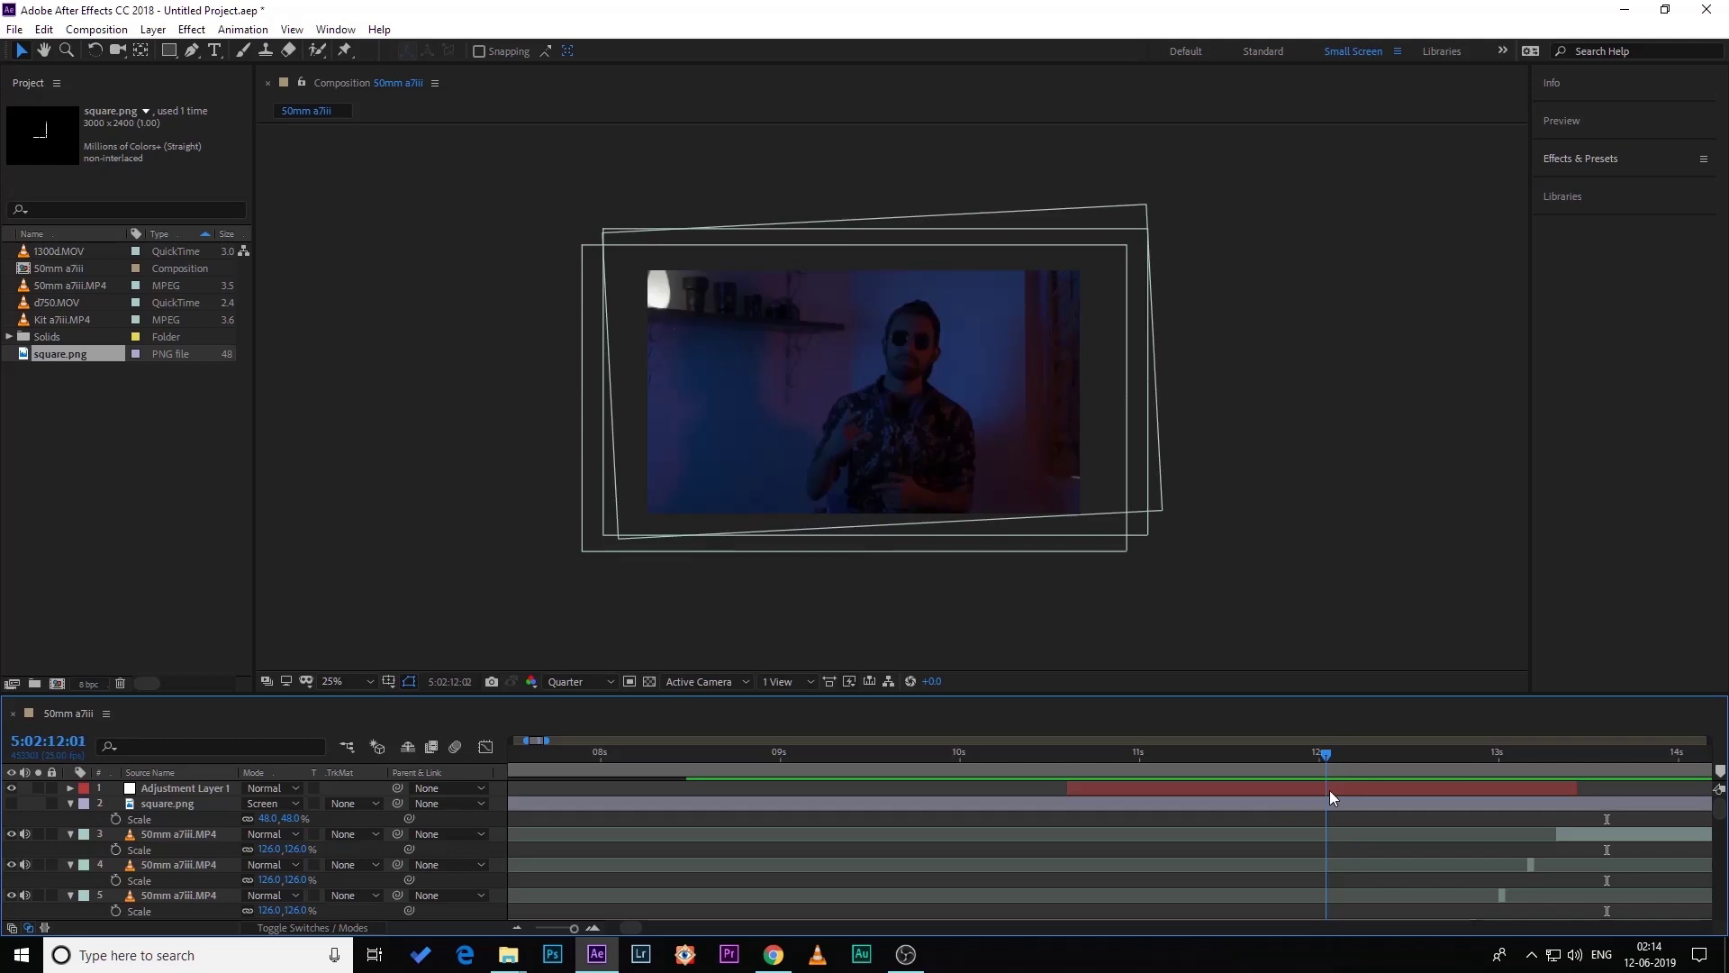
left_click(1332, 759)
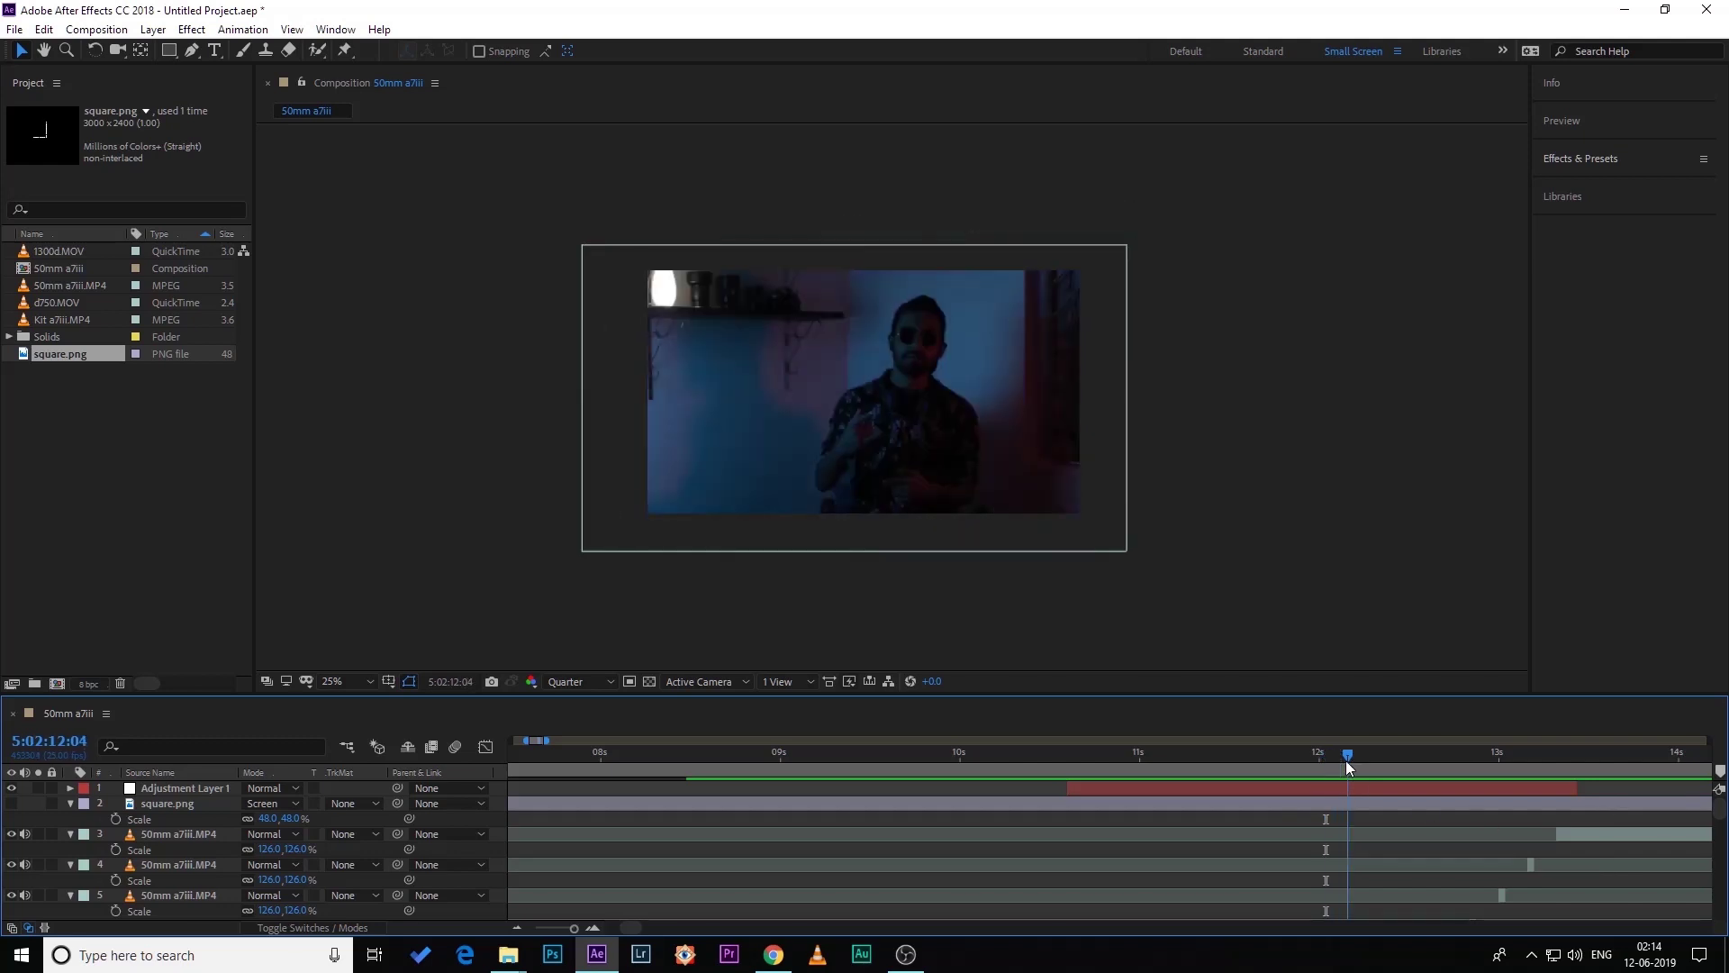
left_click(1554, 834)
left_click_drag(1554, 834, 1455, 839)
left_click_drag(1348, 839, 1337, 840)
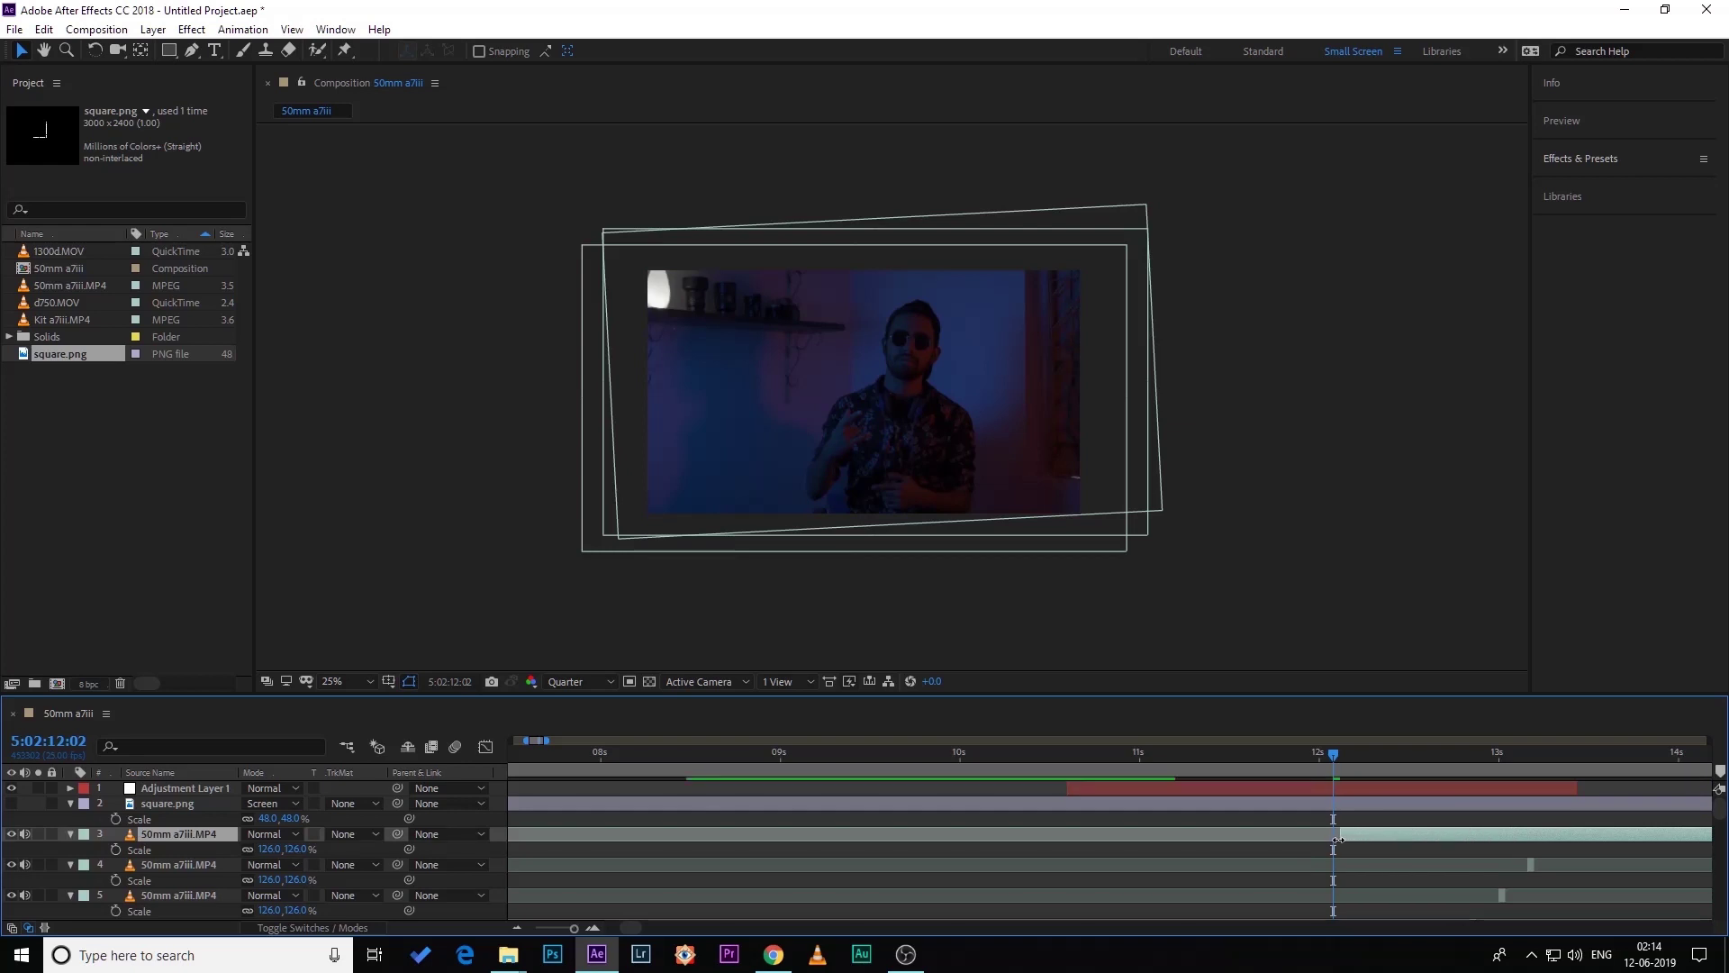
- Draw a wide rectangular mask across the subject's head on the topmost 50mm a7iii.MP4 layer at 5:02:12:03
left_click(1342, 762)
left_click(169, 52)
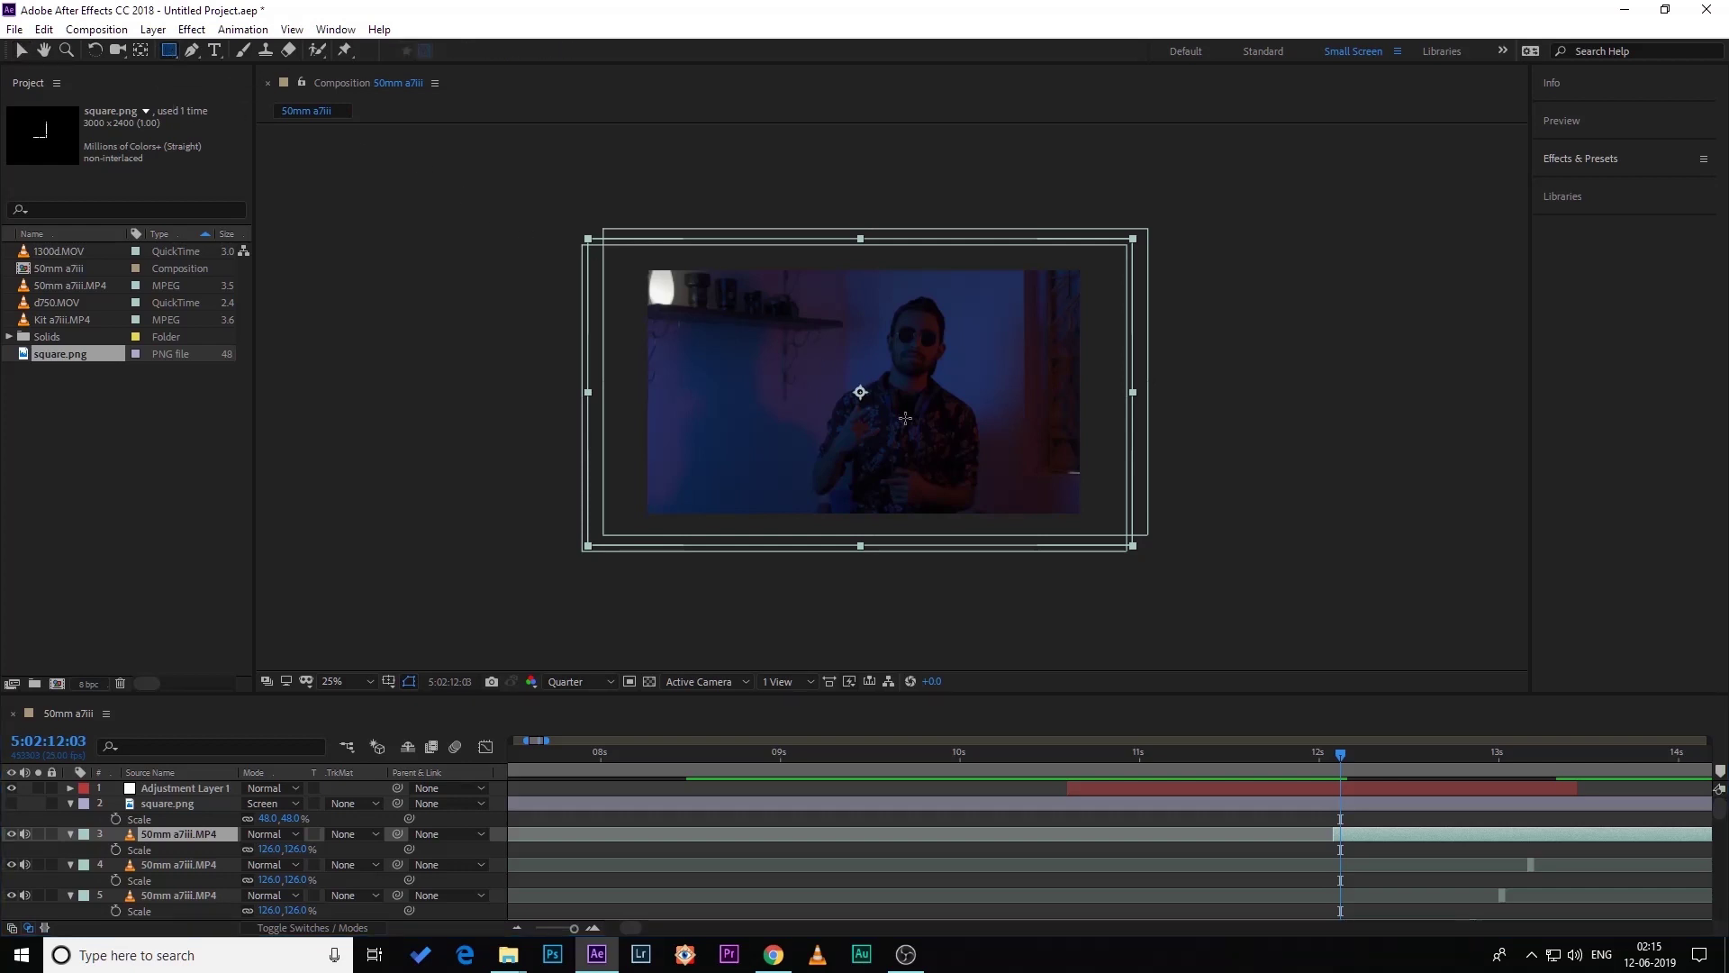
left_click_drag(636, 301, 1111, 383)
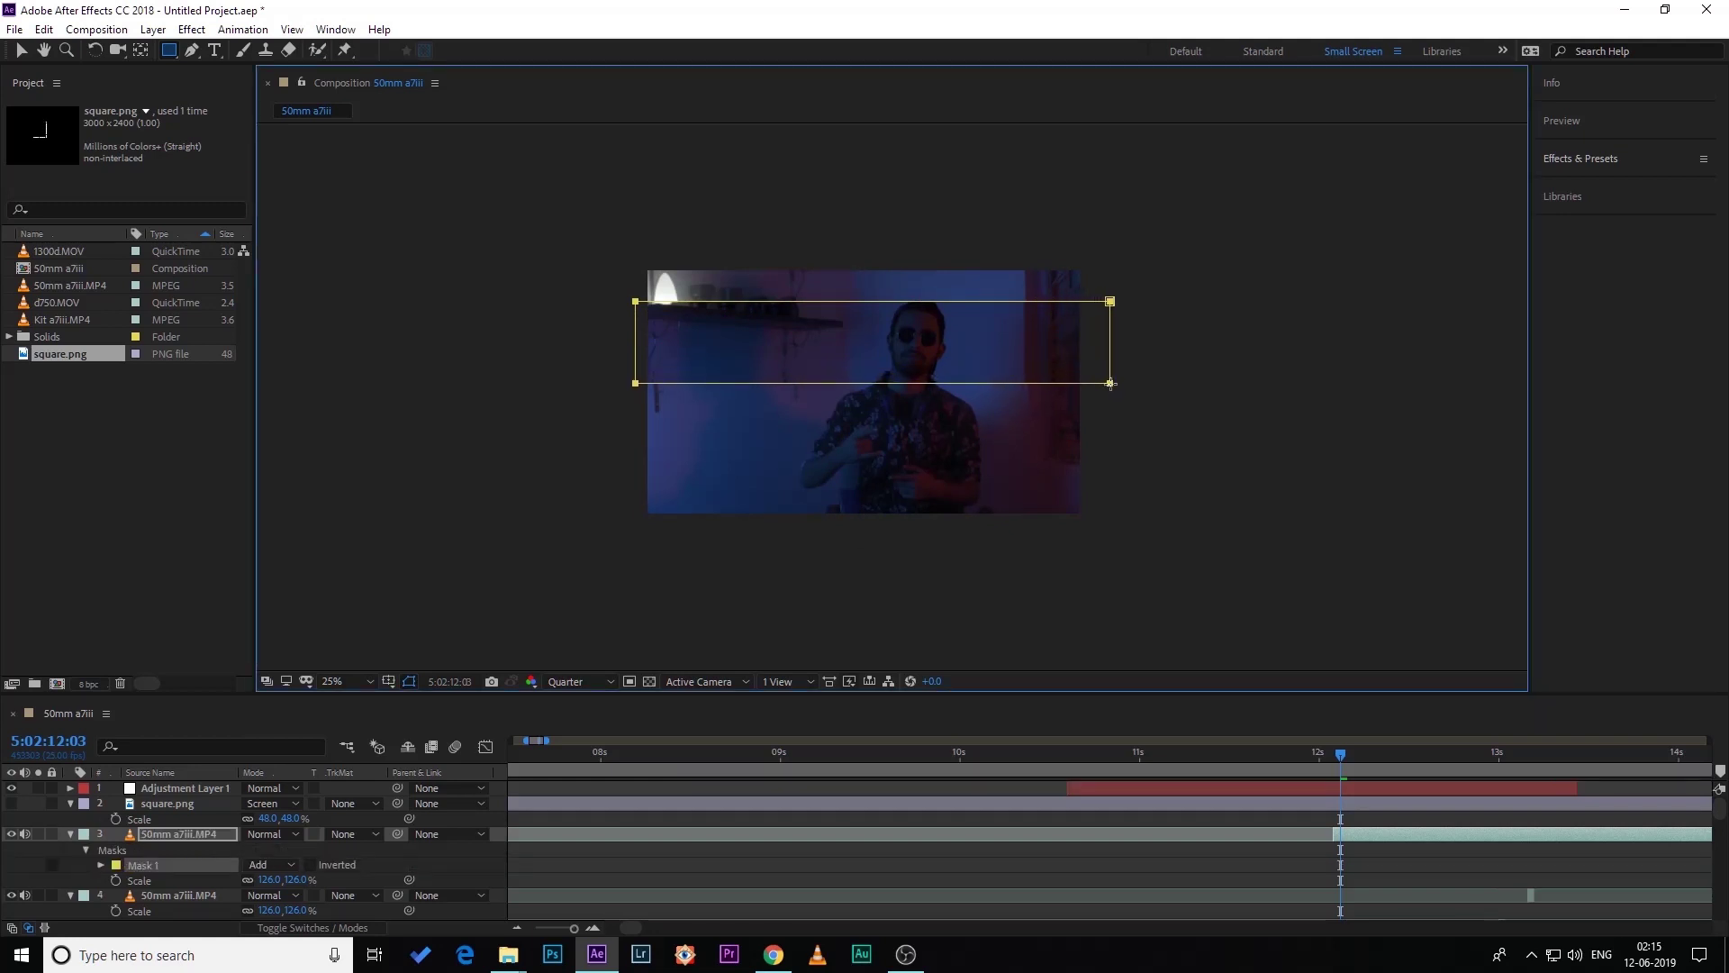
- Play back the masked camera switch from 5:02:10:08
left_click_drag(1336, 758, 1019, 776)
key("space")
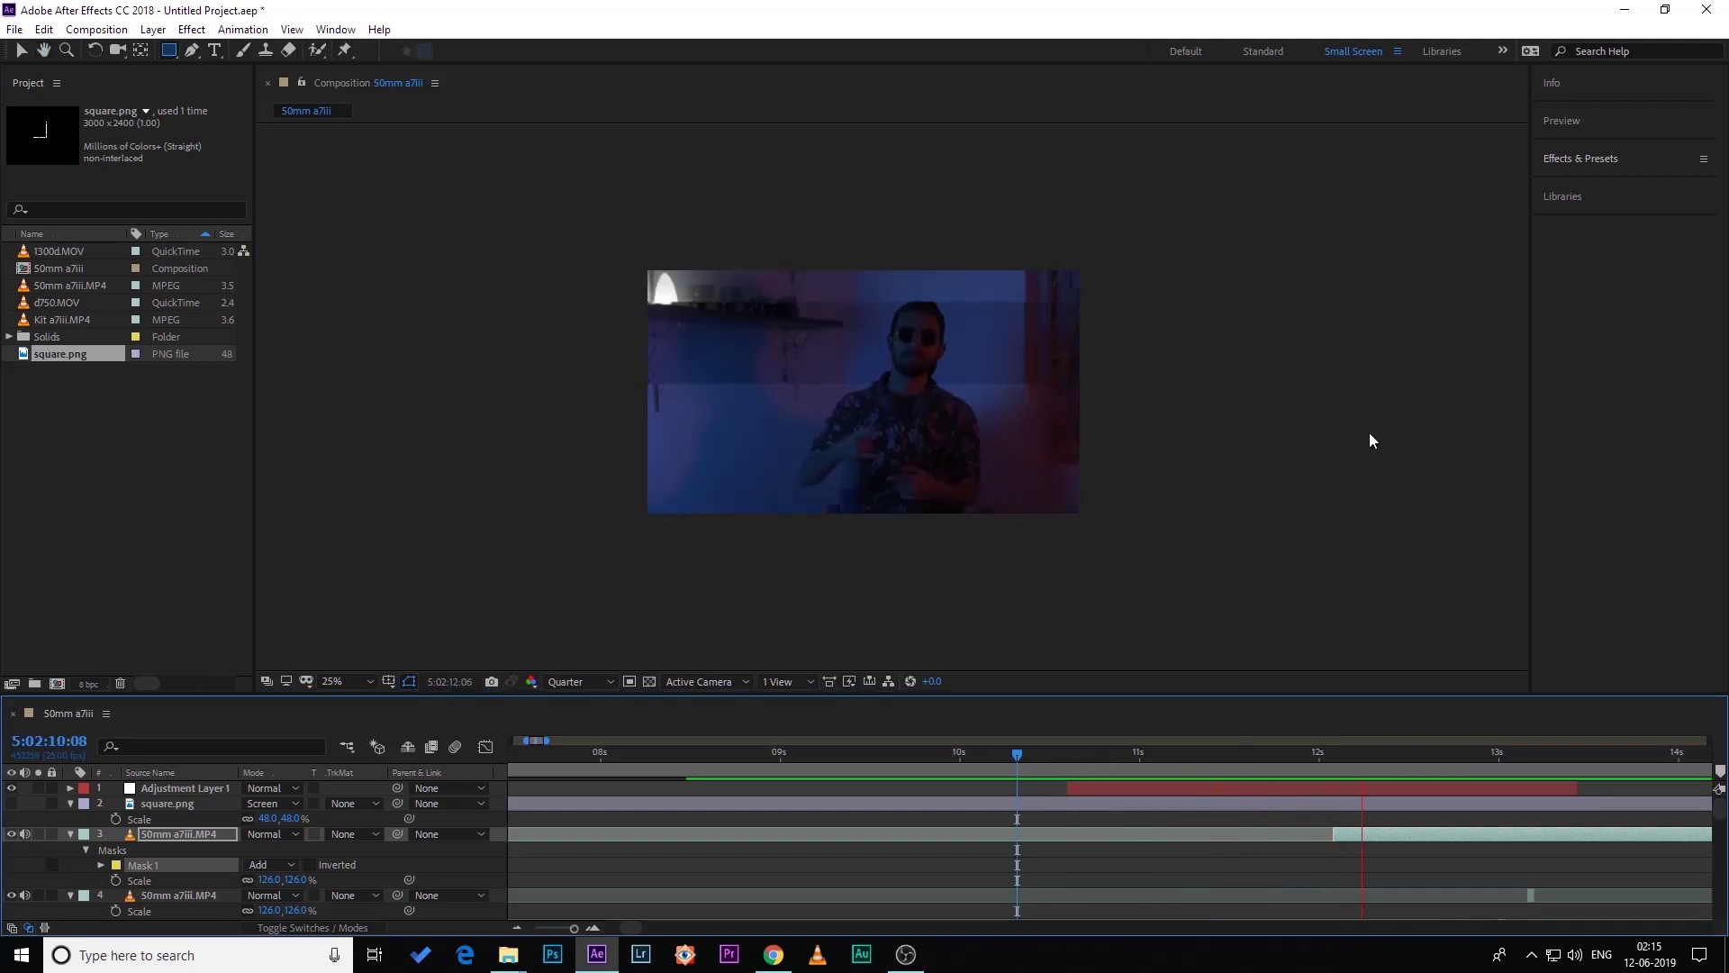
key("space")
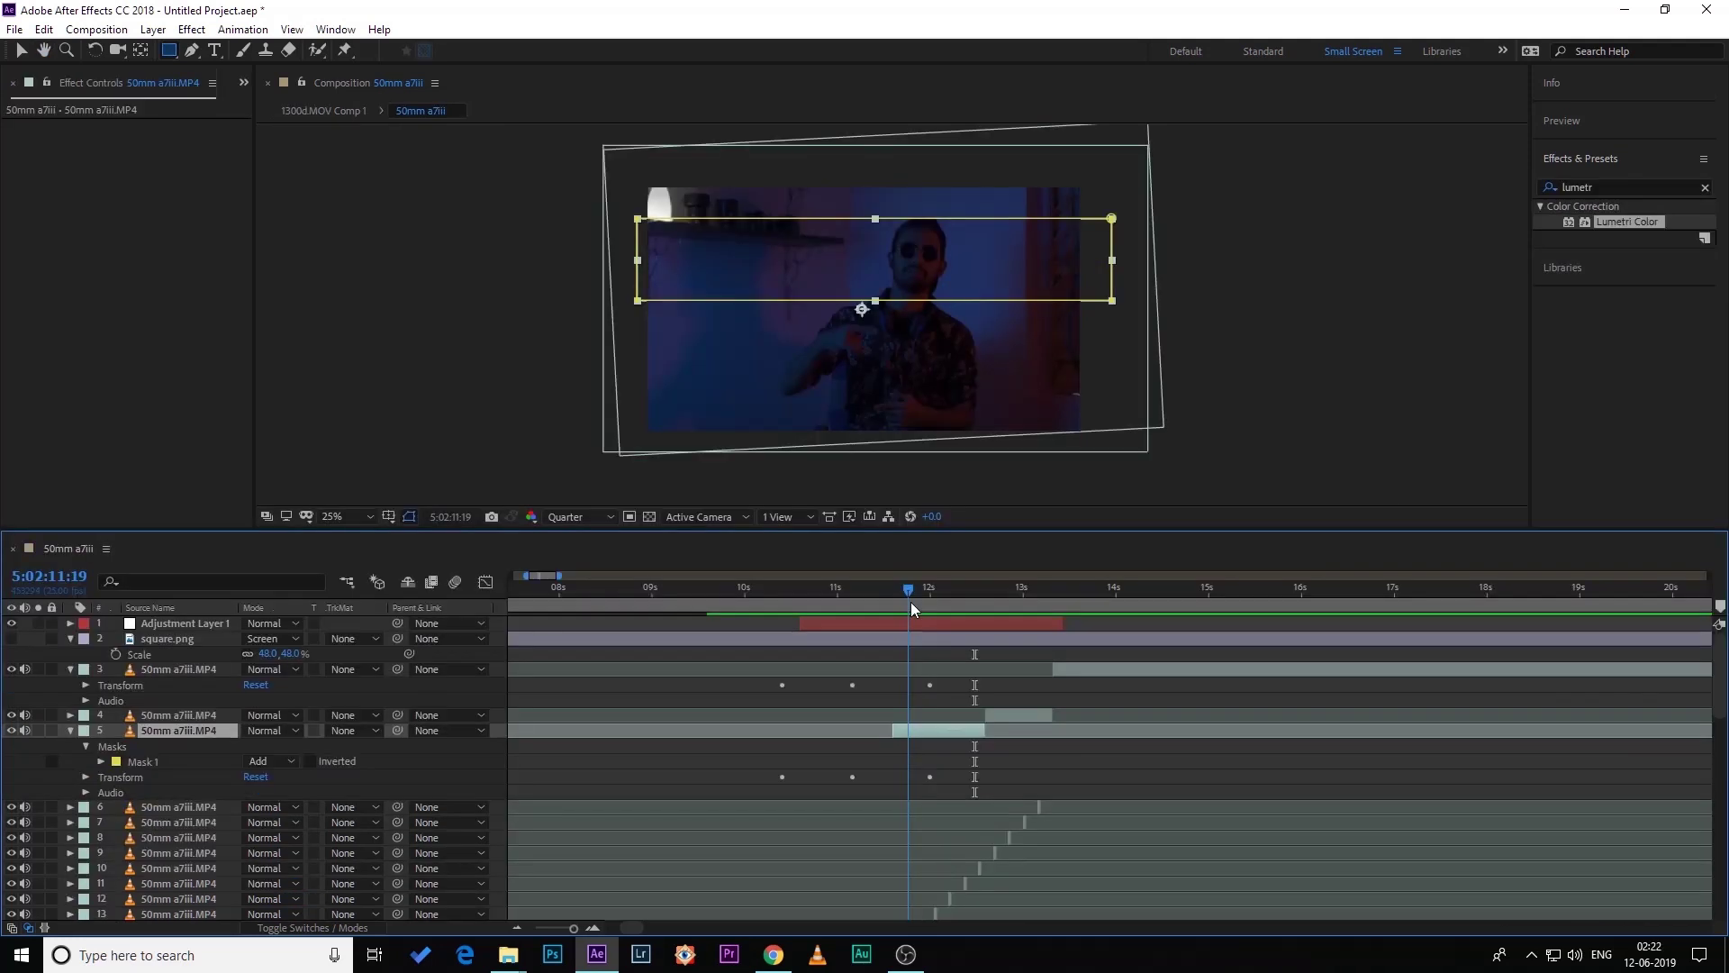
- Split the masked clip at 5:02:11:17 and pull the new segment's lower-right mask corner inward and up beside the head
left_click_drag(910, 602, 900, 602)
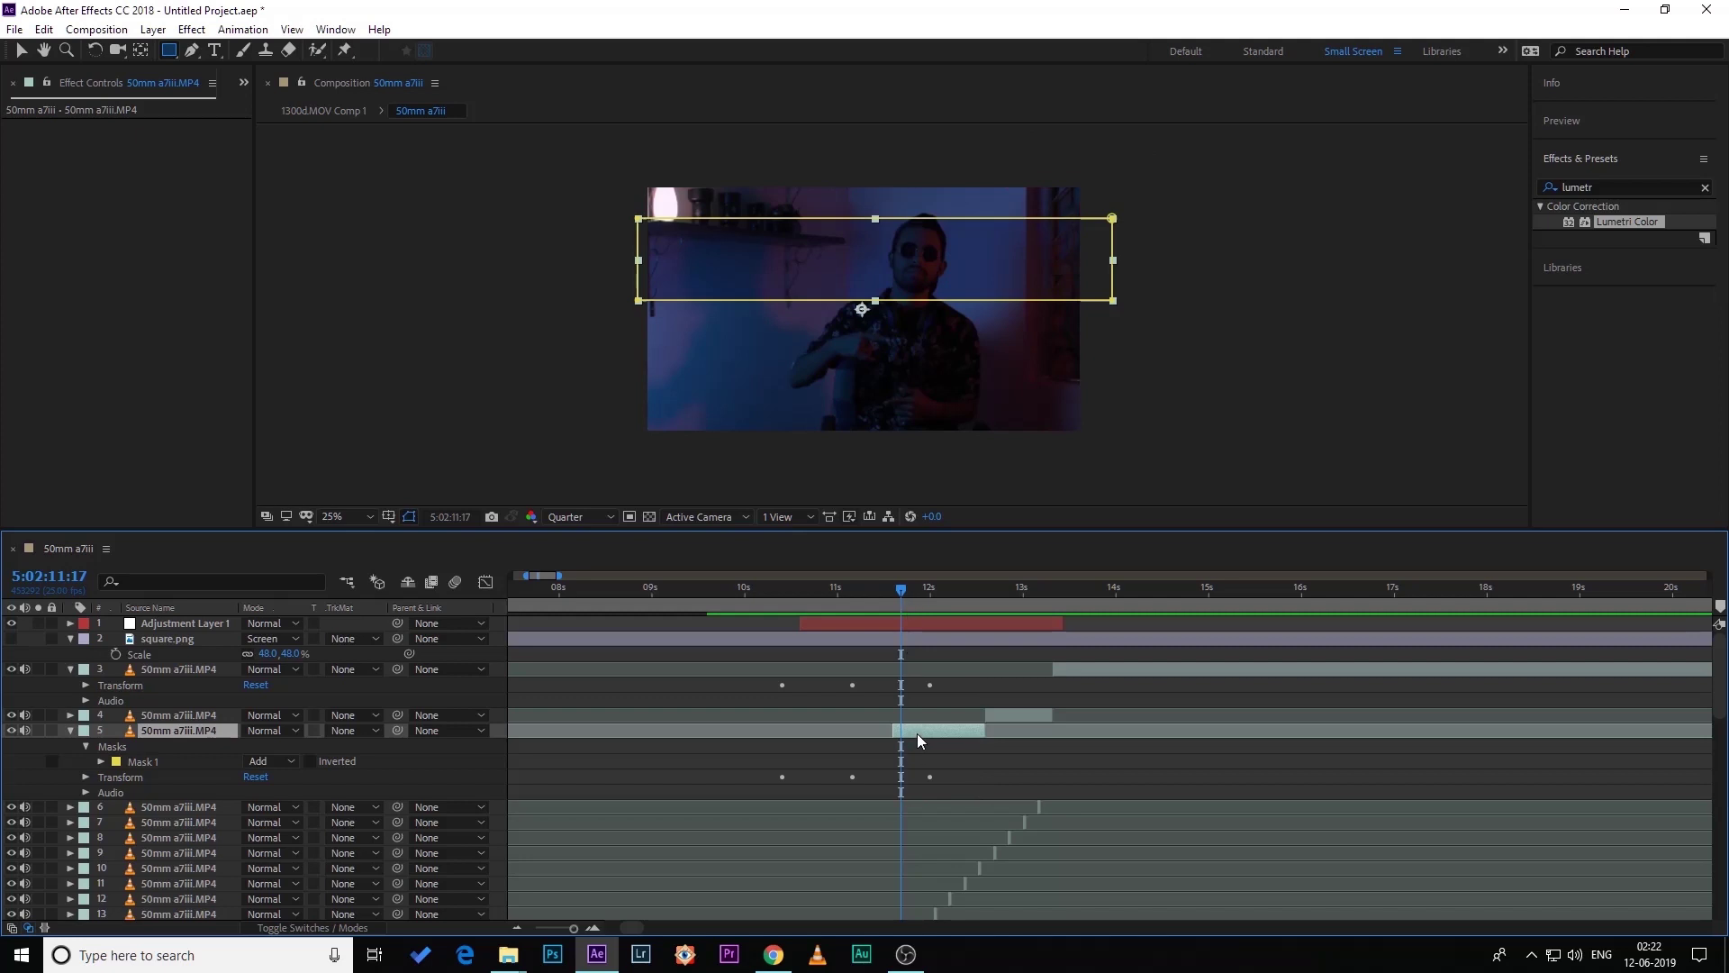
key("ctrl+shift+d")
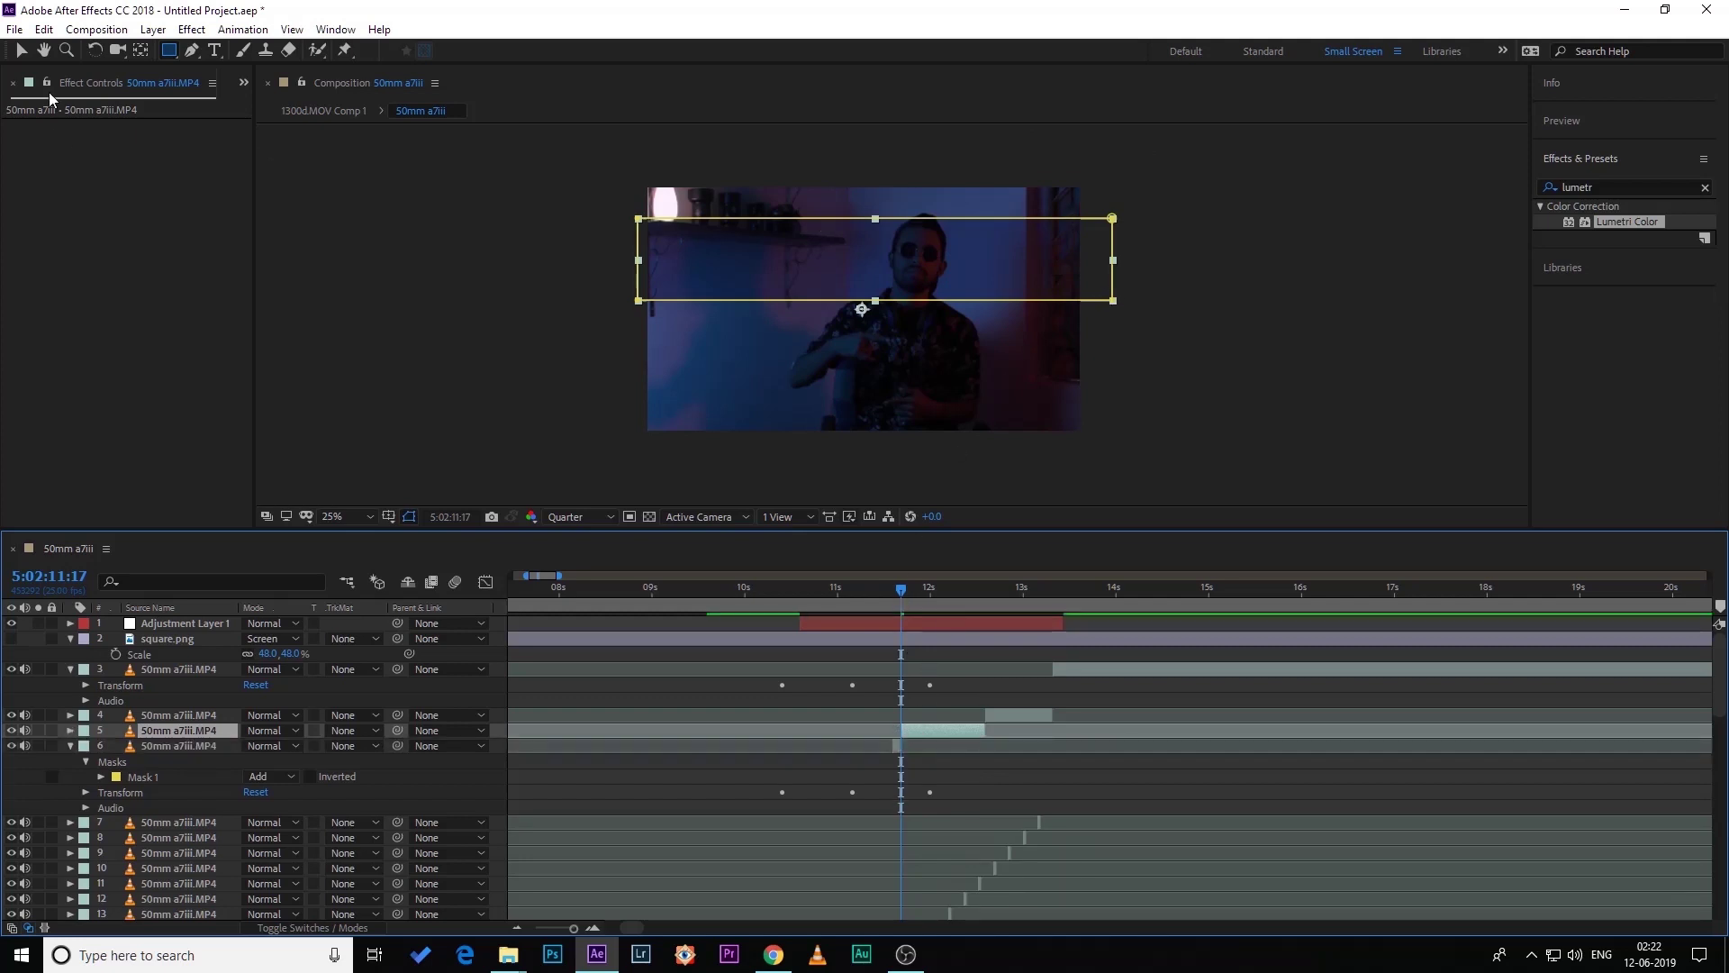
left_click(21, 51)
left_click_drag(1115, 303, 996, 265)
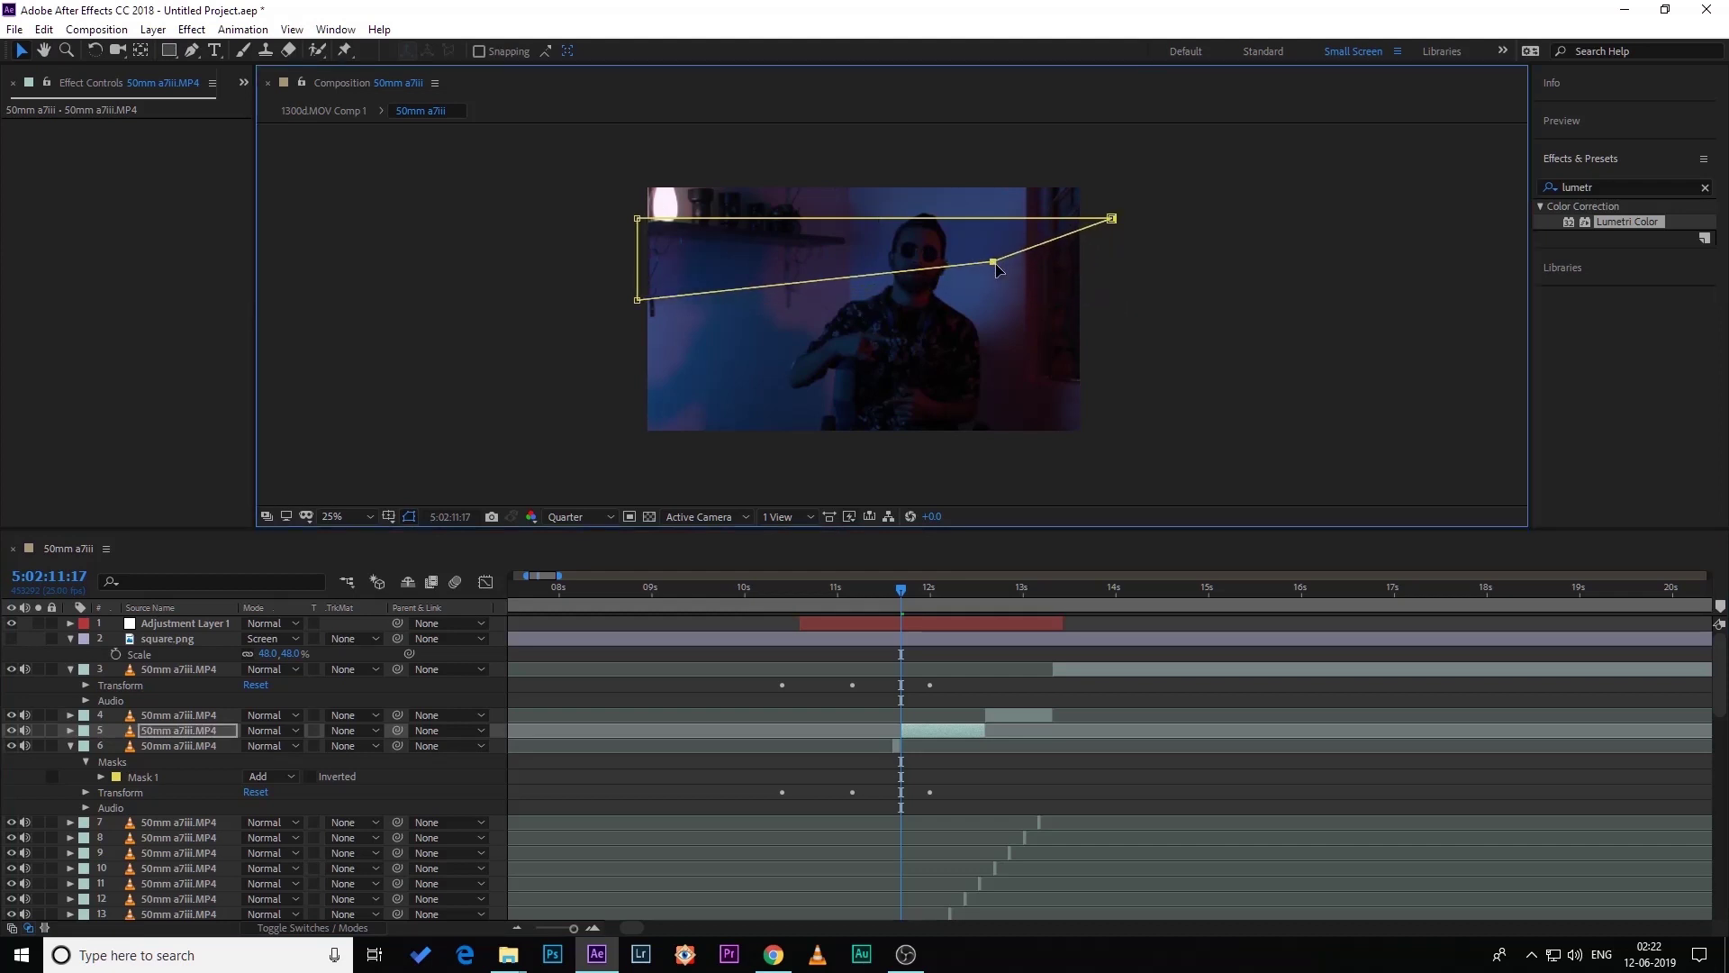
- Split the masked clip at 5:02:11:19 and move both left mask corners inward, the lower one onto the subject's chest
left_click_drag(900, 597, 906, 596)
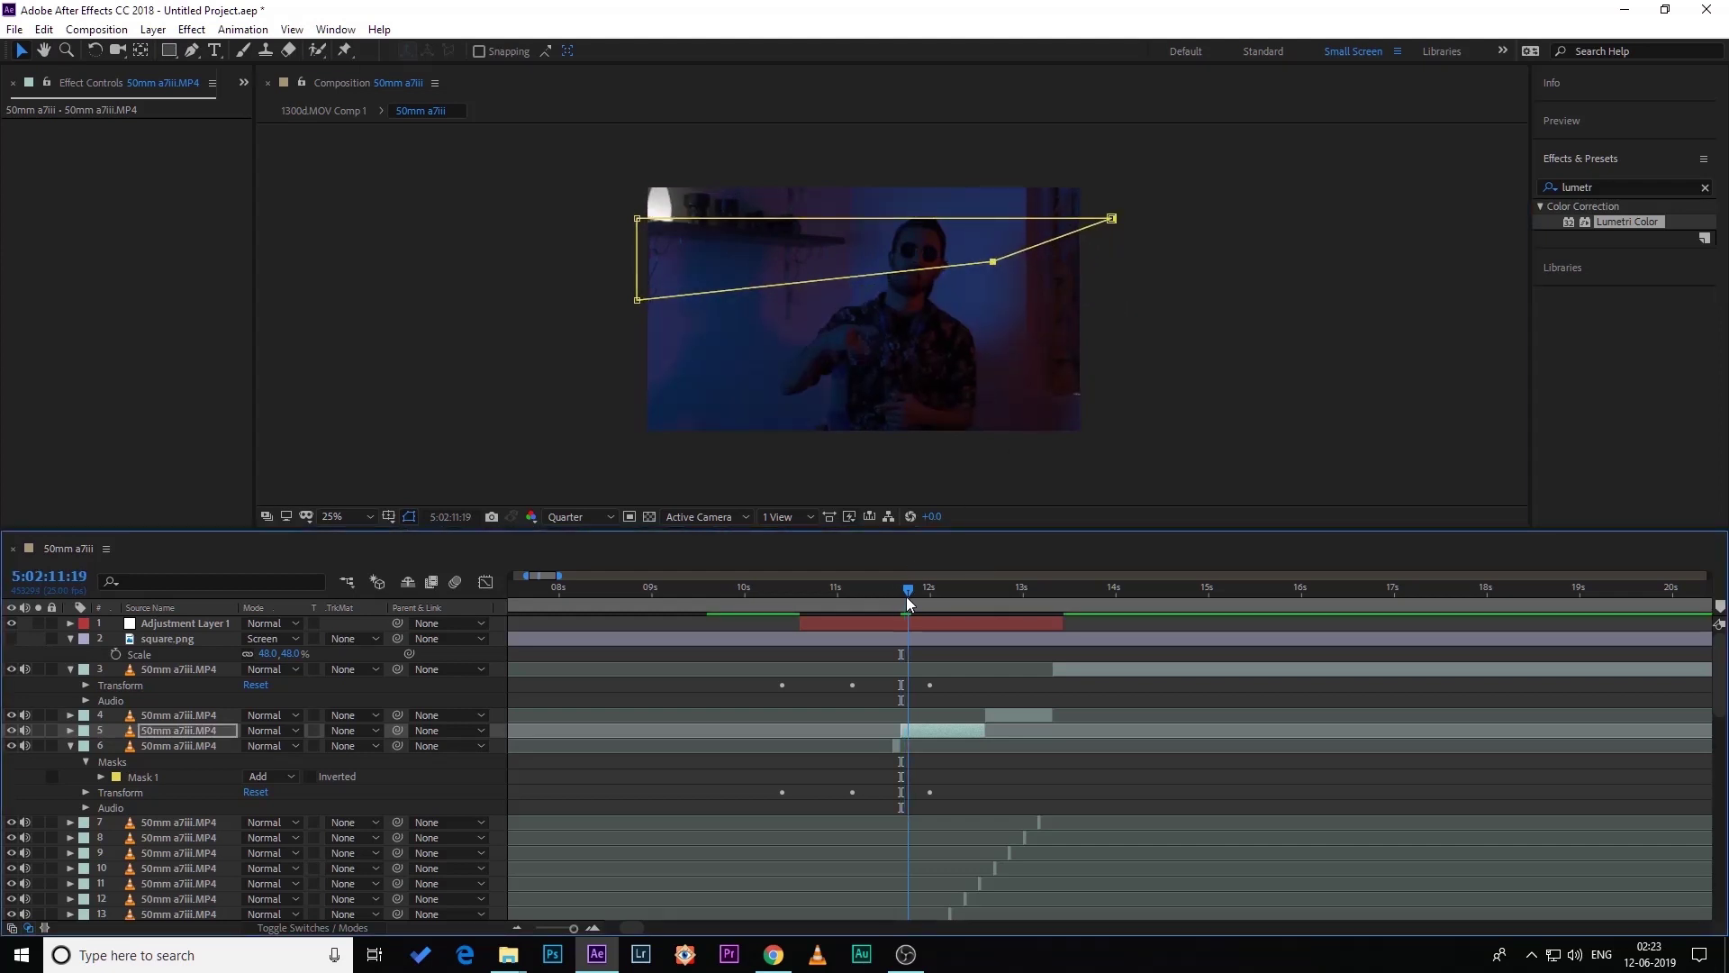
key("ctrl+shift+d")
left_click_drag(642, 299, 878, 333)
left_click_drag(639, 219, 749, 213)
- Split the masked clip at 5:02:11:21 and reshape the new segment's mask into a slanted four-sided shape across the face
left_click_drag(911, 591, 919, 595)
left_click(926, 733)
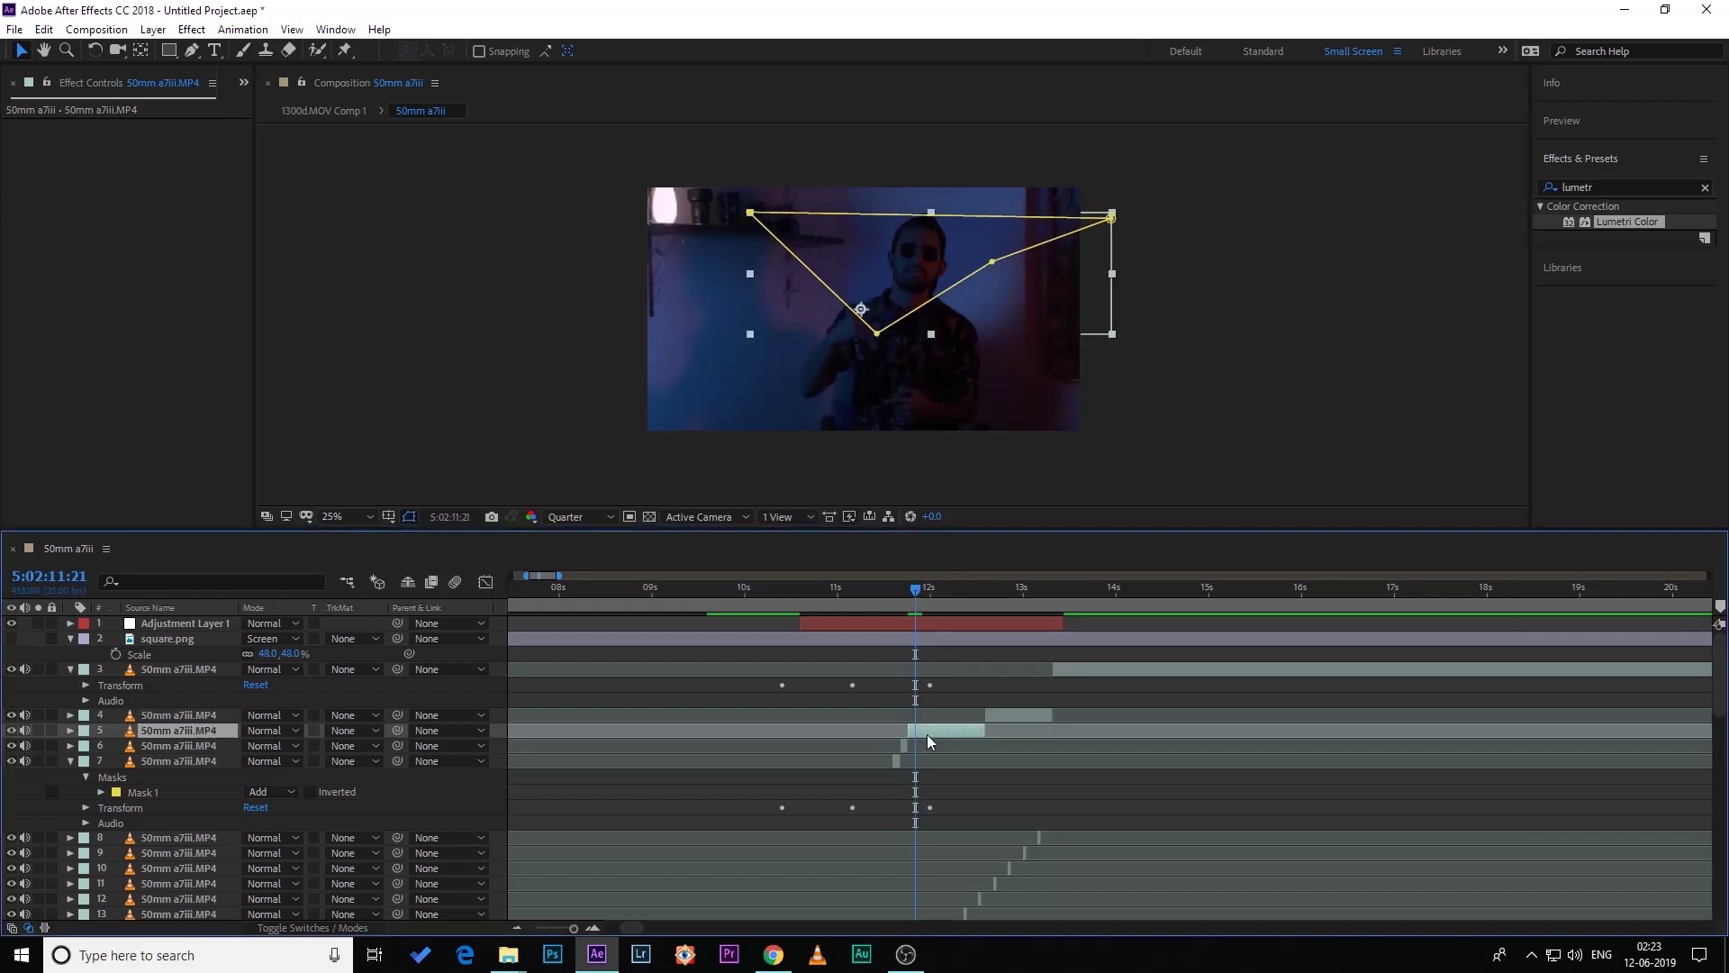
key("ctrl+shift+d")
left_click(933, 212)
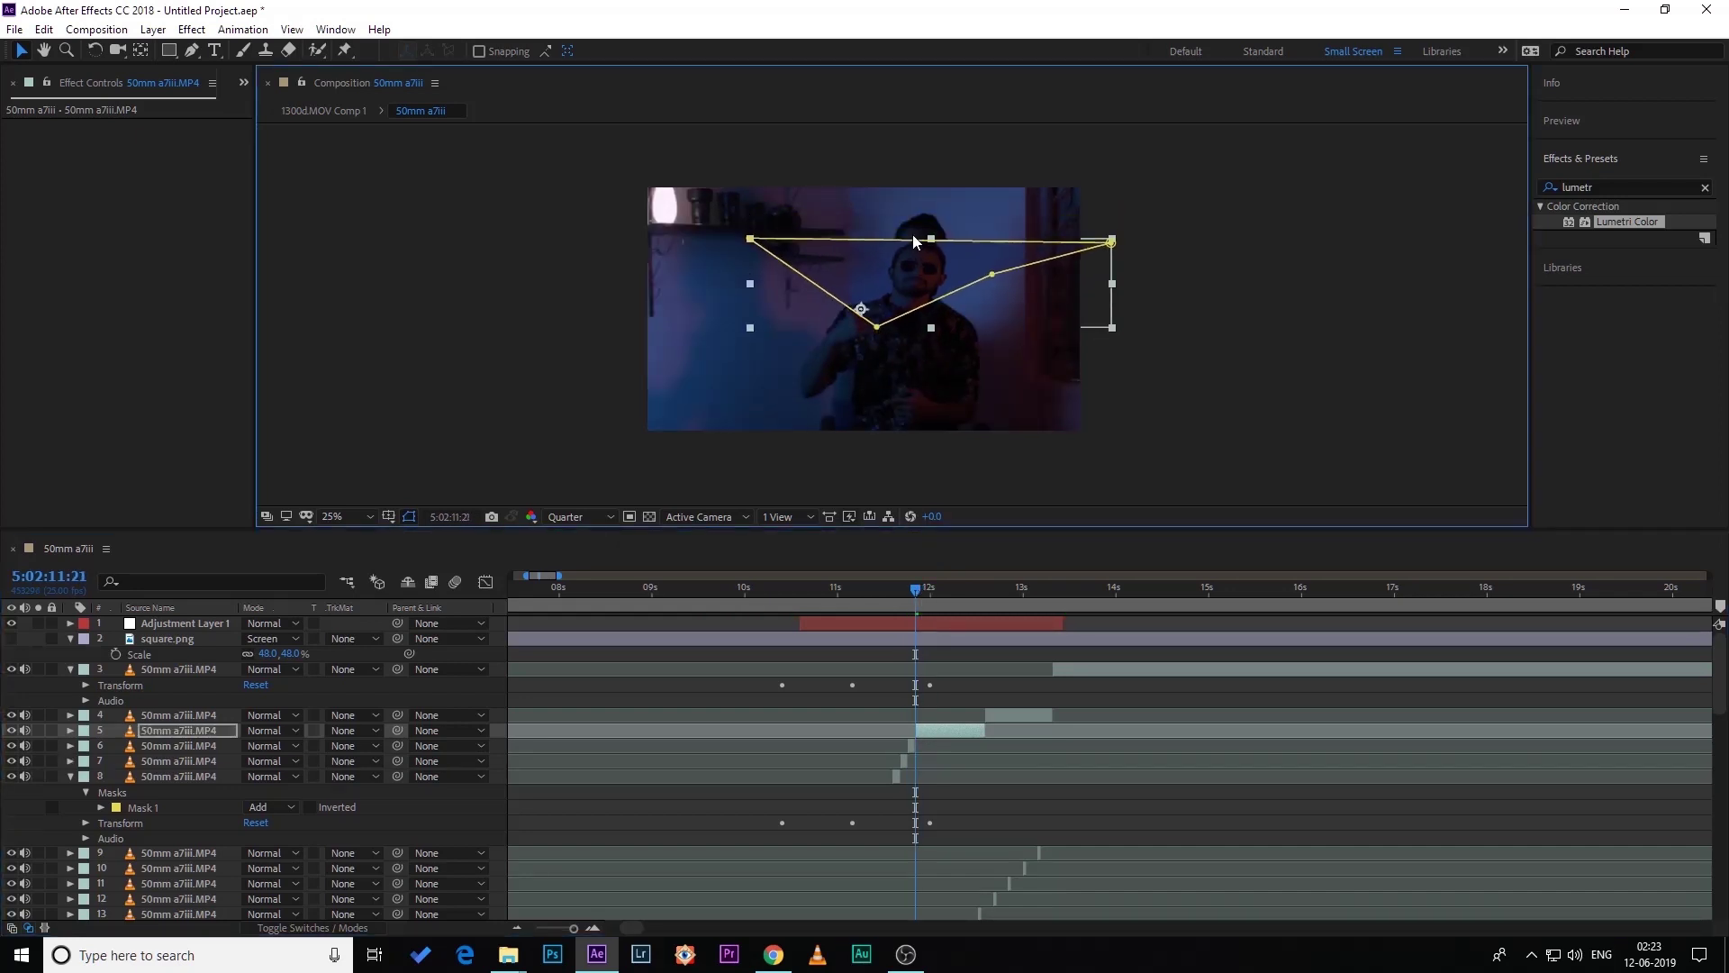
left_click_drag(750, 217, 895, 237)
left_click_drag(876, 333, 758, 278)
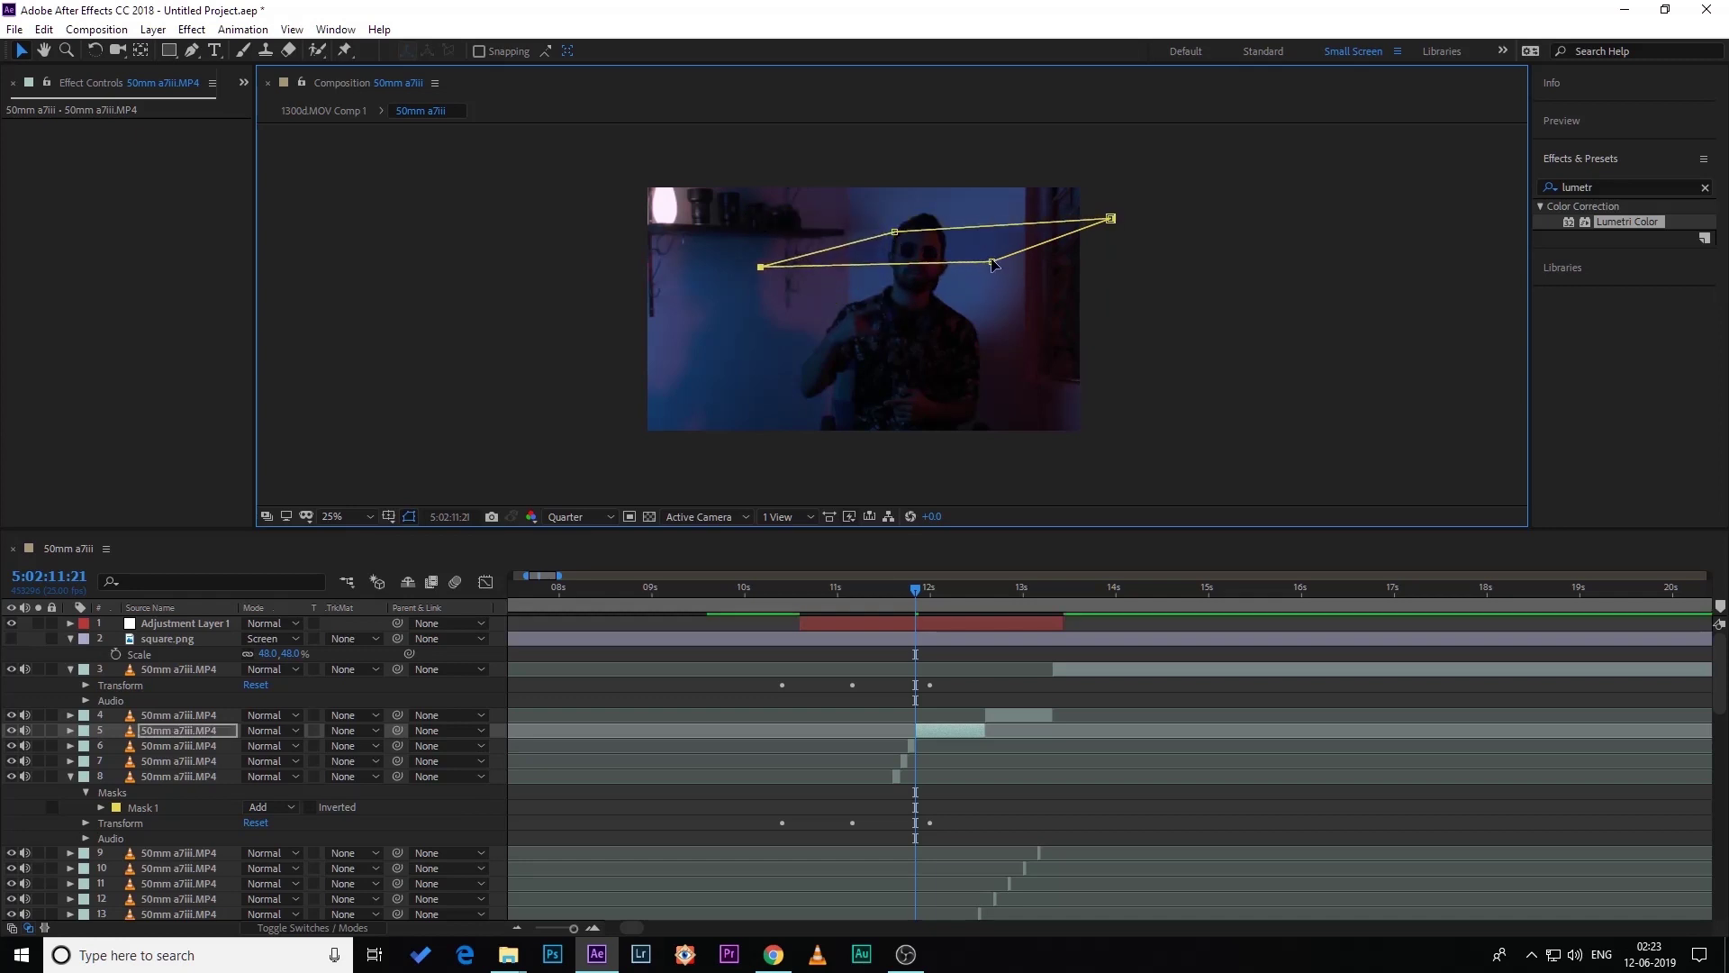
left_click_drag(992, 261, 968, 336)
- Split the masked clip at 5:02:11:23 and reshape the mask by raising its top vertex, pulling the right one inward and lowering the bottom one
left_click_drag(930, 593, 922, 593)
left_click(932, 733)
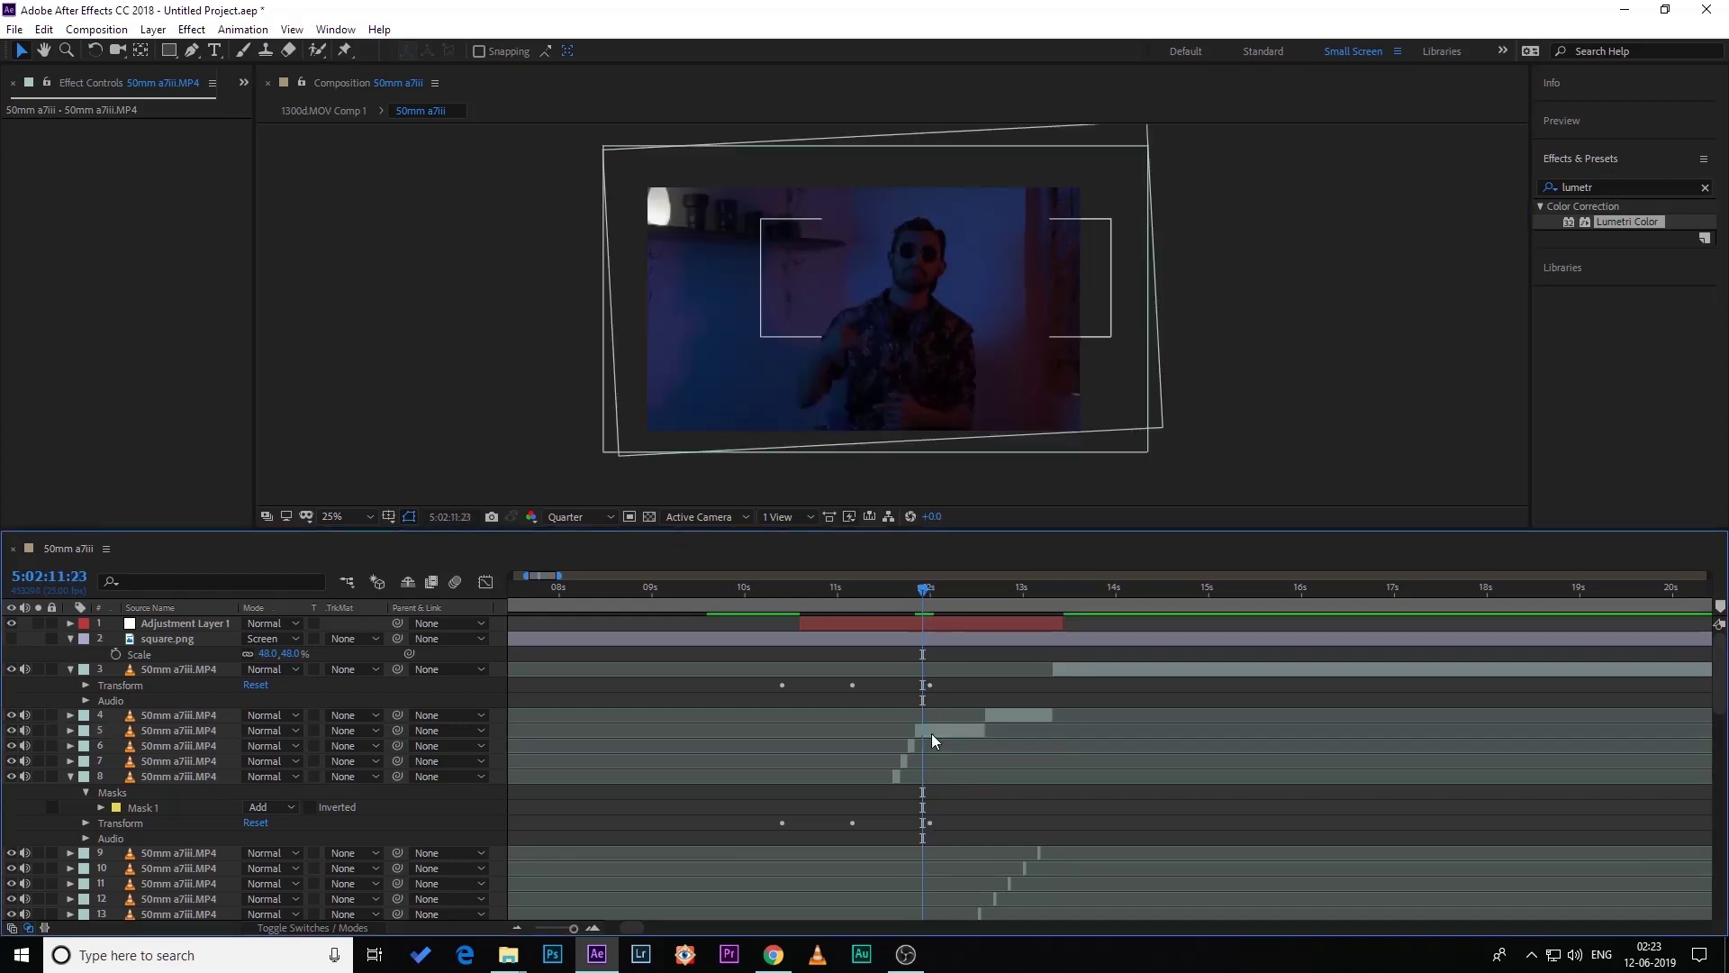
key("ctrl+shift+d")
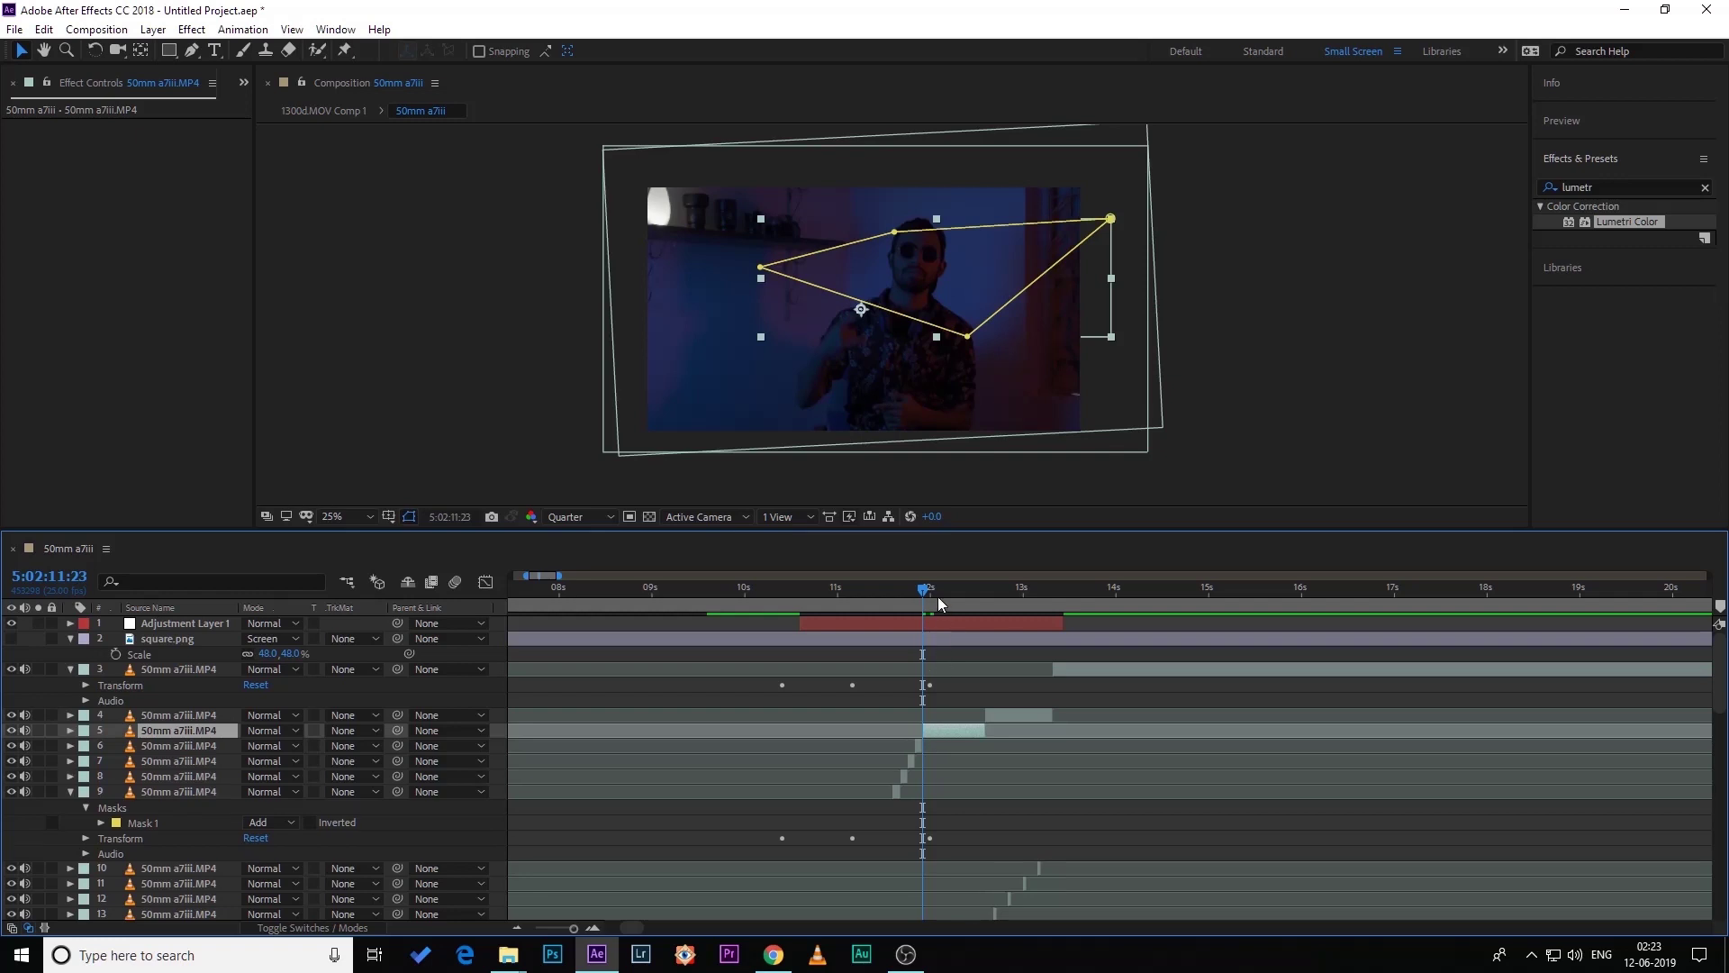
left_click_drag(896, 232, 863, 191)
left_click_drag(1074, 225, 933, 259)
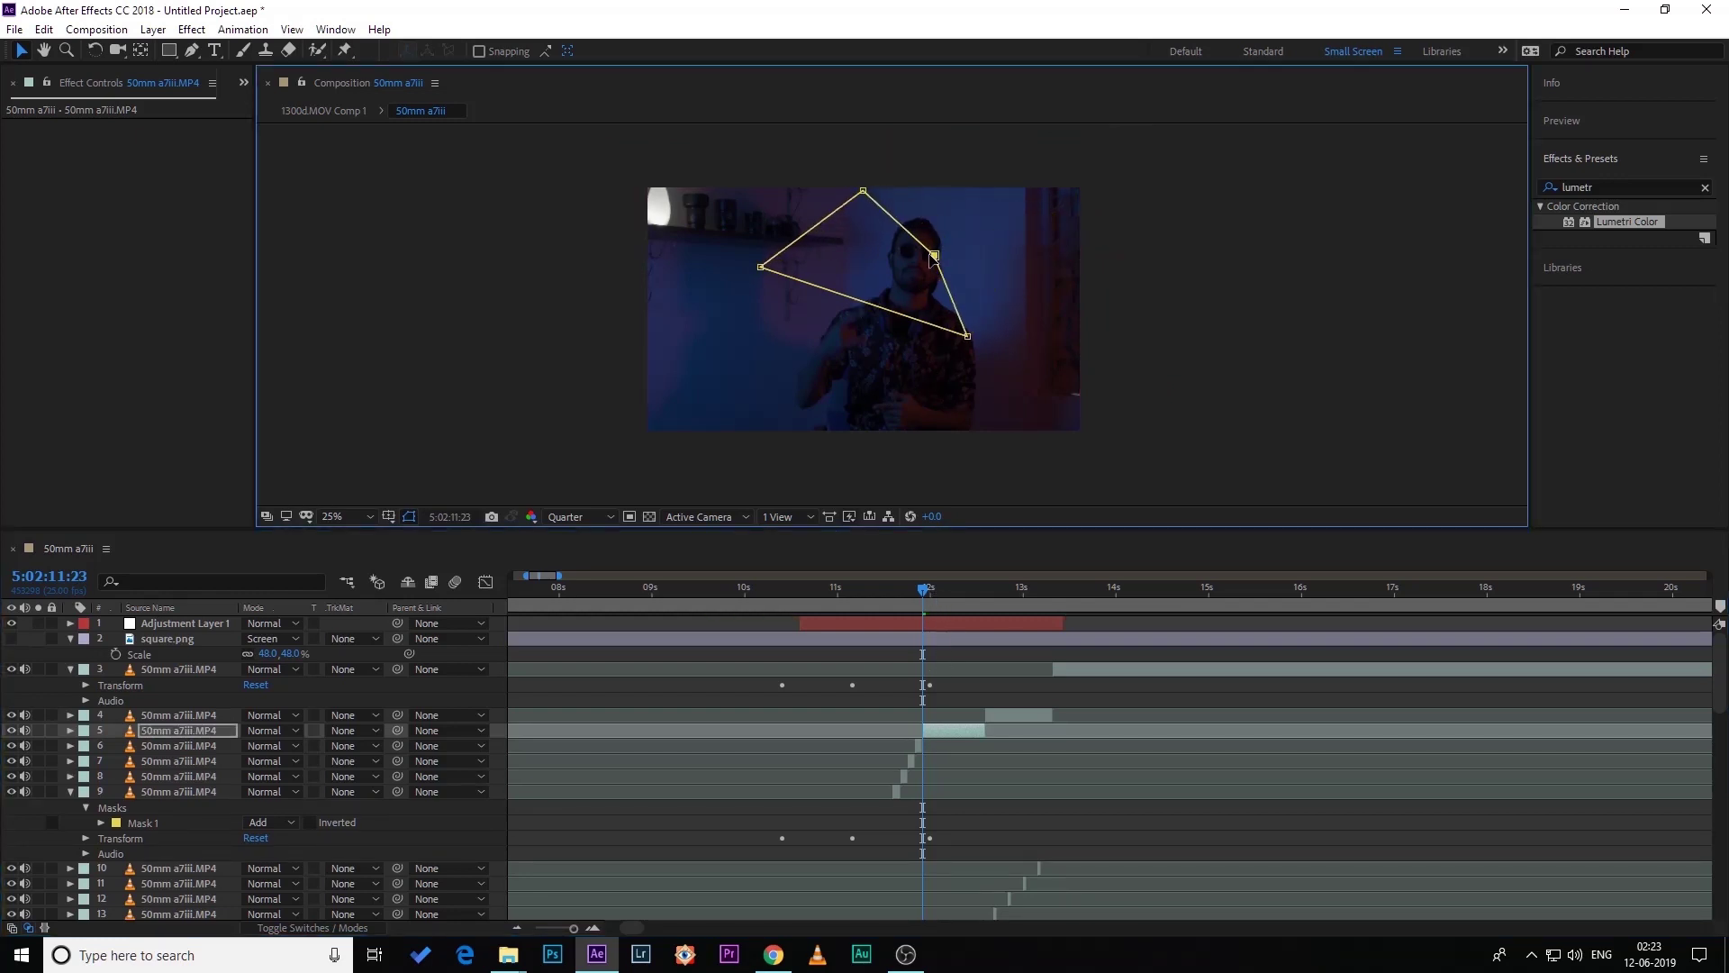
left_click_drag(968, 336, 979, 363)
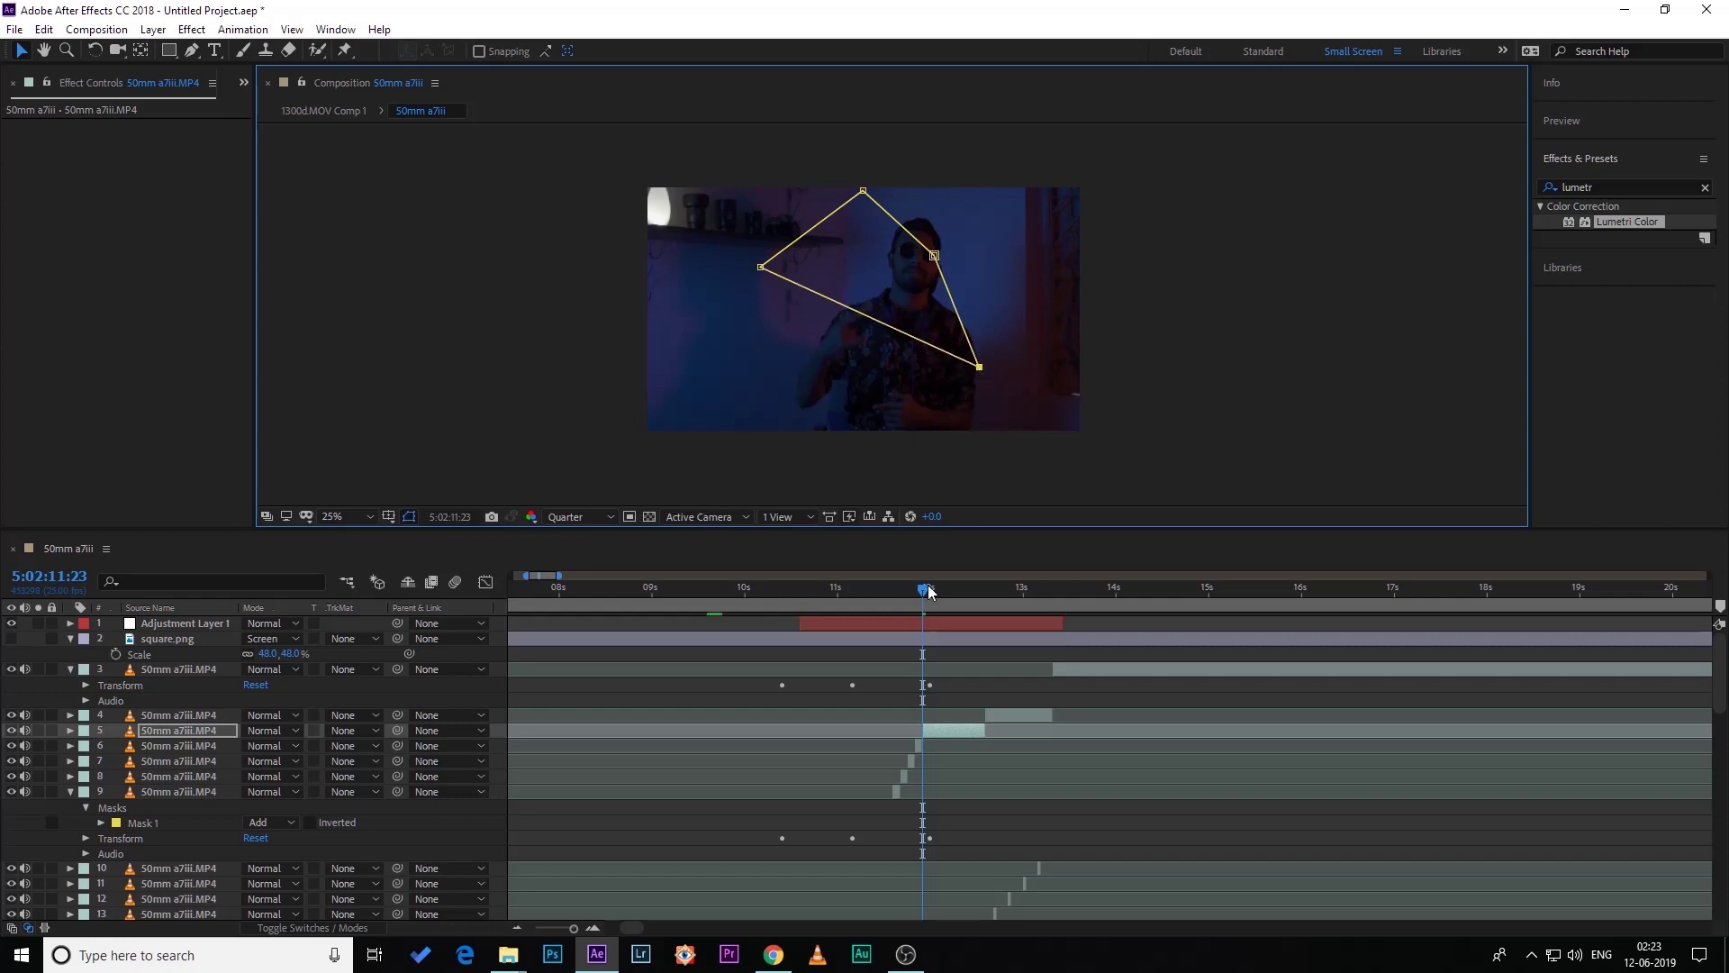
- Adjust the upper vertex of the last masked segment's mask at 5:02:12:00
left_click_drag(925, 588, 935, 592)
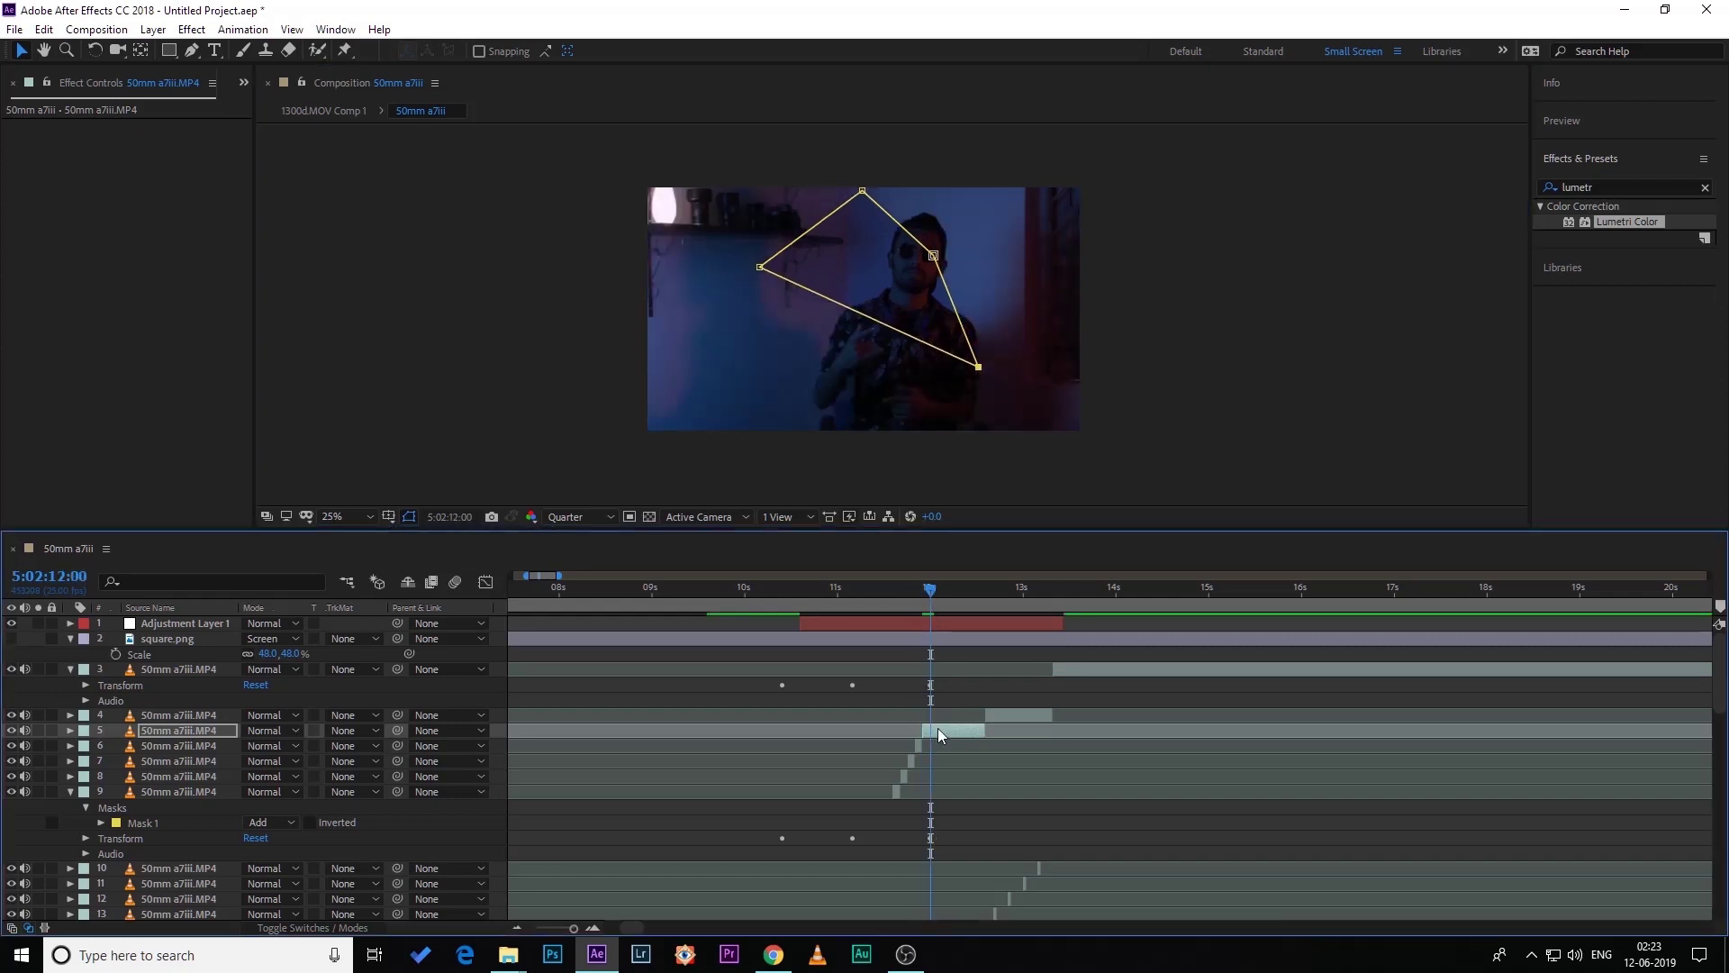
left_click_drag(896, 232, 903, 220)
left_click_drag(952, 587, 937, 574)
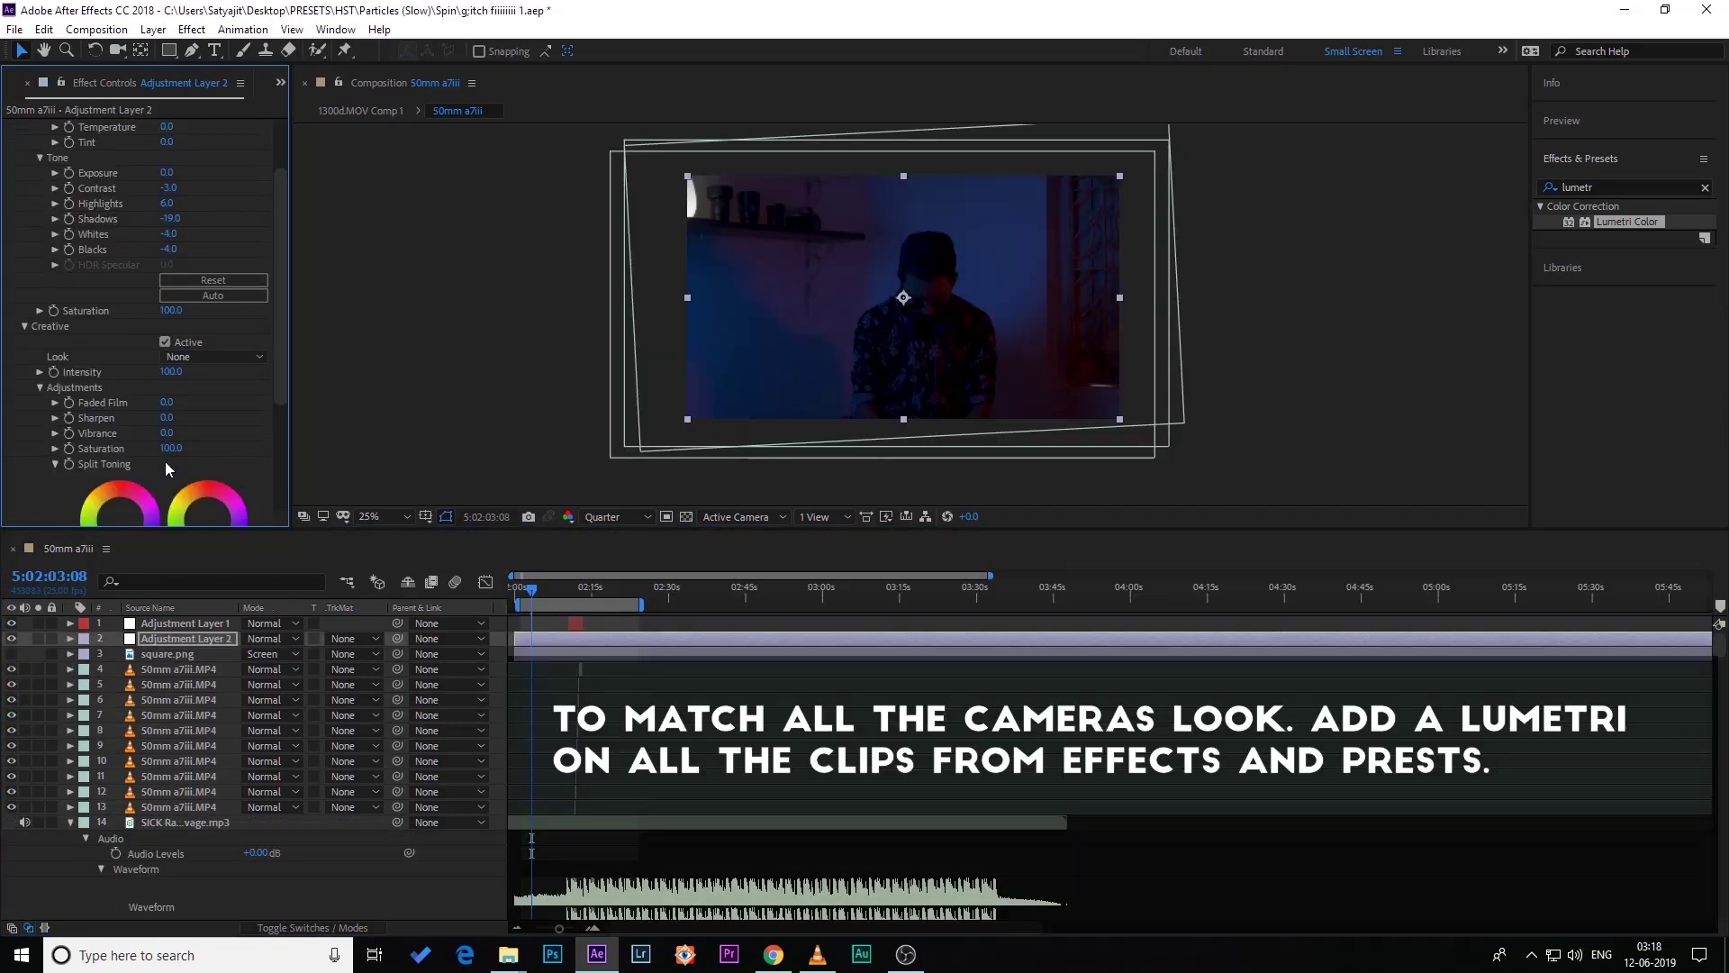
- Set the Lumetri Color vibrance on Adjustment Layer 2 to 29 and raise its exposure to 2.0
scroll(166, 468, "down", 1)
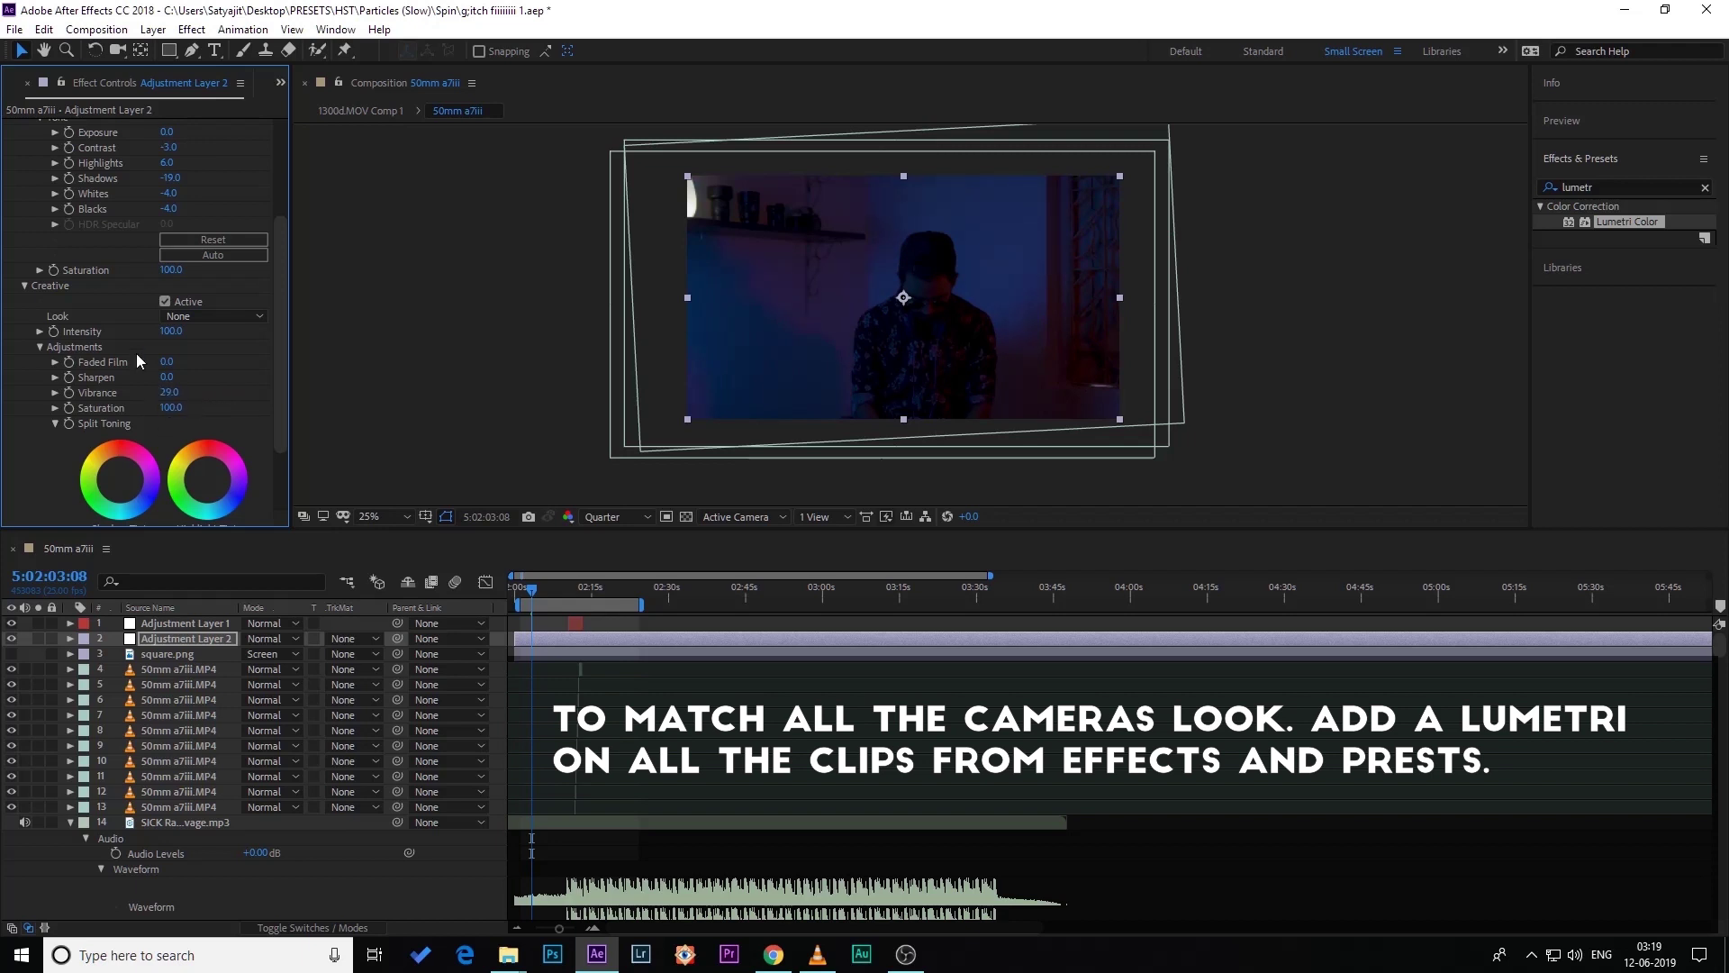
scroll(141, 342, "up", 4)
mouse_move(165, 294)
left_mouse_down()
mouse_move(206, 301)
mouse_move(187, 301)
left_mouse_up()
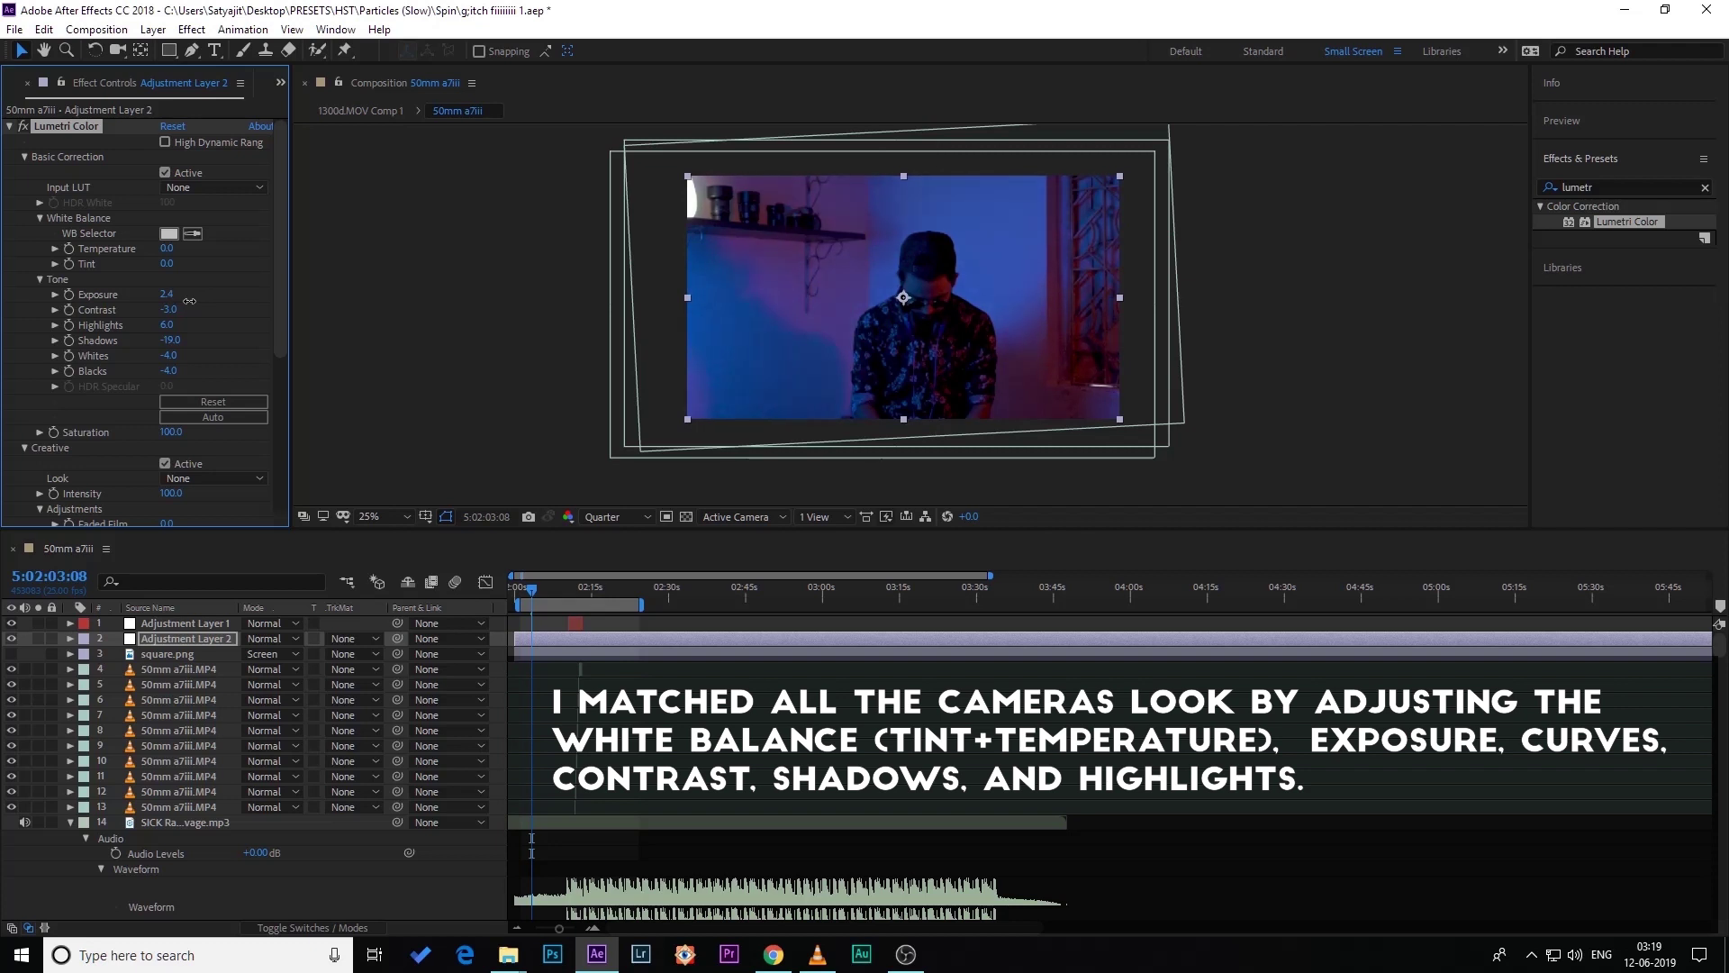
- Try shifting the lower and upper endpoints of the Lumetri RGB curve on Adjustment Layer 2
scroll(190, 309, "down", 5)
left_click(25, 473)
scroll(86, 410, "down", 4)
left_click_drag(74, 420, 82, 440)
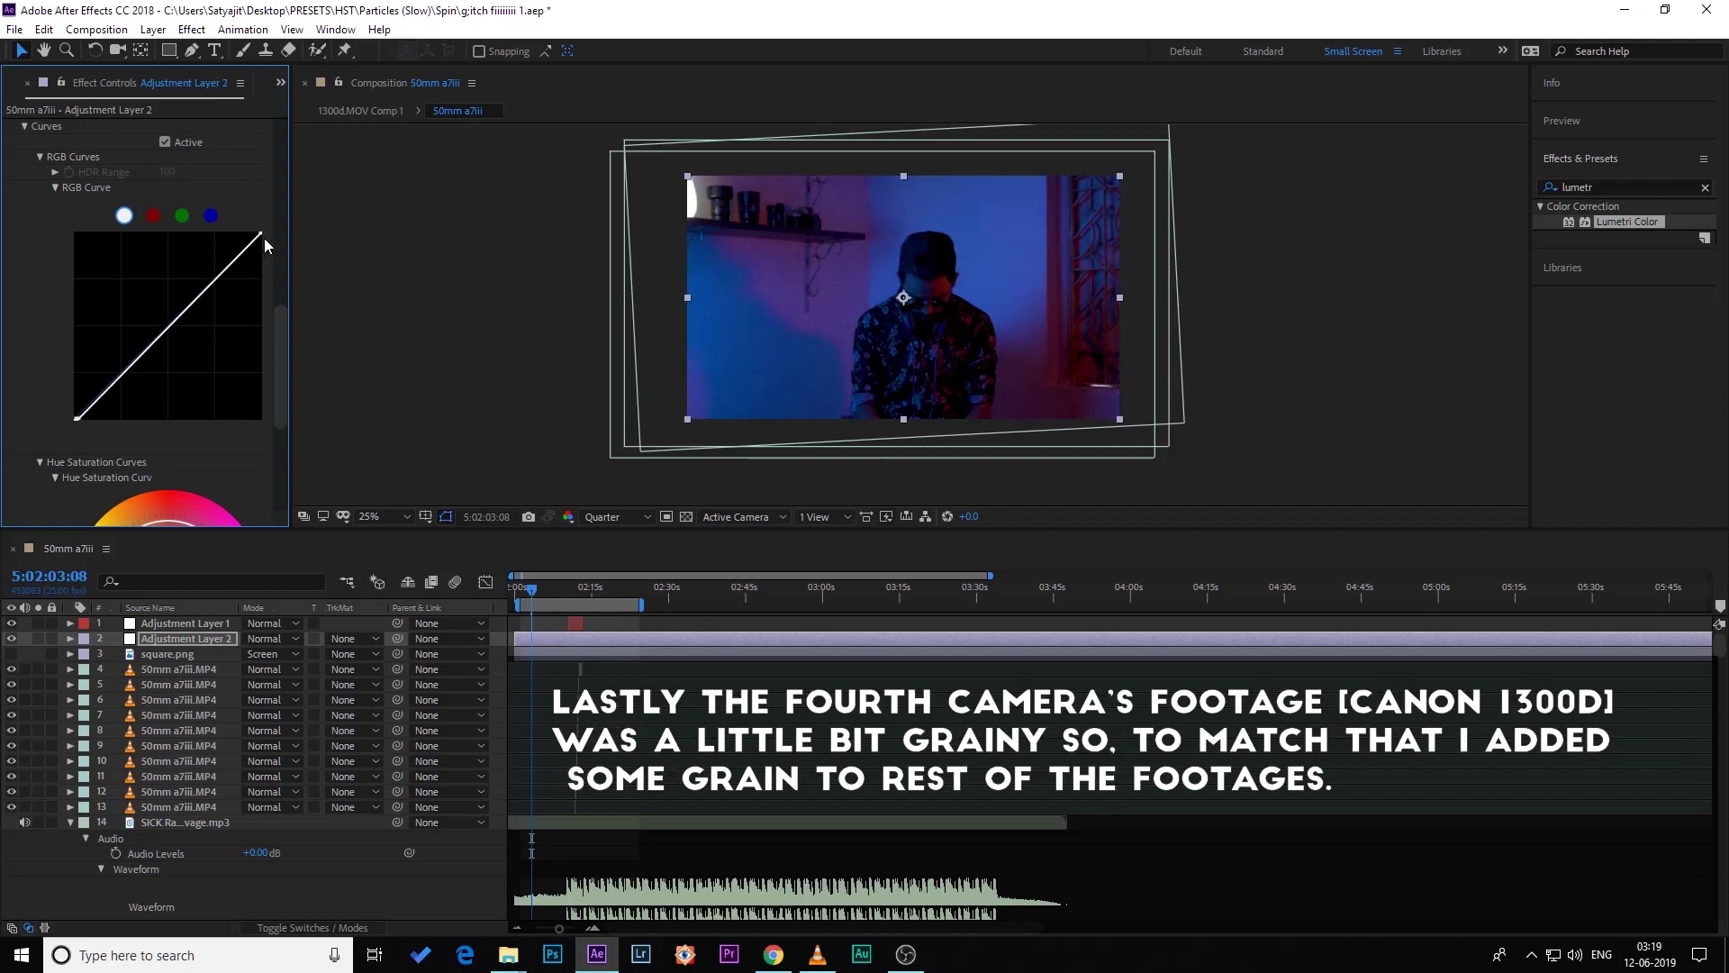
left_click_drag(259, 236, 245, 214)
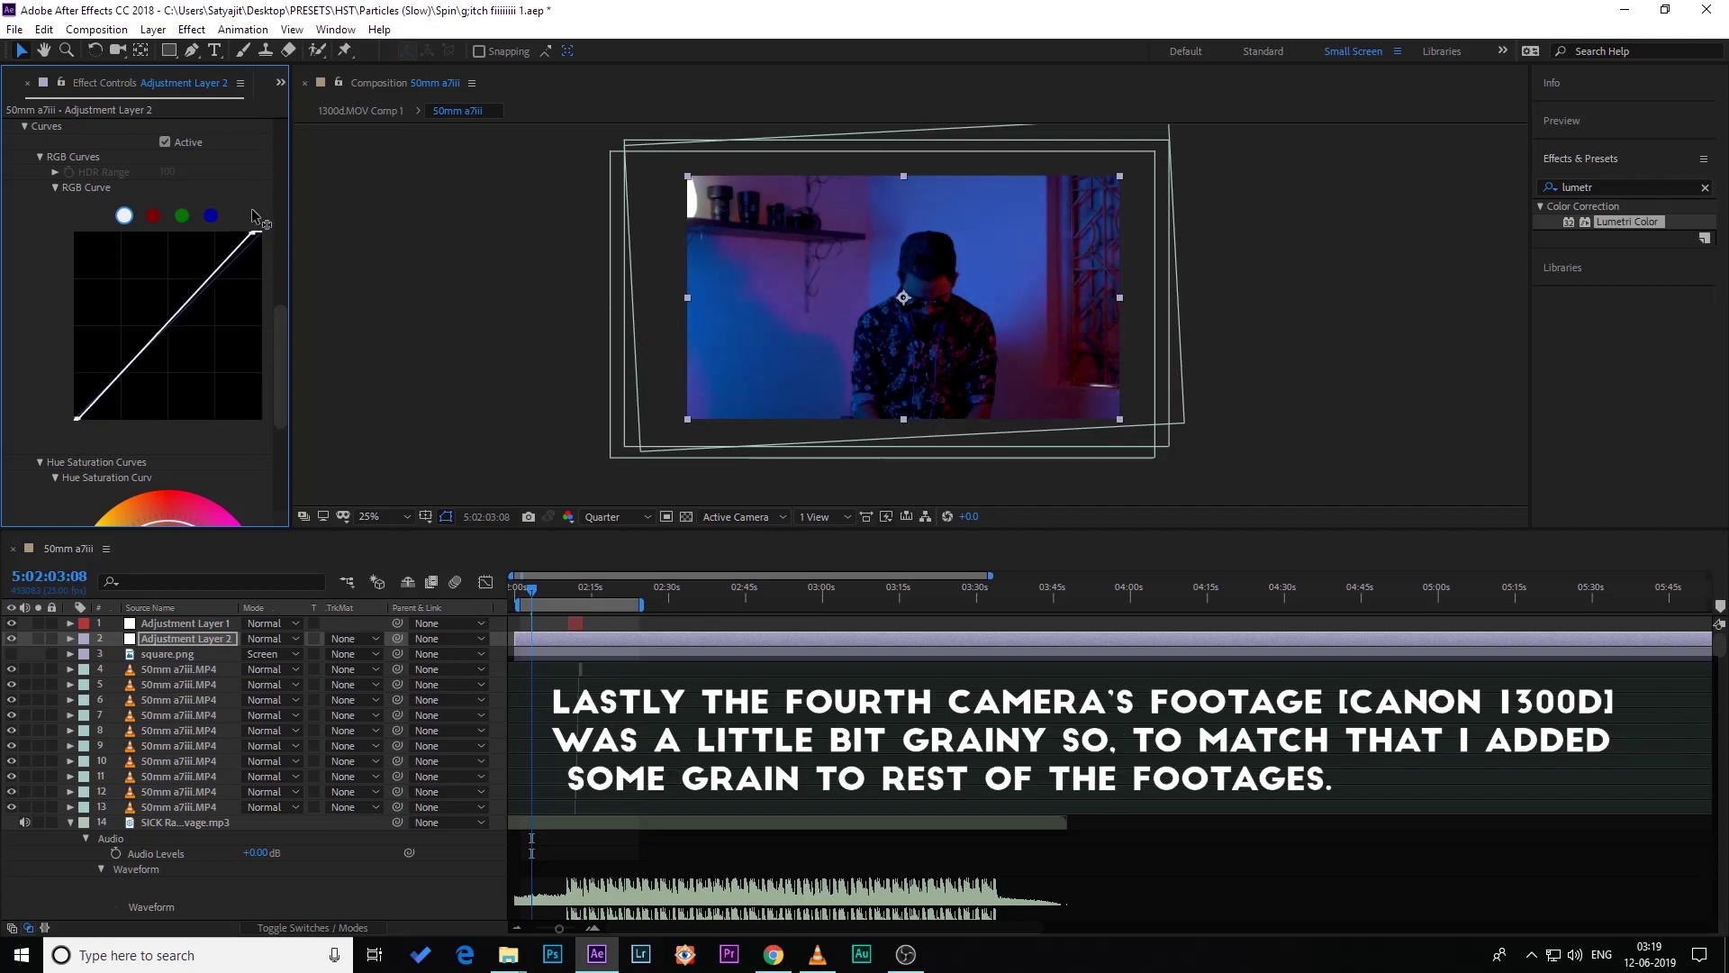
scroll(830, 235, "up", 2)
scroll(830, 235, "down", 2)
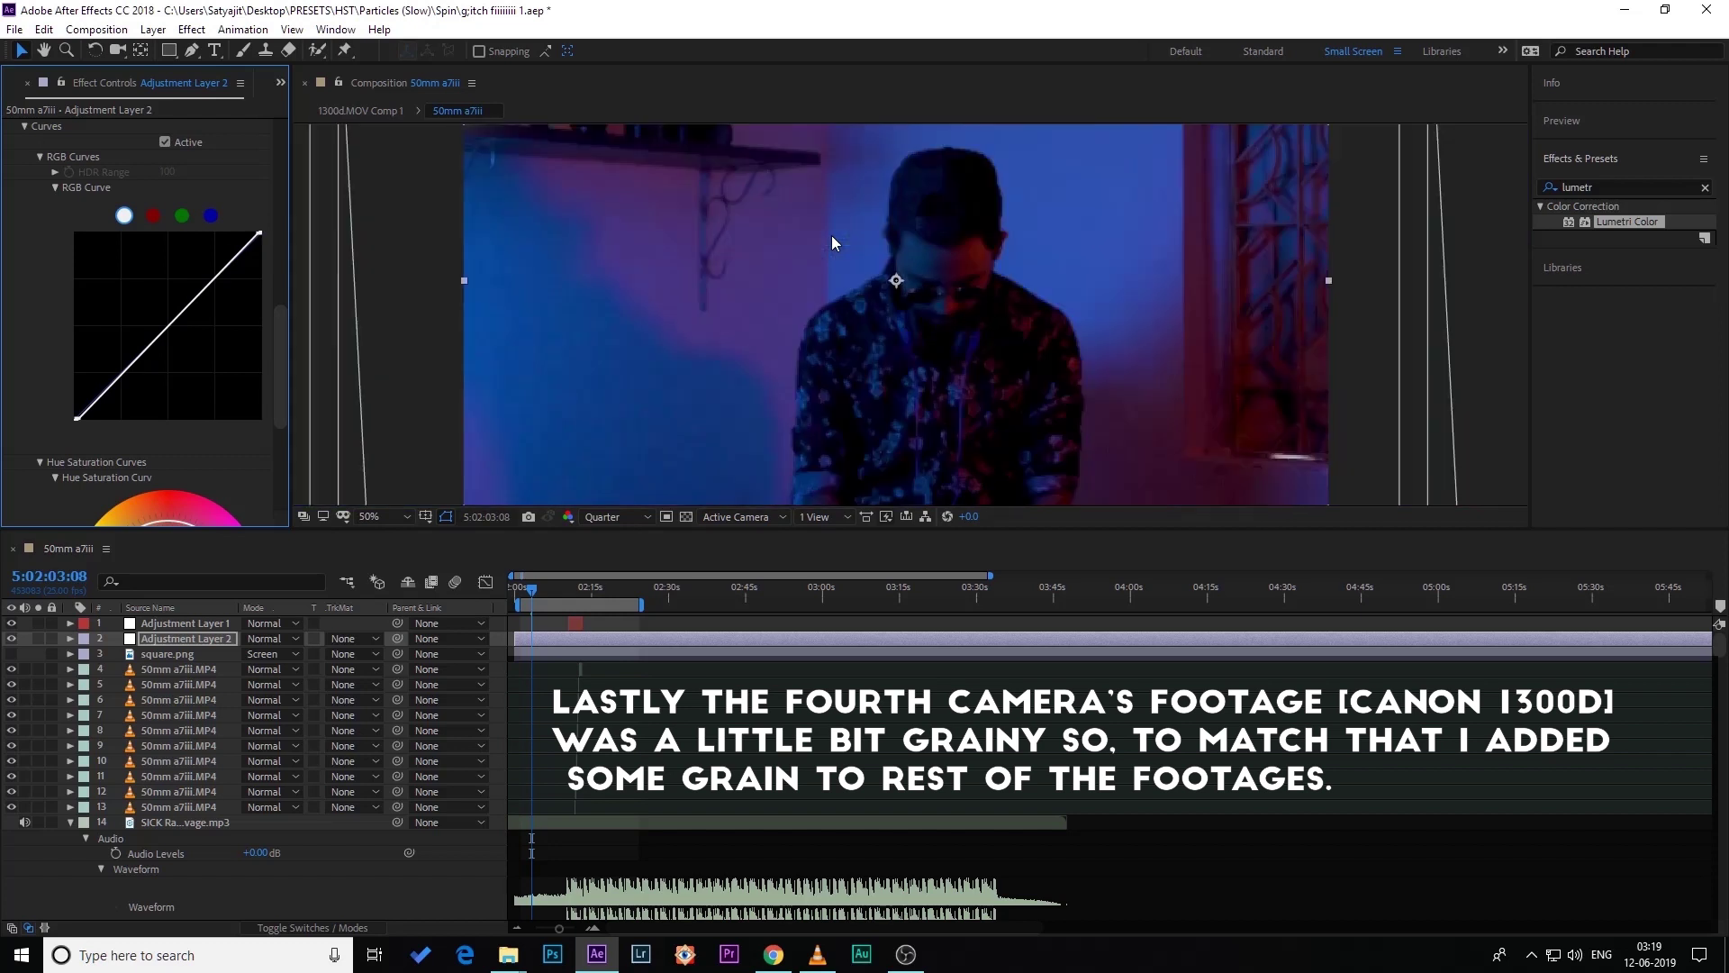
key("Delete")
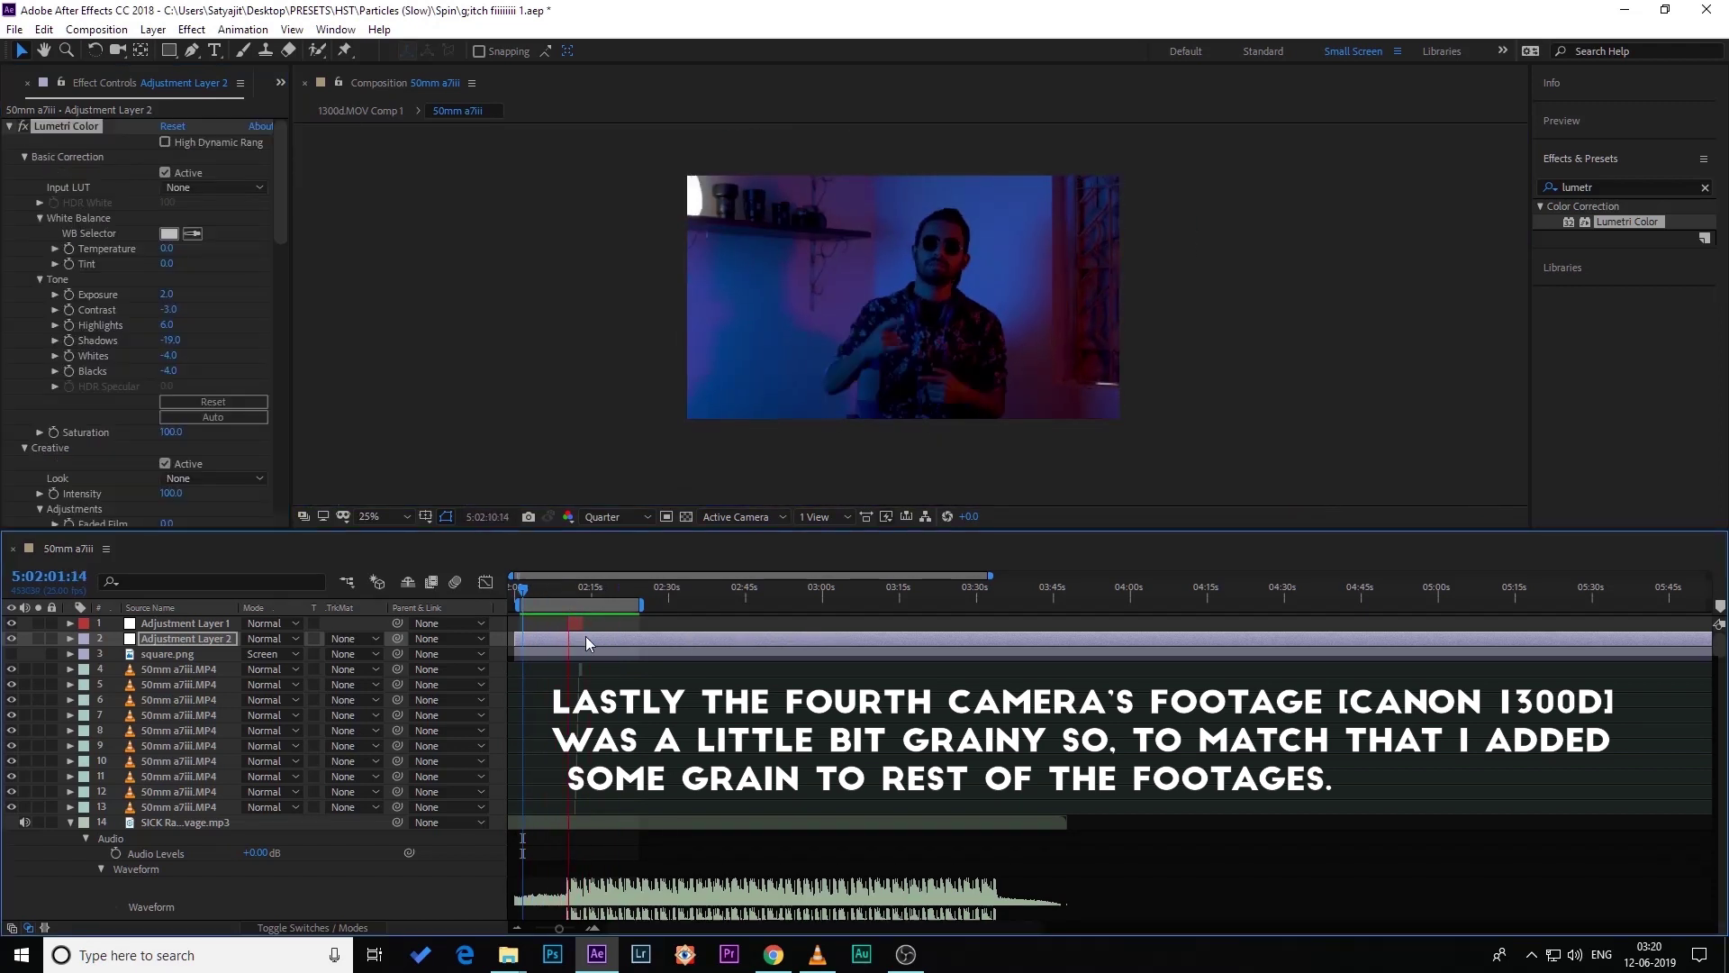